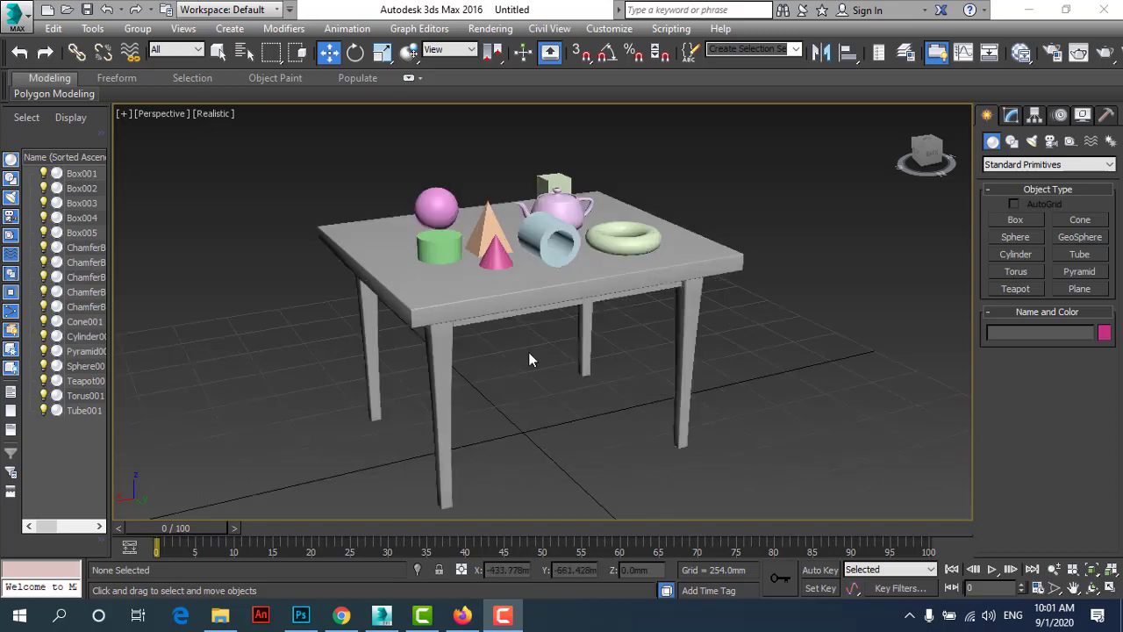
# Inspect the finished table's tabletop, a leg, the pyramid, sphere and cylinder, then clear the selection.
pyautogui.scroll(3, 497, 323)
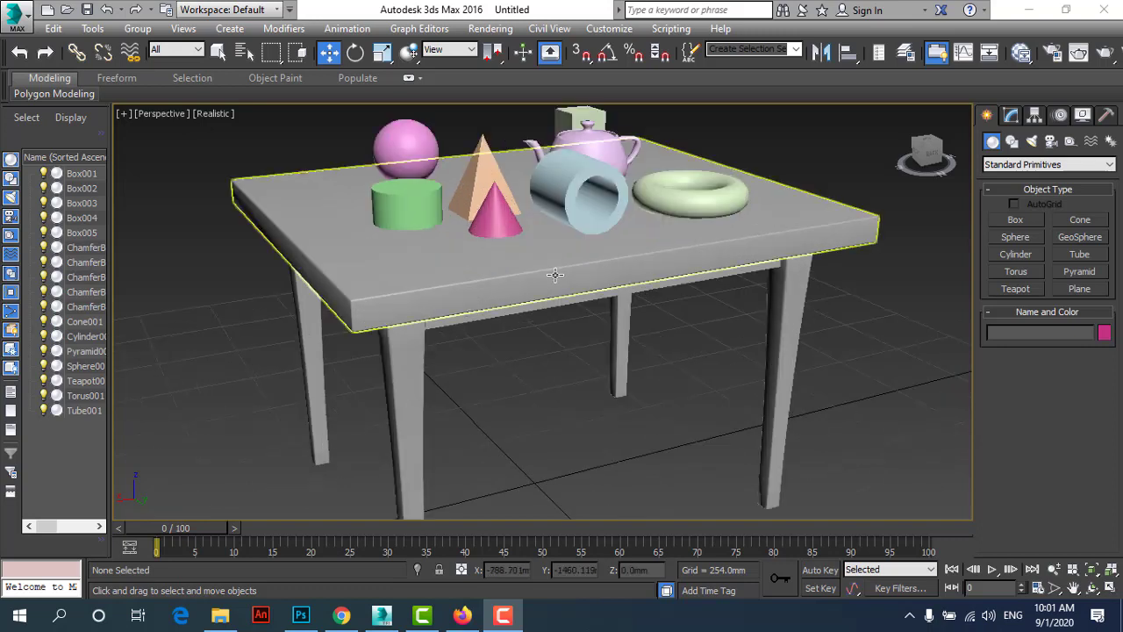
pyautogui.click(393, 275)
pyautogui.click(403, 377)
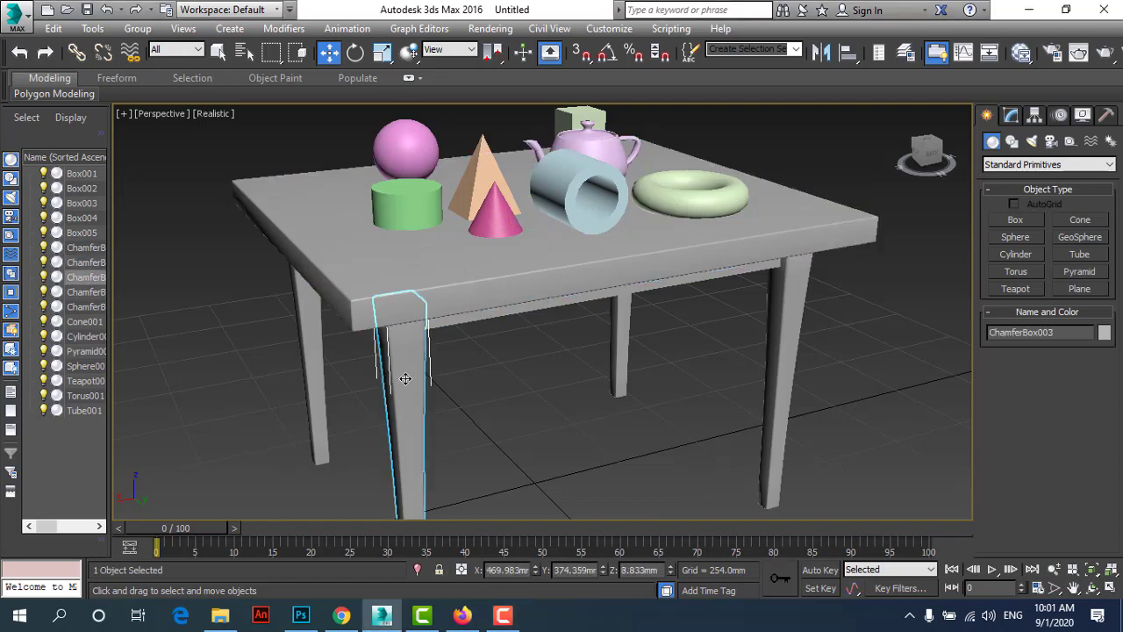
pyautogui.click(485, 167)
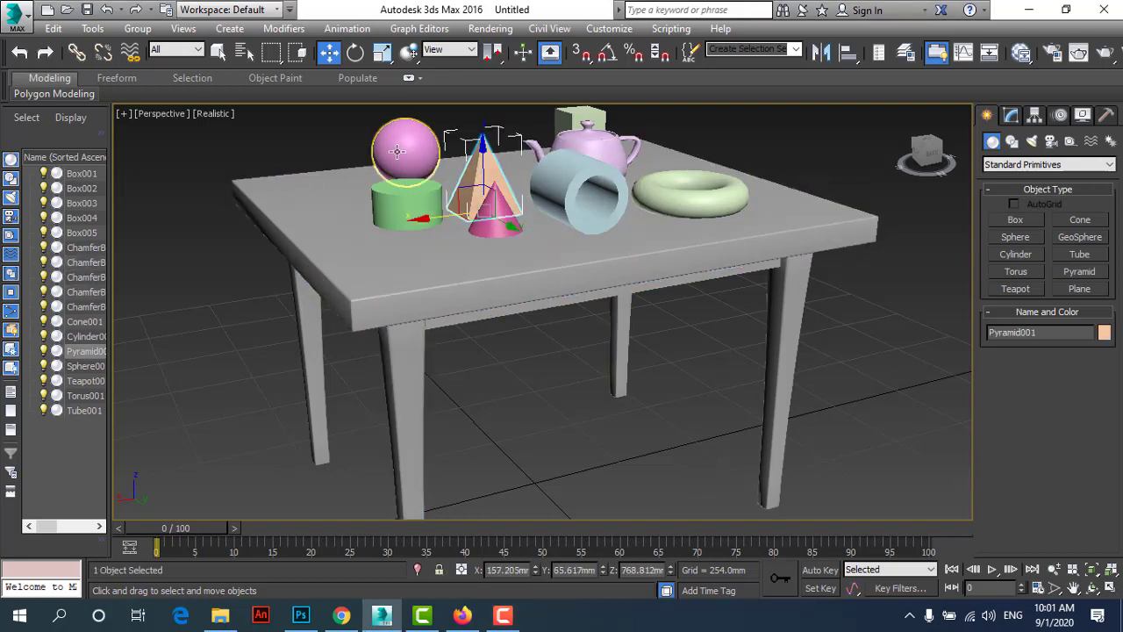
pyautogui.click(406, 147)
pyautogui.click(427, 218)
pyautogui.scroll(-3, 603, 320)
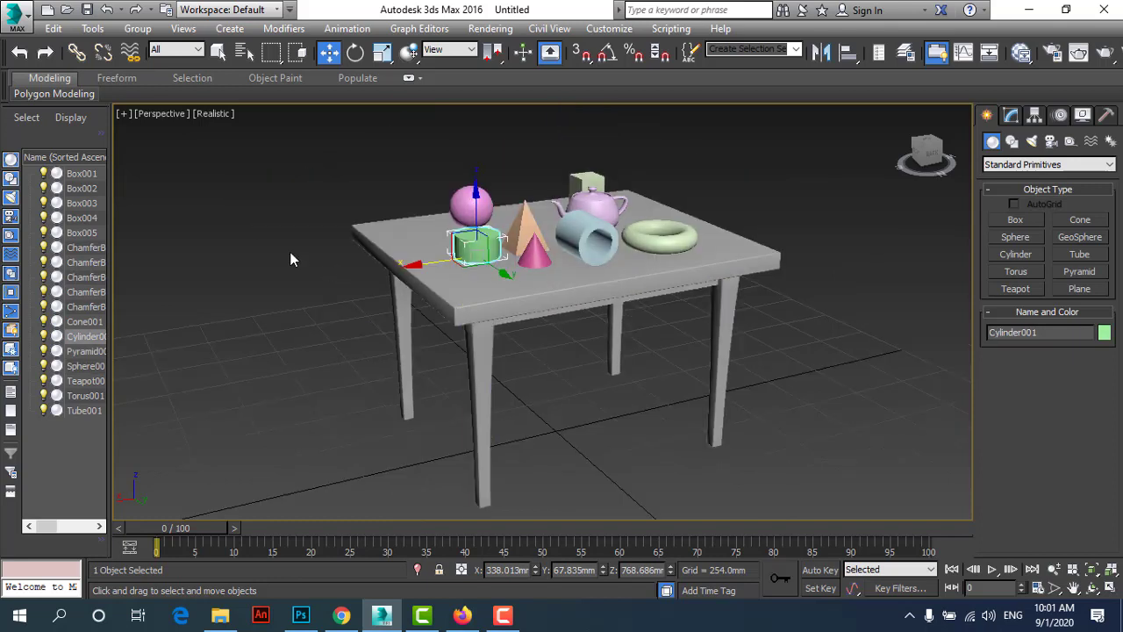
pyautogui.click(292, 249)
# Box-select the whole table and its objects, deselect everything, and open the application menu.
pyautogui.moveTo(296, 151); pyautogui.dragTo(815, 522)
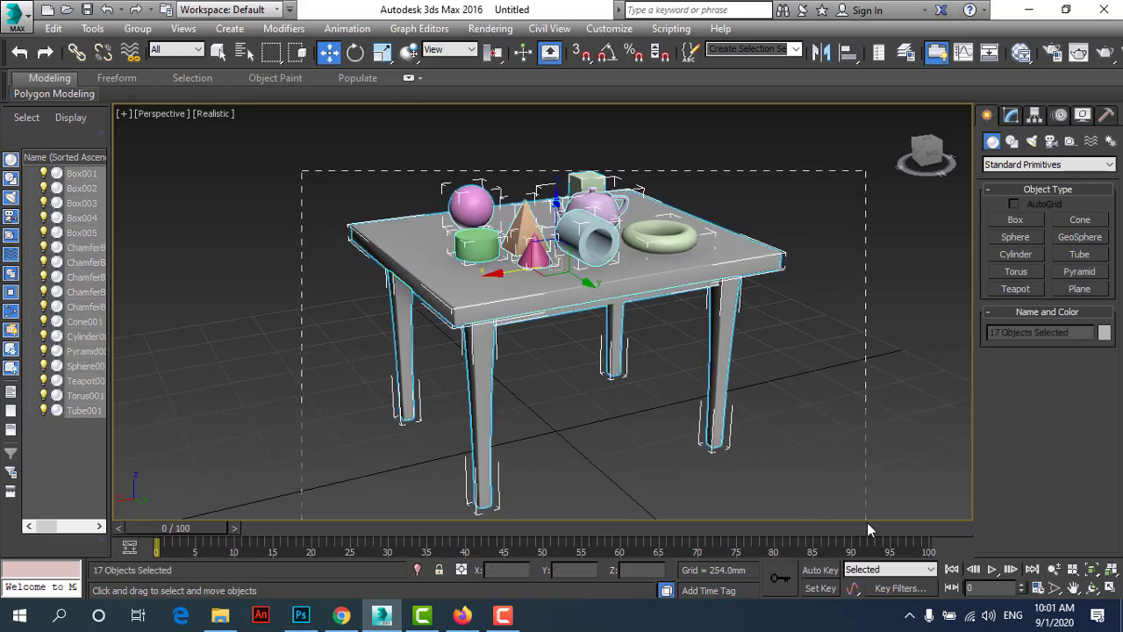
pyautogui.moveTo(868, 526); pyautogui.dragTo(868, 527)
pyautogui.click(263, 214)
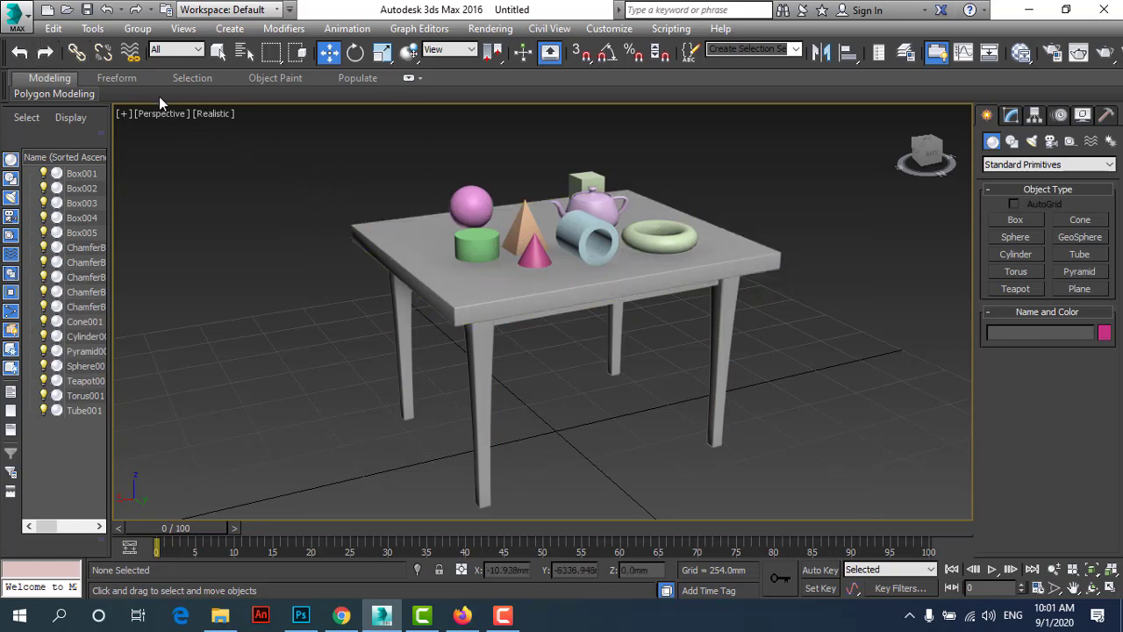
pyautogui.click(16, 16)
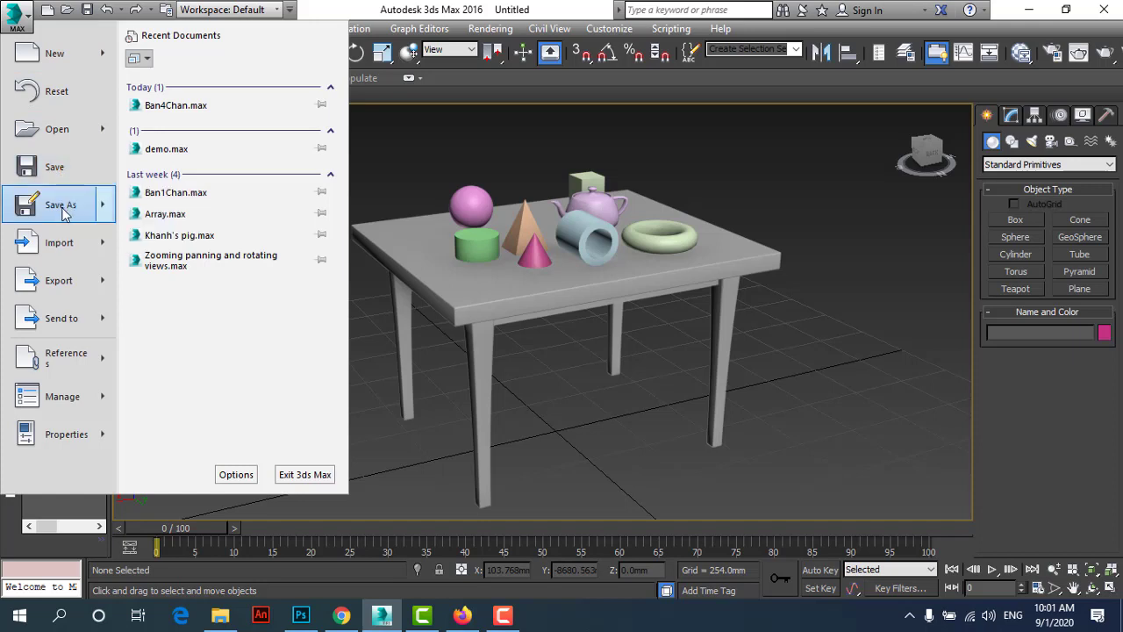
pyautogui.moveTo(61, 205)
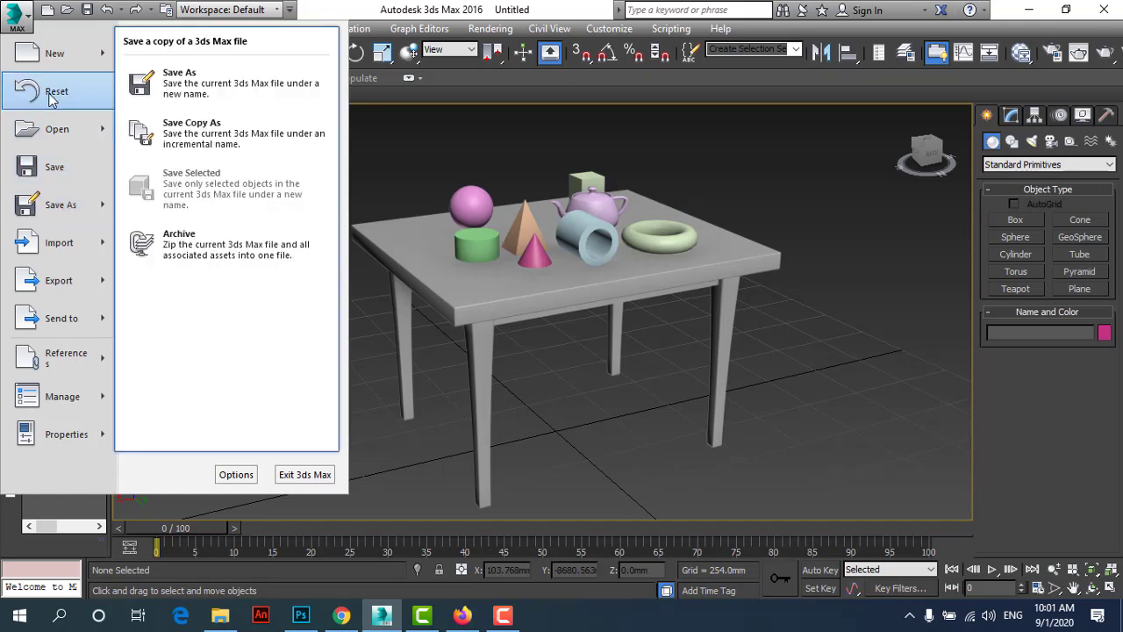
# Reset 3ds Max to an empty scene, saving the current table scene first.
pyautogui.press('Escape')
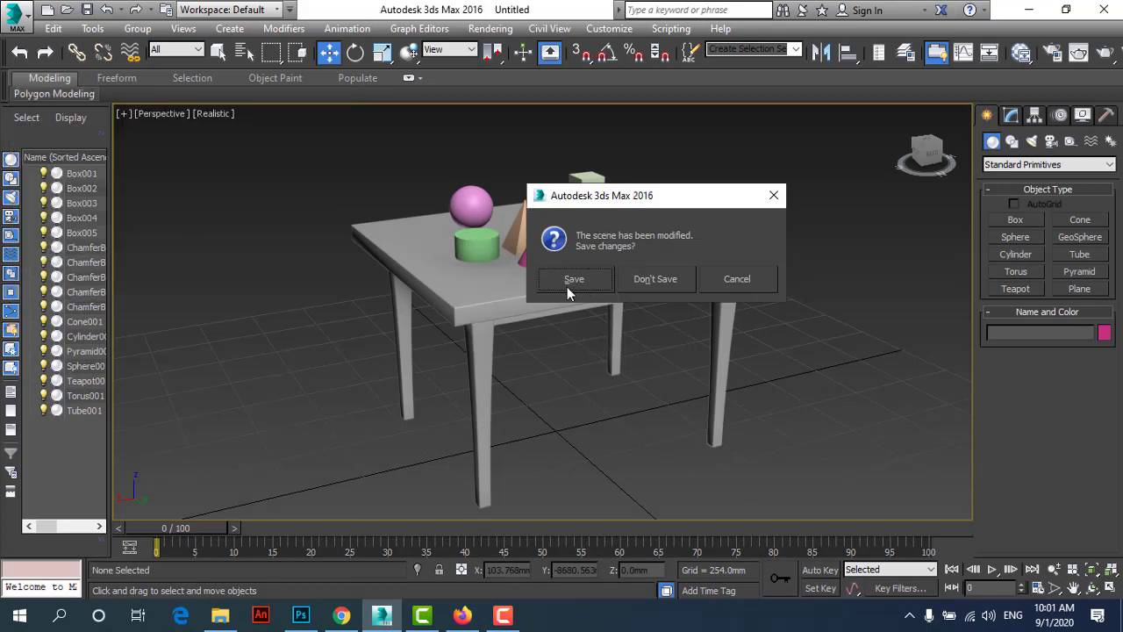
pyautogui.moveTo(611, 210); pyautogui.dragTo(745, 176)
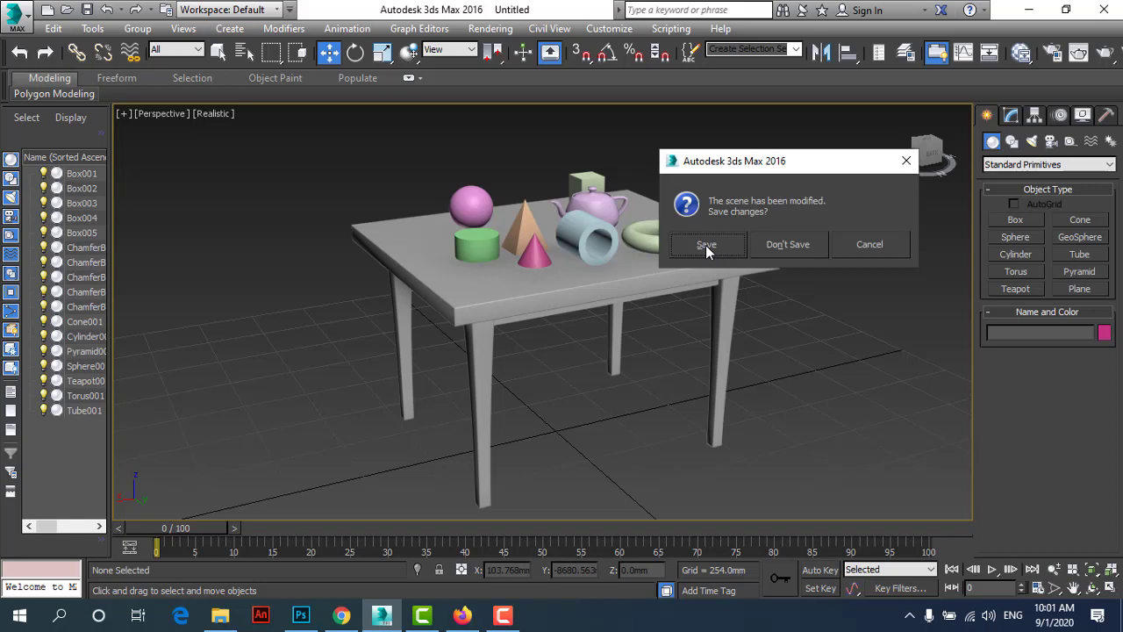
pyautogui.click(790, 249)
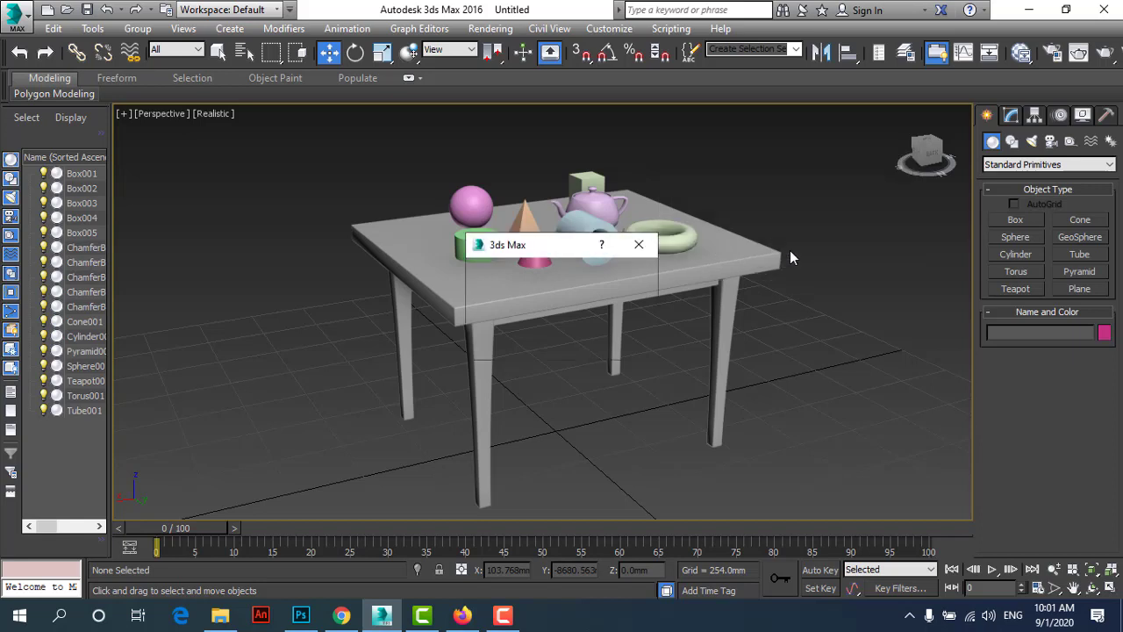
pyautogui.moveTo(536, 258); pyautogui.dragTo(307, 198)
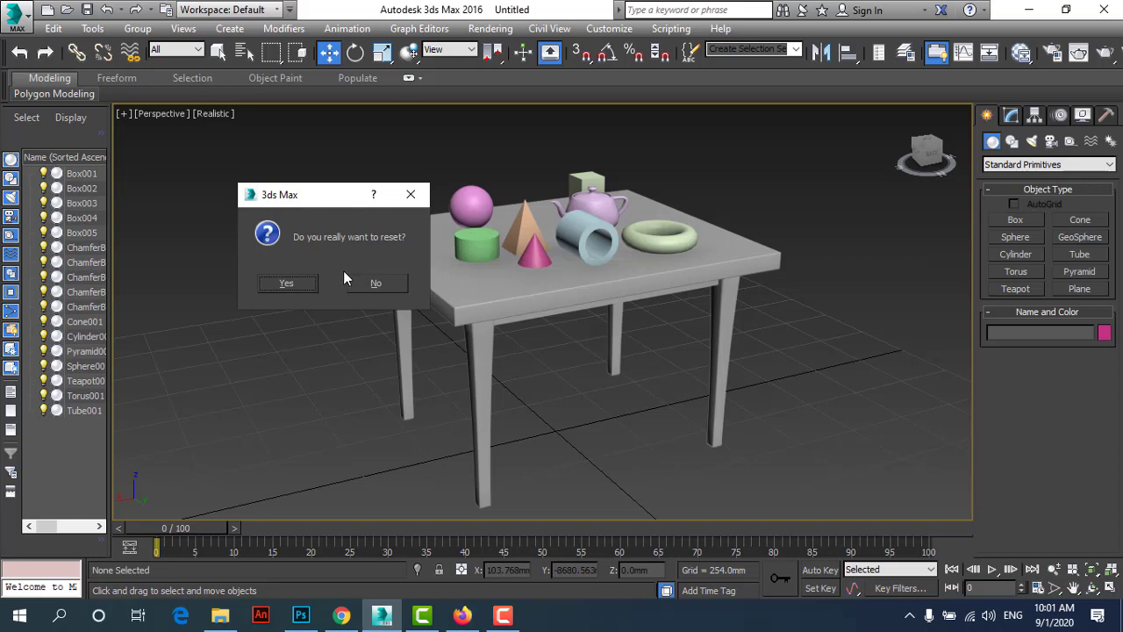
pyautogui.click(277, 283)
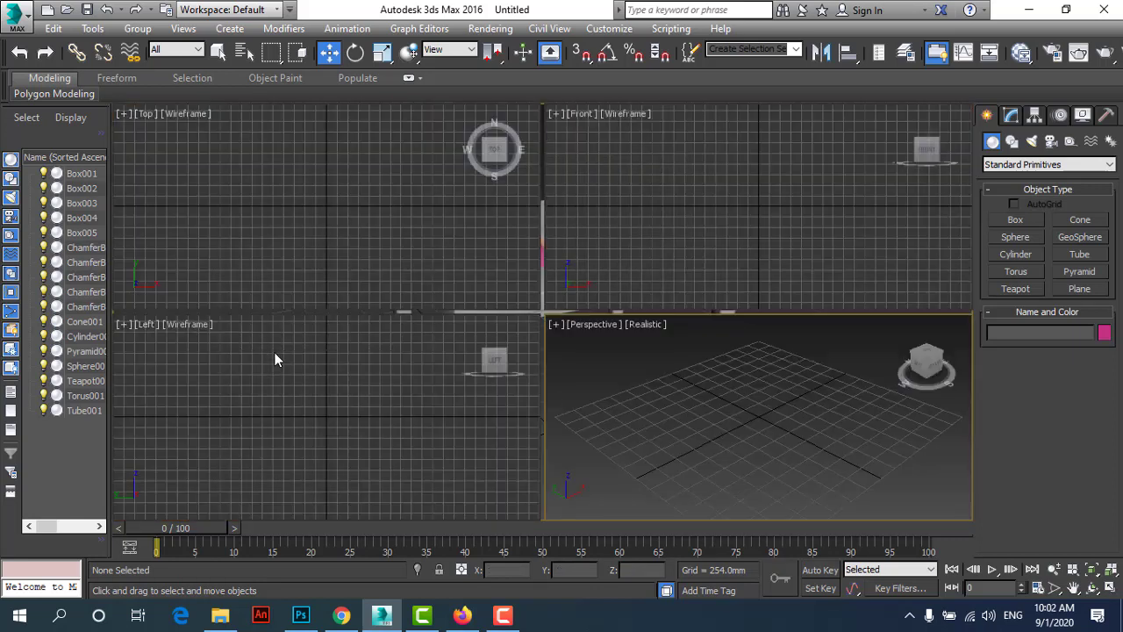
# Activate the Front, Top, Left and Perspective viewports in turn, ending on Perspective.
pyautogui.click(705, 190)
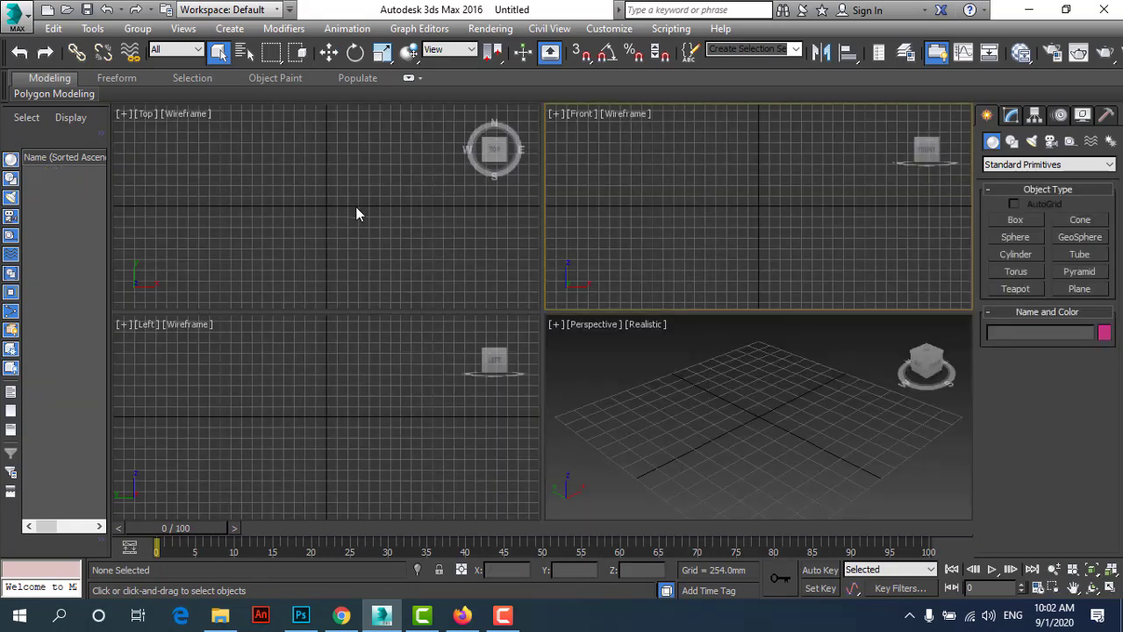
pyautogui.click(355, 206)
pyautogui.click(334, 379)
pyautogui.click(762, 403)
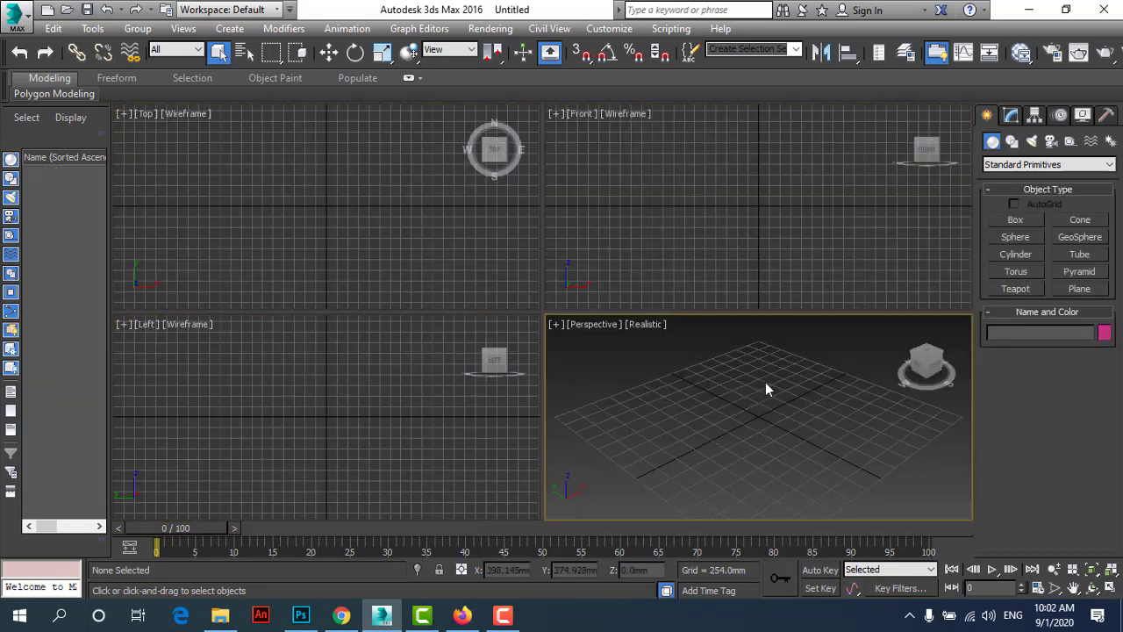
pyautogui.click(731, 178)
pyautogui.click(307, 225)
pyautogui.click(439, 378)
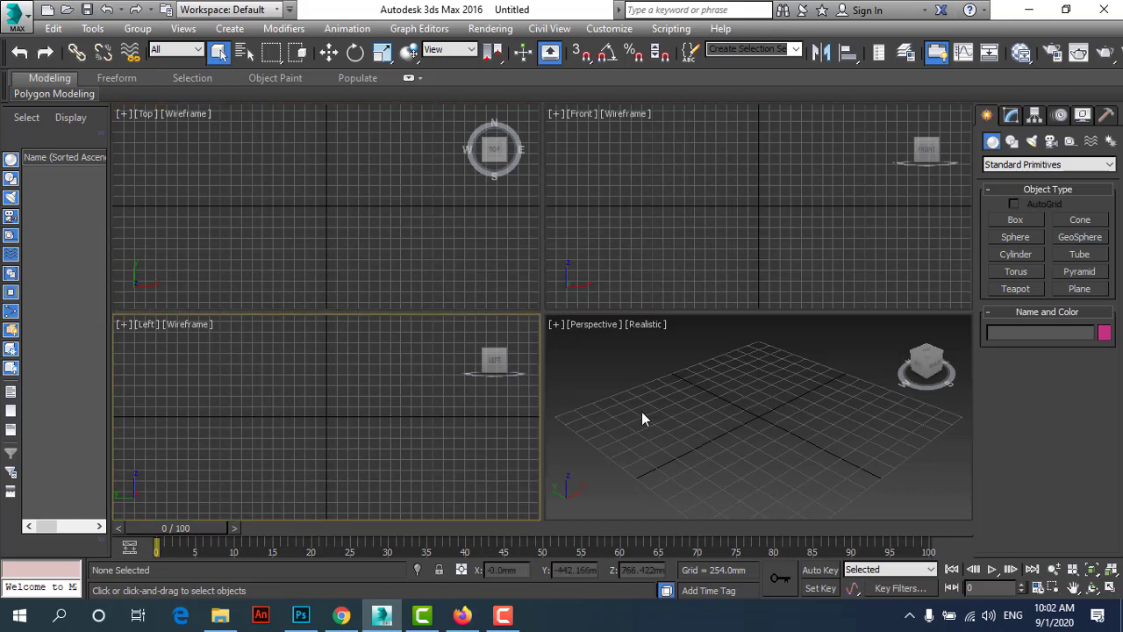
pyautogui.click(642, 411)
pyautogui.click(704, 268)
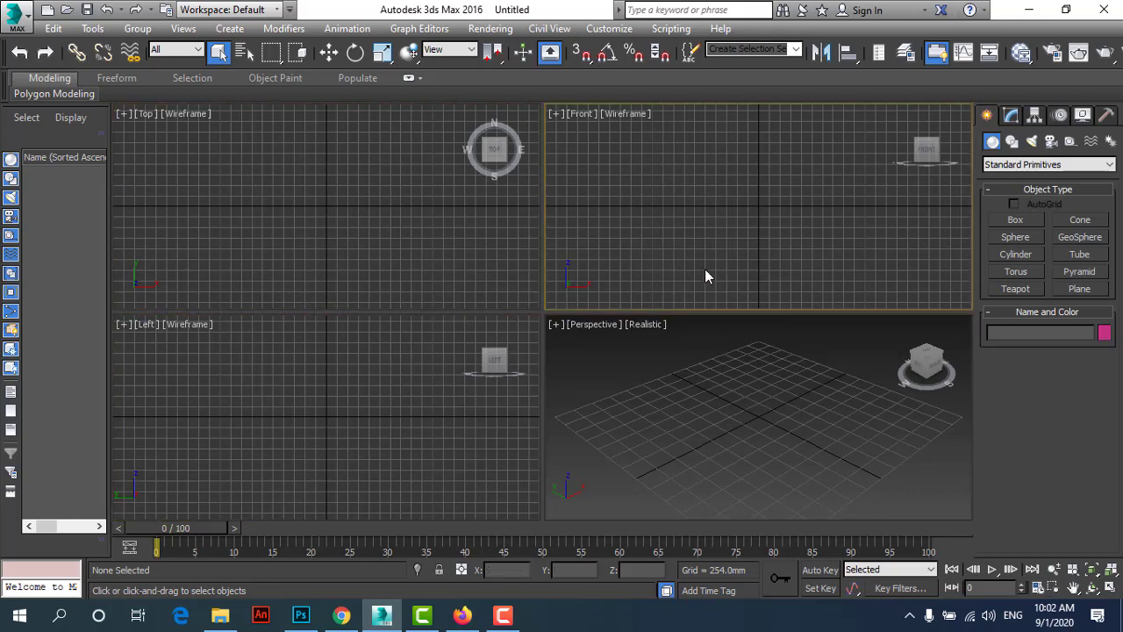
pyautogui.click(726, 397)
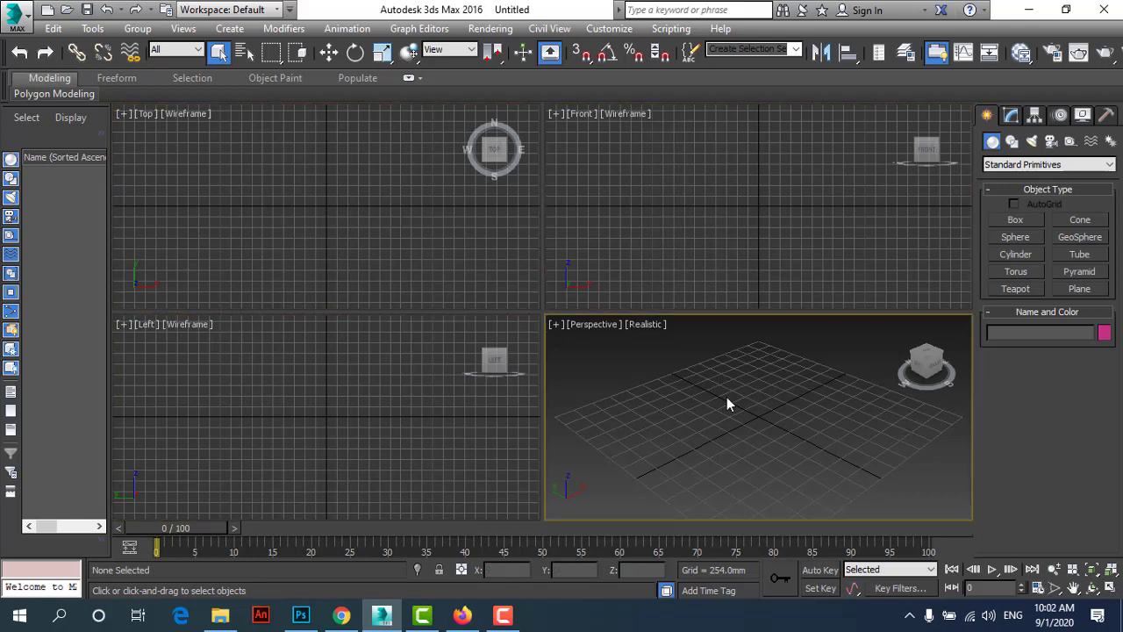
pyautogui.click(742, 263)
pyautogui.click(799, 369)
# Try the Box tool, cancel it with Select and Move, and open the Customize menu.
pyautogui.click(1013, 220)
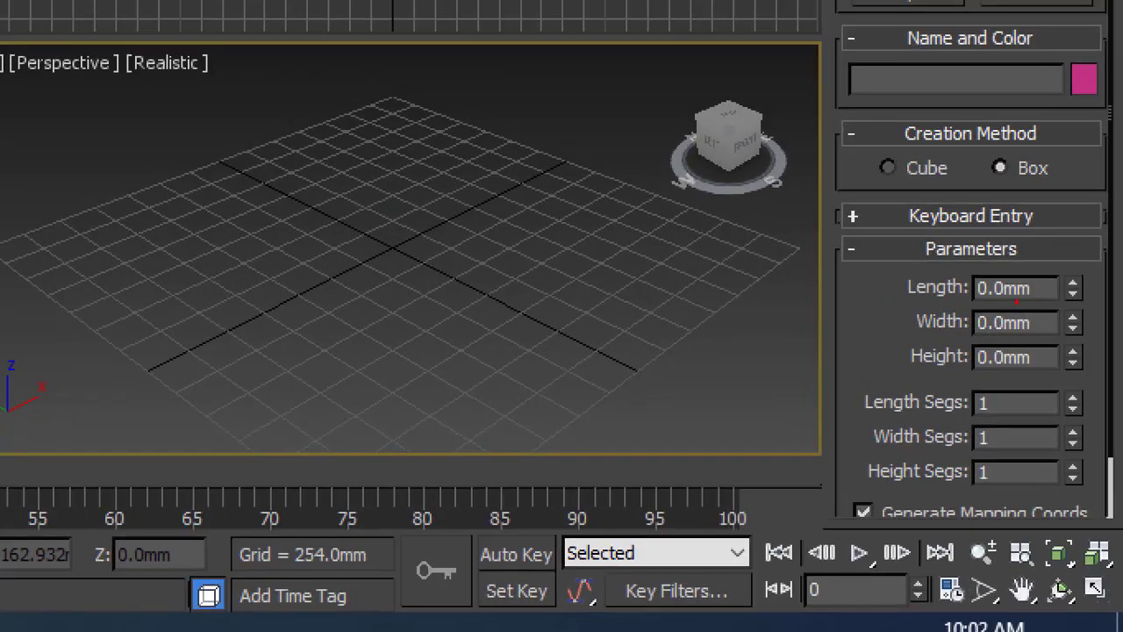
pyautogui.moveTo(1010, 300); pyautogui.dragTo(1030, 301)
pyautogui.moveTo(999, 344)
pyautogui.mouseDown()
pyautogui.moveTo(1042, 347)
pyautogui.moveTo(1032, 375)
pyautogui.mouseUp()
pyautogui.moveTo(379, 207); pyautogui.dragTo(408, 200)
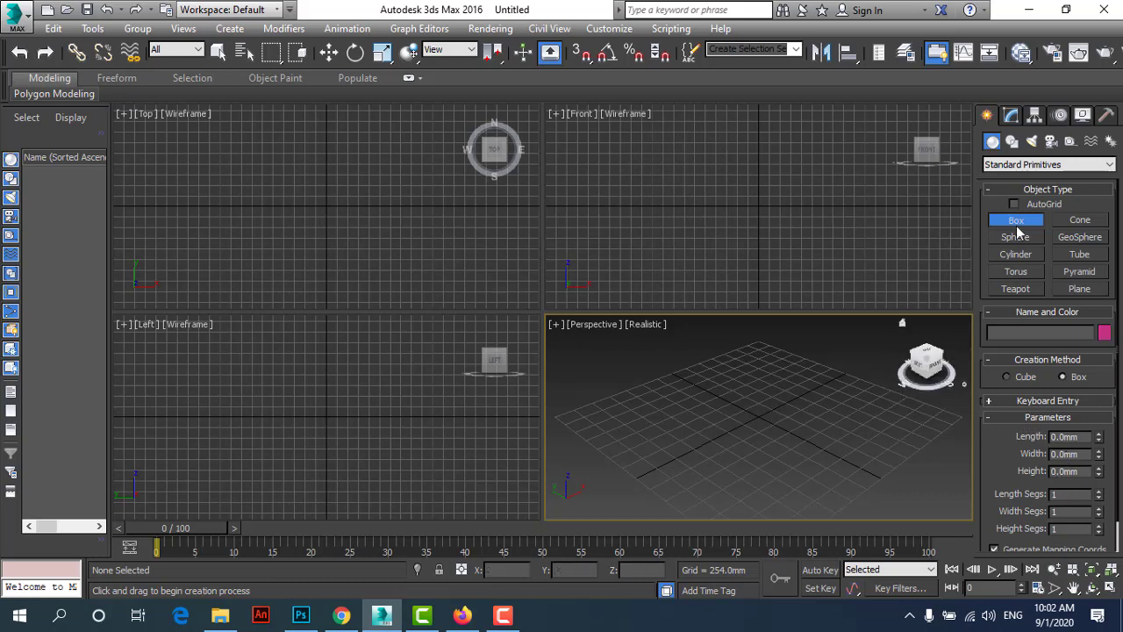
pyautogui.click(329, 53)
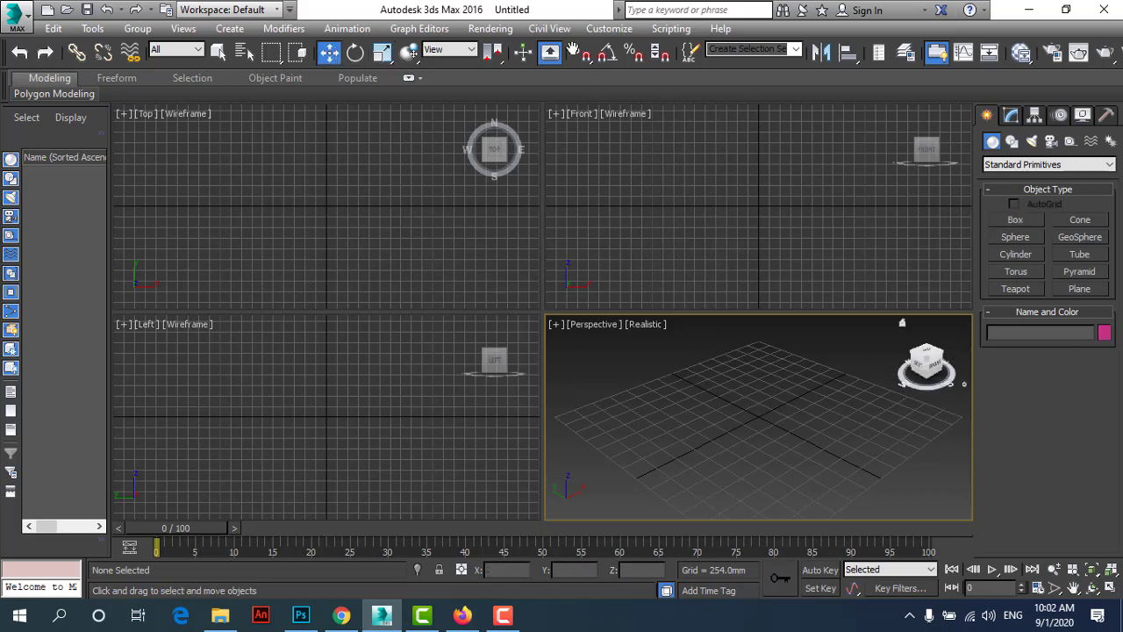
pyautogui.click(605, 29)
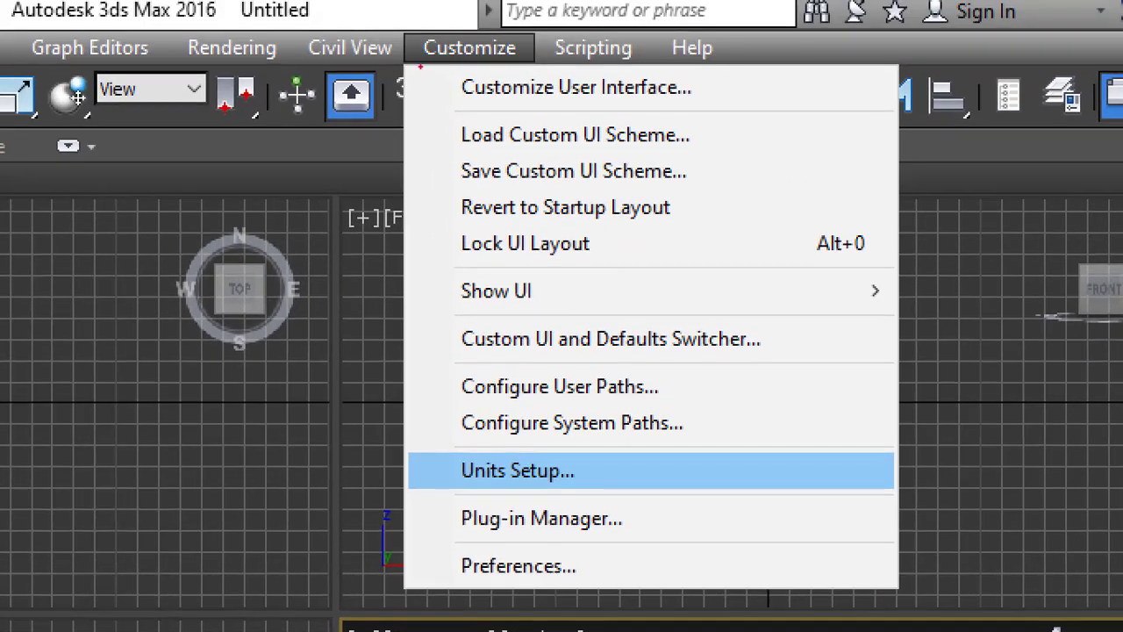
# Open Customize > Units Setup and move the dialog aside.
pyautogui.moveTo(420, 67)
pyautogui.mouseDown()
pyautogui.moveTo(527, 66)
pyautogui.moveTo(420, 22)
pyautogui.moveTo(416, 78)
pyautogui.mouseUp()
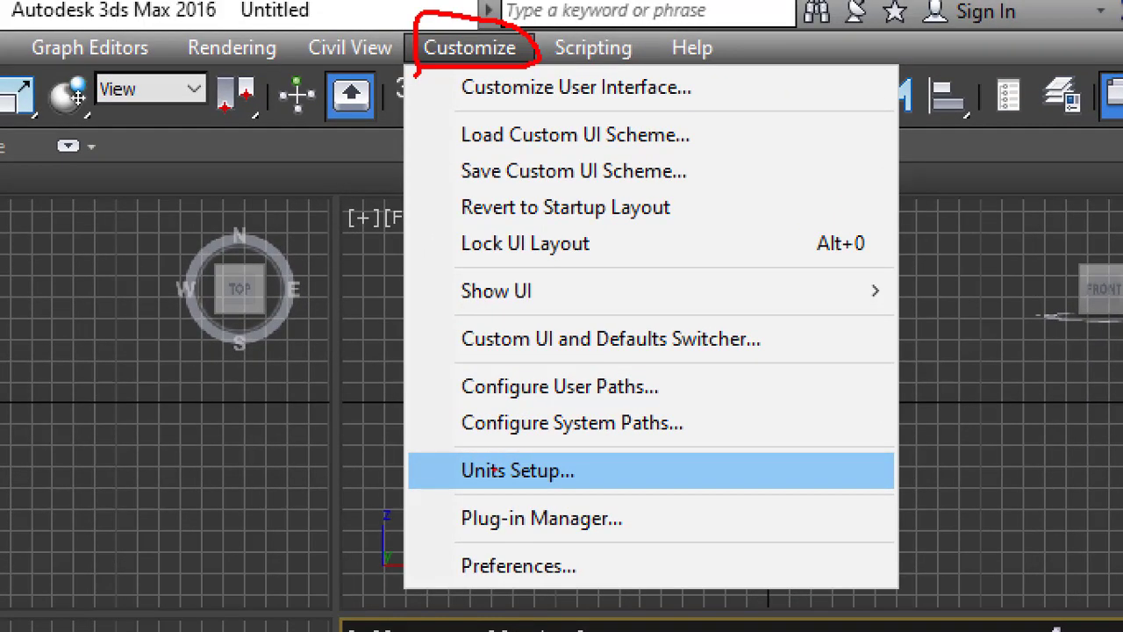
pyautogui.moveTo(449, 480)
pyautogui.mouseDown()
pyautogui.moveTo(602, 484)
pyautogui.moveTo(445, 434)
pyautogui.moveTo(445, 474)
pyautogui.mouseUp()
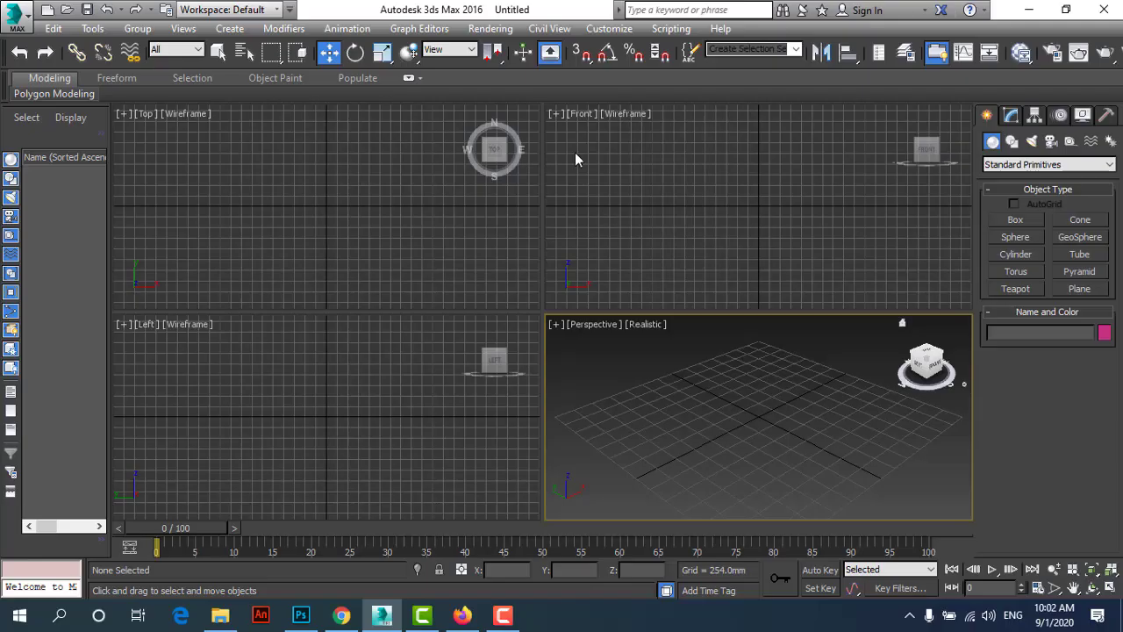
pyautogui.click(609, 28)
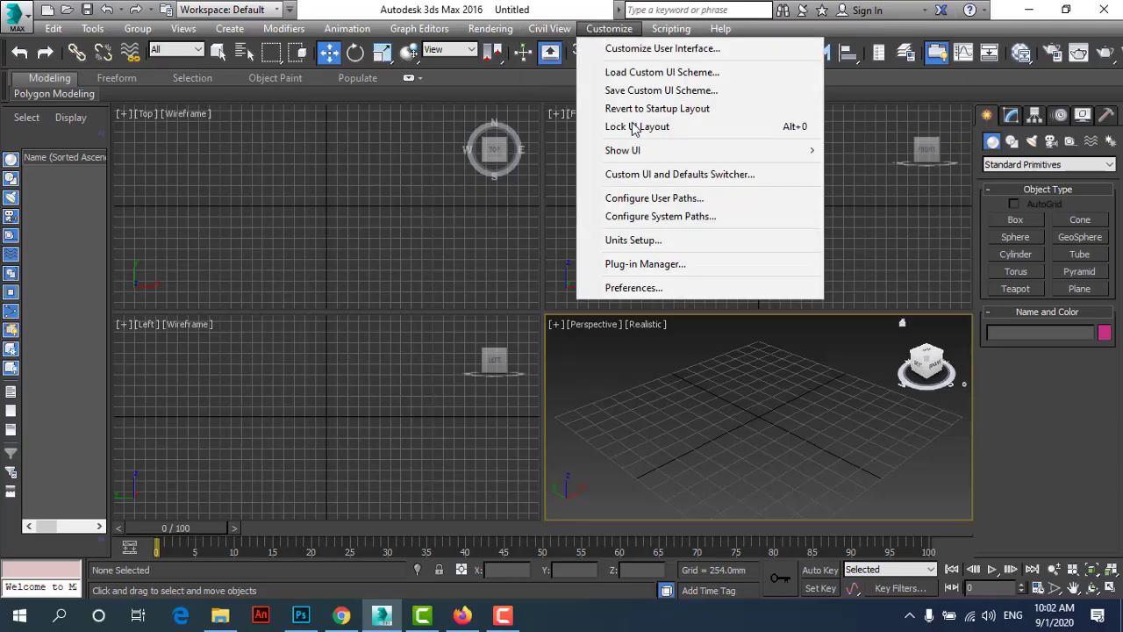
pyautogui.click(632, 240)
pyautogui.moveTo(515, 140); pyautogui.dragTo(692, 147)
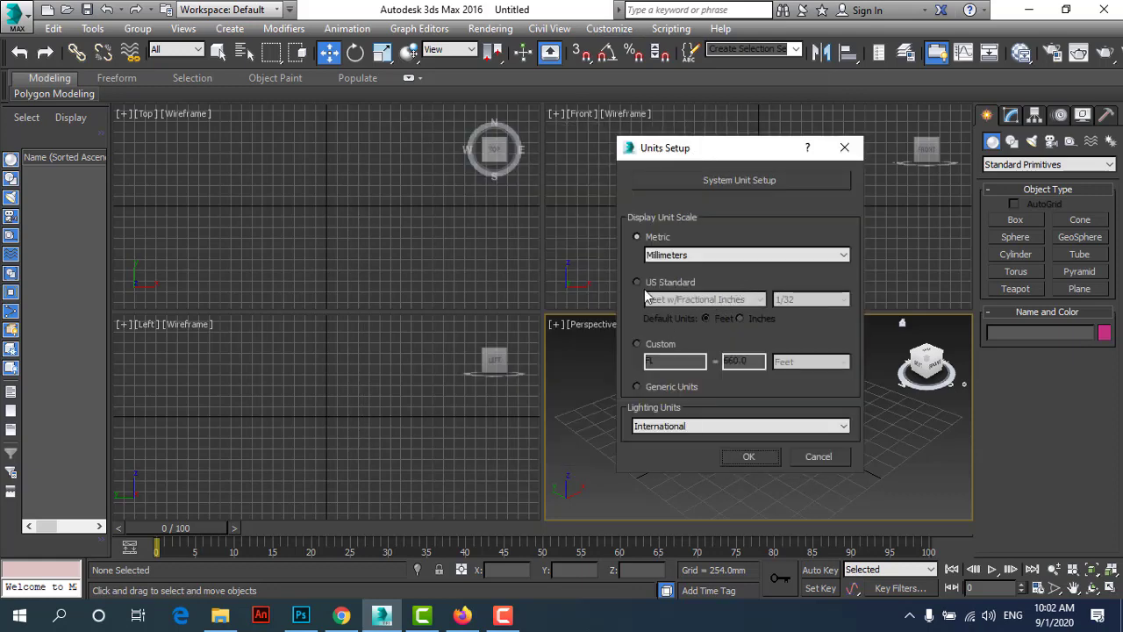
# Compare Custom, Generic and Metric units, then set US Standard, Feet w/Fractional Inches at 1/32.
pyautogui.click(639, 283)
pyautogui.click(643, 344)
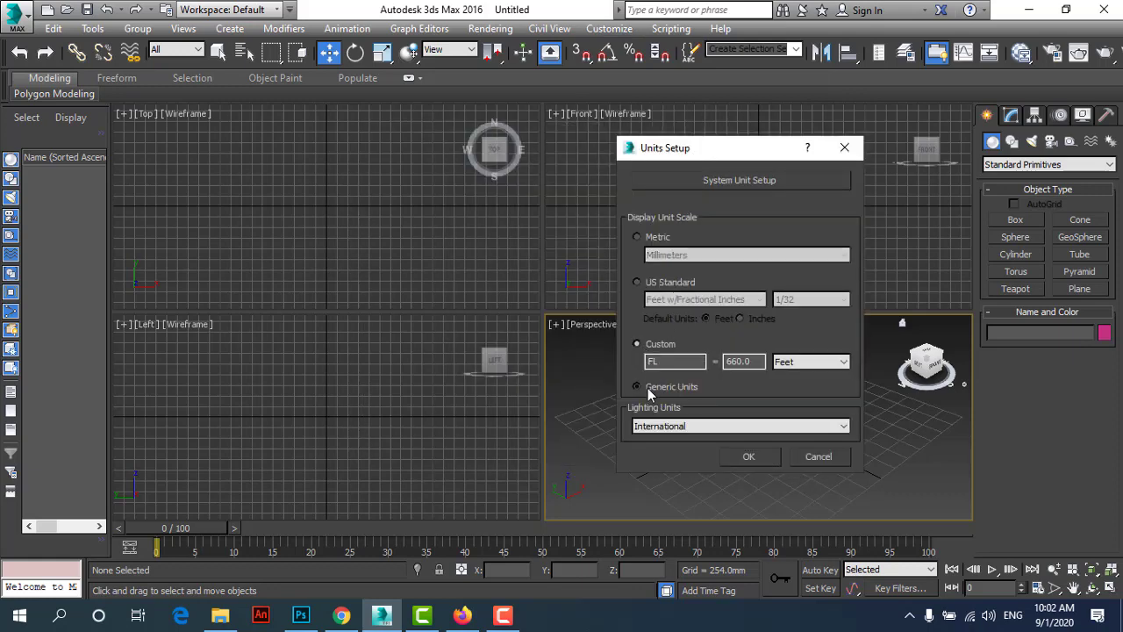
pyautogui.click(648, 387)
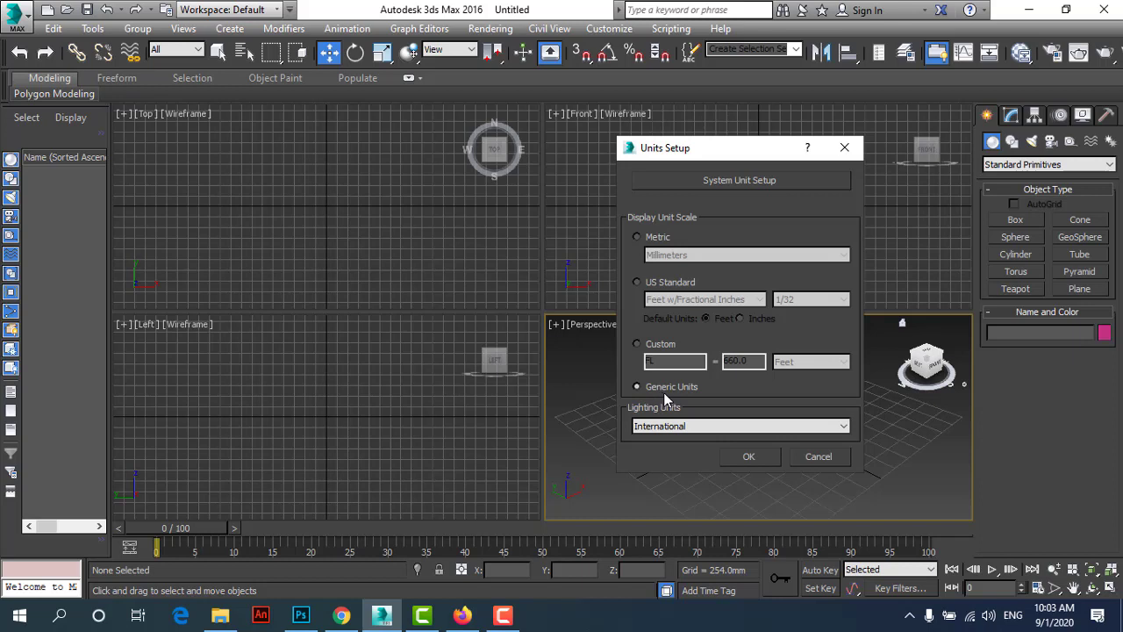
pyautogui.click(661, 239)
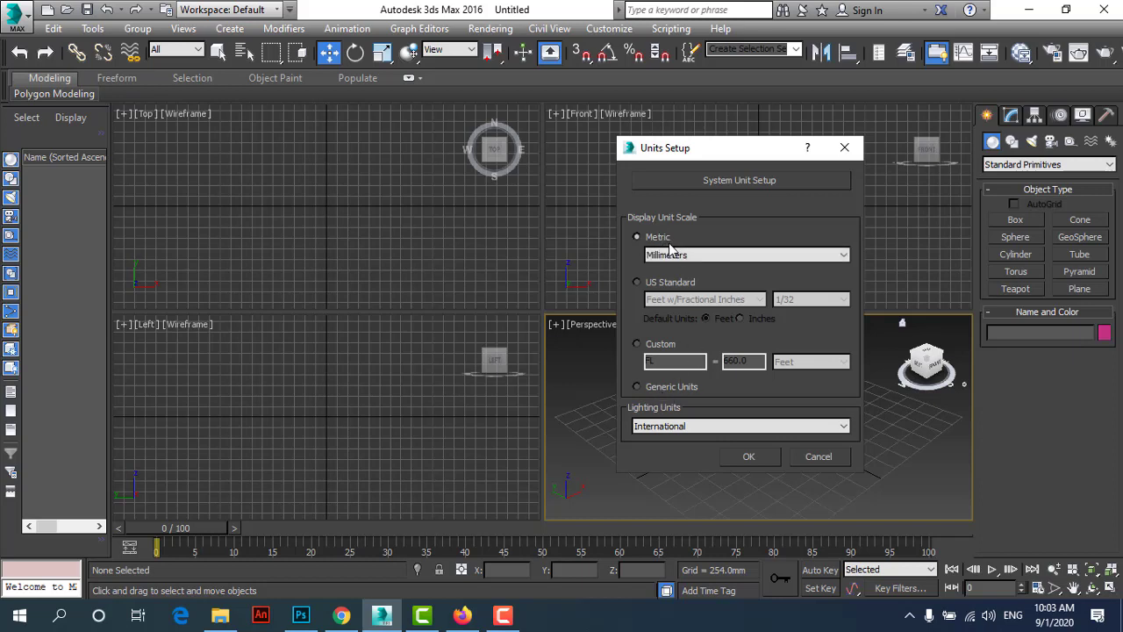
pyautogui.click(670, 252)
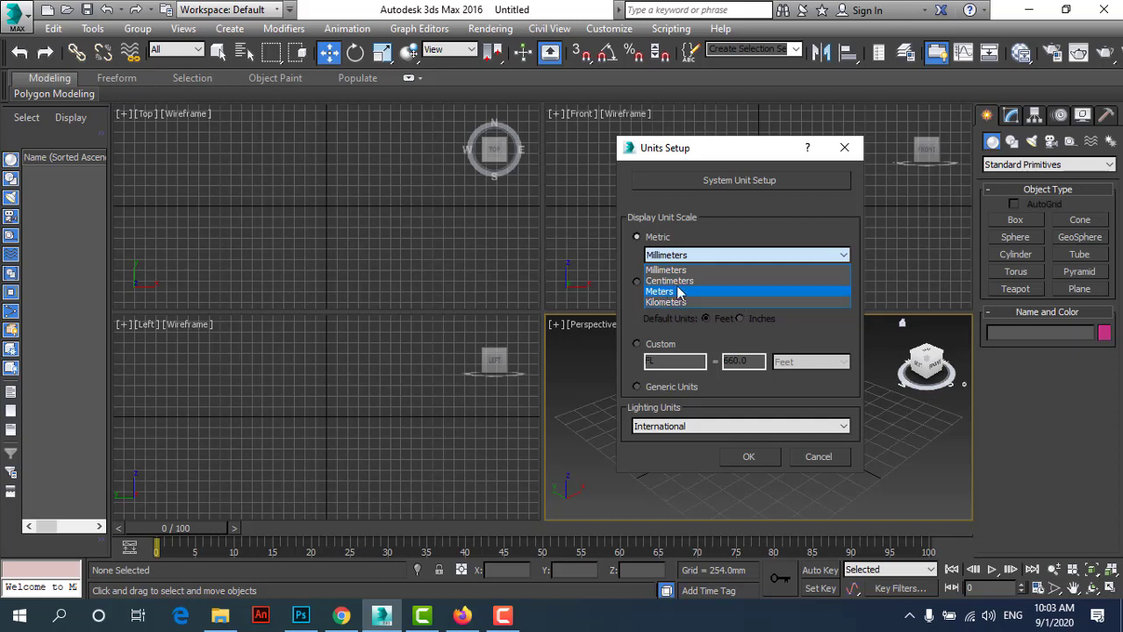
pyautogui.click(692, 269)
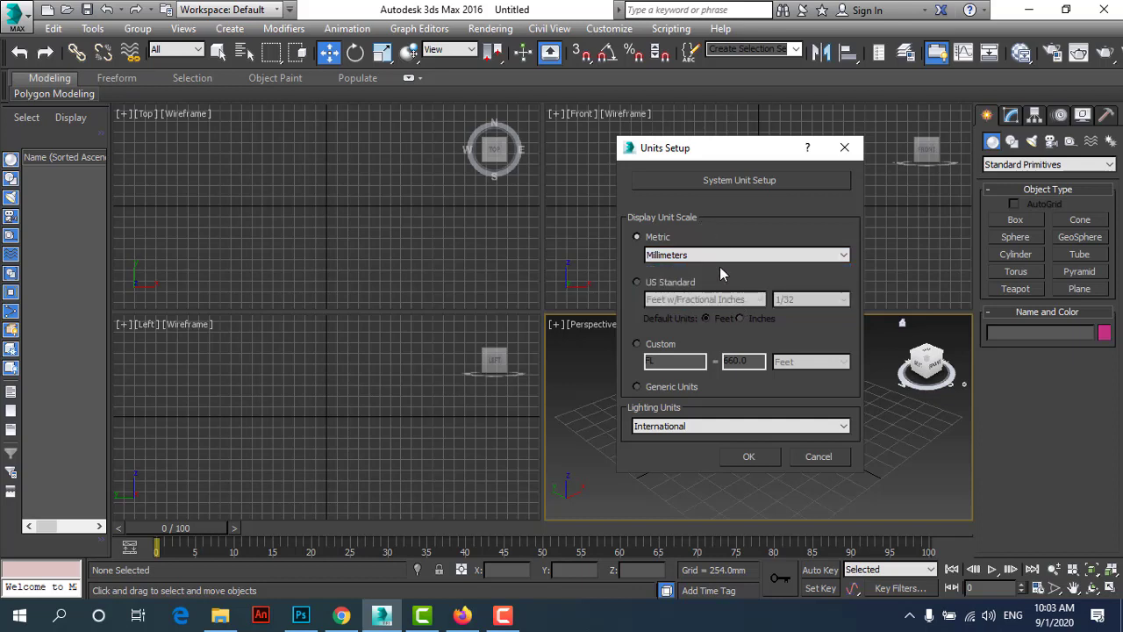
pyautogui.click(648, 282)
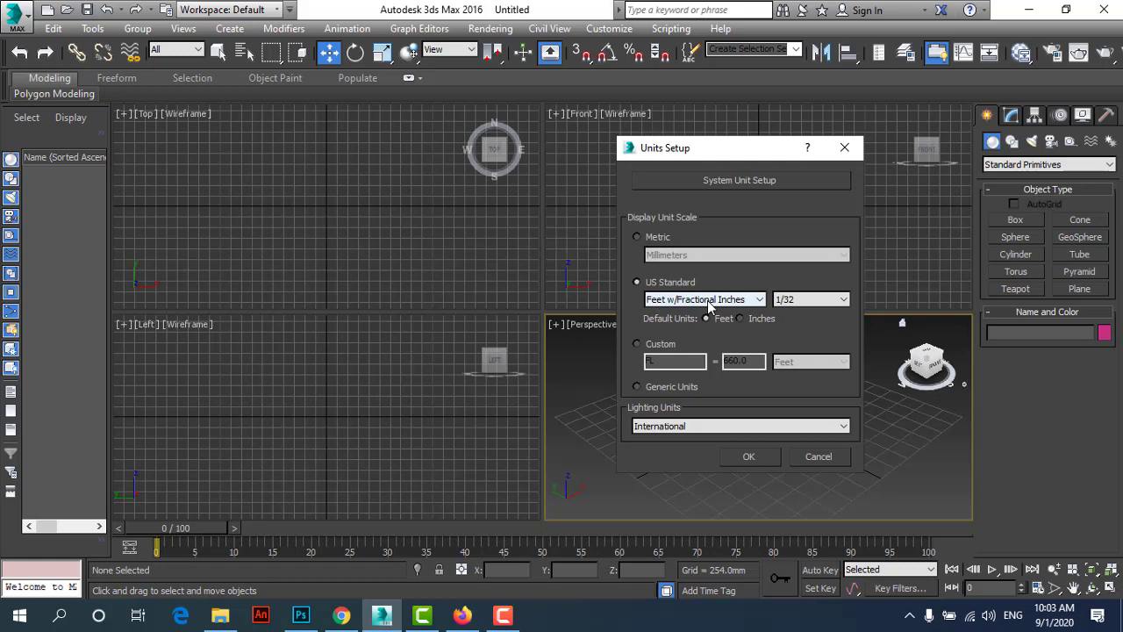
# Look at Custom display units with the FL unit name, then Generic units.
pyautogui.click(667, 345)
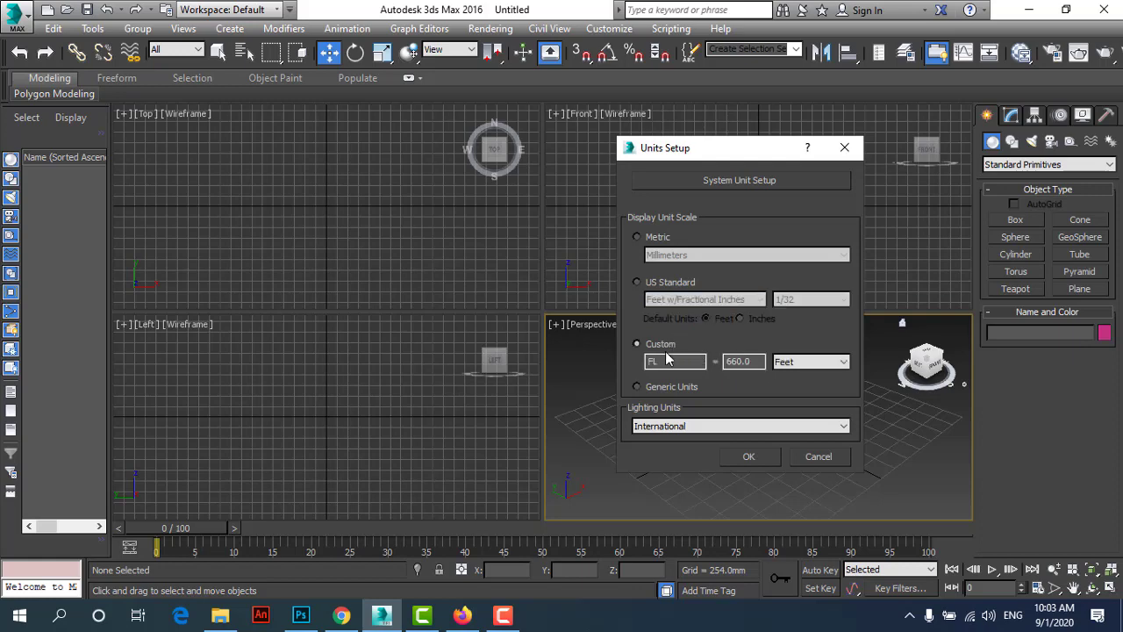
pyautogui.doubleClick(670, 361)
pyautogui.click(678, 364)
pyautogui.moveTo(678, 364); pyautogui.dragTo(619, 370)
pyautogui.click(665, 389)
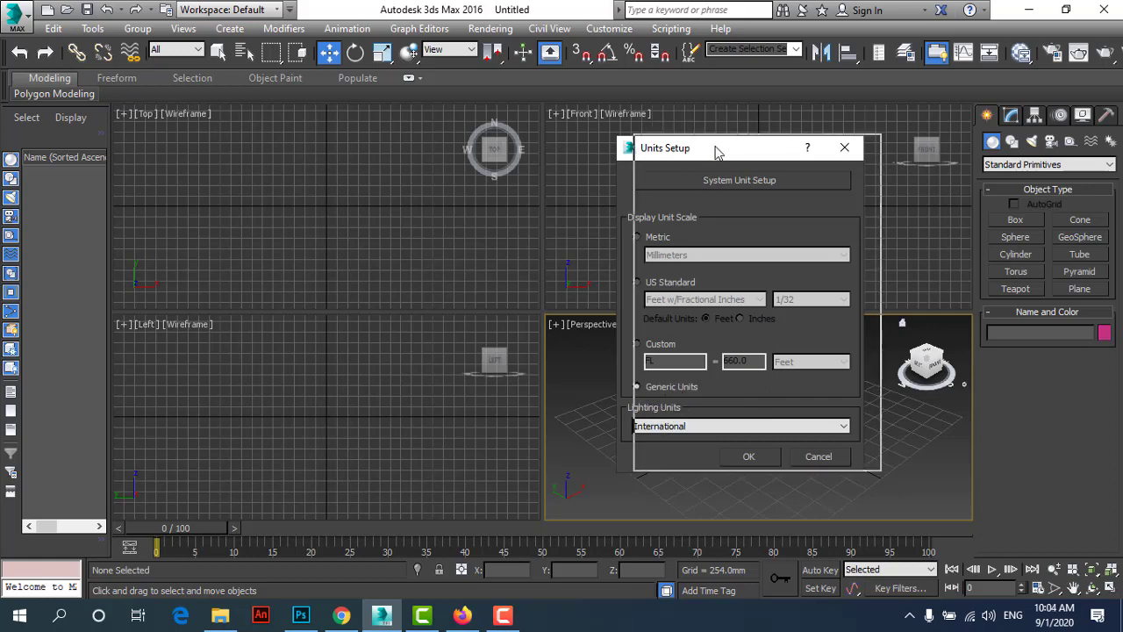
pyautogui.moveTo(691, 156); pyautogui.dragTo(713, 152)
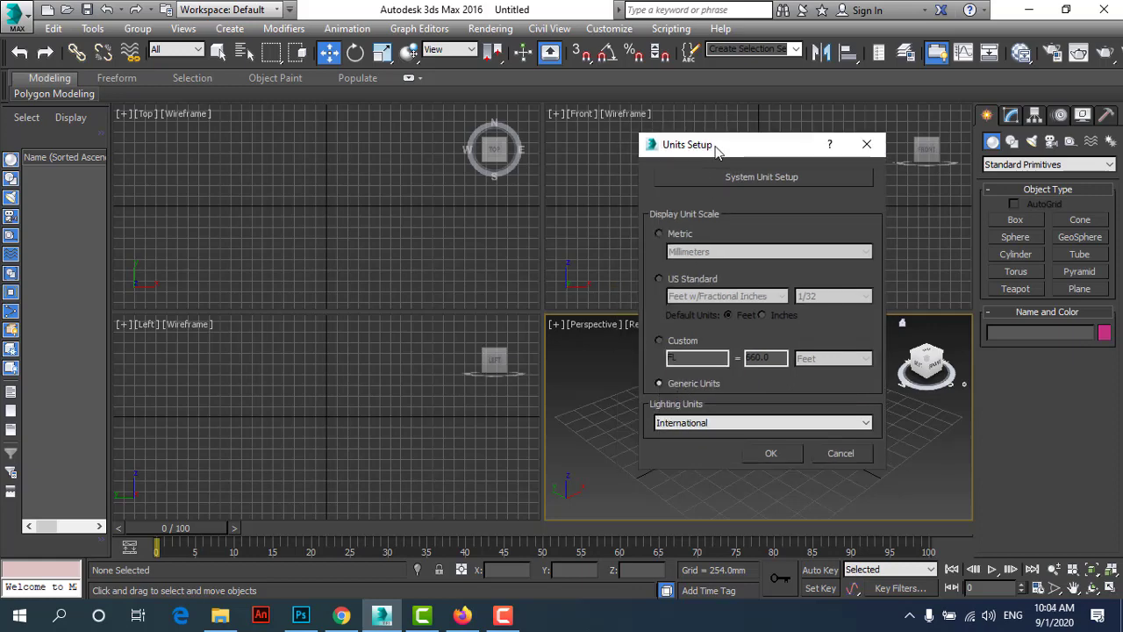
# Set the display units to Metric Millimeters and confirm the Units Setup dialog.
pyautogui.click(681, 234)
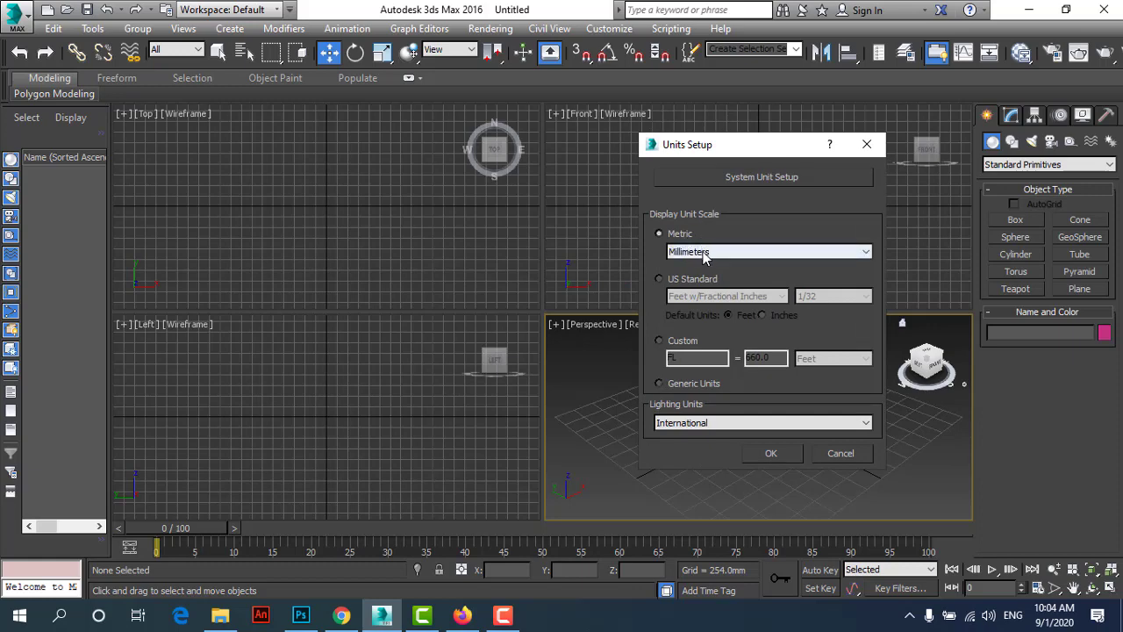
pyautogui.click(705, 253)
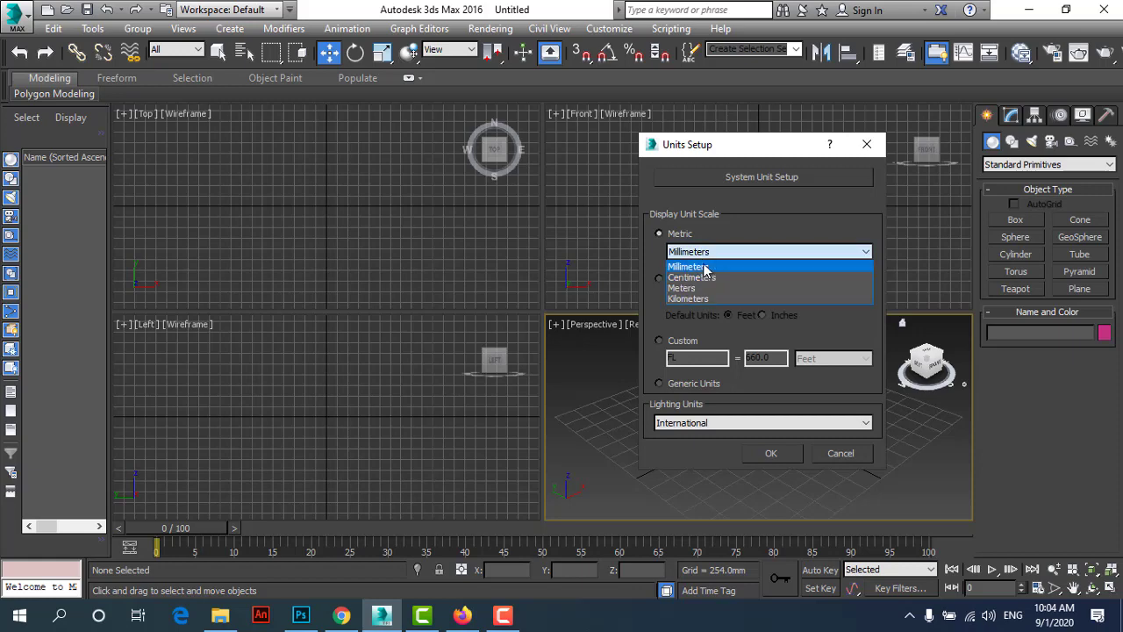
pyautogui.click(708, 265)
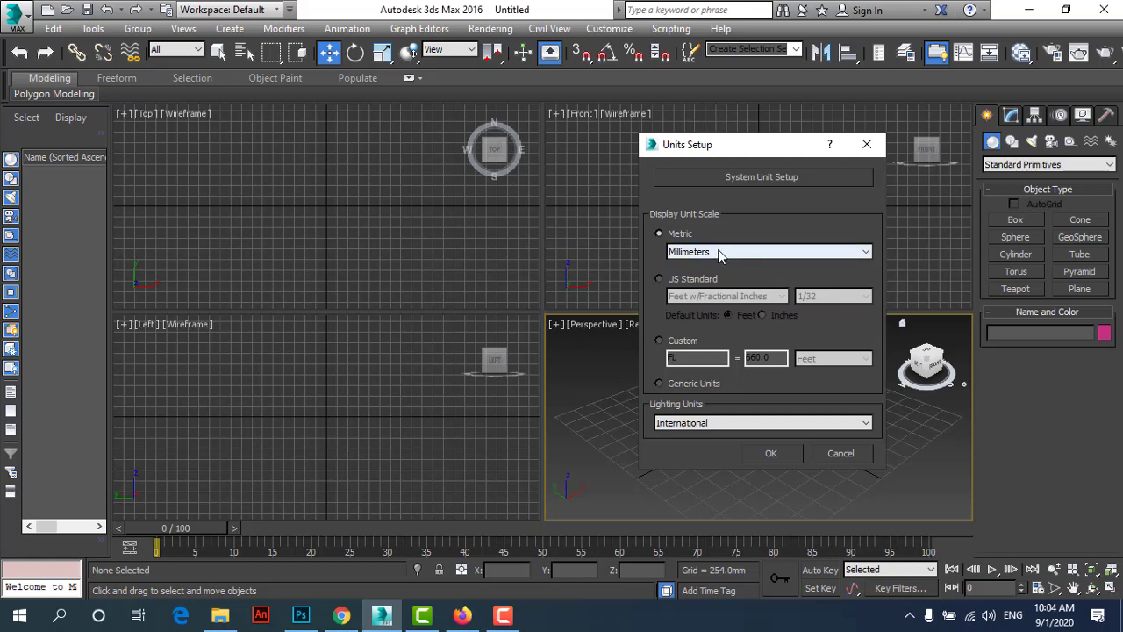
pyautogui.click(783, 451)
pyautogui.click(1015, 221)
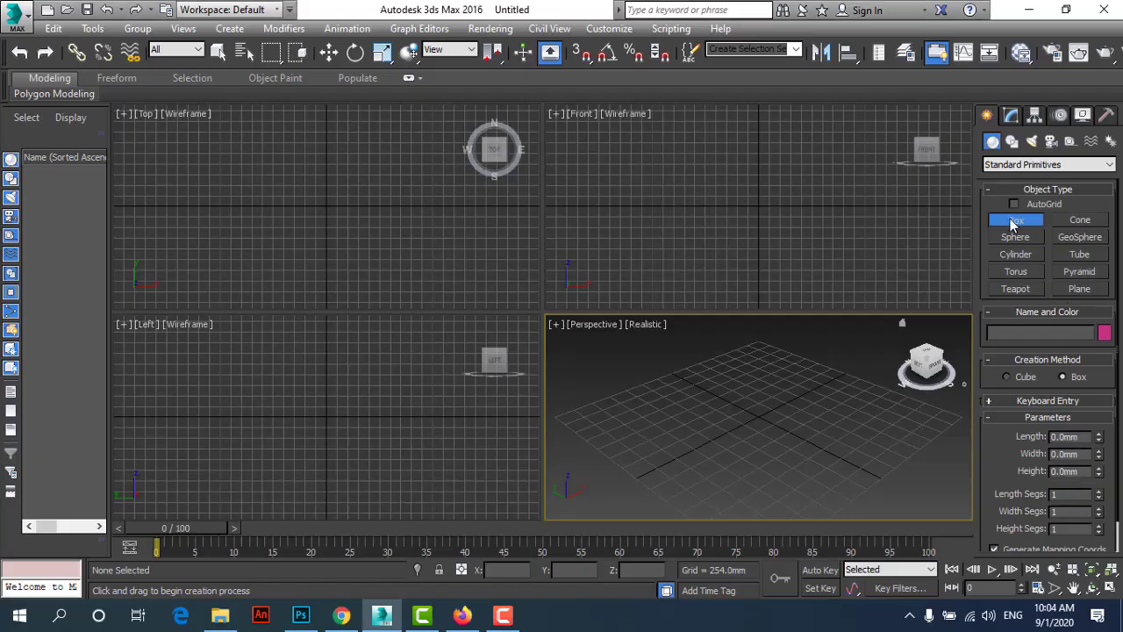
# Draw Box001 on the grid, 536.876mm × 409.19mm and about 1990mm high.
pyautogui.moveTo(725, 441)
pyautogui.mouseDown()
pyautogui.moveTo(715, 489)
pyautogui.moveTo(729, 472)
pyautogui.mouseUp()
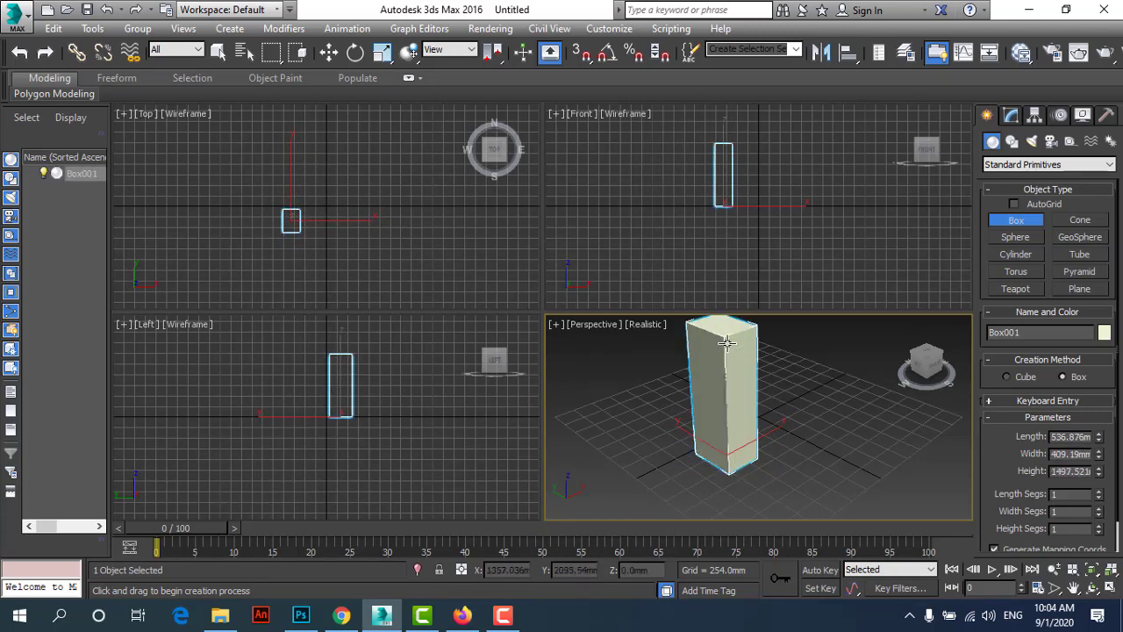
pyautogui.click(720, 298)
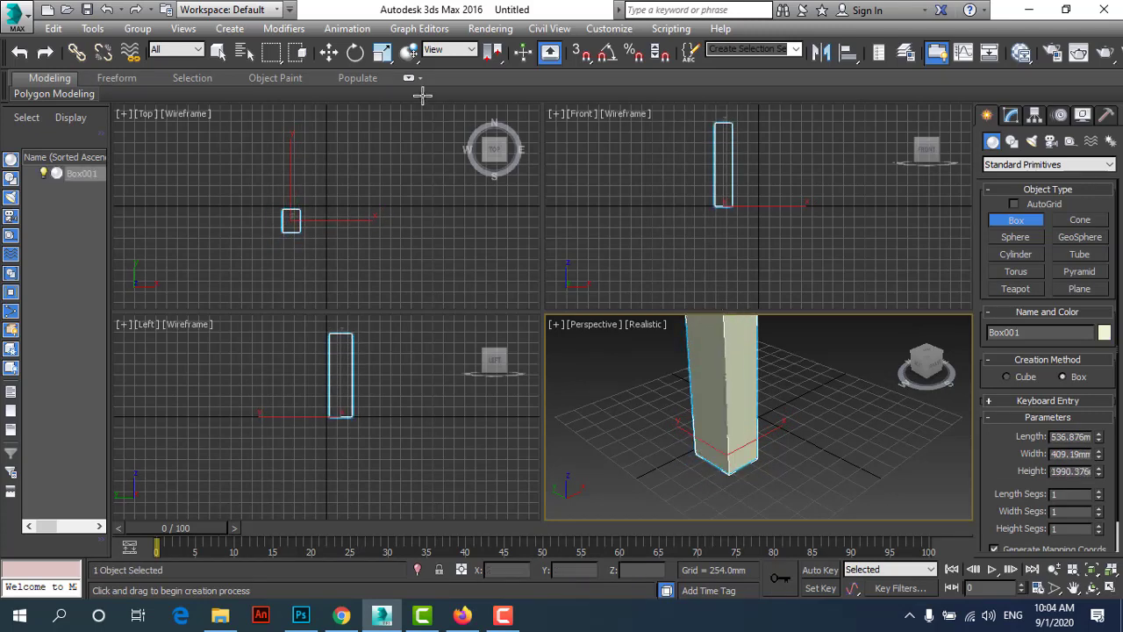
pyautogui.click(329, 52)
pyautogui.scroll(-3, 622, 436)
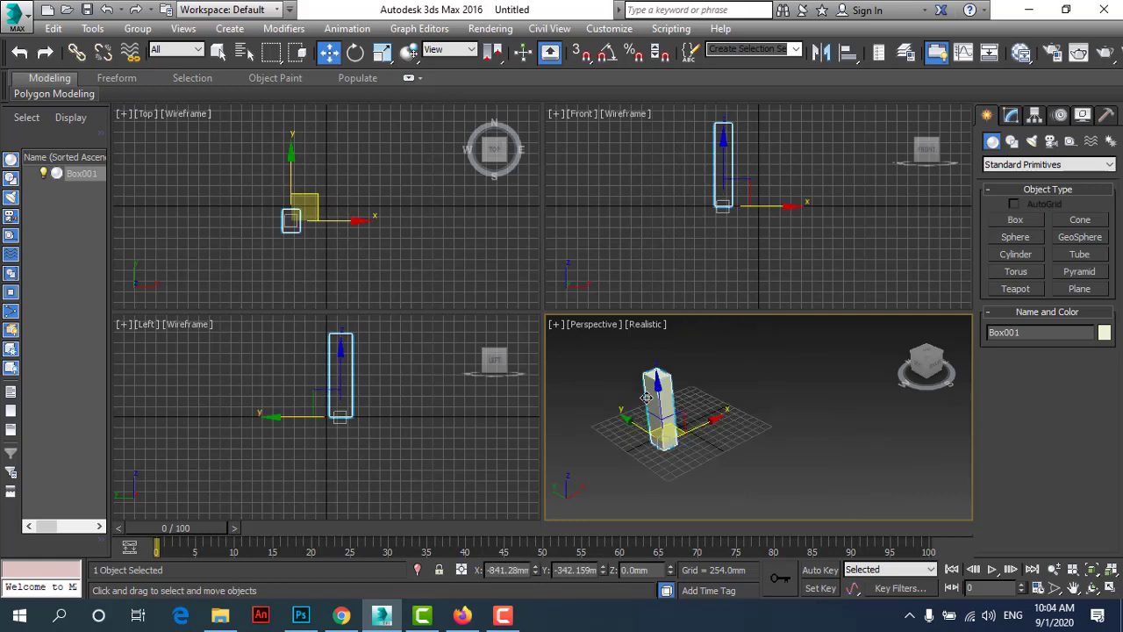
pyautogui.scroll(4, 647, 394)
pyautogui.scroll(3, 647, 394)
pyautogui.click(1111, 587)
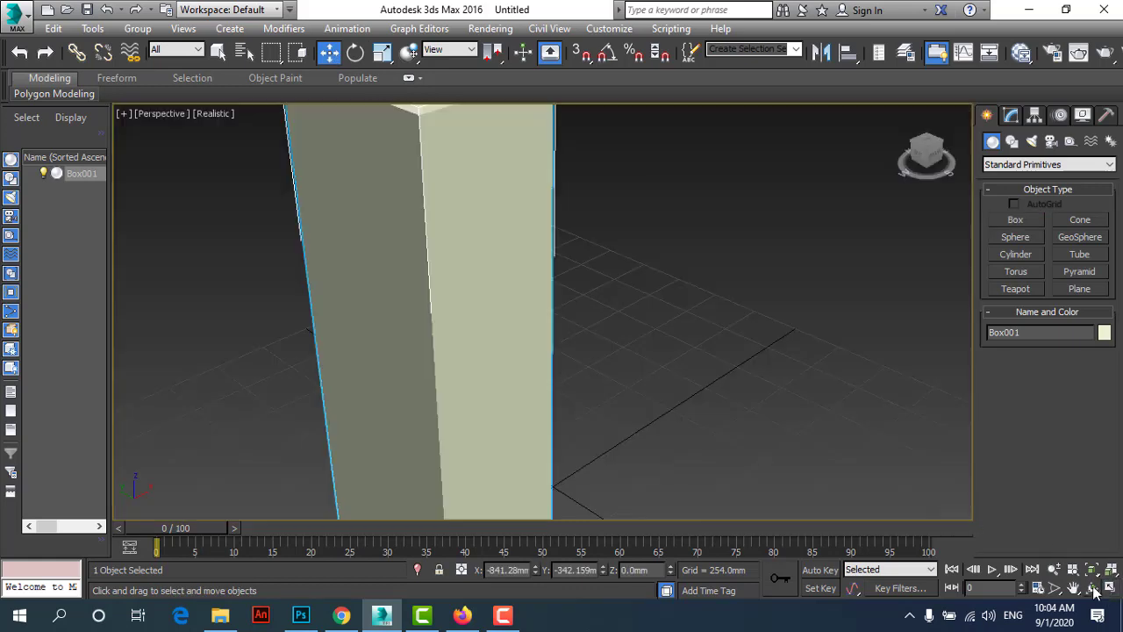
pyautogui.click(1092, 588)
pyautogui.moveTo(552, 371)
pyautogui.mouseDown()
pyautogui.moveTo(521, 351)
pyautogui.moveTo(539, 341)
pyautogui.mouseUp()
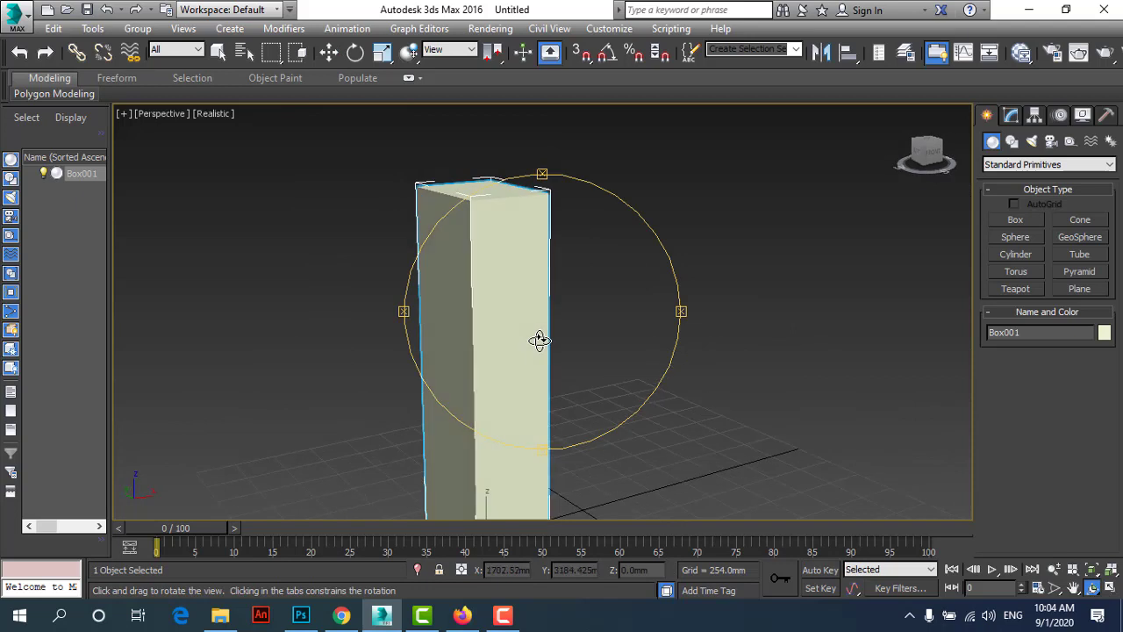
pyautogui.click(329, 52)
pyautogui.click(489, 28)
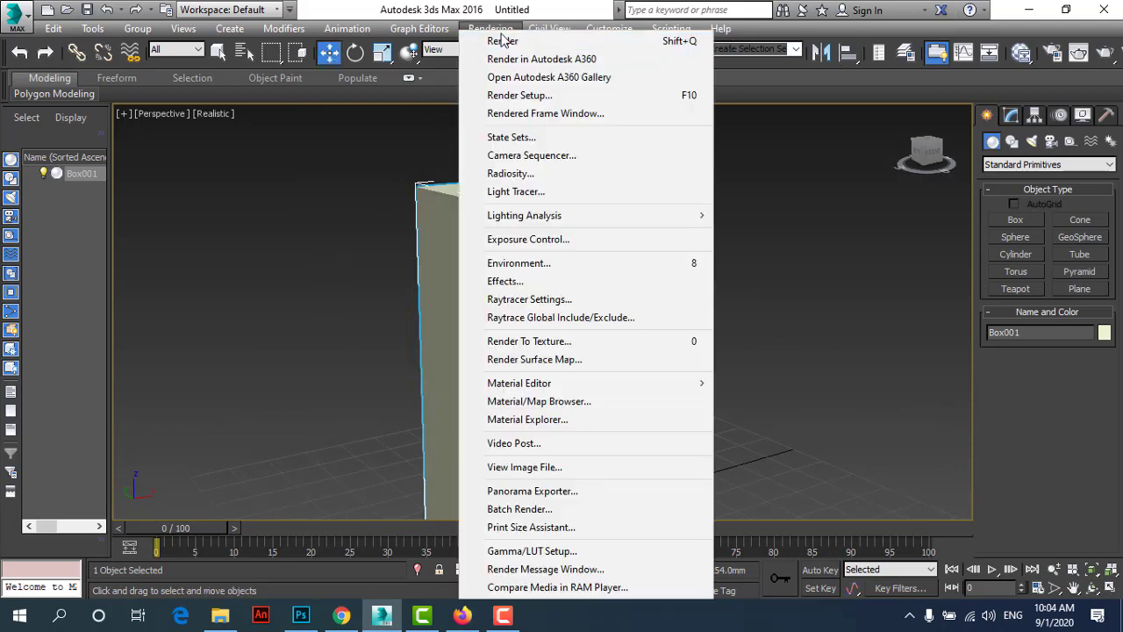
pyautogui.click(515, 44)
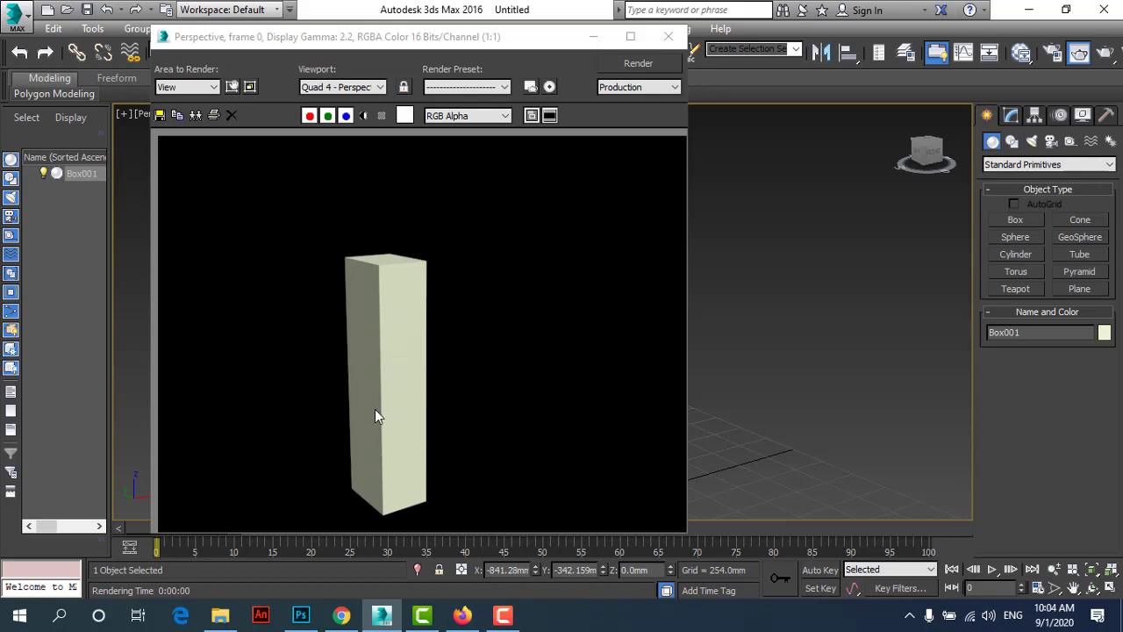
pyautogui.click(668, 36)
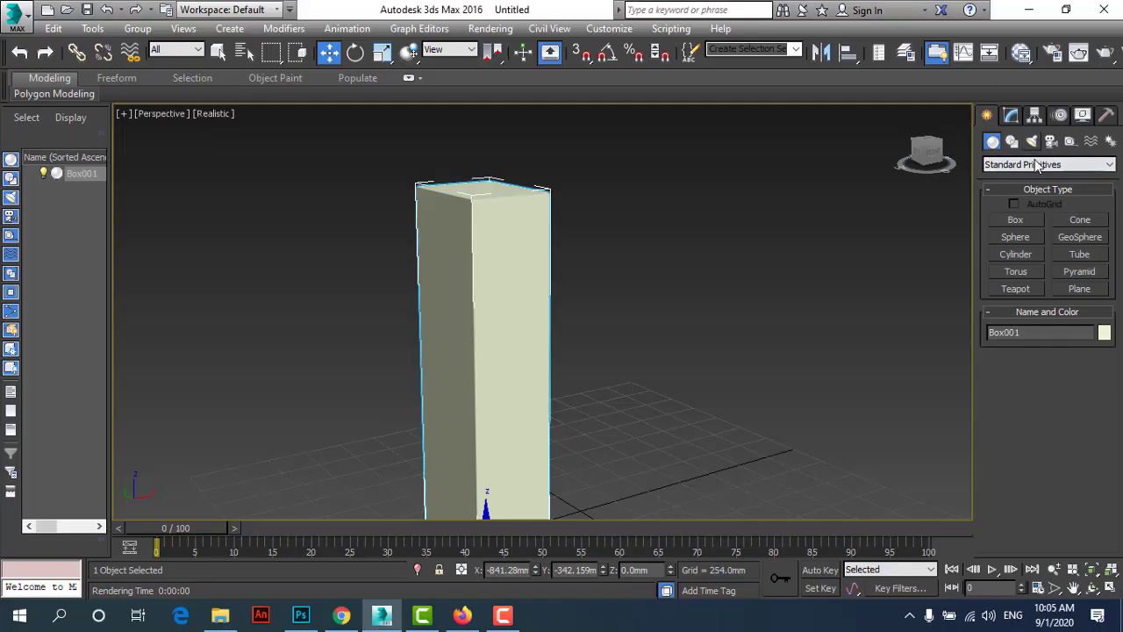
# Create ChamferBox001 from Extended Primitives beside Box001, about 1927mm high.
pyautogui.click(1038, 165)
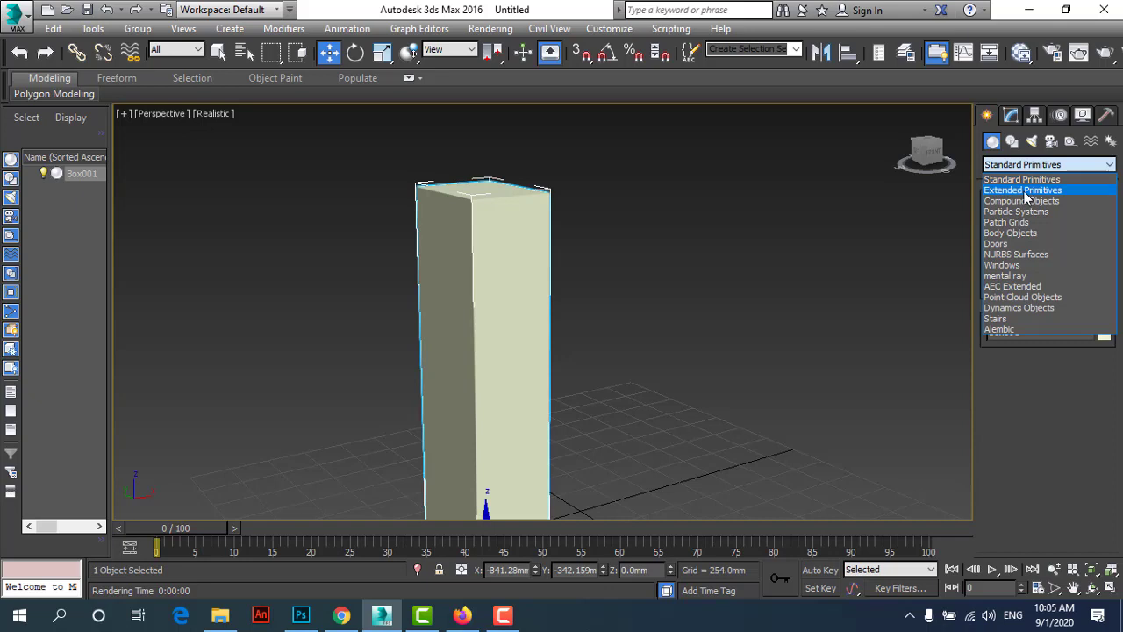
pyautogui.click(1025, 191)
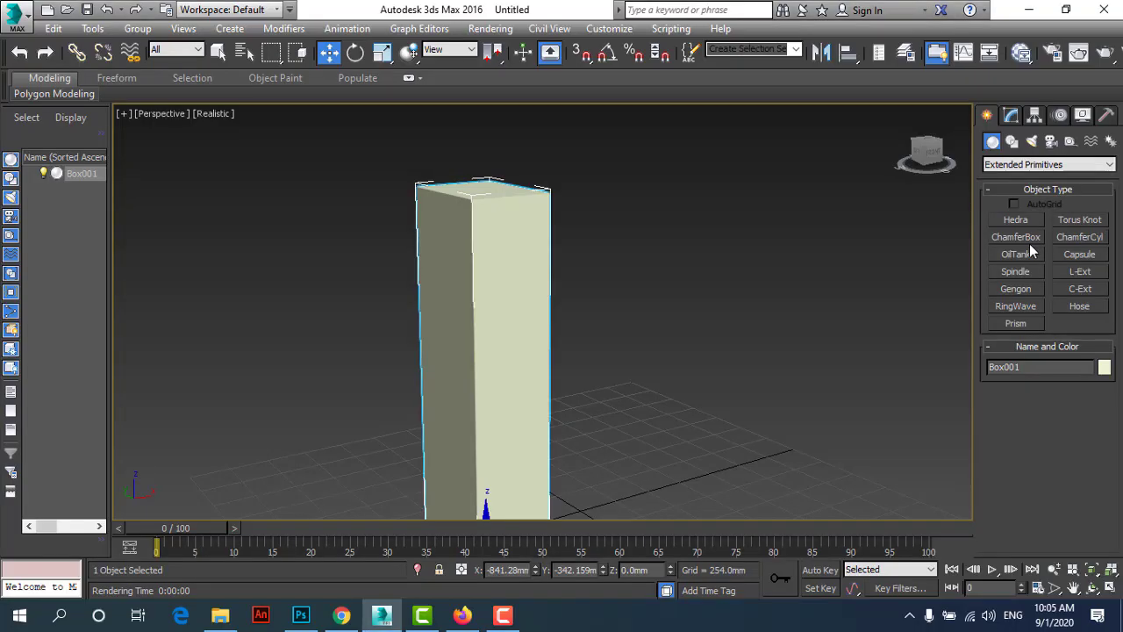
pyautogui.click(1016, 237)
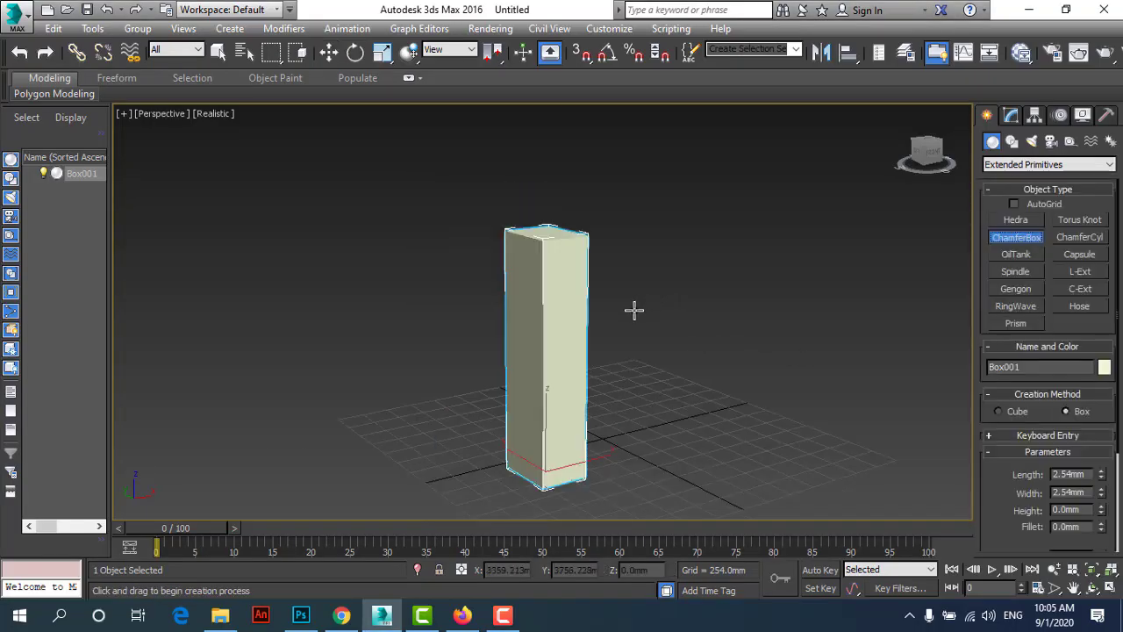
pyautogui.moveTo(619, 439); pyautogui.dragTo(707, 445)
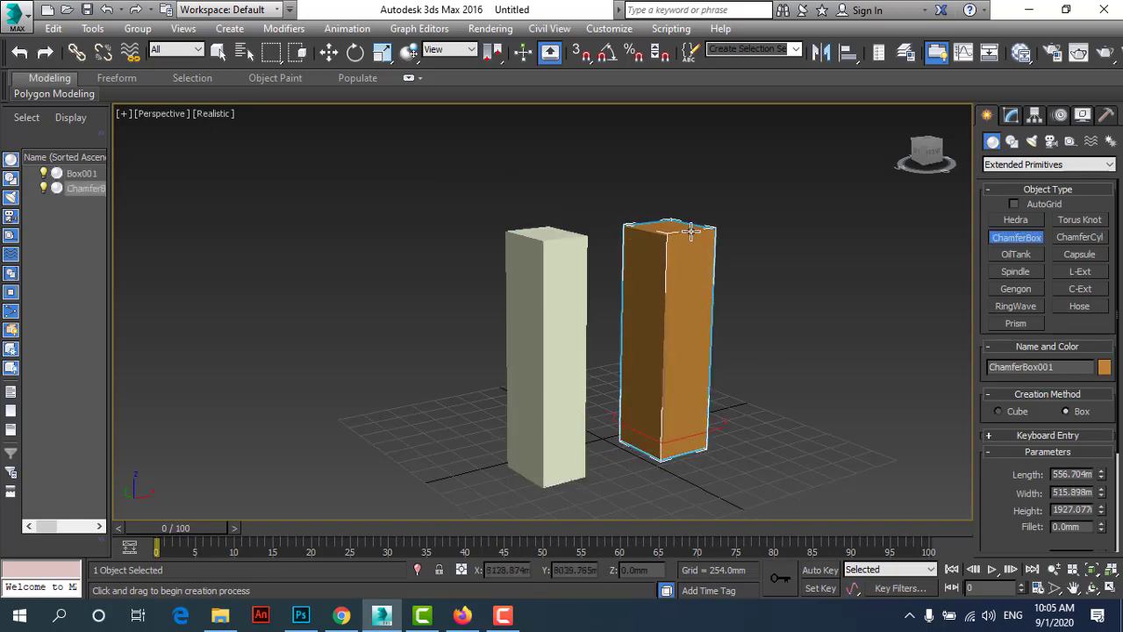
pyautogui.click(692, 230)
# Change ChamferBox001's object colour to purple.
pyautogui.click(1104, 367)
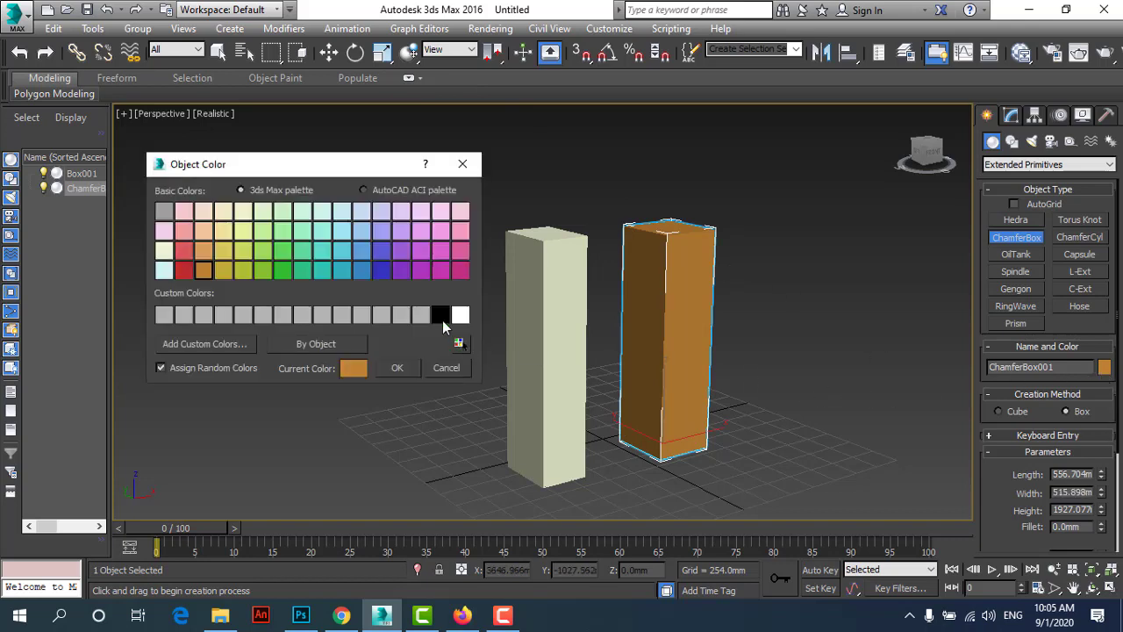
pyautogui.click(420, 270)
pyautogui.click(397, 367)
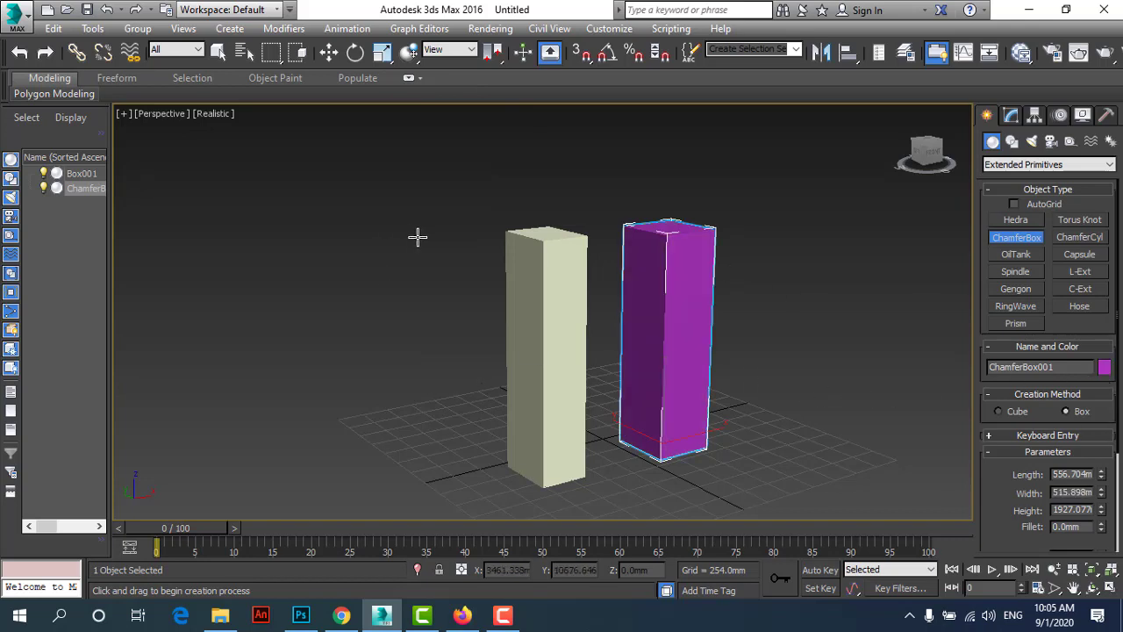
pyautogui.click(328, 51)
pyautogui.scroll(2, 693, 294)
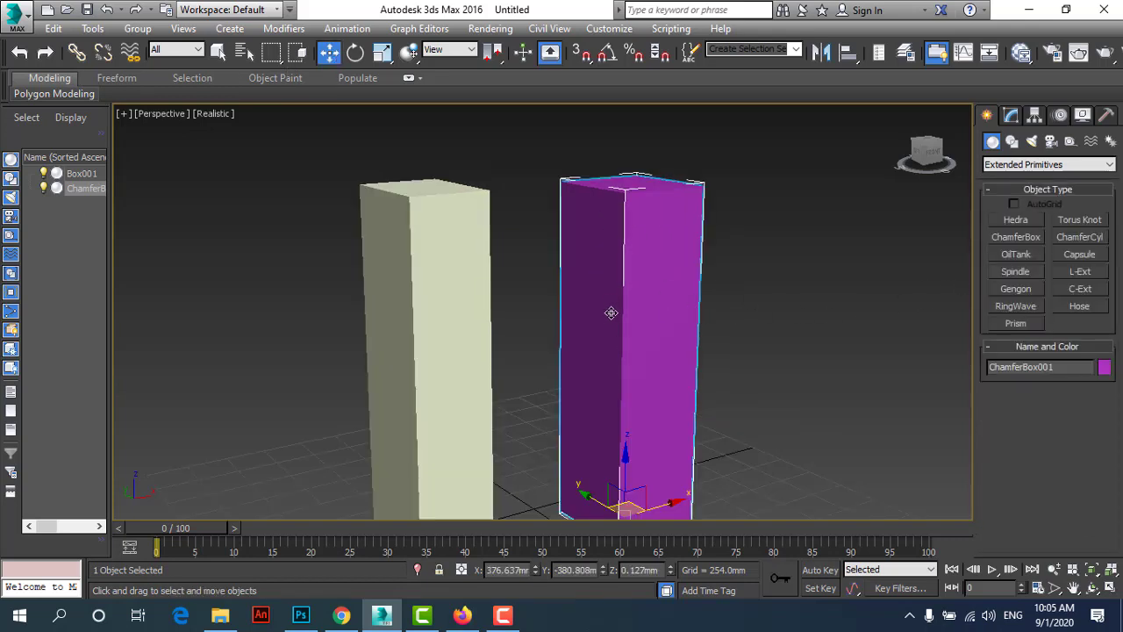
# Set ChamferBox001's Fillet to 54.356mm in the Modify panel to round its edges.
pyautogui.click(474, 285)
pyautogui.click(597, 269)
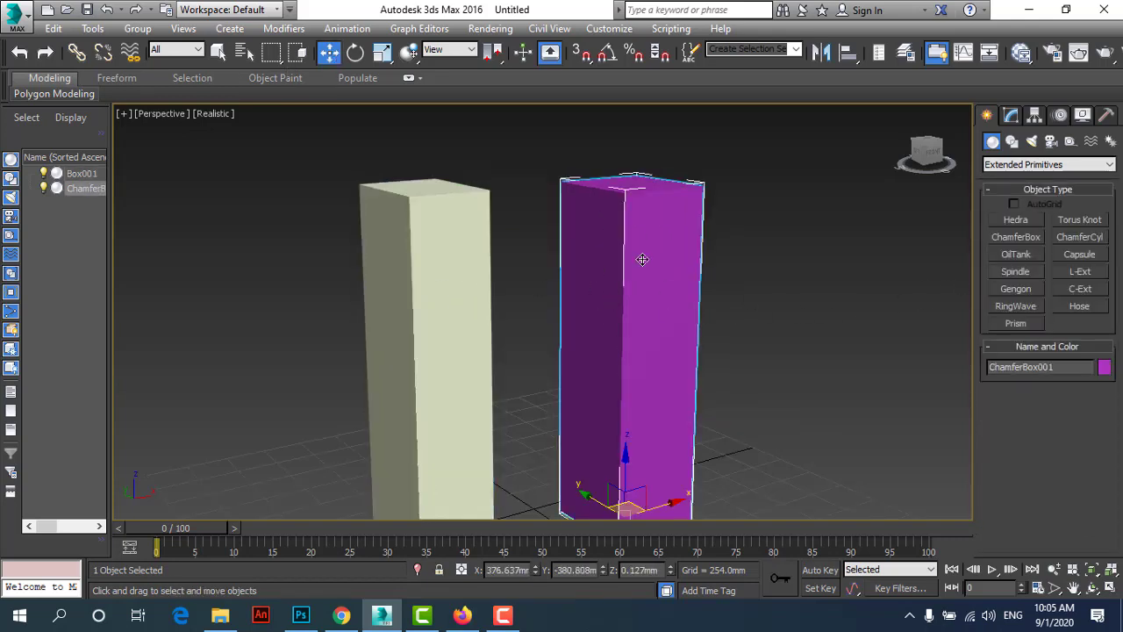
pyautogui.click(1011, 116)
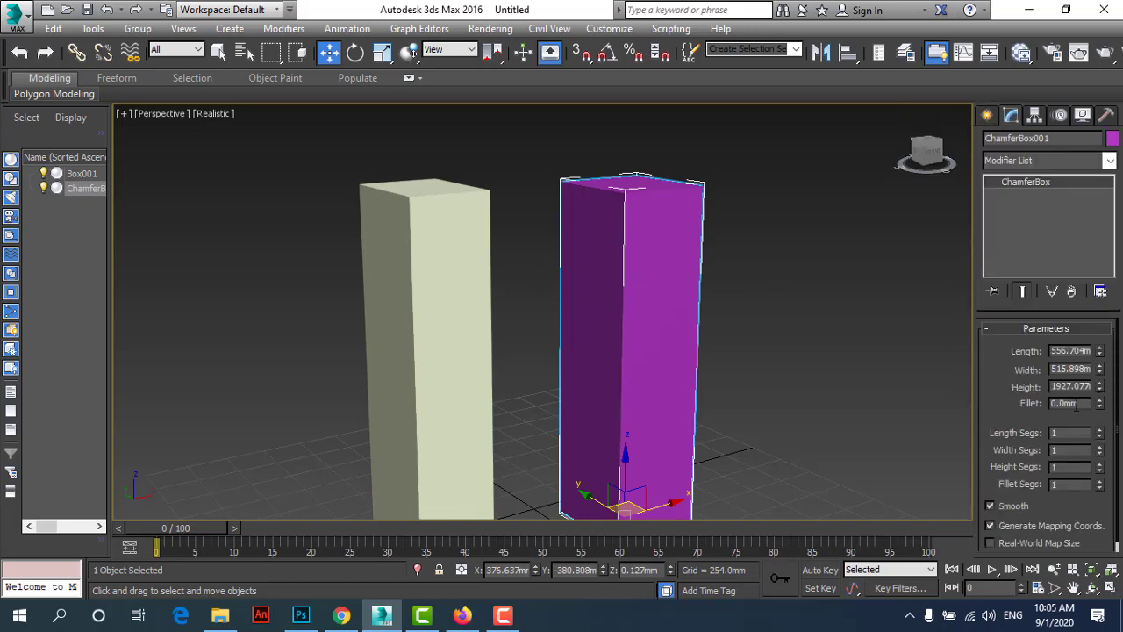
pyautogui.moveTo(1076, 403); pyautogui.dragTo(1022, 404)
pyautogui.moveTo(1099, 404); pyautogui.dragTo(1089, 321)
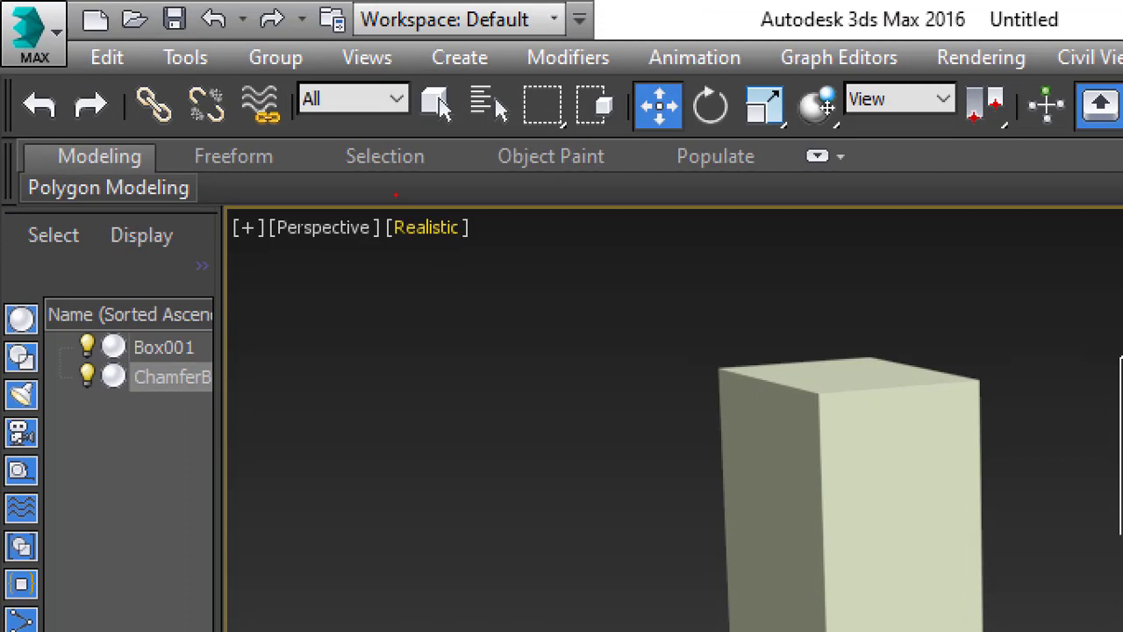
pyautogui.moveTo(396, 195)
pyautogui.mouseDown()
pyautogui.moveTo(476, 248)
pyautogui.moveTo(408, 179)
pyautogui.mouseUp()
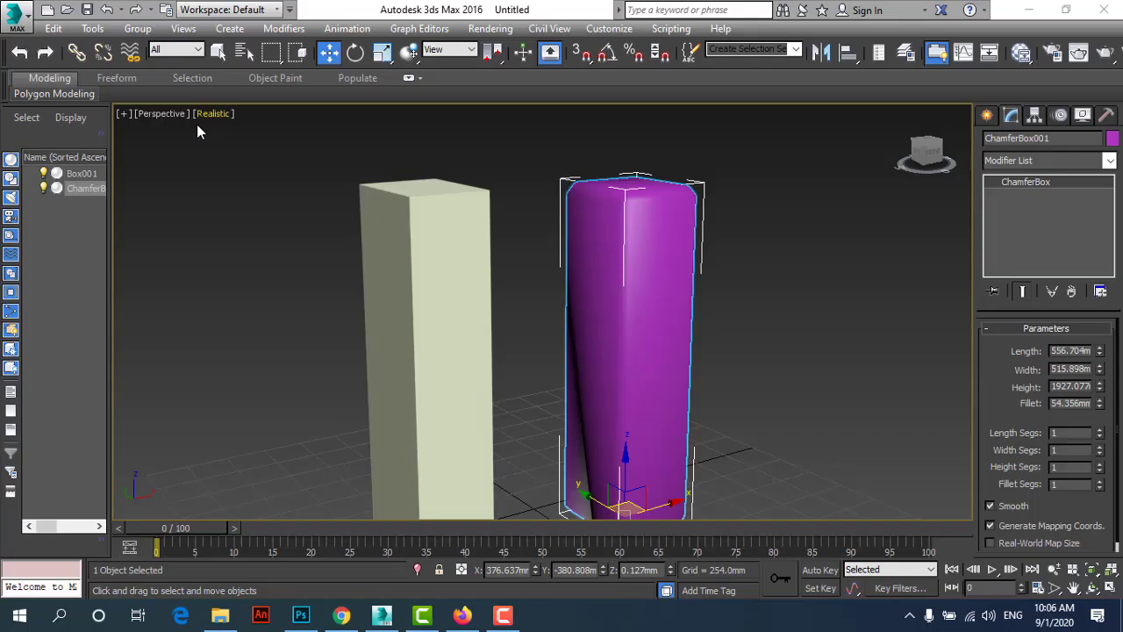
pyautogui.click(206, 113)
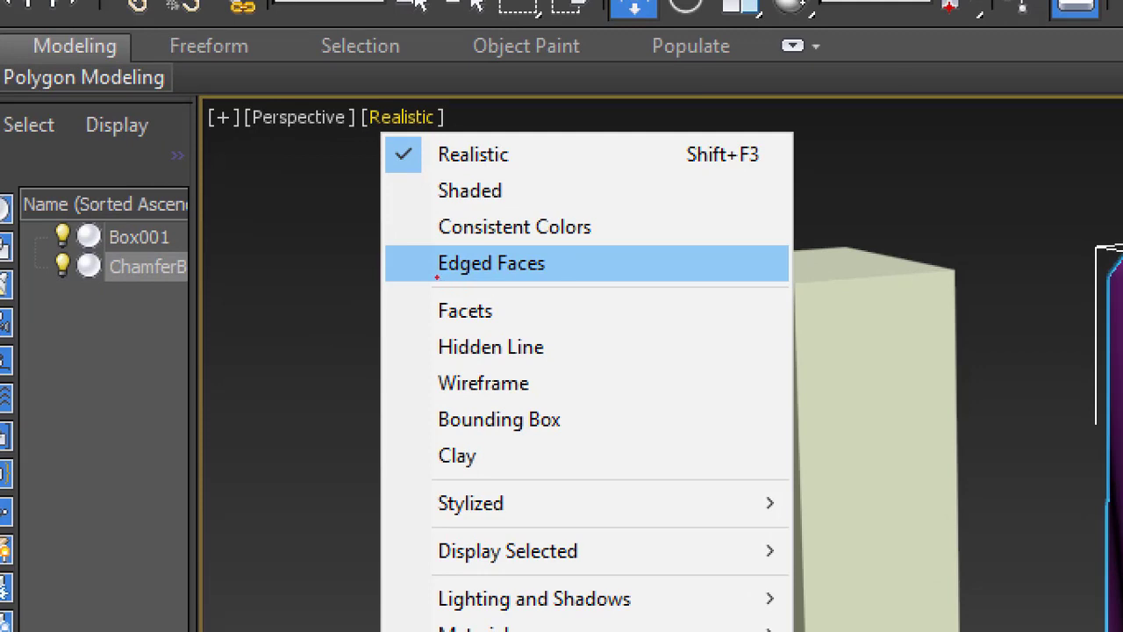
# Annotate the Edged Faces option and its F4 shortcut, and switch Perspective shading to Facets.
pyautogui.moveTo(437, 277)
pyautogui.mouseDown()
pyautogui.moveTo(562, 271)
pyautogui.moveTo(527, 248)
pyautogui.moveTo(435, 243)
pyautogui.moveTo(431, 276)
pyautogui.mouseUp()
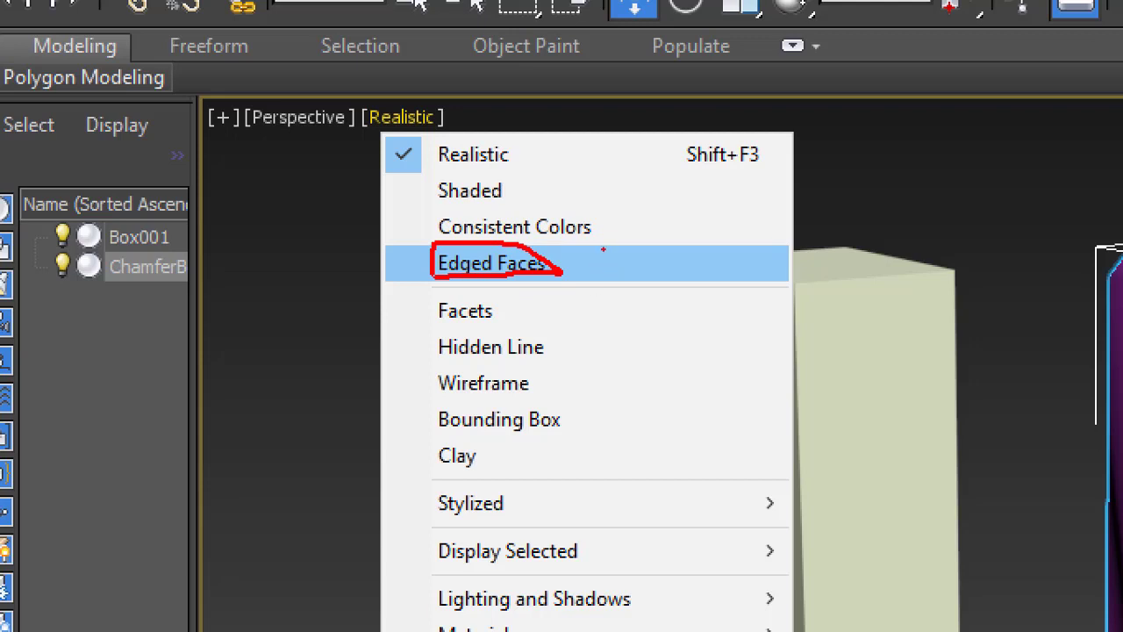
pyautogui.moveTo(629, 173)
pyautogui.mouseDown()
pyautogui.moveTo(627, 209)
pyautogui.moveTo(660, 167)
pyautogui.moveTo(656, 185)
pyautogui.mouseUp()
pyautogui.moveTo(678, 183)
pyautogui.mouseDown()
pyautogui.moveTo(664, 207)
pyautogui.moveTo(702, 203)
pyautogui.moveTo(685, 216)
pyautogui.mouseUp()
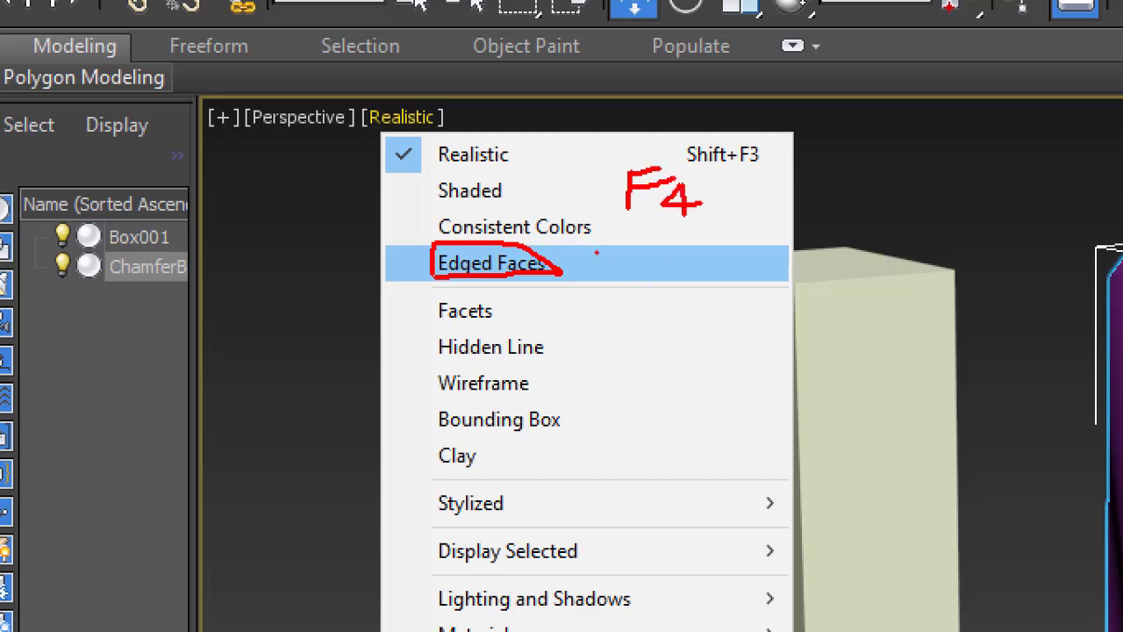
pyautogui.moveTo(600, 250)
pyautogui.mouseDown()
pyautogui.moveTo(605, 279)
pyautogui.moveTo(616, 247)
pyautogui.moveTo(626, 288)
pyautogui.moveTo(654, 286)
pyautogui.mouseUp()
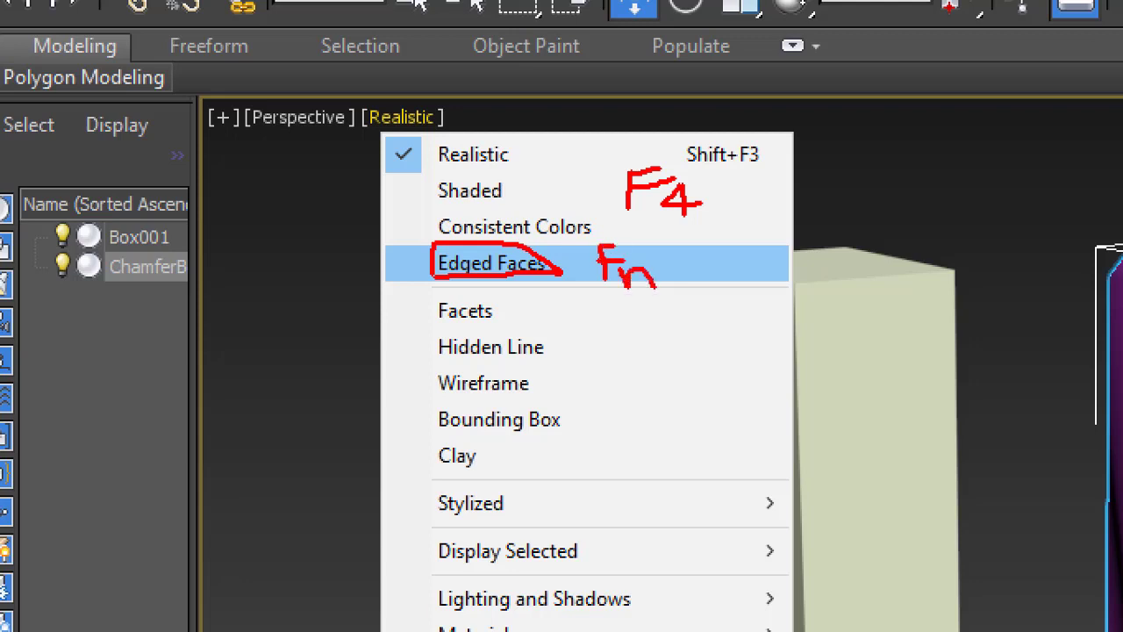
pyautogui.moveTo(612, 248)
pyautogui.mouseDown()
pyautogui.moveTo(633, 245)
pyautogui.moveTo(694, 278)
pyautogui.moveTo(710, 265)
pyautogui.mouseUp()
pyautogui.moveTo(757, 234)
pyautogui.mouseDown()
pyautogui.moveTo(758, 275)
pyautogui.moveTo(788, 254)
pyautogui.moveTo(811, 289)
pyautogui.moveTo(799, 309)
pyautogui.mouseUp()
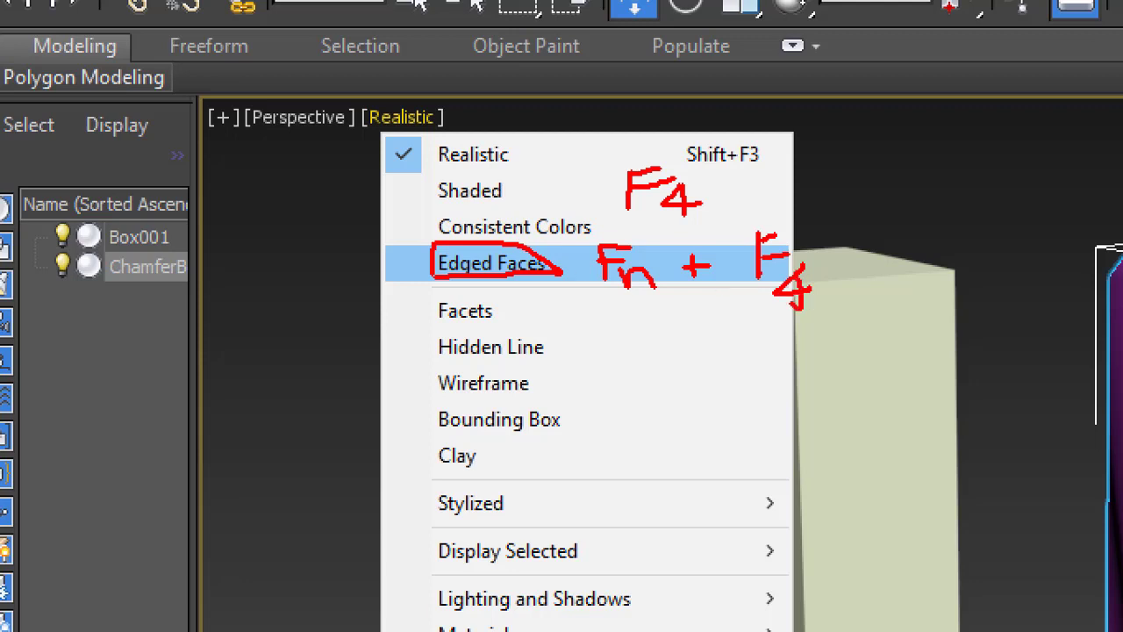
pyautogui.moveTo(602, 296); pyautogui.dragTo(738, 308)
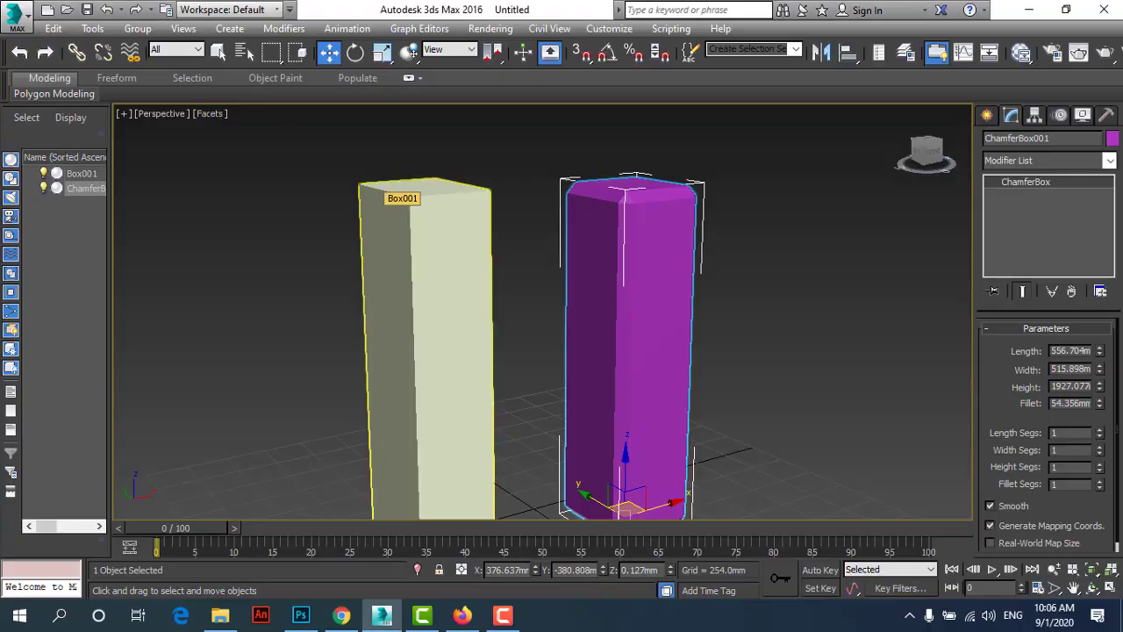
# Turn on Edged Faces (F4) and adjust ChamferBox001's Fillet to 71.315mm, orbiting to check.
pyautogui.press('F4')
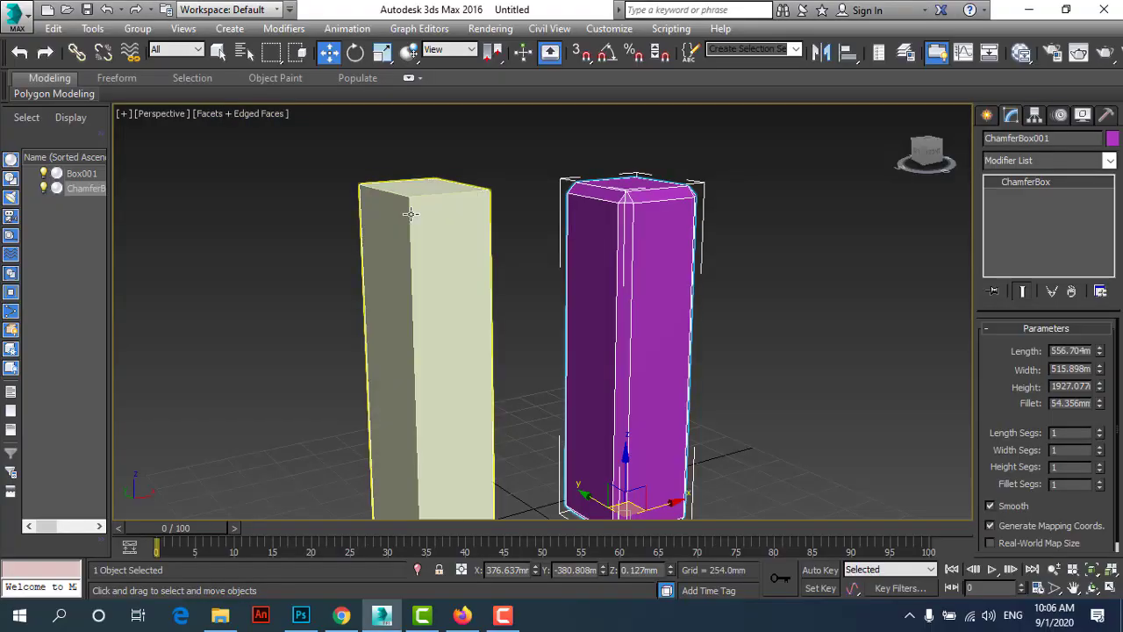
pyautogui.click(426, 219)
pyautogui.click(603, 268)
pyautogui.scroll(3, 604, 269)
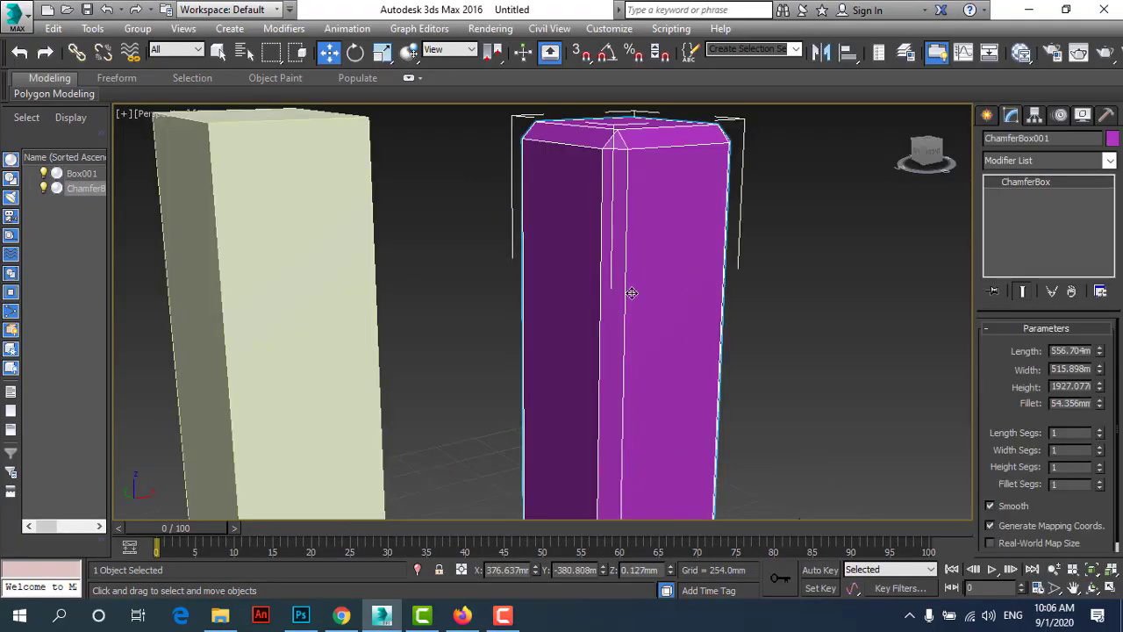
pyautogui.scroll(-3, 597, 286)
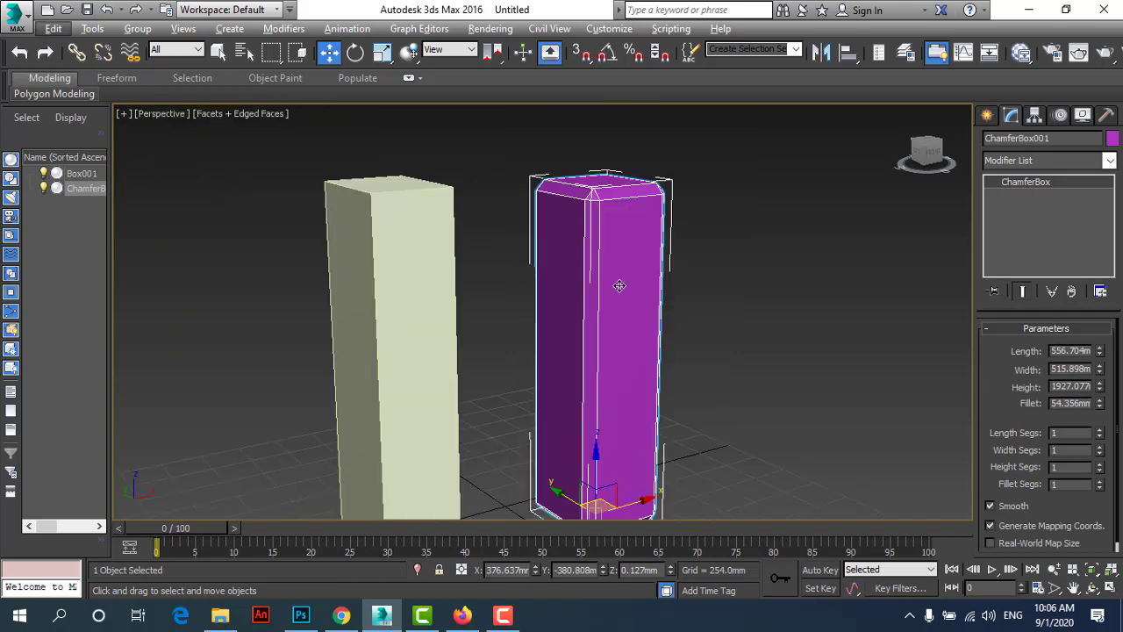
pyautogui.moveTo(1099, 404); pyautogui.dragTo(1099, 368)
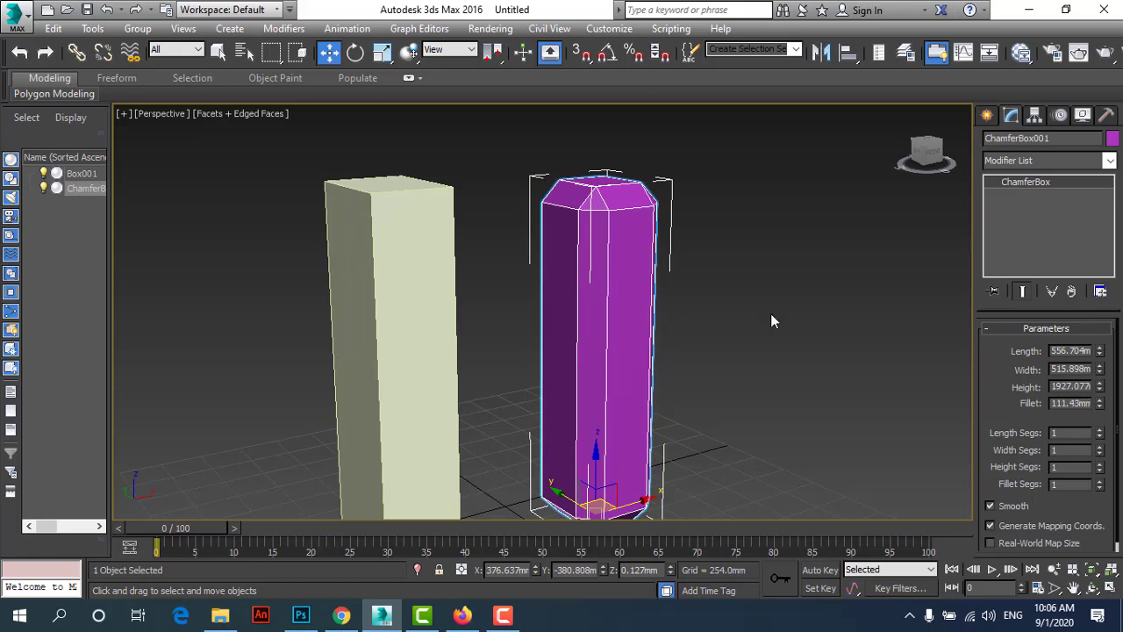
pyautogui.moveTo(551, 334)
pyautogui.keyDown('alt'); pyautogui.mouseDown(button='middle')
pyautogui.moveTo(469, 328)
pyautogui.moveTo(909, 386)
pyautogui.mouseUp(button='middle'); pyautogui.keyUp('alt')
pyautogui.moveTo(1100, 403); pyautogui.dragTo(1102, 433)
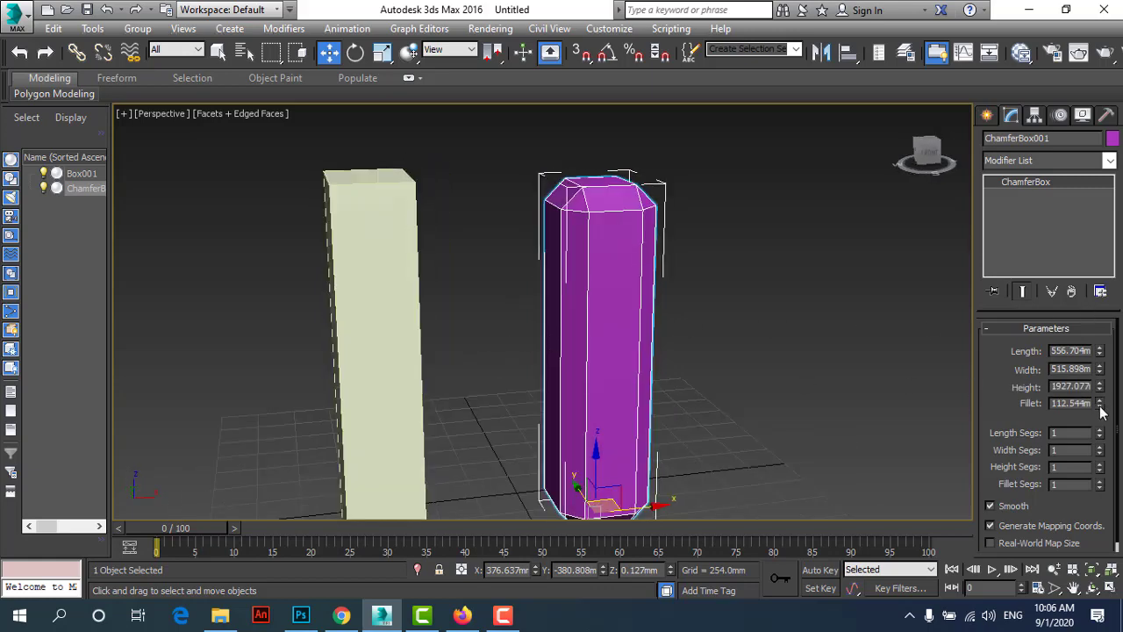
pyautogui.scroll(3, 605, 294)
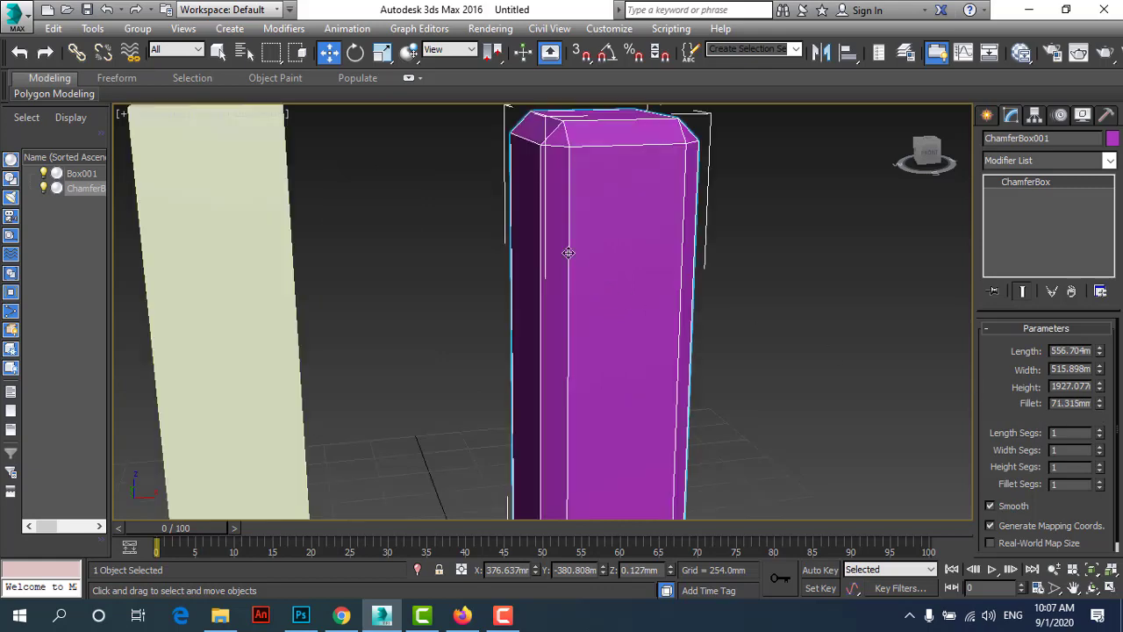
pyautogui.moveTo(323, 203)
pyautogui.keyDown('alt'); pyautogui.mouseDown(button='middle')
pyautogui.moveTo(389, 208)
pyautogui.moveTo(379, 204)
pyautogui.mouseUp(button='middle'); pyautogui.keyUp('alt')
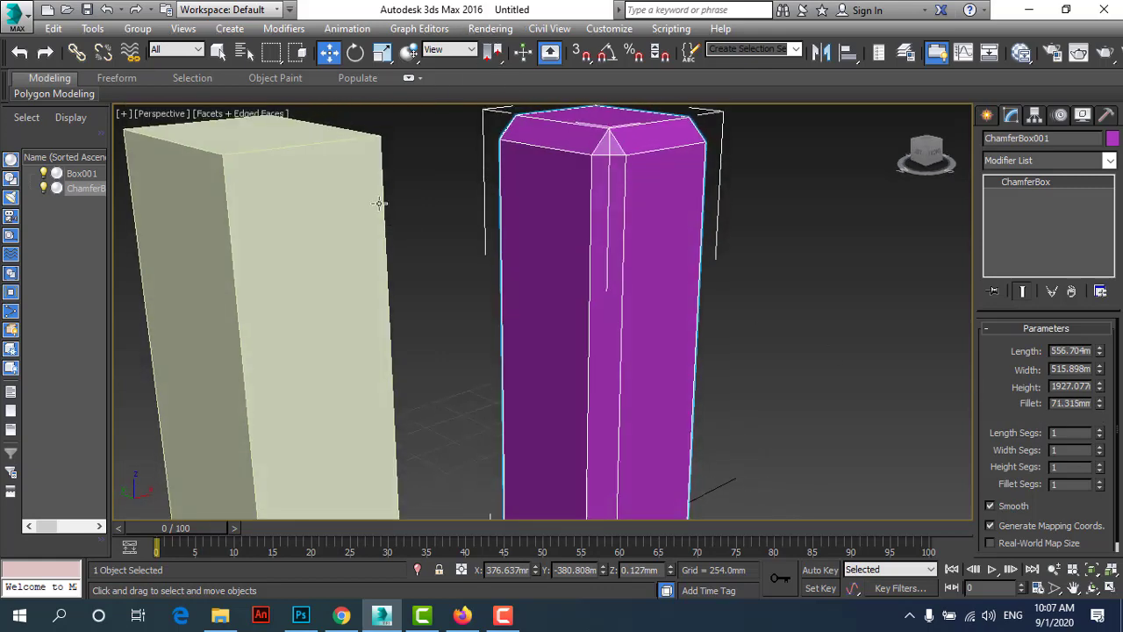
pyautogui.click(489, 28)
pyautogui.click(505, 40)
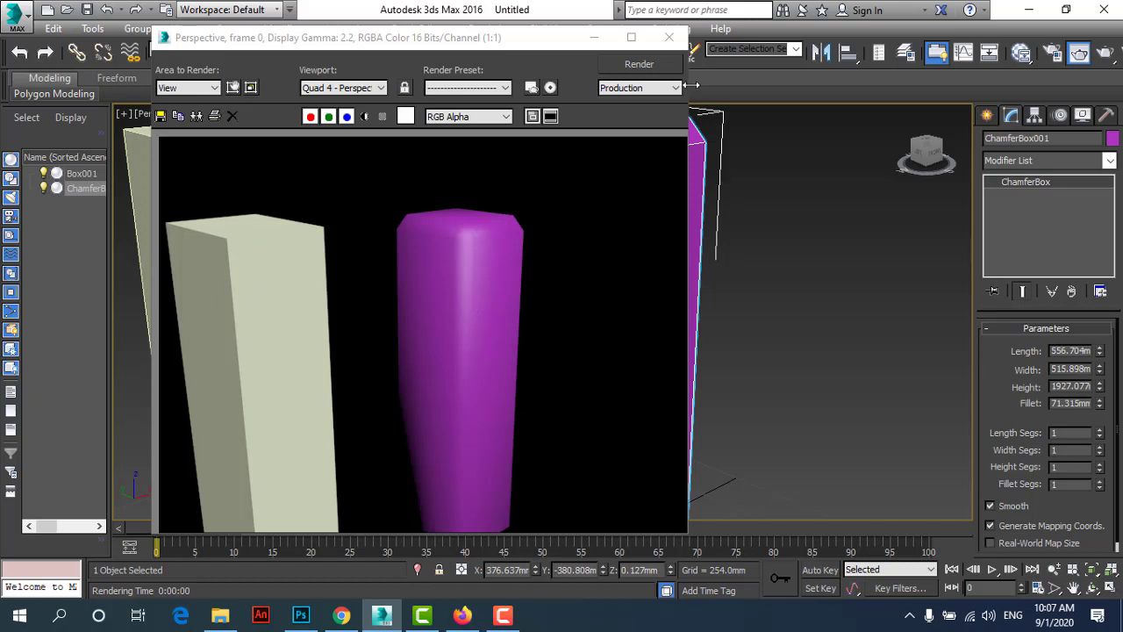
pyautogui.click(669, 37)
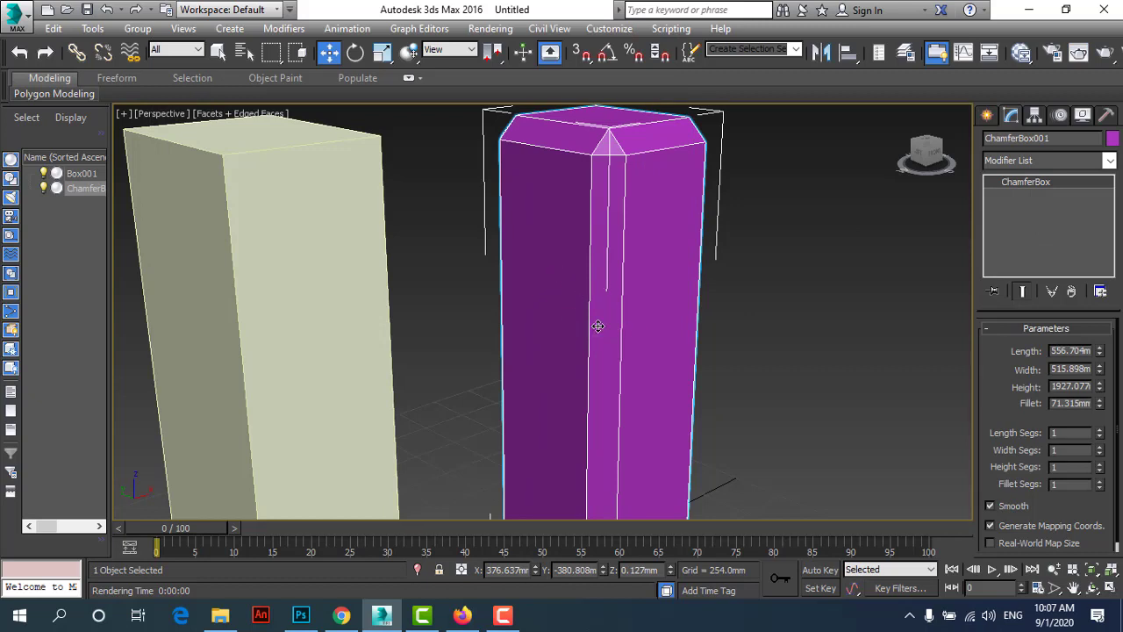
# Subdivide ChamferBox001 into 24 length, 15 width and 39 height segments.
pyautogui.scroll(-3, 606, 333)
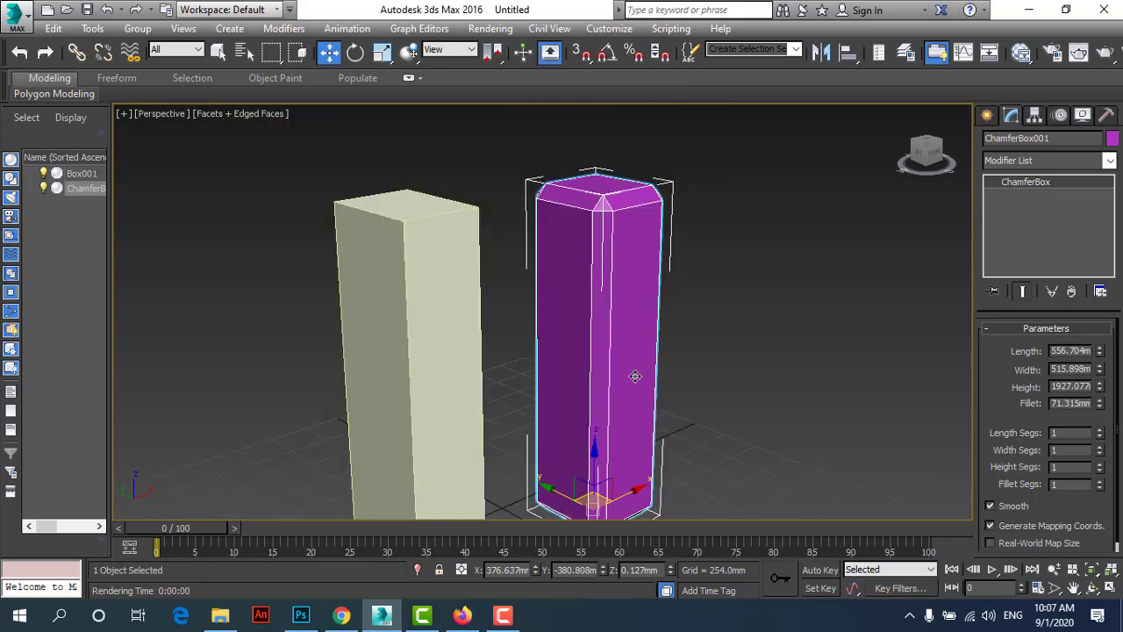
pyautogui.scroll(3, 634, 376)
pyautogui.scroll(-1, 683, 378)
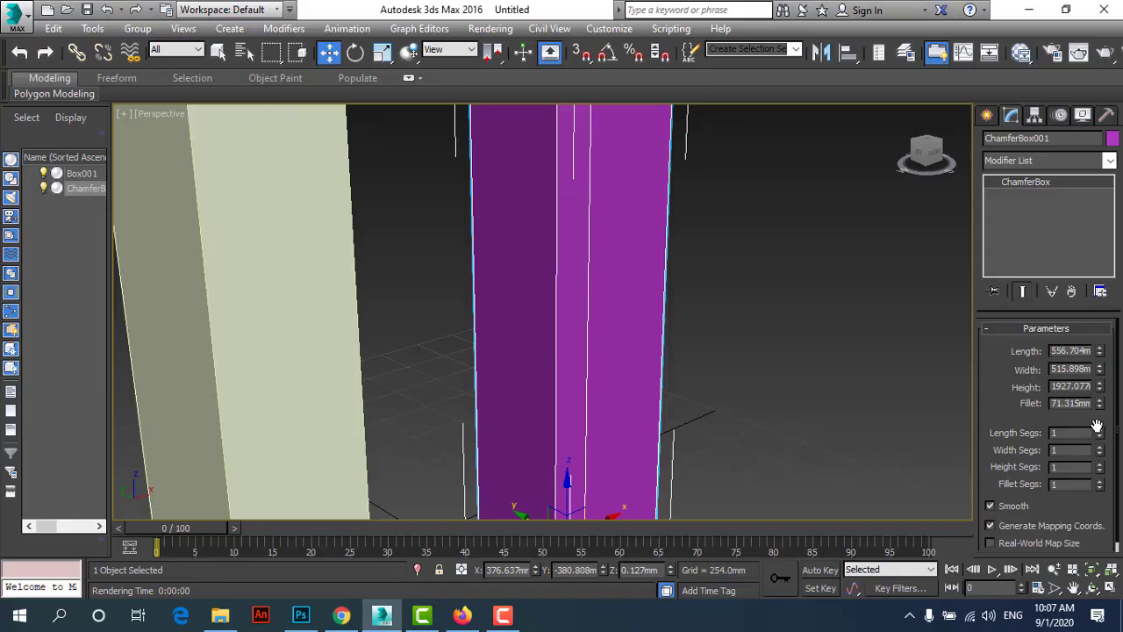
pyautogui.moveTo(1099, 434); pyautogui.dragTo(1096, 408)
pyautogui.press('z')
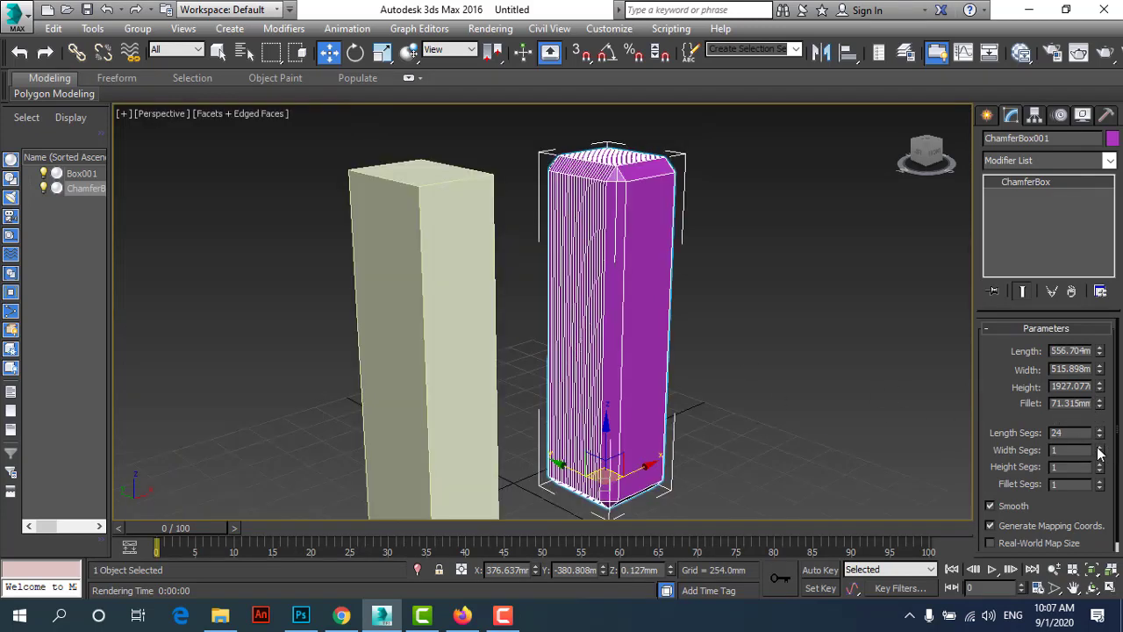
pyautogui.moveTo(1100, 450); pyautogui.dragTo(1096, 433)
pyautogui.moveTo(1096, 433)
pyautogui.mouseDown()
pyautogui.moveTo(1097, 450)
pyautogui.moveTo(1096, 433)
pyautogui.mouseUp()
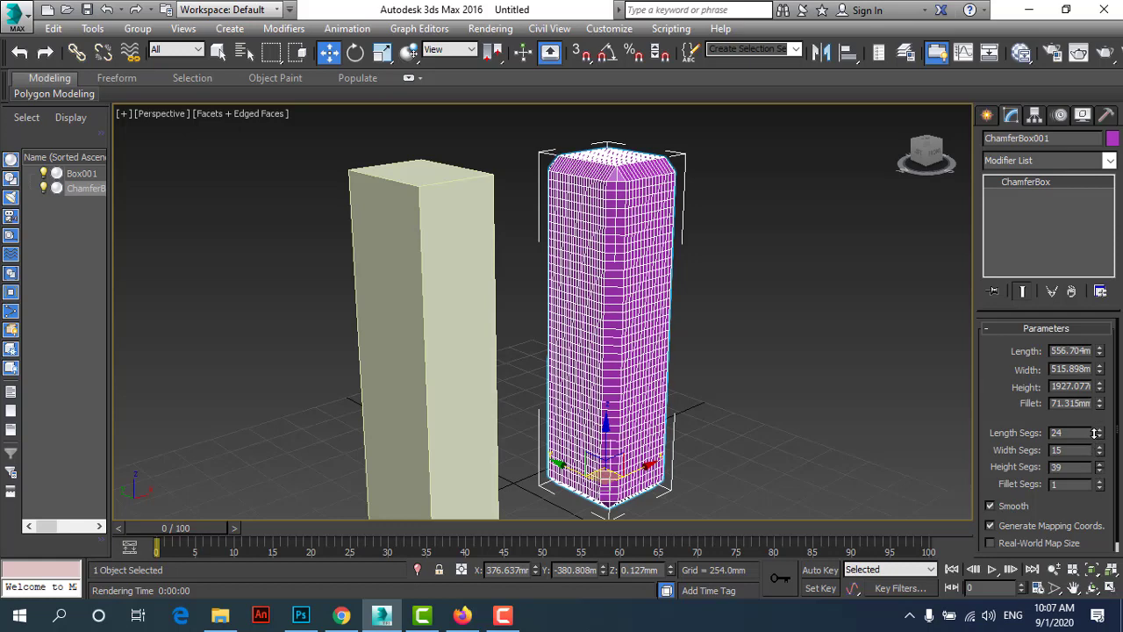
pyautogui.click(461, 324)
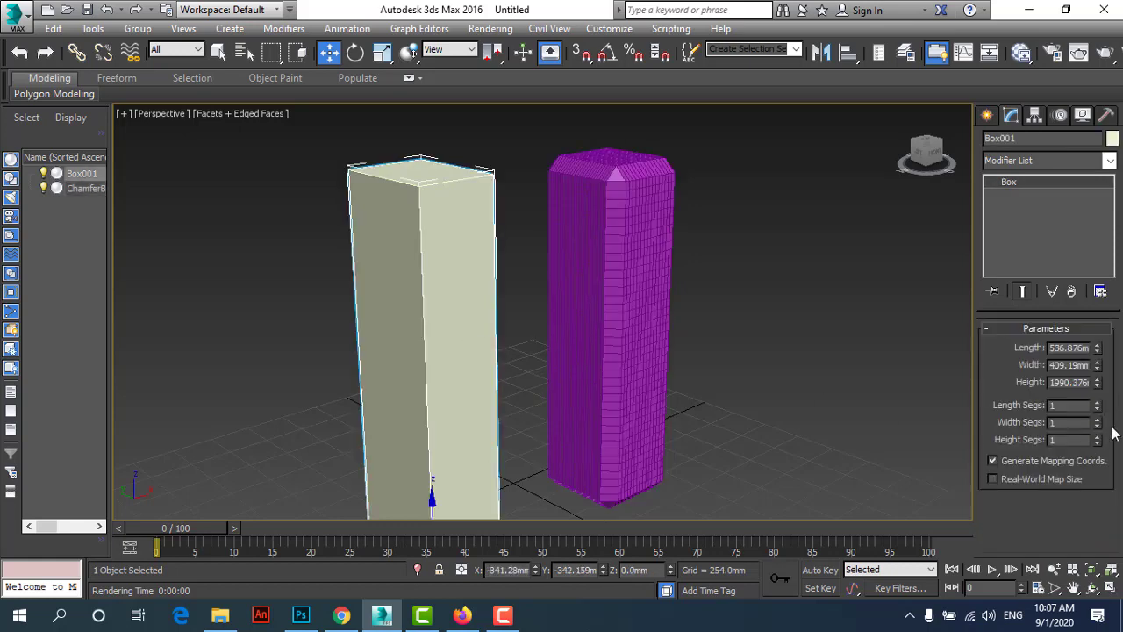
# Give Box001 10 length, 10 width and 18 height segments and orbit around both boxes.
pyautogui.moveTo(1098, 405); pyautogui.dragTo(1096, 418)
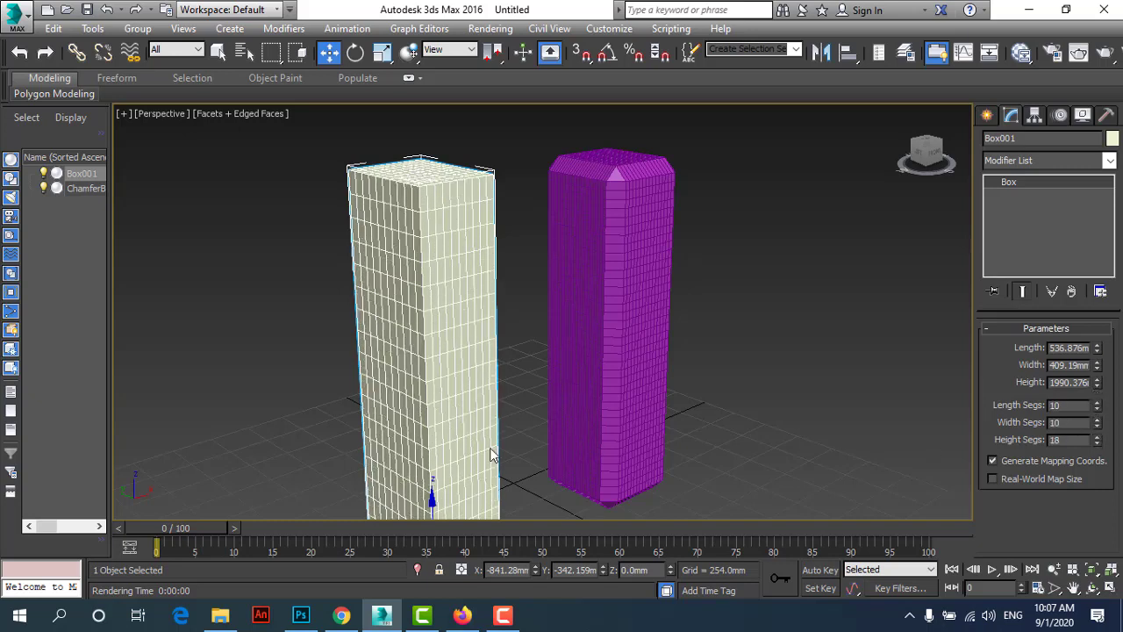
pyautogui.keyDown('alt'); pyautogui.moveTo(358, 441); pyautogui.dragTo(413, 384, button='middle'); pyautogui.keyUp('alt')
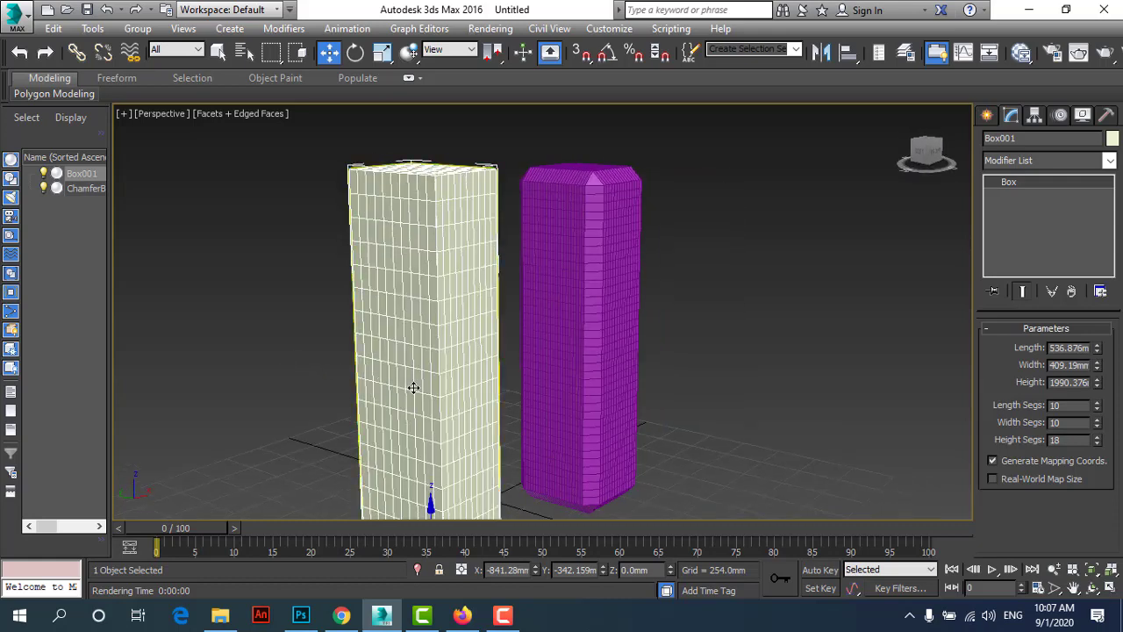
pyautogui.scroll(5, 421, 384)
pyautogui.scroll(-4, 432, 386)
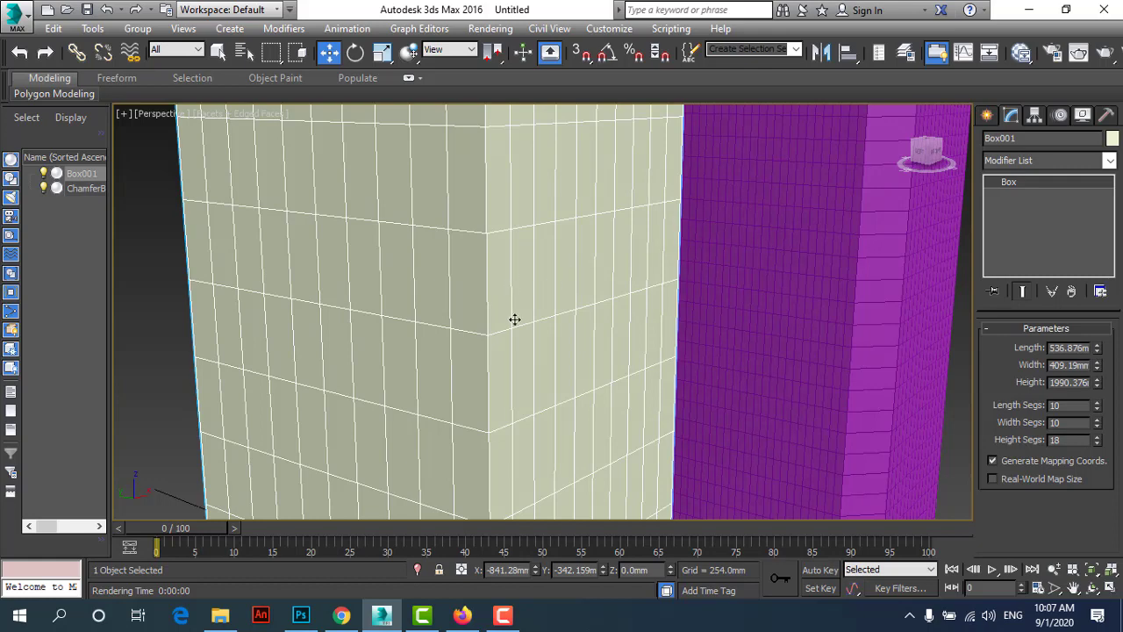
pyautogui.scroll(-2, 526, 312)
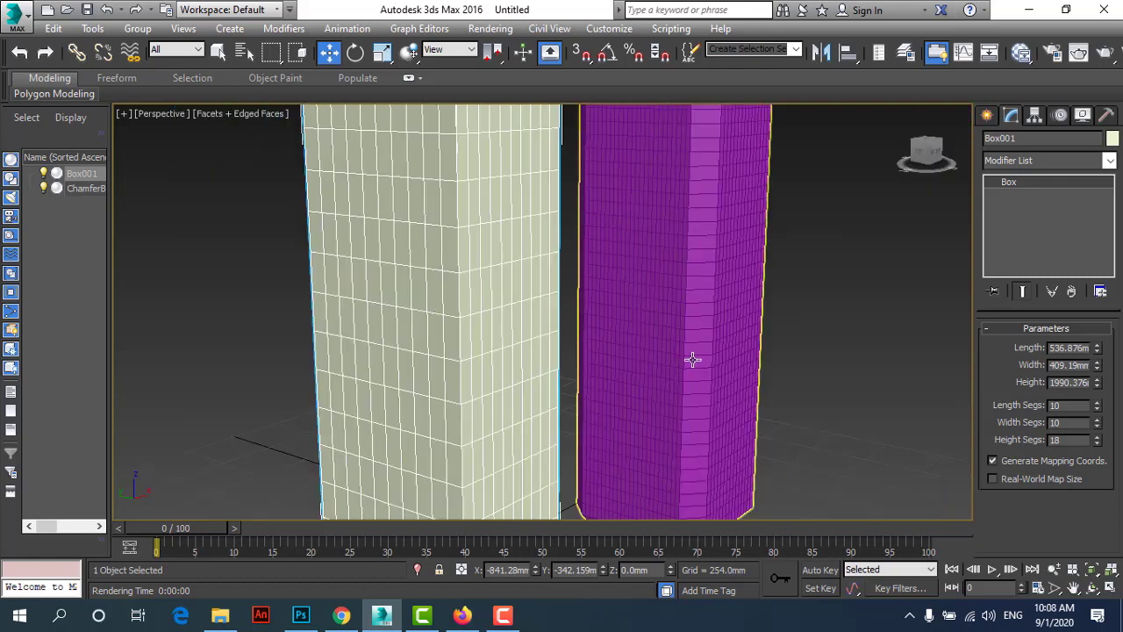
# Switch the selection between the two boxes, ending on the magenta ChamferBox001.
pyautogui.click(624, 336)
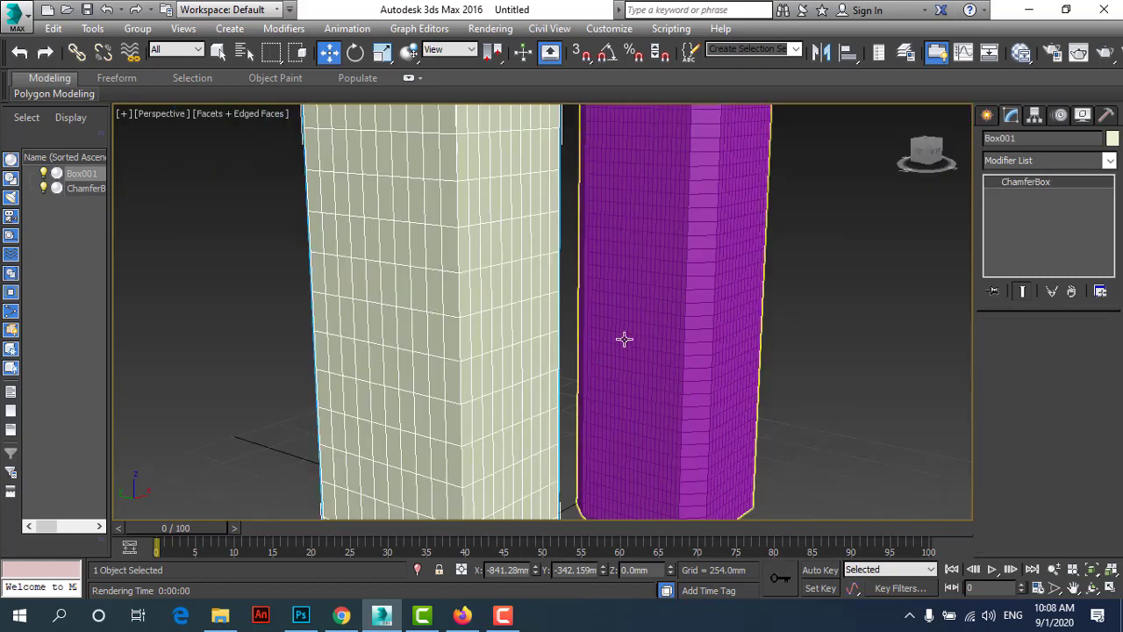
pyautogui.scroll(-2, 597, 391)
pyautogui.click(551, 331)
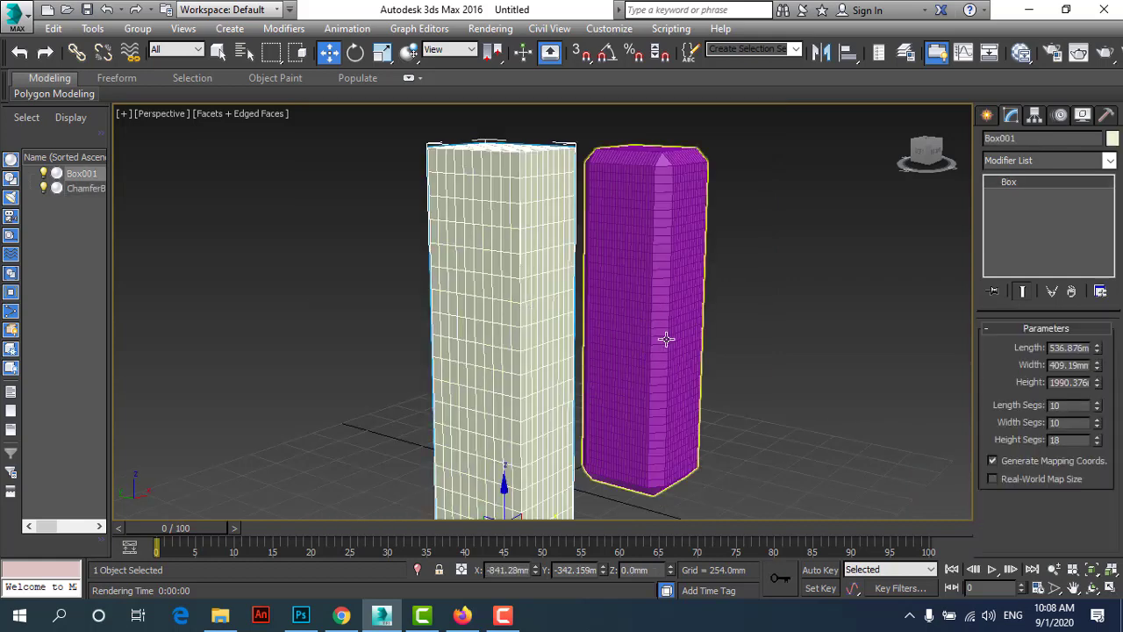
pyautogui.click(650, 257)
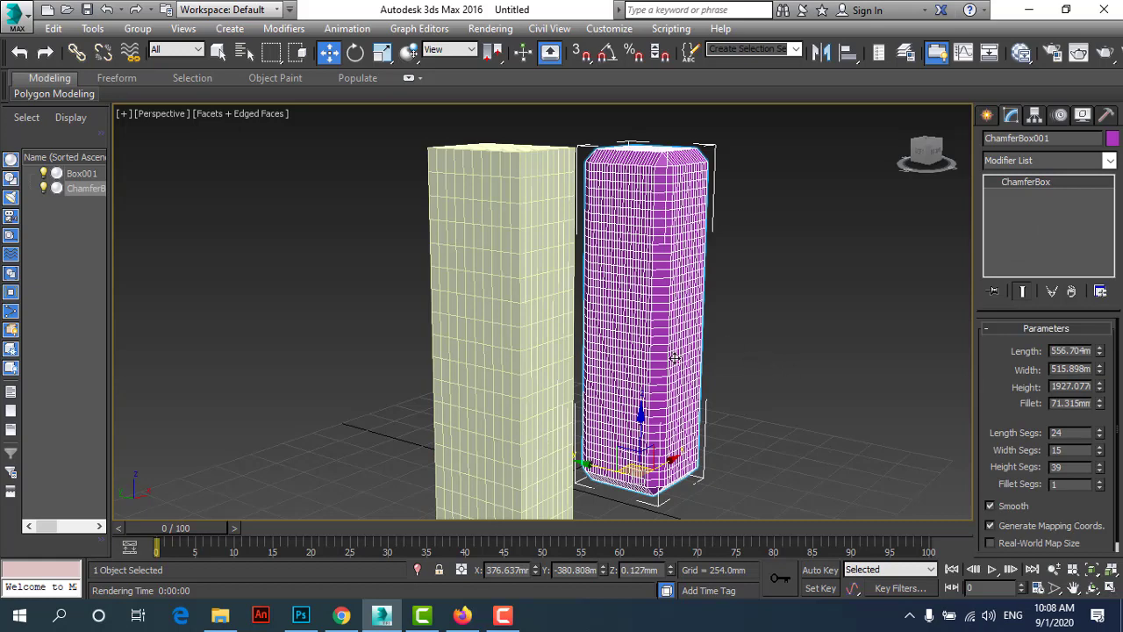
# Delete the pale Box001 from the scene.
pyautogui.click(498, 294)
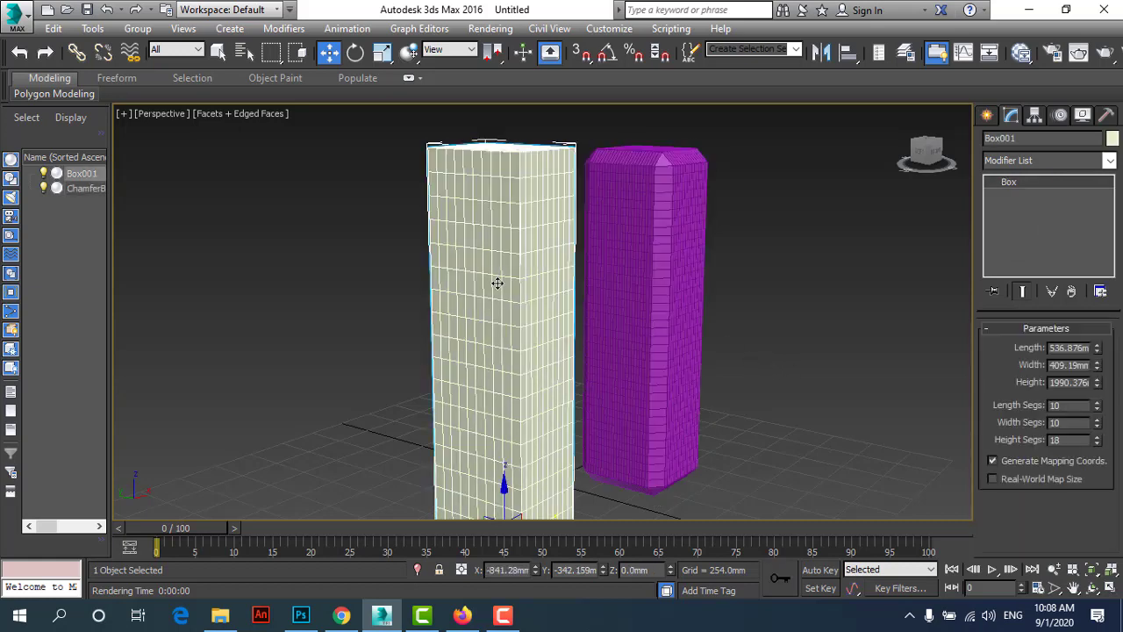
pyautogui.hotkey('alt', 'h')
pyautogui.press('Delete')
pyautogui.scroll(-3, 498, 284)
# Resize ChamferBox001 to Length 20, Width 20 and Height 700 mm.
pyautogui.click(602, 303)
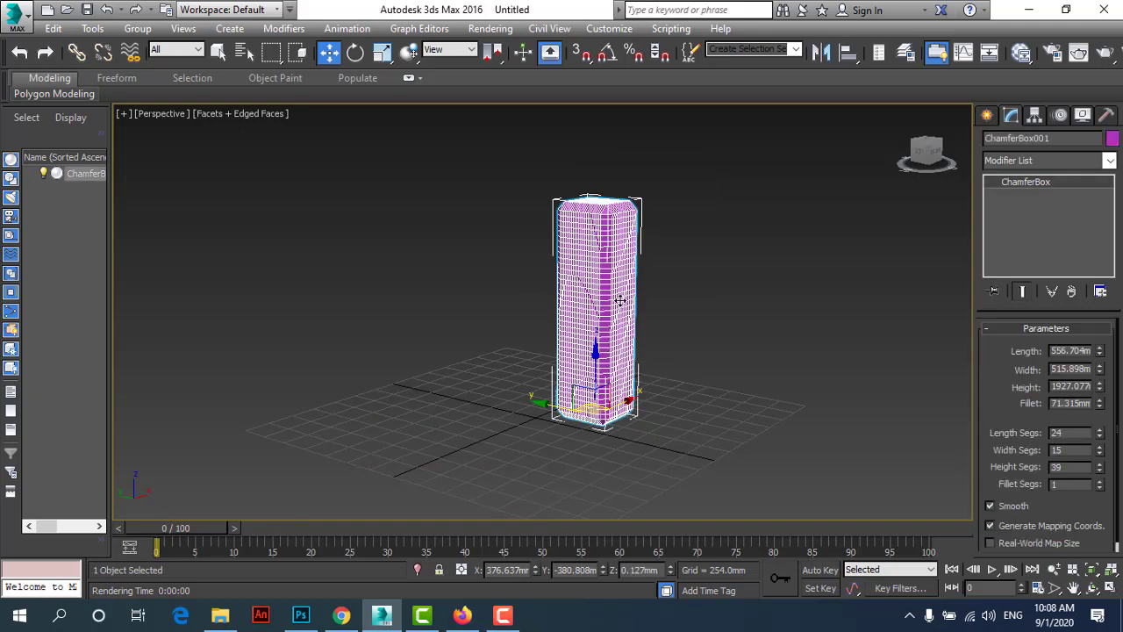
pyautogui.scroll(4, 616, 294)
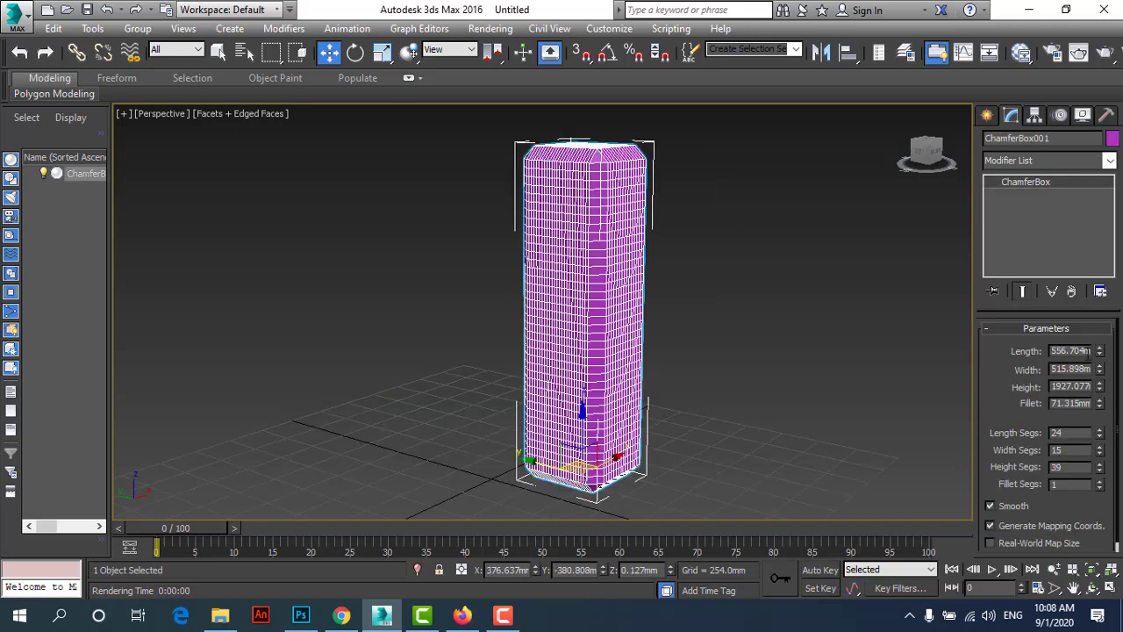
pyautogui.doubleClick(1083, 351)
pyautogui.write('20mm')
pyautogui.press('Return')
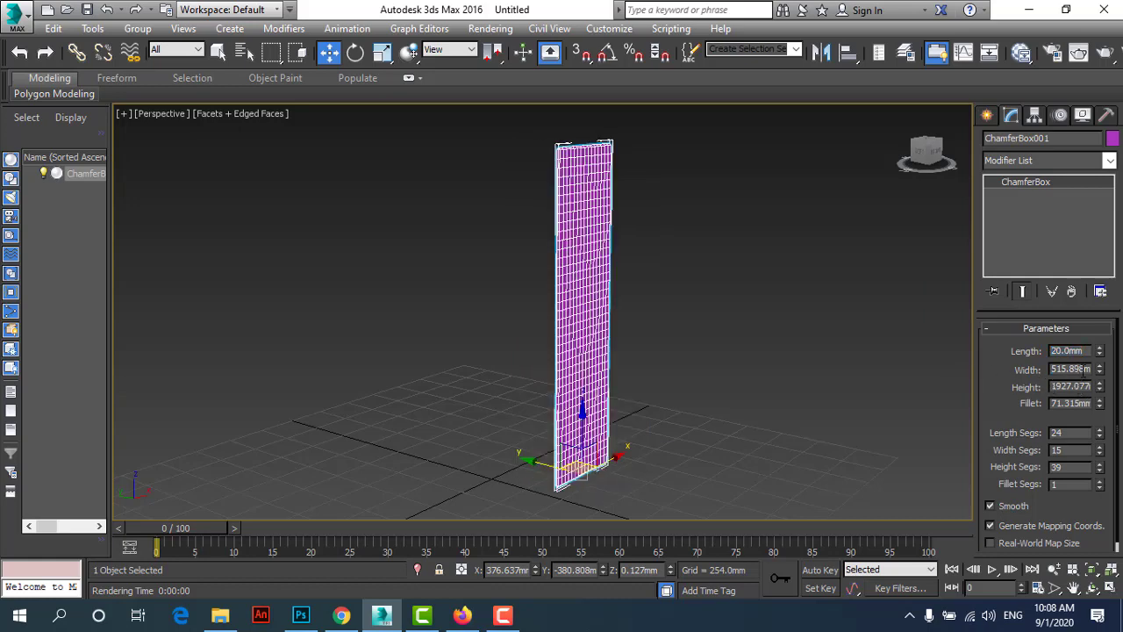
pyautogui.doubleClick(1078, 369)
pyautogui.write('20mm')
pyautogui.press('Return')
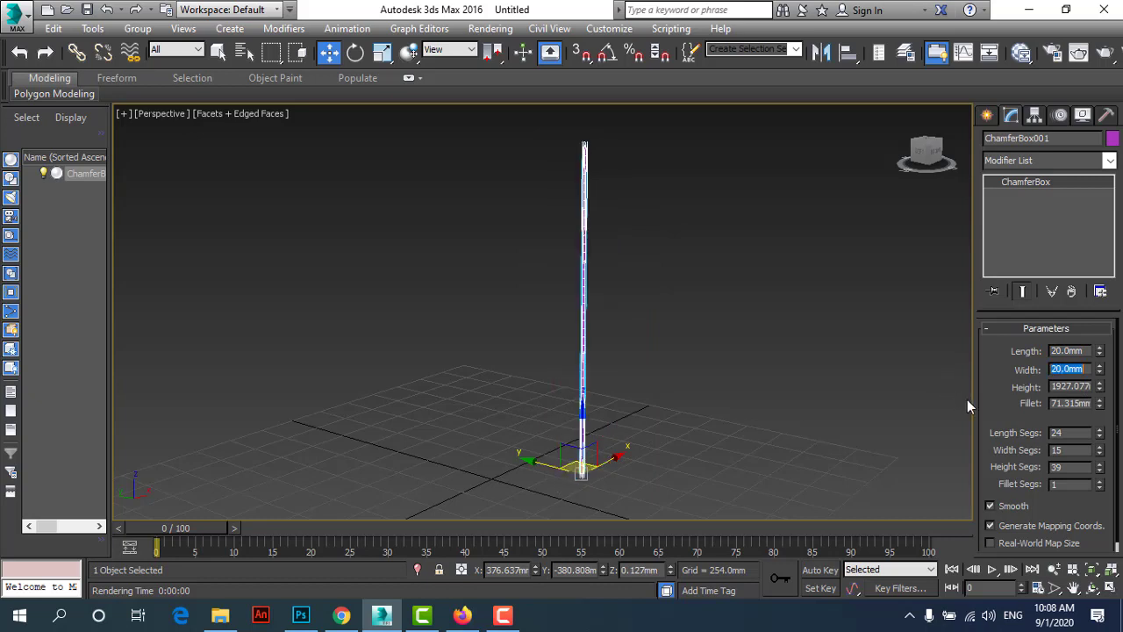
pyautogui.click(1067, 368)
pyautogui.doubleClick(1062, 386)
pyautogui.write('700')
pyautogui.press('Return')
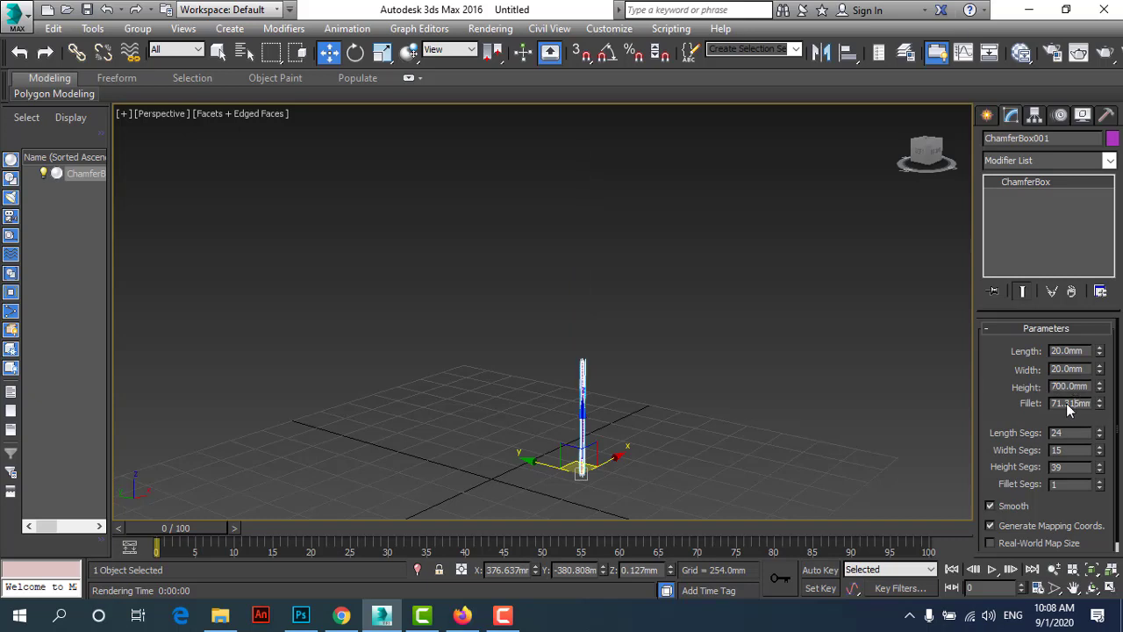
pyautogui.click(617, 431)
# Set the chamfer box's Fillet to 0.5mm.
pyautogui.scroll(5, 605, 426)
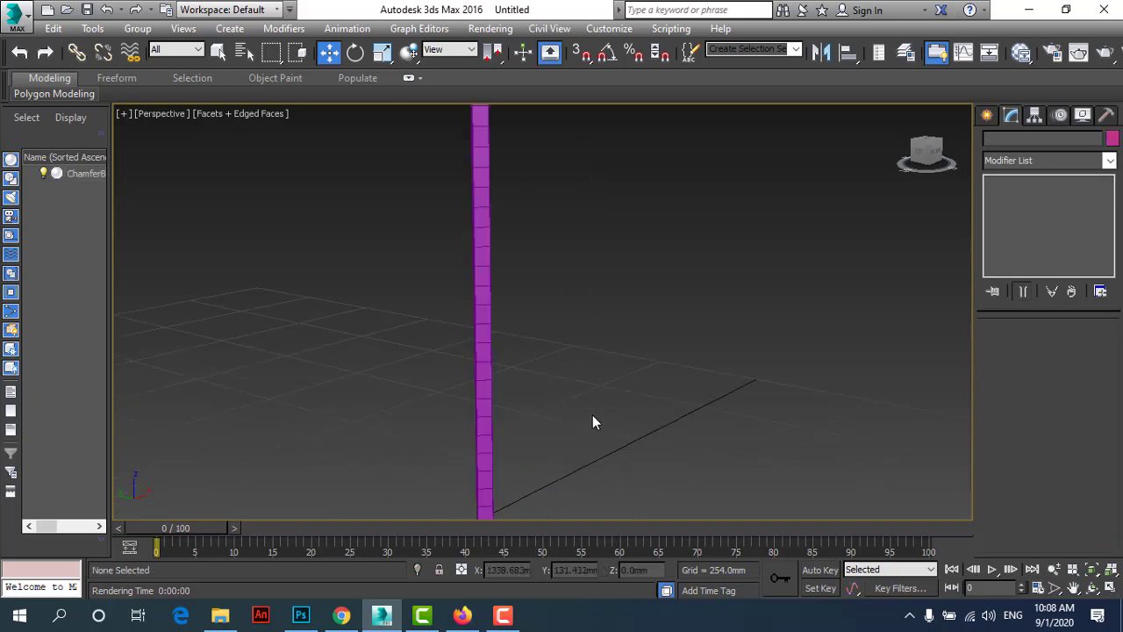
pyautogui.click(477, 377)
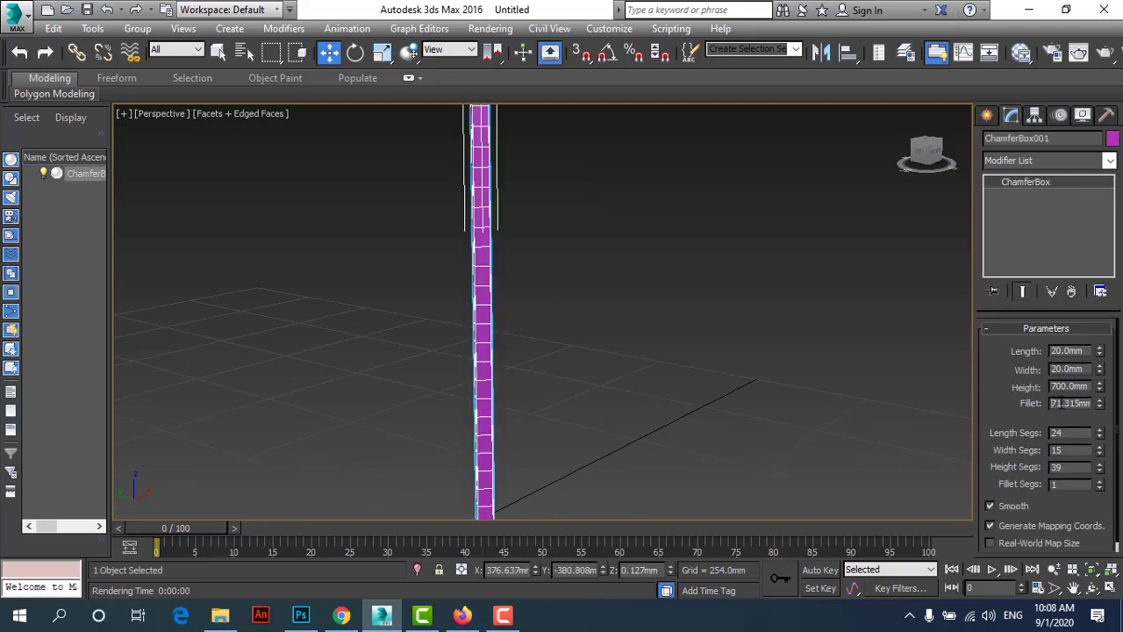
pyautogui.doubleClick(1054, 405)
pyautogui.write('0.5')
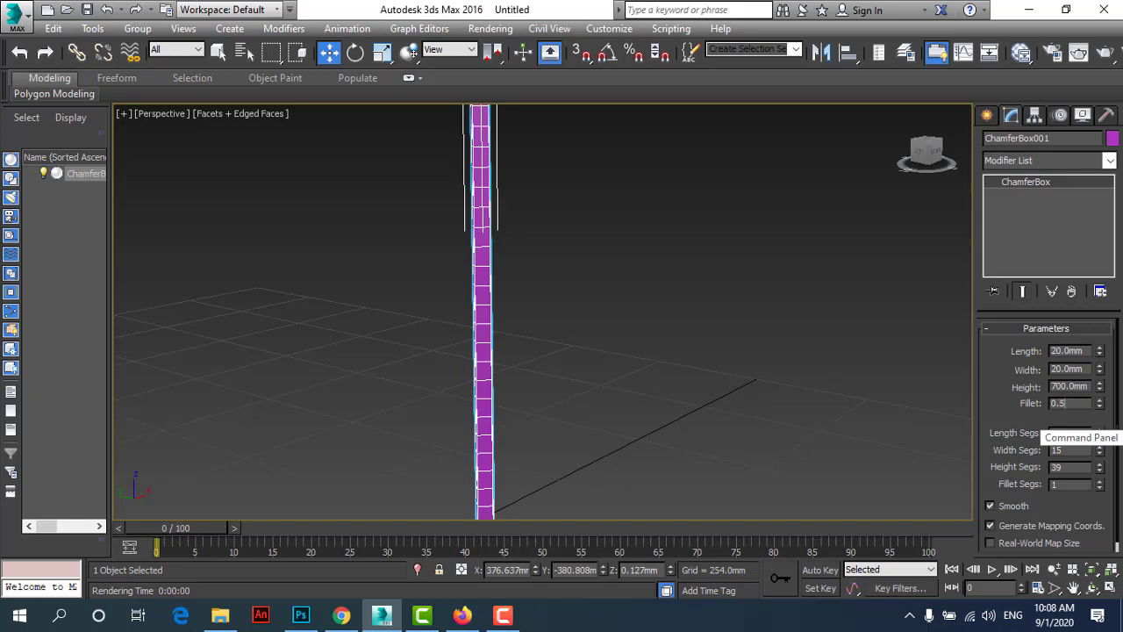
pyautogui.press('Return')
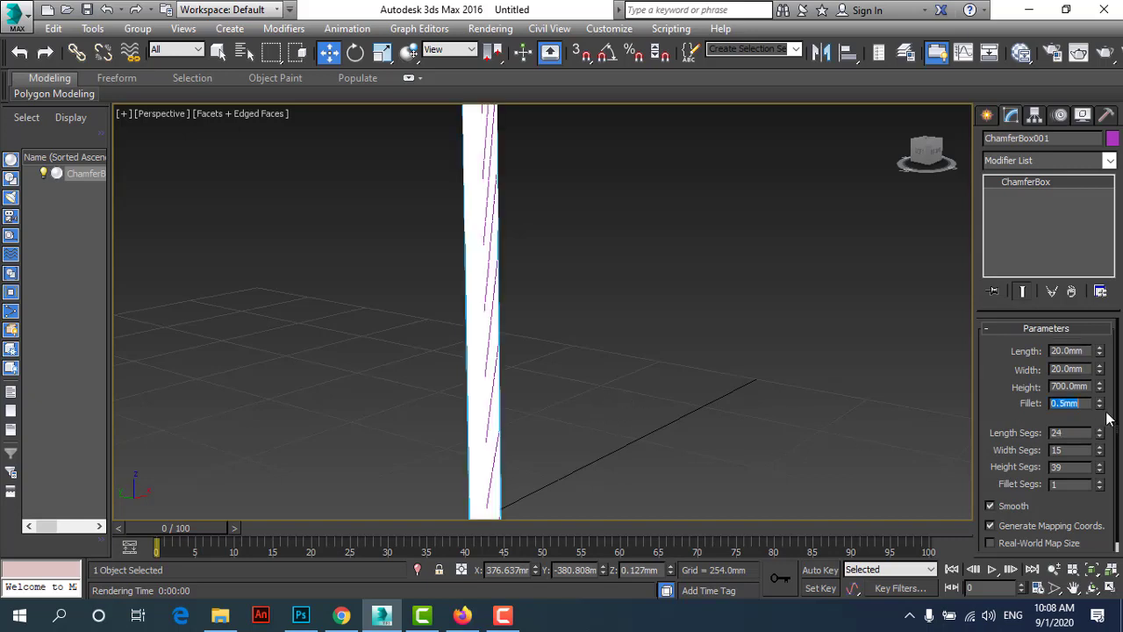
pyautogui.click(570, 369)
# Reduce the leg's Length, Width and Height Segs to 1 each.
pyautogui.scroll(3, 485, 360)
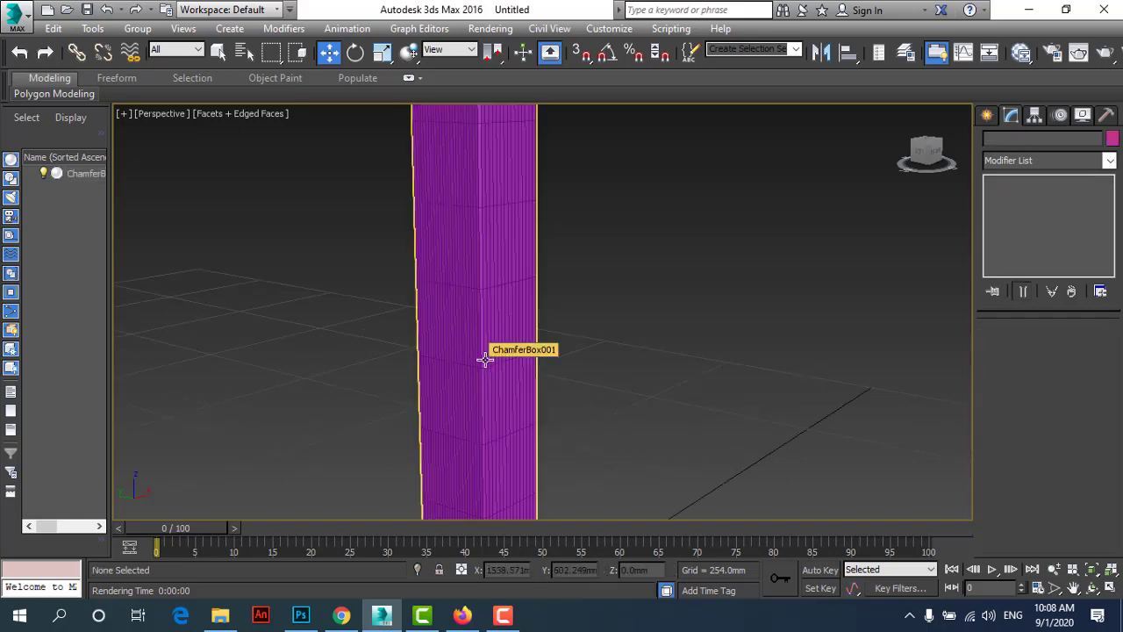
pyautogui.click(485, 360)
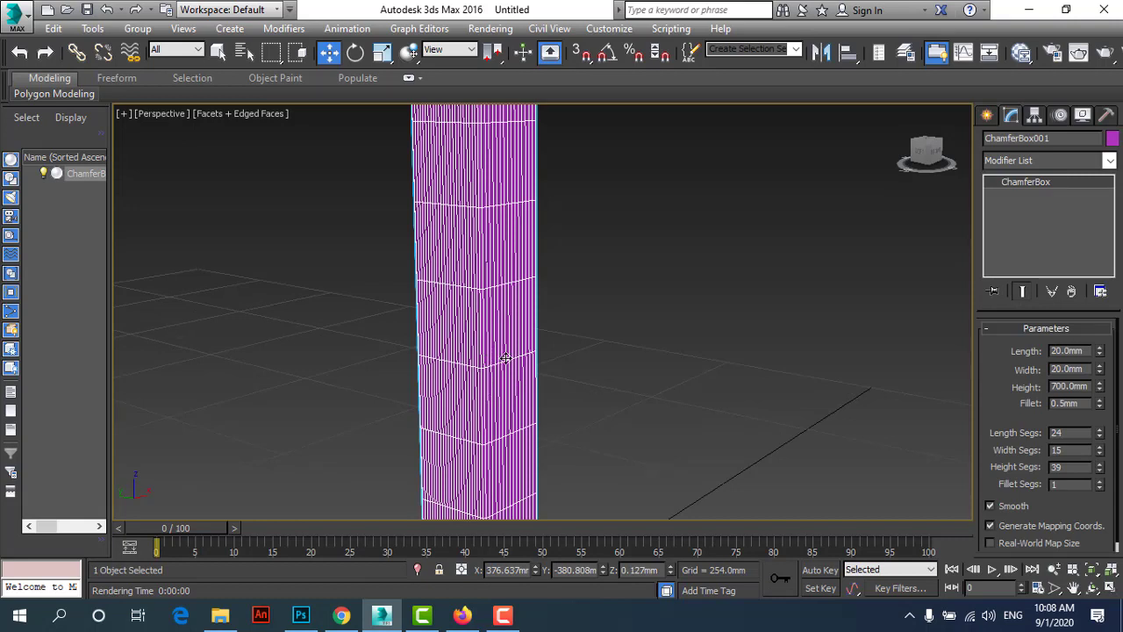
pyautogui.doubleClick(1061, 433)
pyautogui.write('1')
pyautogui.press('Tab')
pyautogui.write('1')
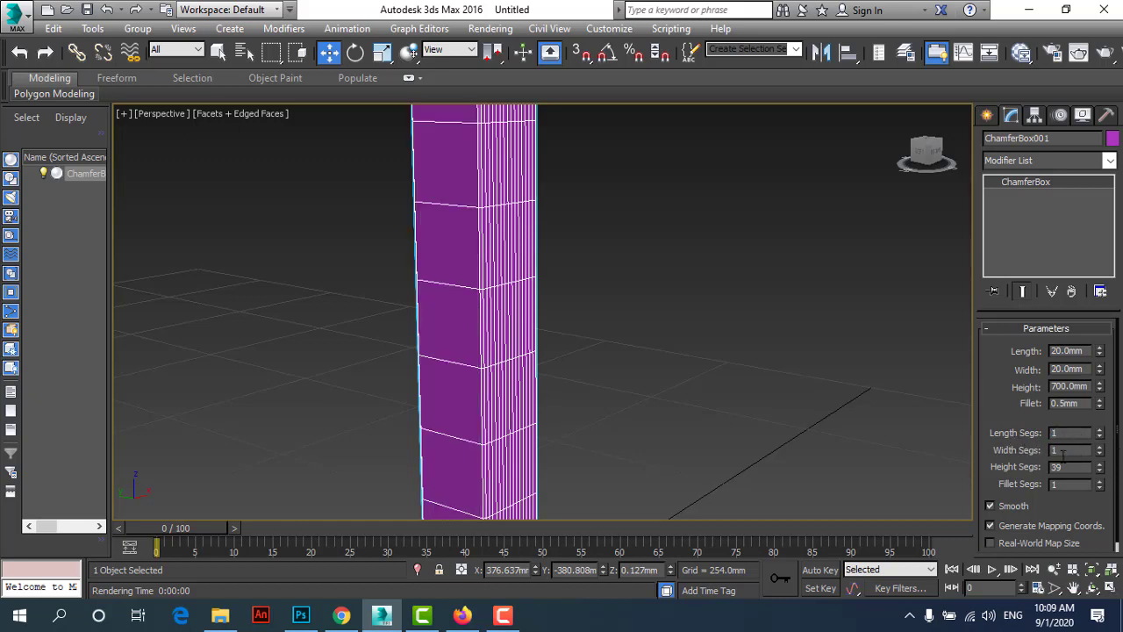
pyautogui.press('Tab')
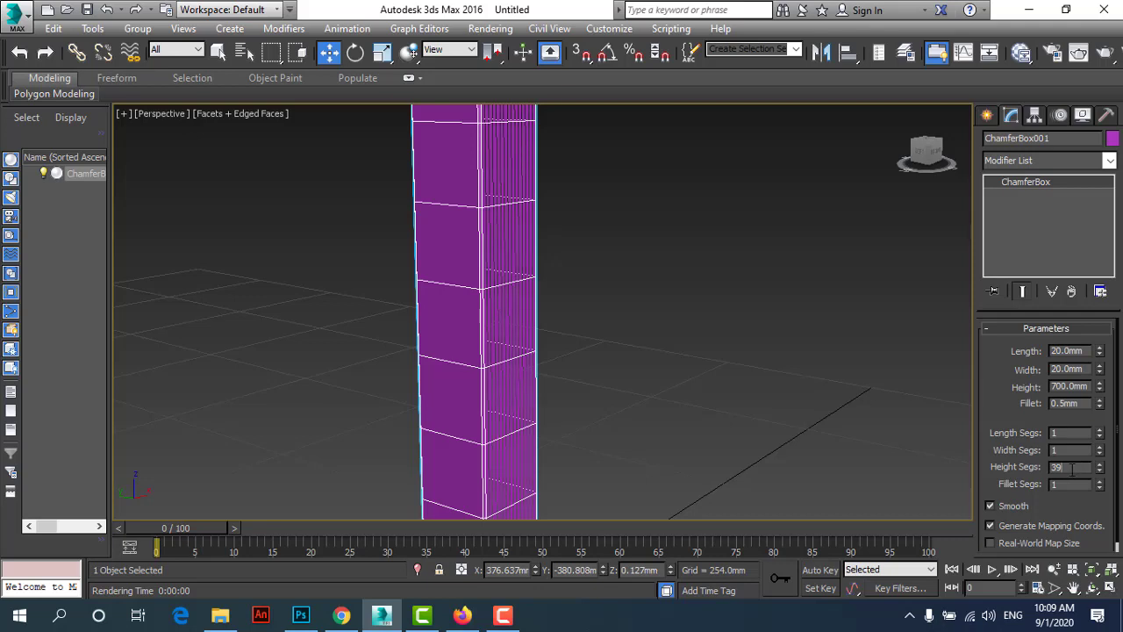
pyautogui.scroll(-1, 483, 365)
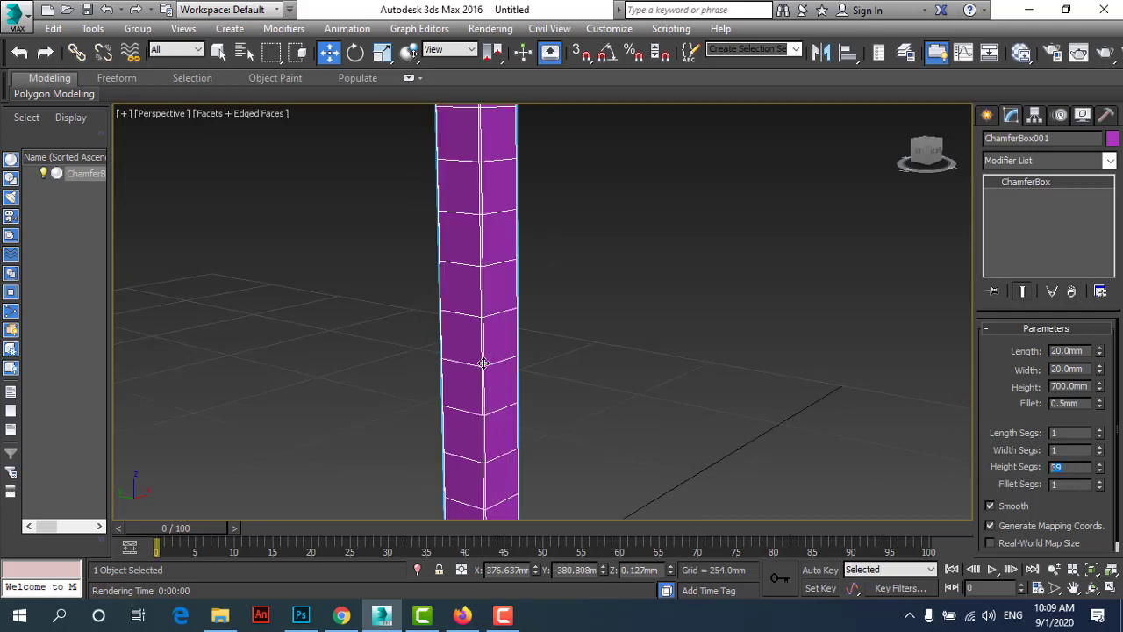
pyautogui.scroll(-1, 484, 365)
pyautogui.moveTo(1101, 471); pyautogui.dragTo(1094, 452)
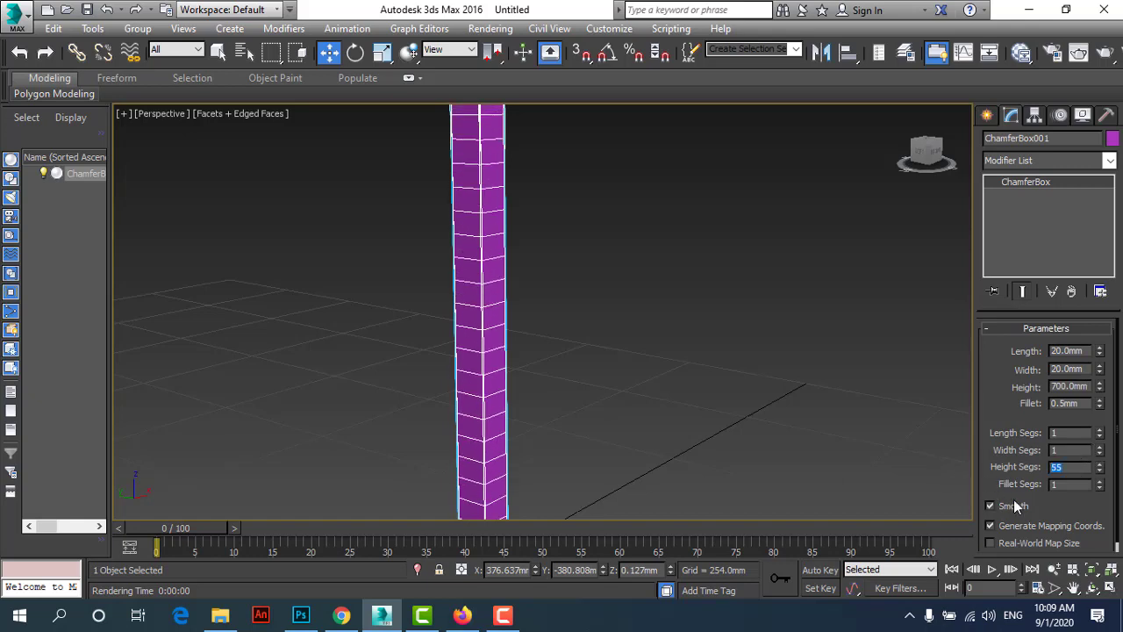
pyautogui.write('1')
pyautogui.press('Return')
pyautogui.click(516, 368)
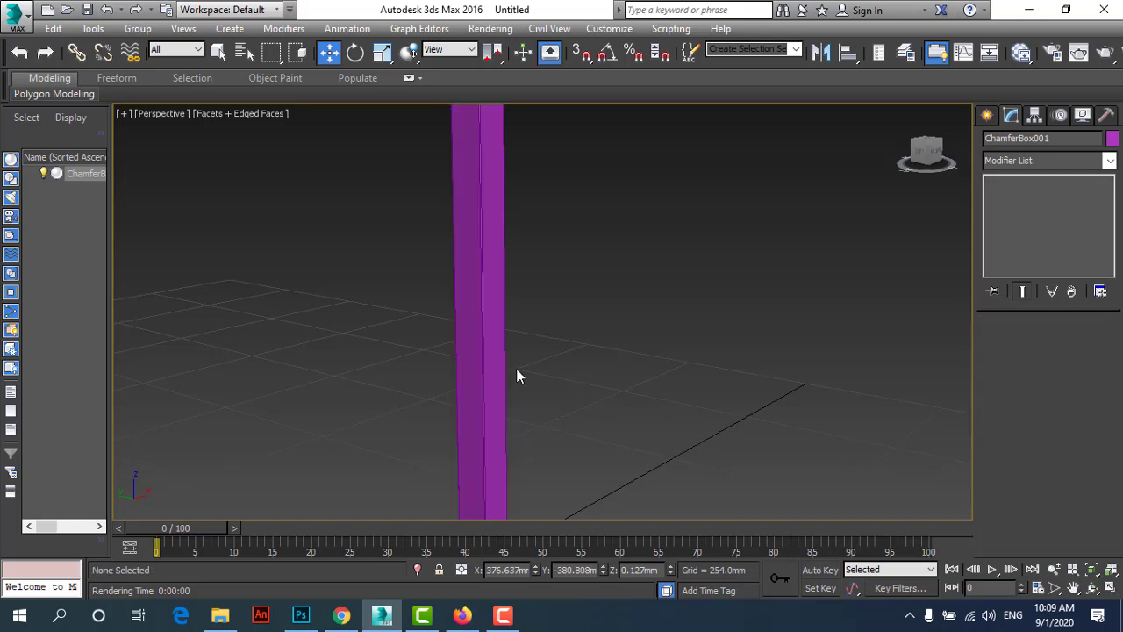
# Set the leg's Fillet Segs to 2 with the spinner.
pyautogui.scroll(3, 516, 369)
pyautogui.scroll(4, 486, 366)
pyautogui.scroll(5, 478, 358)
pyautogui.scroll(-5, 476, 357)
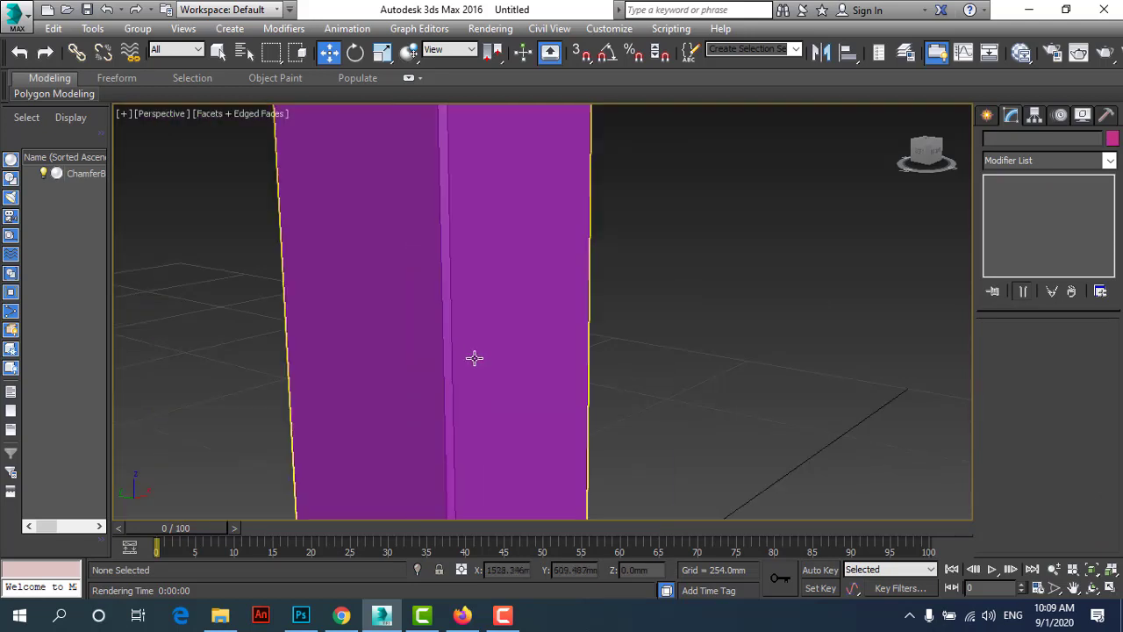
pyautogui.click(446, 329)
pyautogui.click(1072, 483)
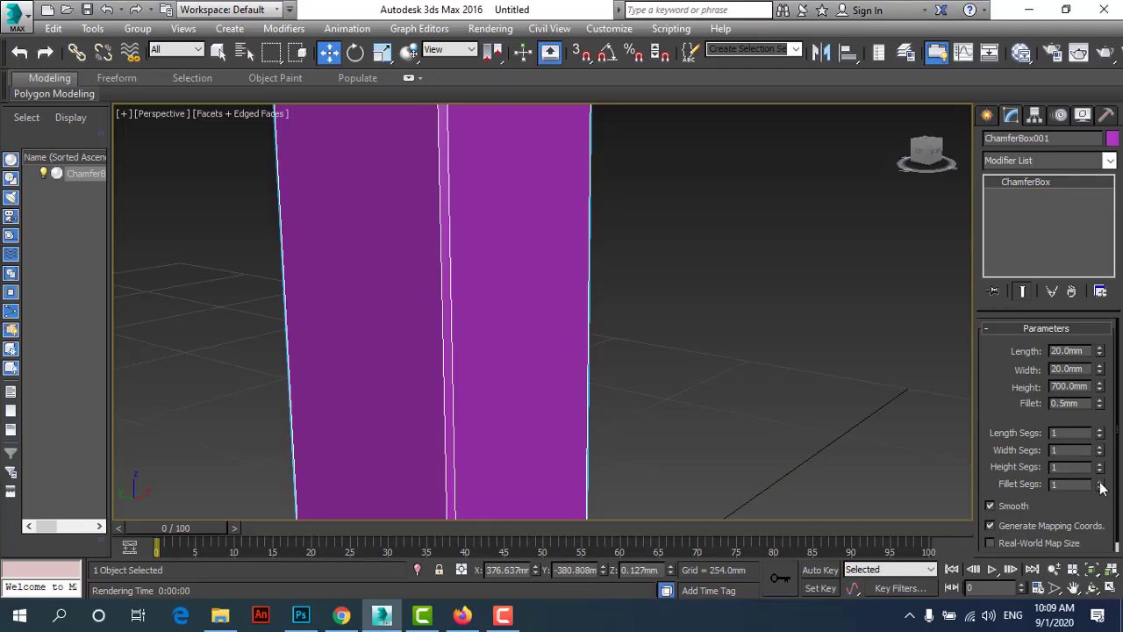
pyautogui.click(1100, 482)
pyautogui.click(1100, 482)
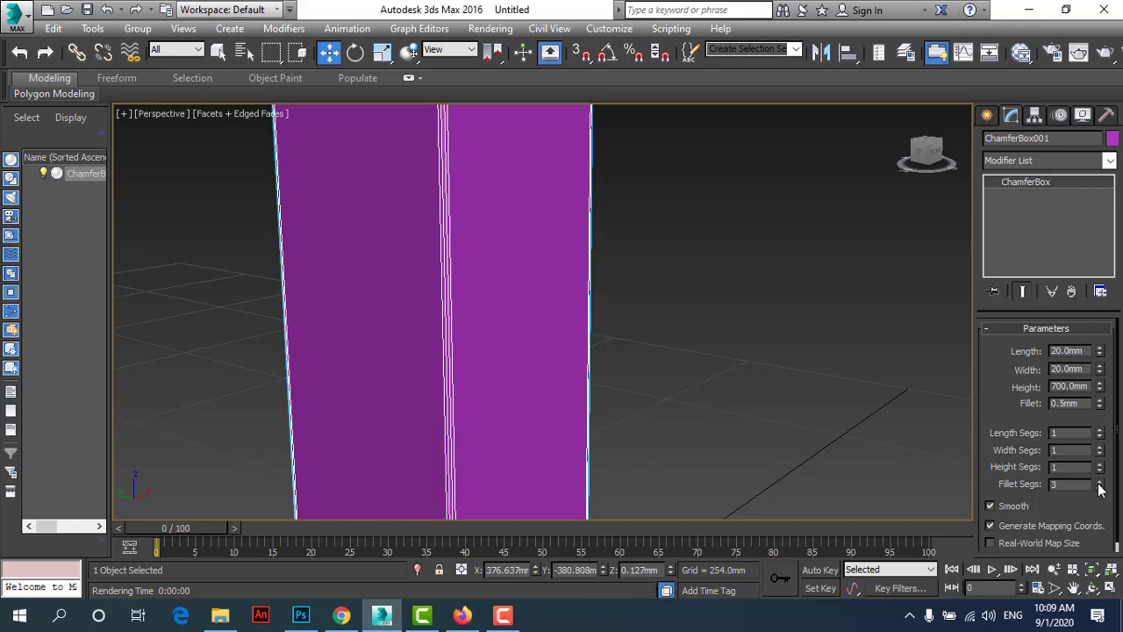
pyautogui.click(1101, 483)
pyautogui.click(1100, 483)
pyautogui.click(1100, 483)
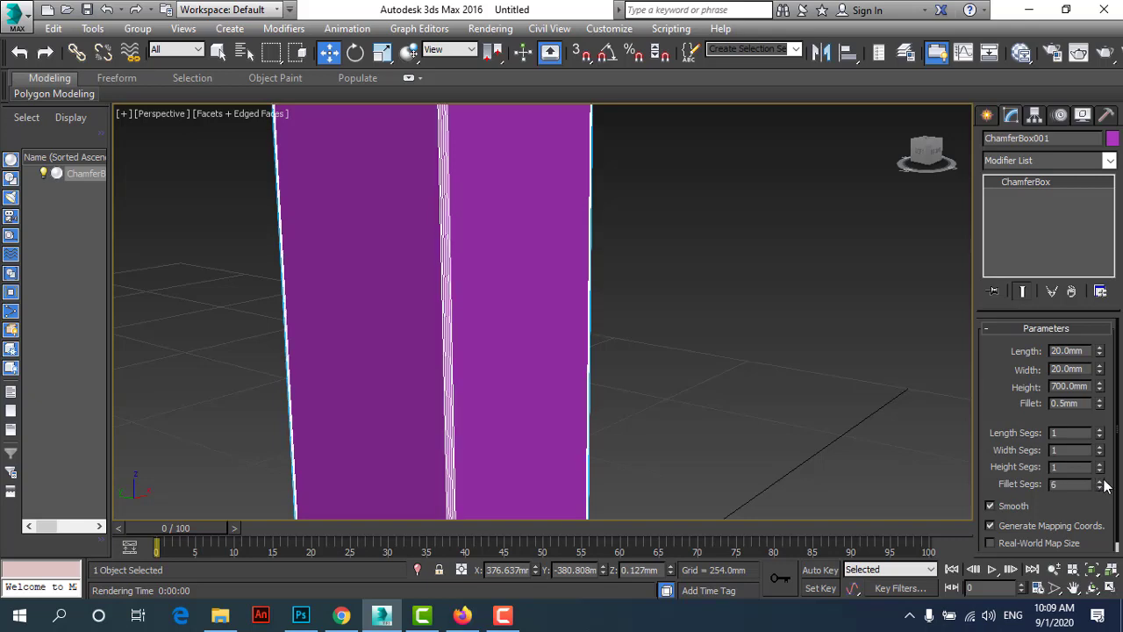
pyautogui.click(1100, 483)
pyautogui.click(1100, 483)
pyautogui.click(1101, 484)
pyautogui.click(1101, 483)
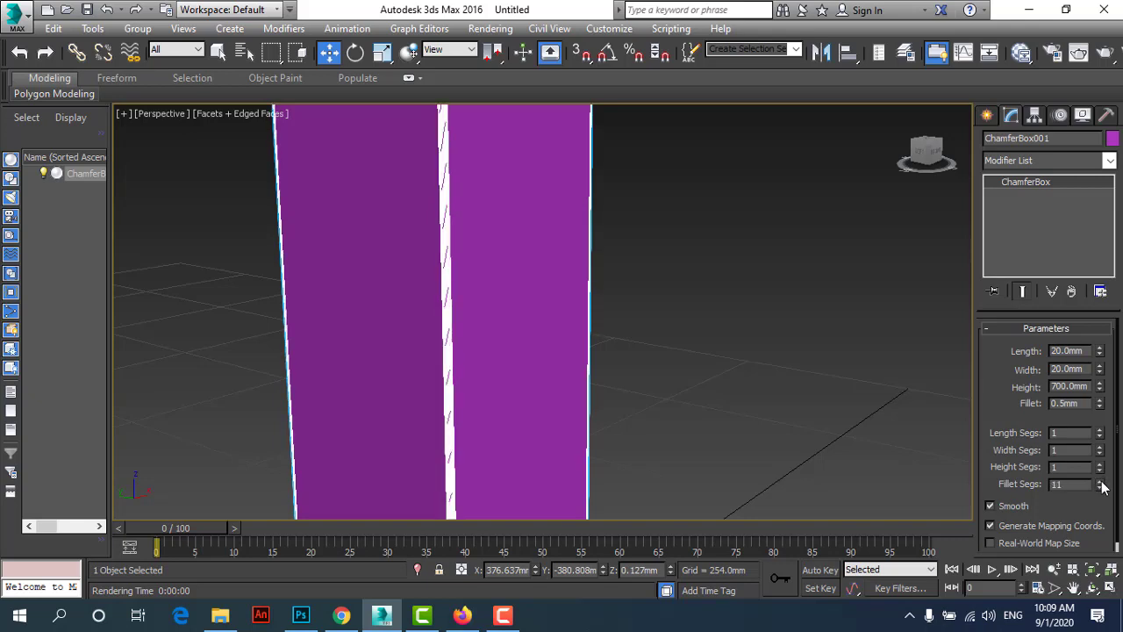
pyautogui.moveTo(1101, 483); pyautogui.dragTo(1108, 508)
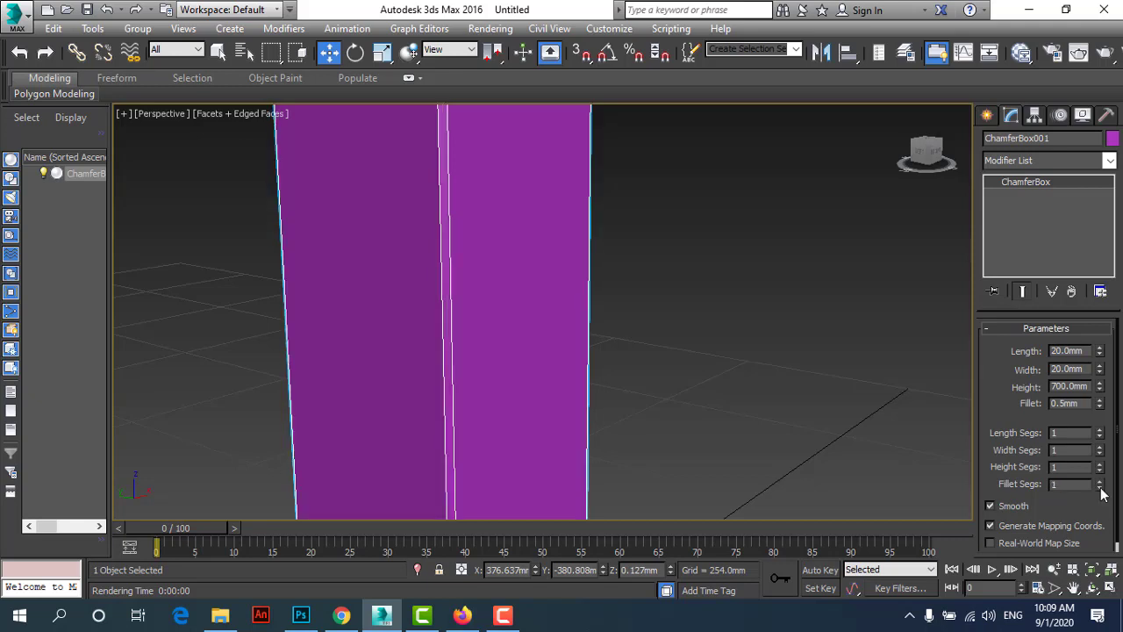
pyautogui.click(1100, 480)
pyautogui.scroll(3, 447, 368)
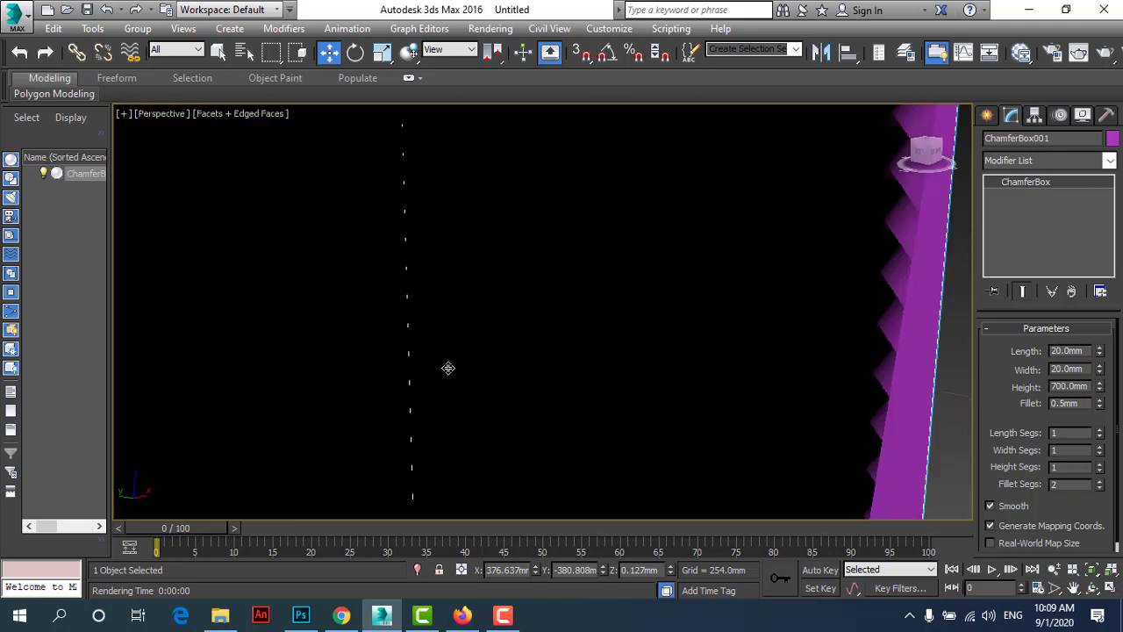
pyautogui.scroll(-2, 447, 366)
pyautogui.scroll(-1, 456, 366)
pyautogui.scroll(-1, 469, 365)
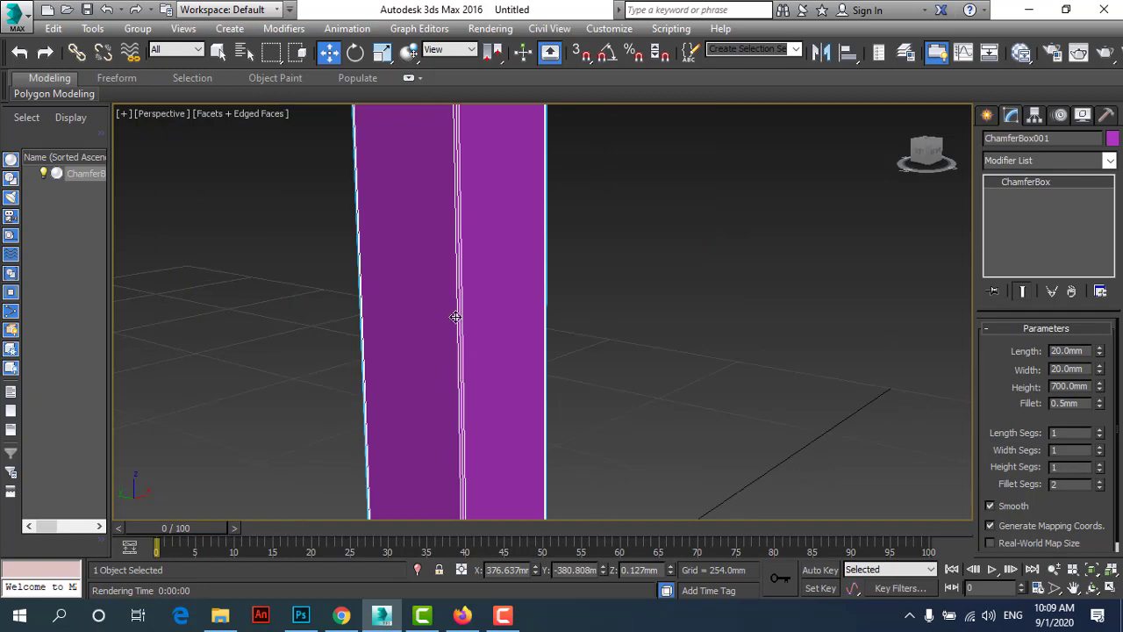
pyautogui.scroll(1, 454, 317)
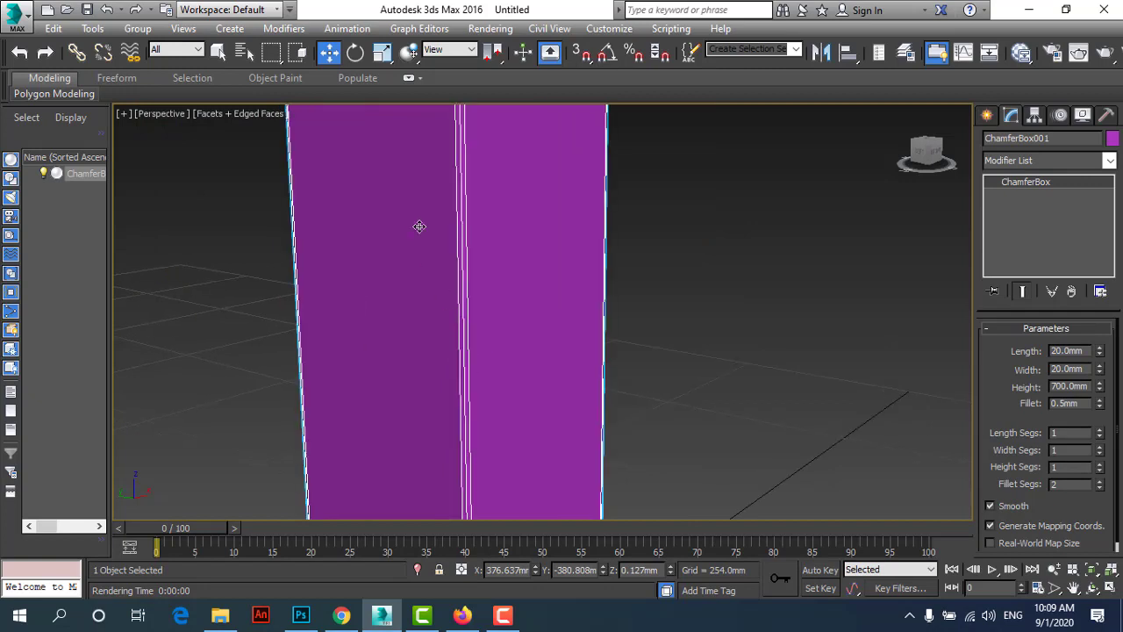
pyautogui.click(498, 31)
pyautogui.click(502, 42)
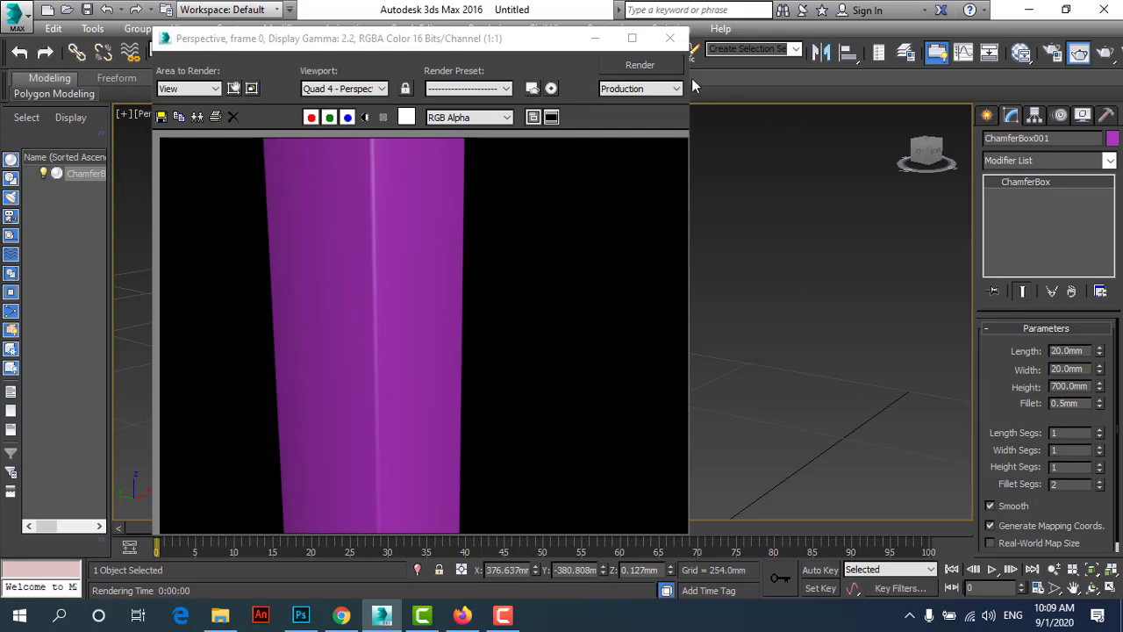
pyautogui.click(669, 37)
pyautogui.scroll(-3, 694, 264)
pyautogui.scroll(-3, 693, 268)
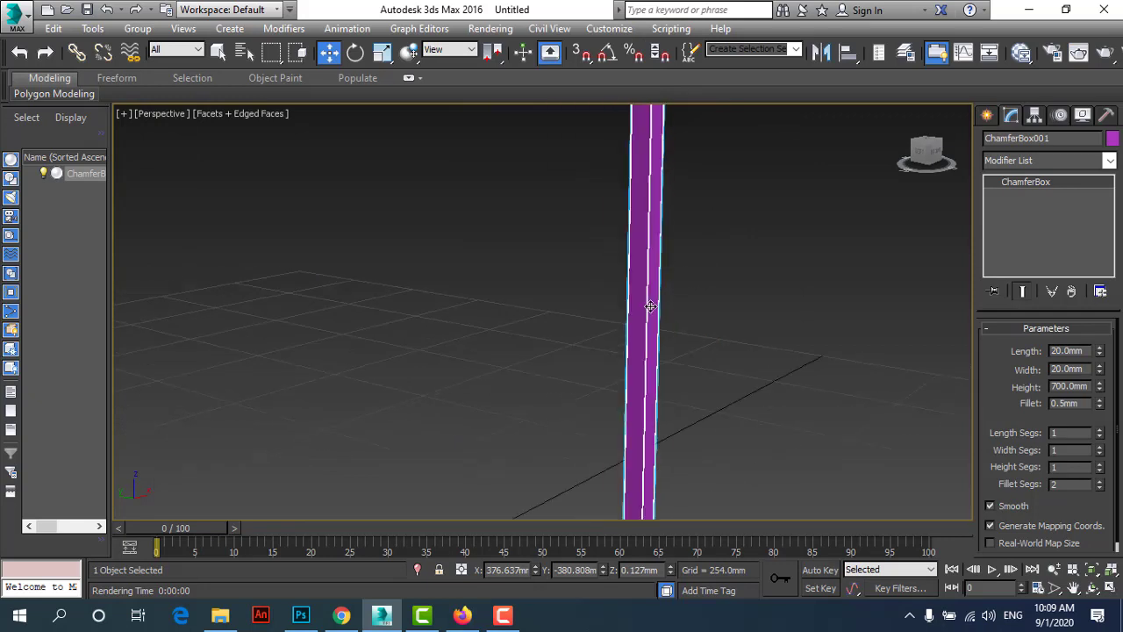
pyautogui.scroll(-2, 693, 267)
pyautogui.scroll(-1, 693, 268)
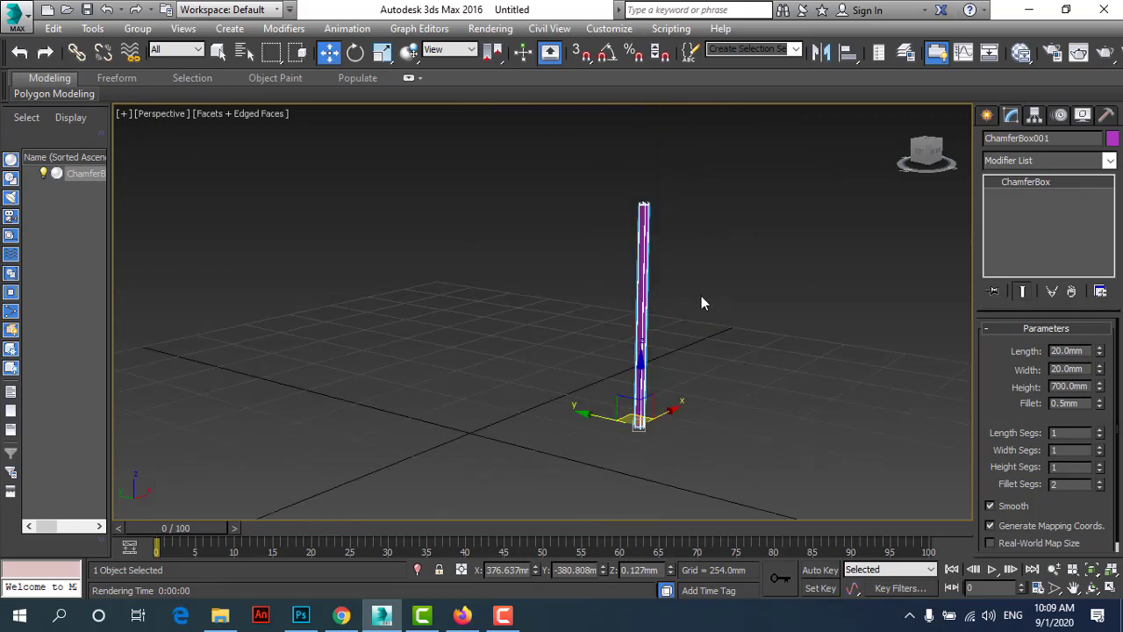
pyautogui.click(724, 272)
pyautogui.click(643, 219)
pyautogui.scroll(1, 685, 218)
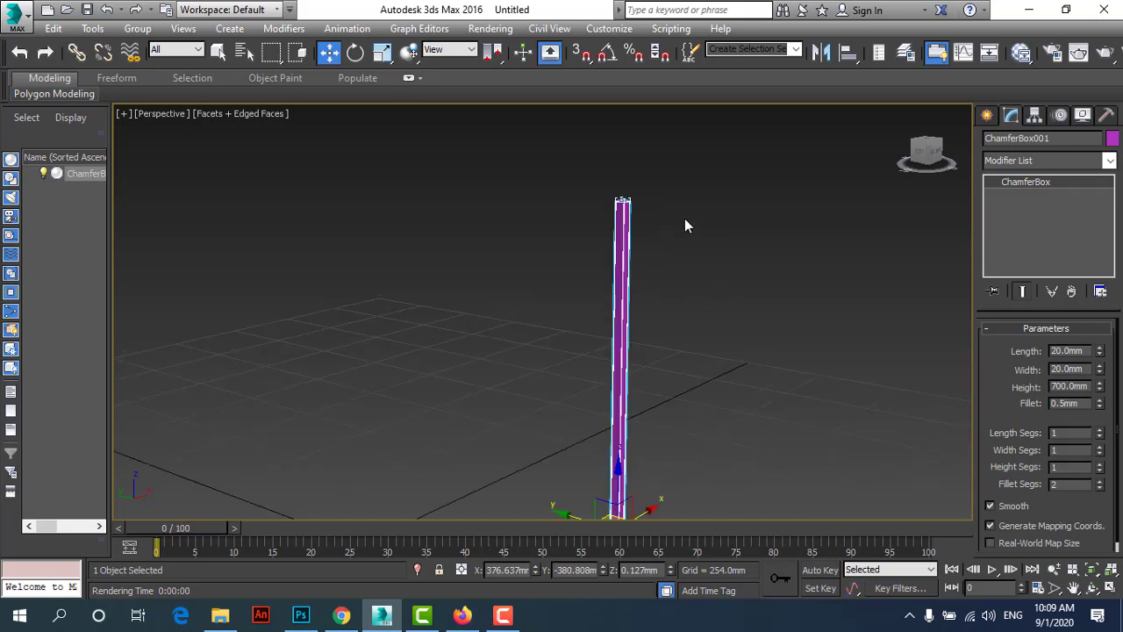
pyautogui.scroll(2, 597, 386)
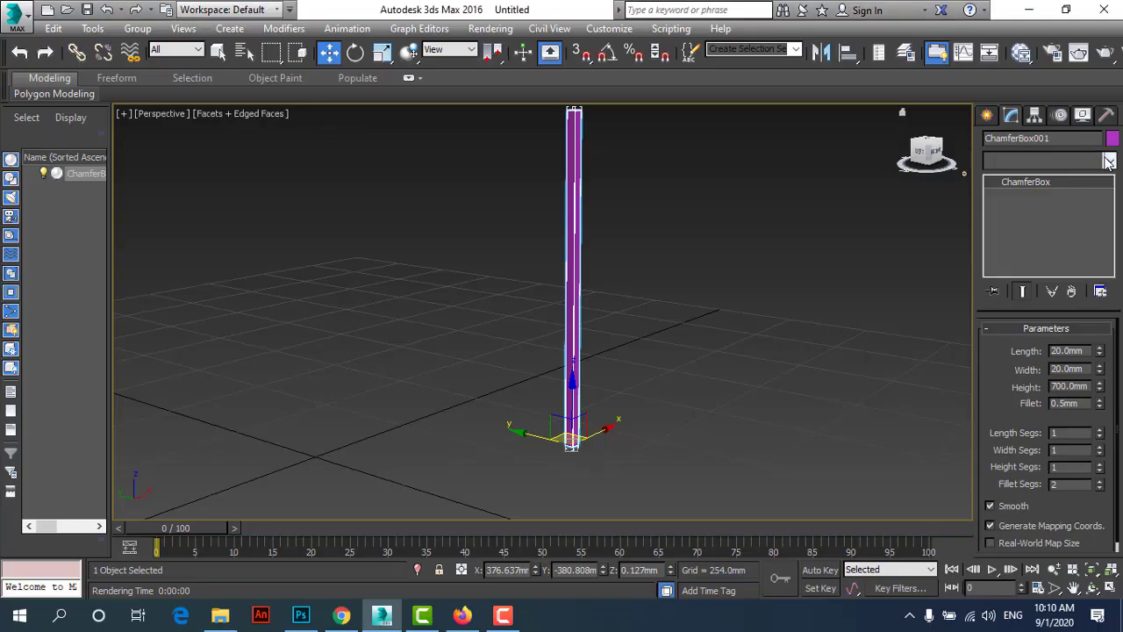
# Browse the Modifier List without adding a modifier.
pyautogui.click(1111, 161)
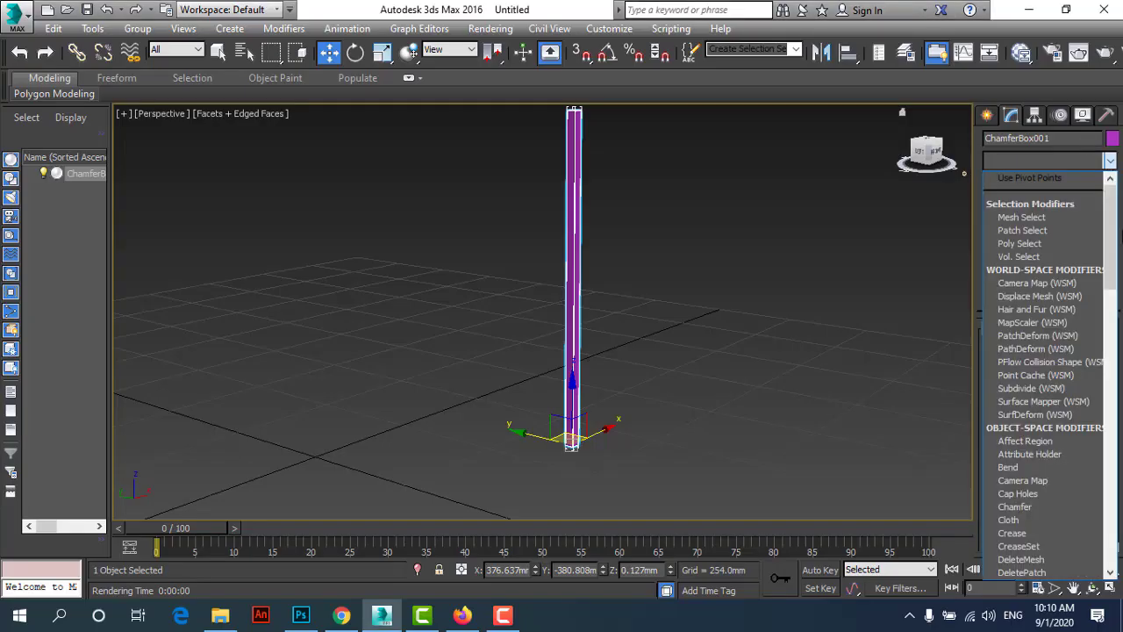
pyautogui.moveTo(1110, 237)
pyautogui.mouseDown()
pyautogui.moveTo(1110, 513)
pyautogui.moveTo(1103, 214)
pyautogui.moveTo(1106, 277)
pyautogui.mouseUp()
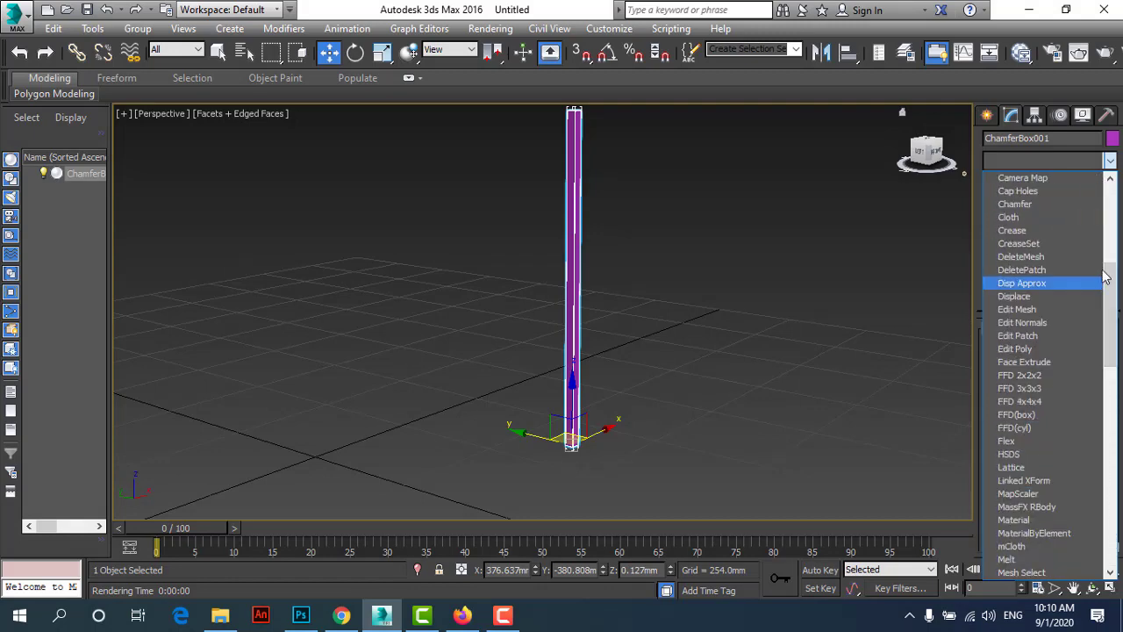
pyautogui.moveTo(1105, 278); pyautogui.dragTo(1117, 382)
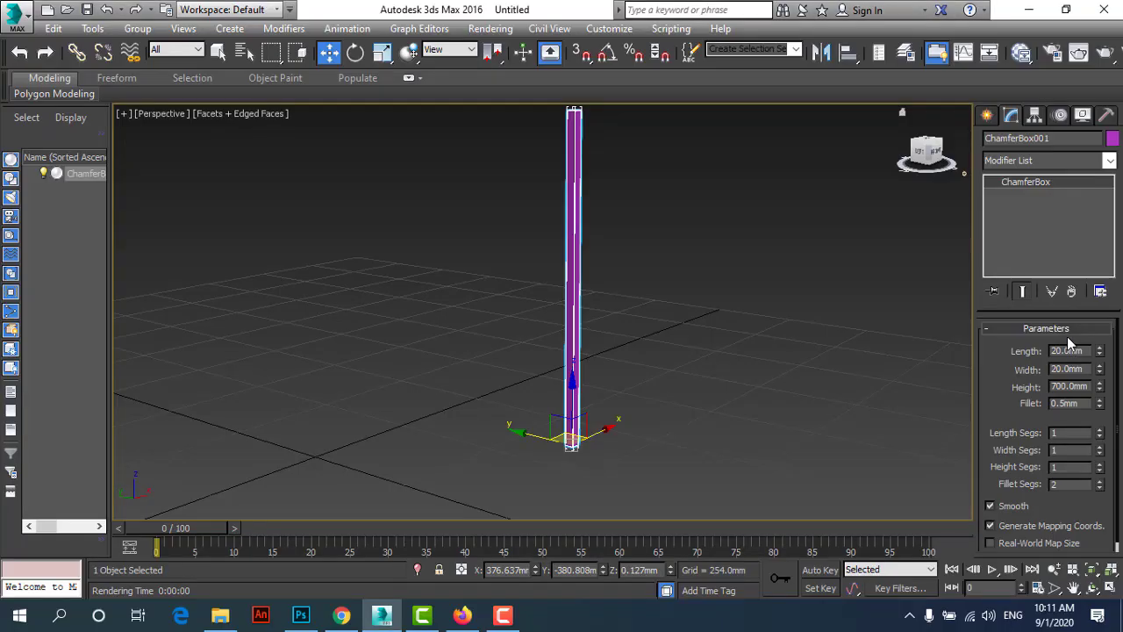
pyautogui.click(1110, 160)
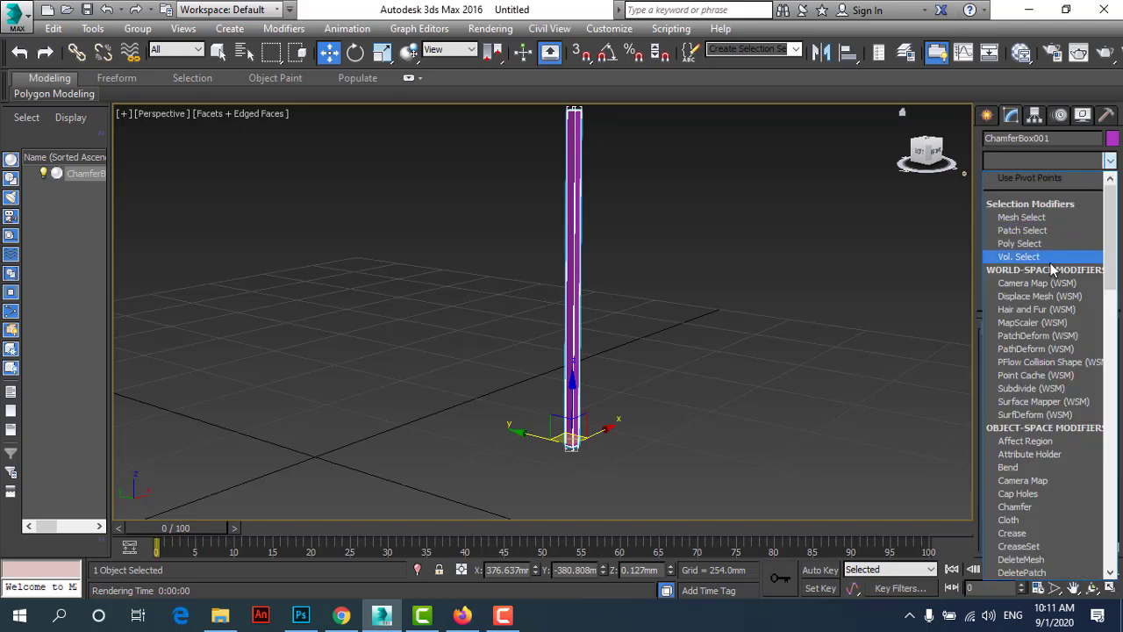
pyautogui.click(1110, 161)
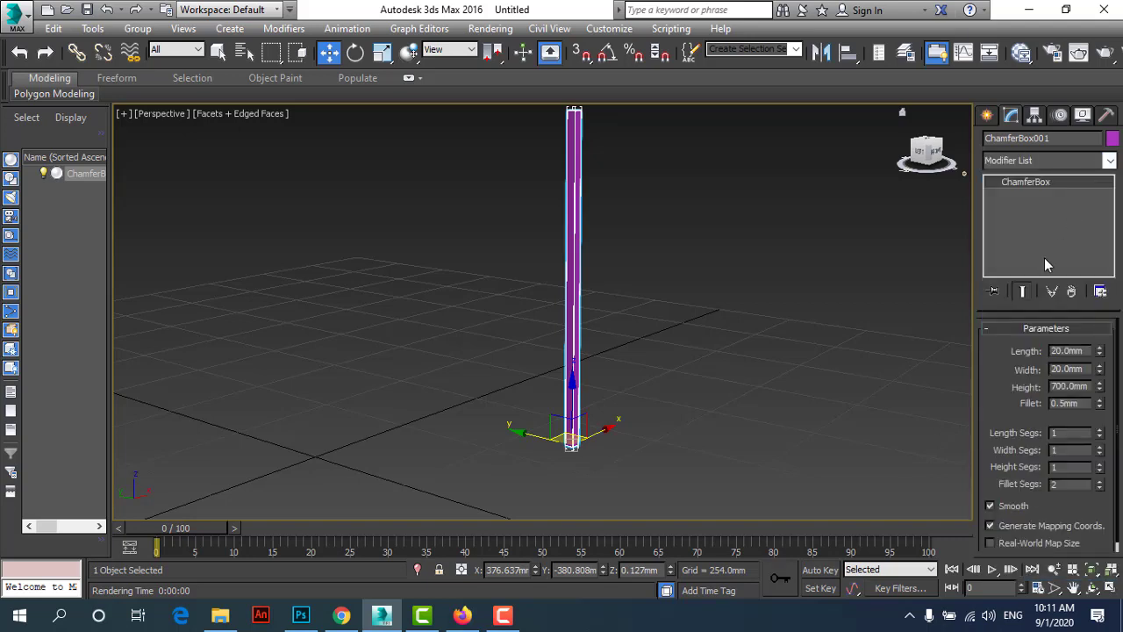
# Add a Taper modifier to ChamferBox001 from the Modifier List.
pyautogui.click(1046, 161)
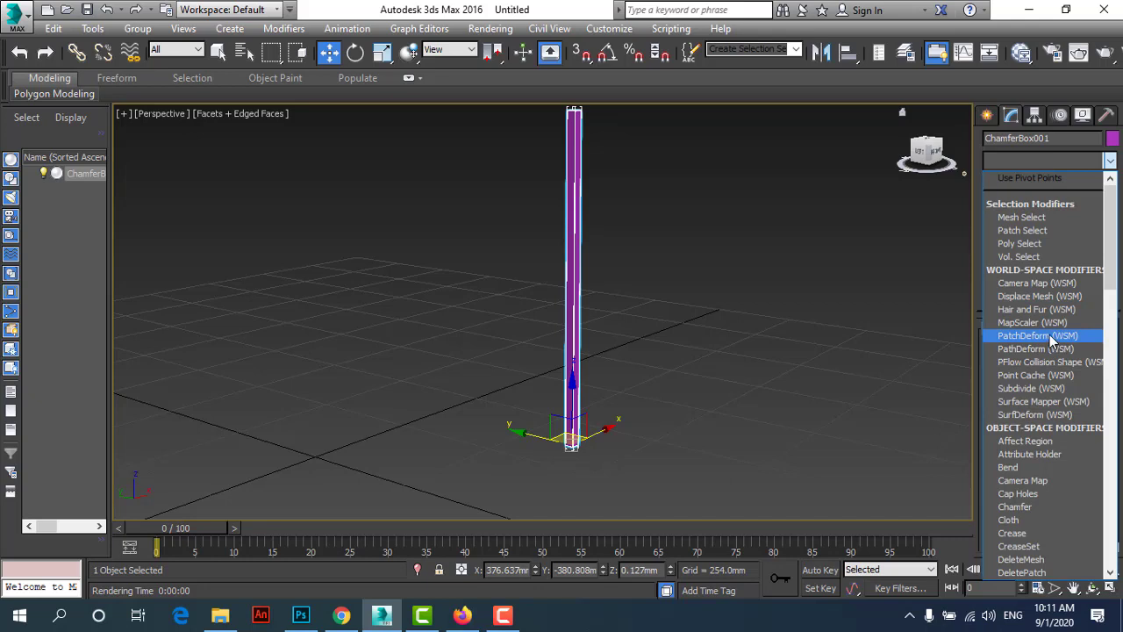
pyautogui.press('t')
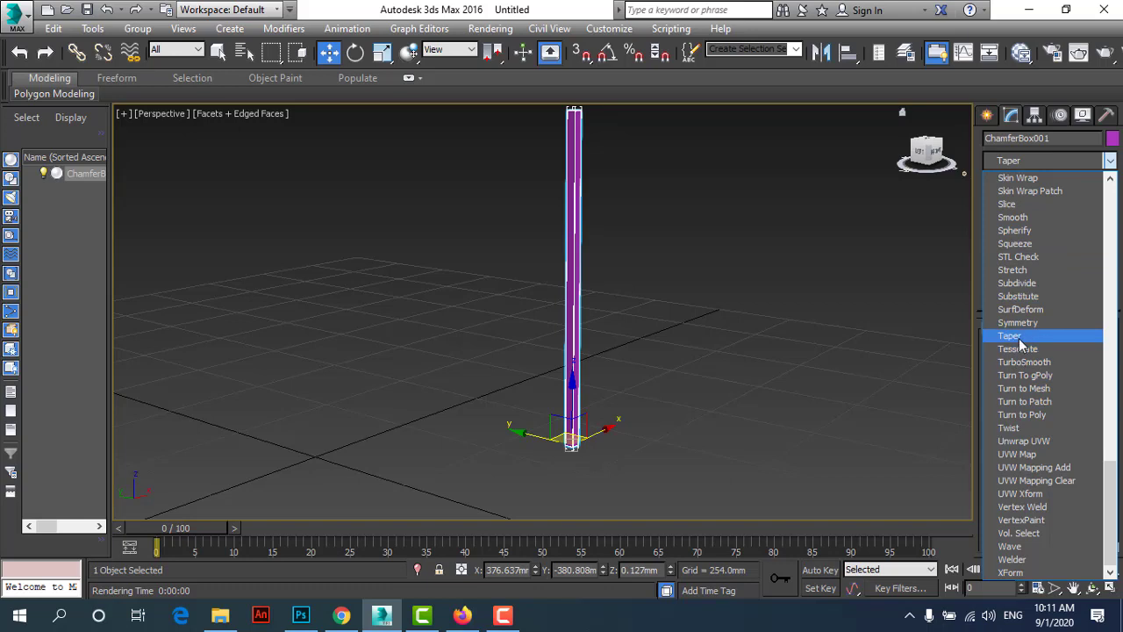
pyautogui.press('c')
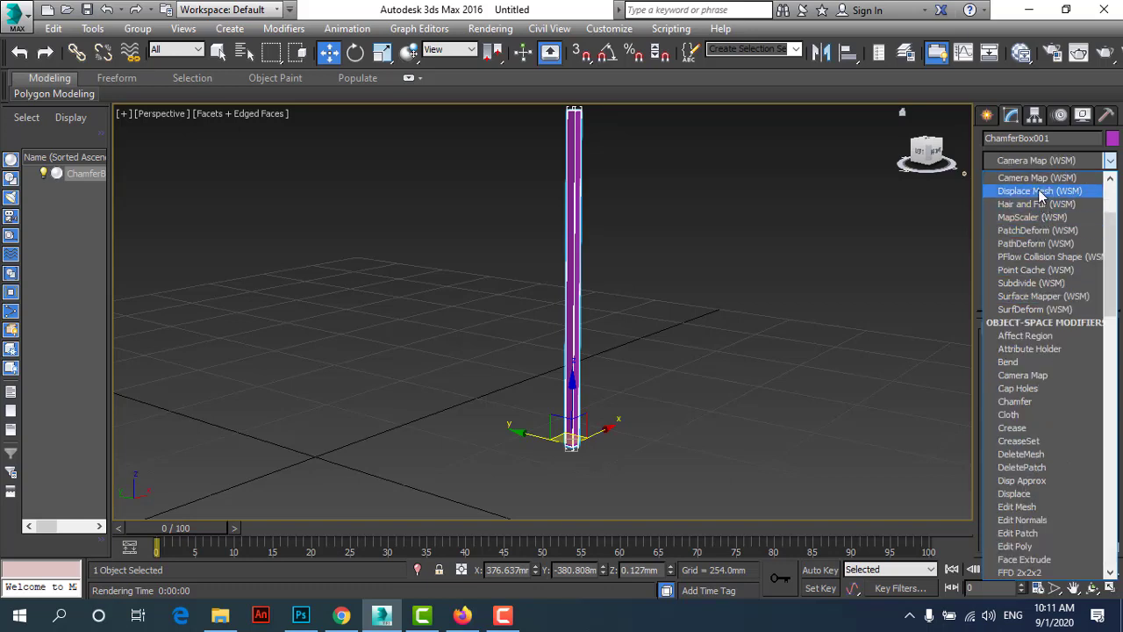
pyautogui.press('c')
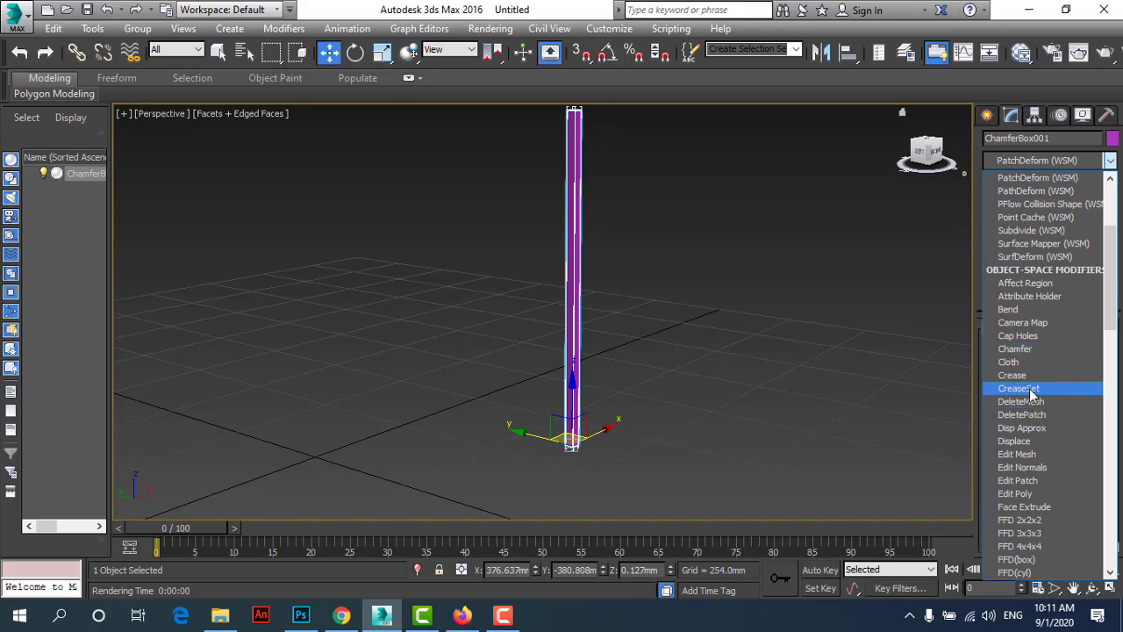
pyautogui.press('s')
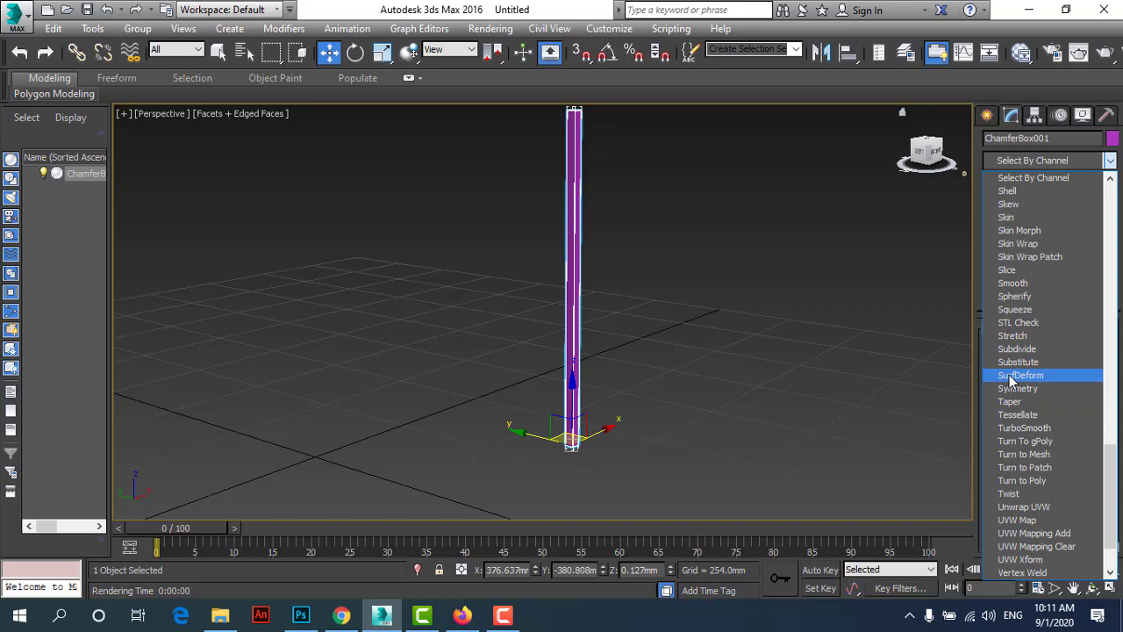
pyautogui.press('t')
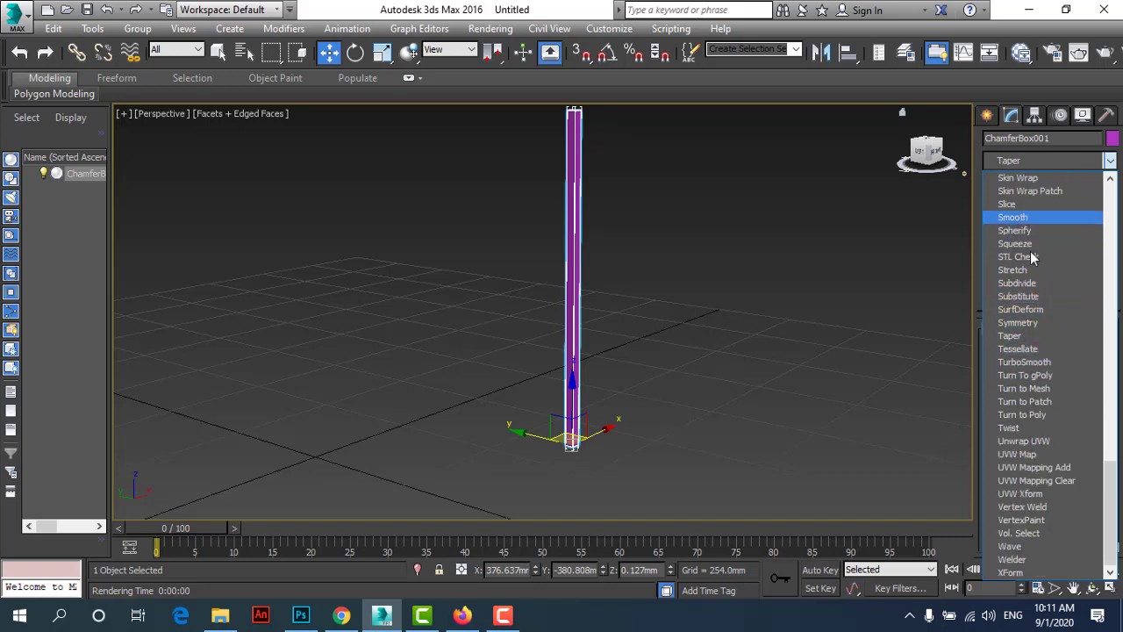
pyautogui.click(1023, 335)
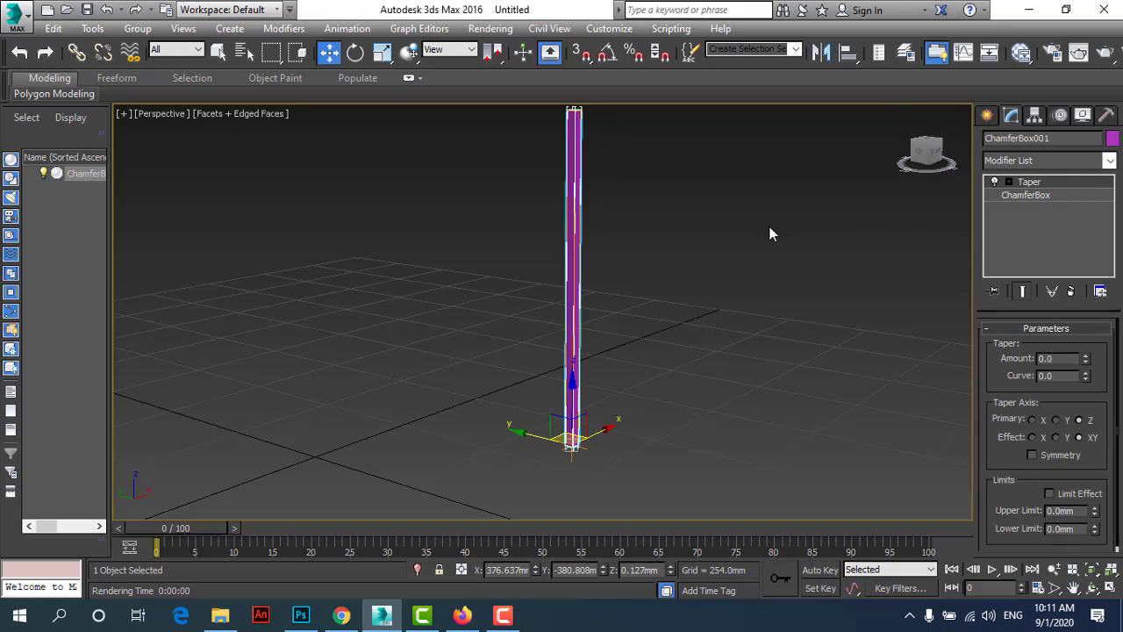
# Orbit close to the leg and review the Taper Amount and Curve, both 0.0.
pyautogui.keyDown('alt'); pyautogui.moveTo(770, 226); pyautogui.dragTo(612, 289, button='middle'); pyautogui.keyUp('alt')
pyautogui.scroll(2, 566, 283)
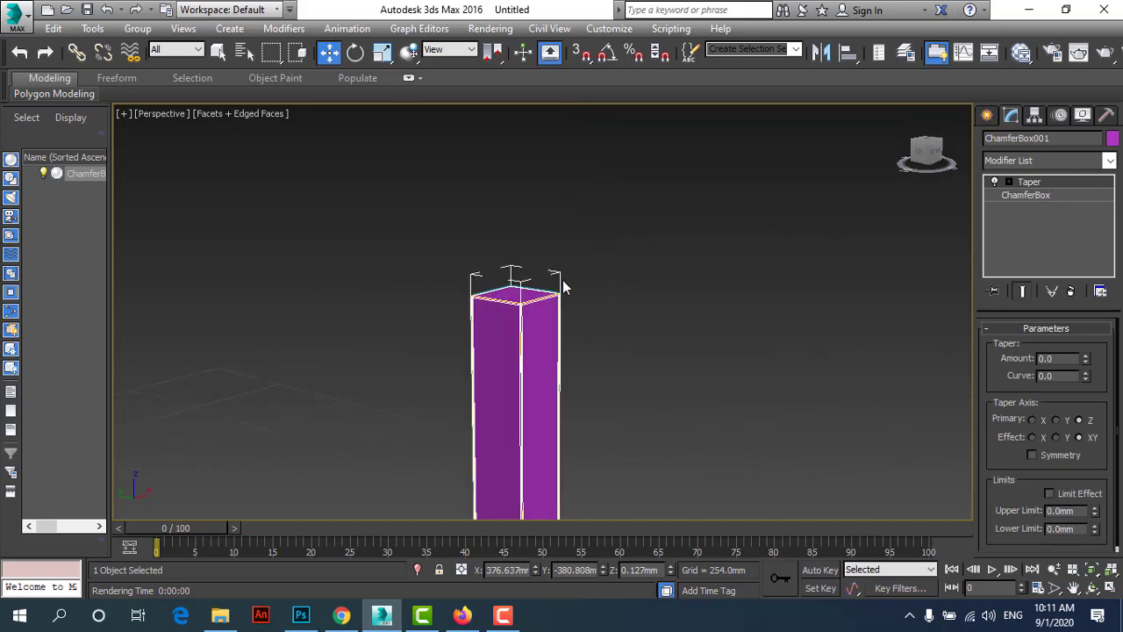
pyautogui.scroll(2, 526, 283)
pyautogui.scroll(-4, 535, 220)
pyautogui.scroll(-1, 536, 219)
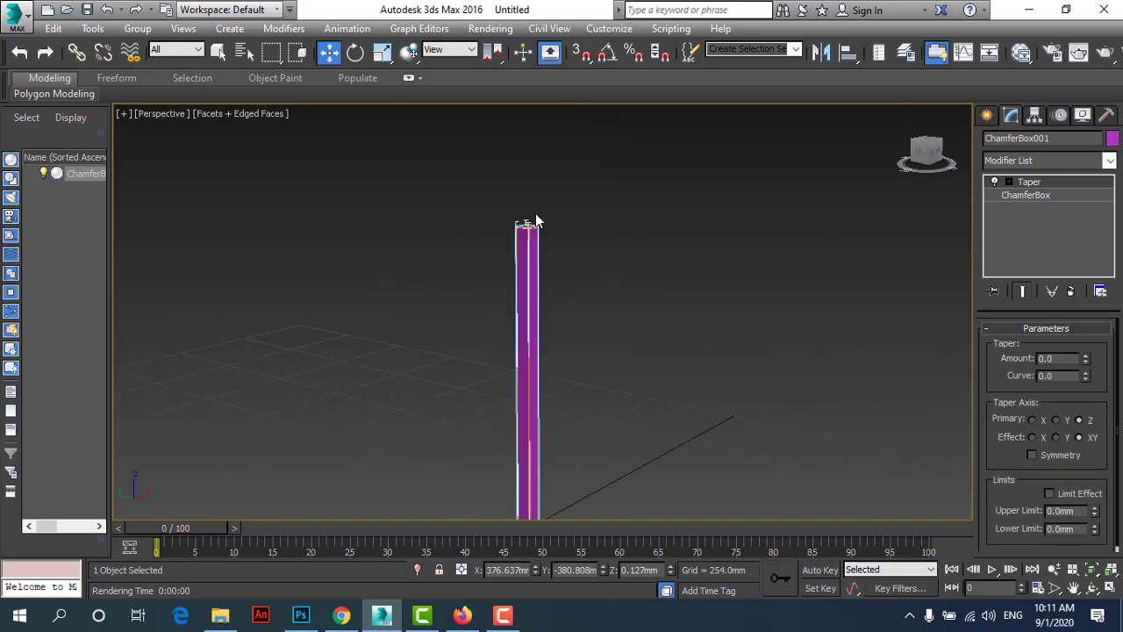
pyautogui.scroll(-1, 531, 223)
pyautogui.scroll(-2, 525, 228)
pyautogui.scroll(1, 523, 232)
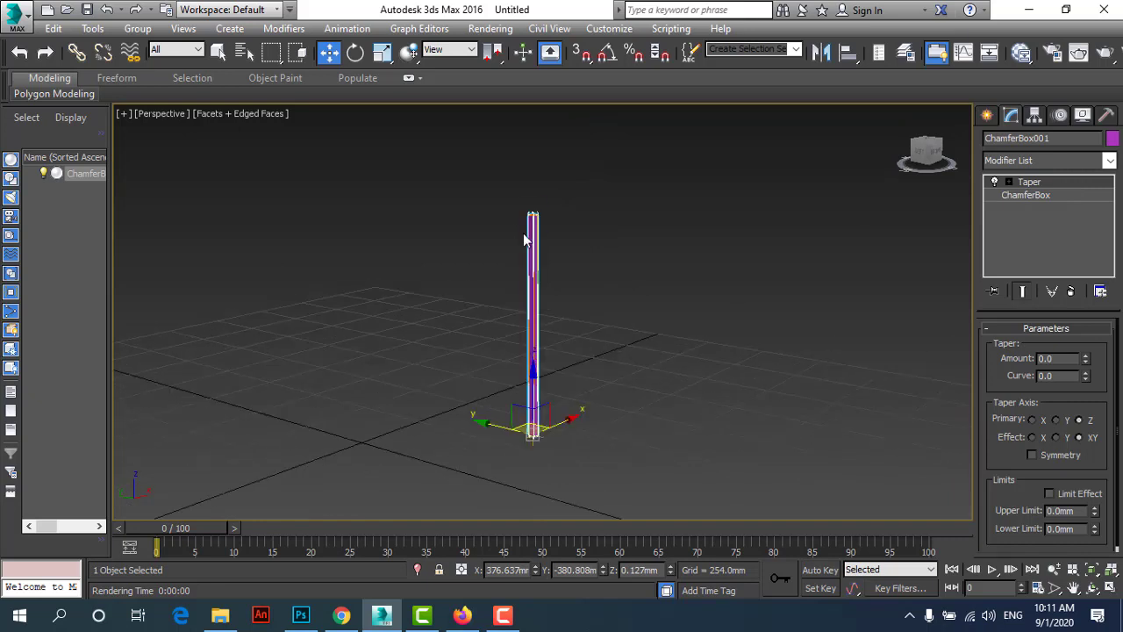
pyautogui.scroll(2, 527, 235)
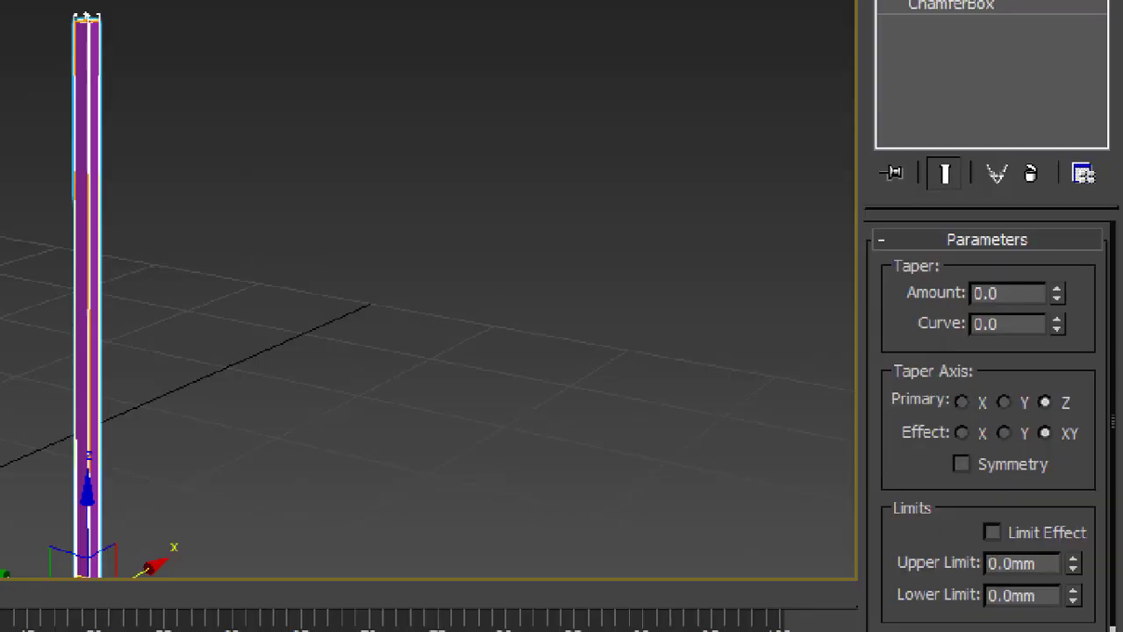
pyautogui.moveTo(896, 295); pyautogui.dragTo(1053, 304)
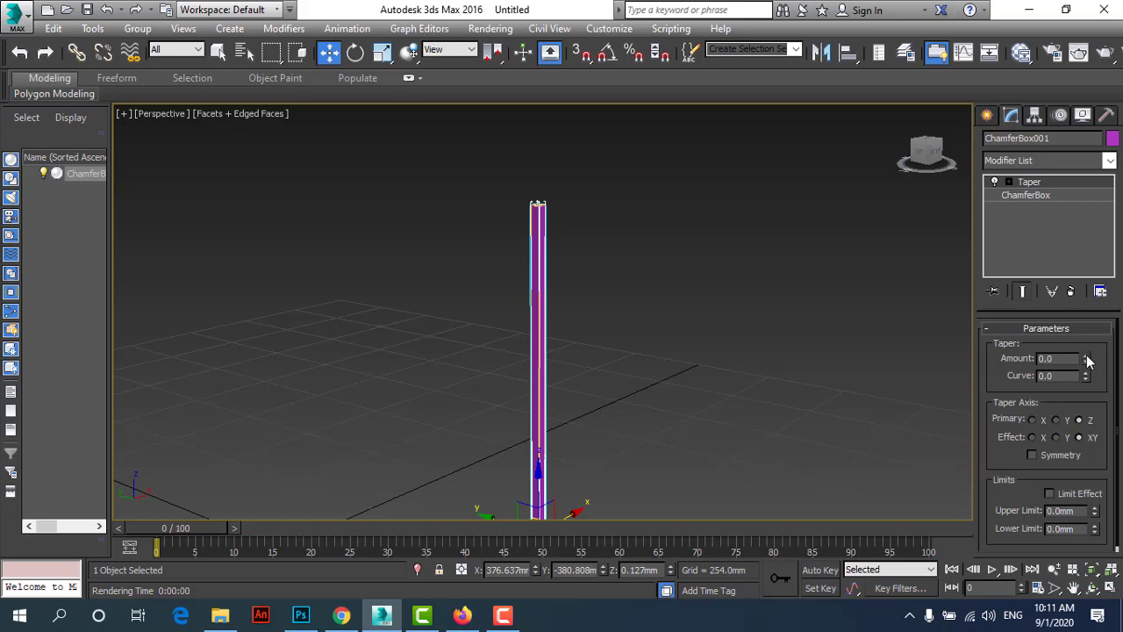
# Try out different Taper Amount values by dragging the spinner, including negative ones.
pyautogui.moveTo(1084, 358); pyautogui.dragTo(1088, 289)
pyautogui.scroll(-2, 645, 259)
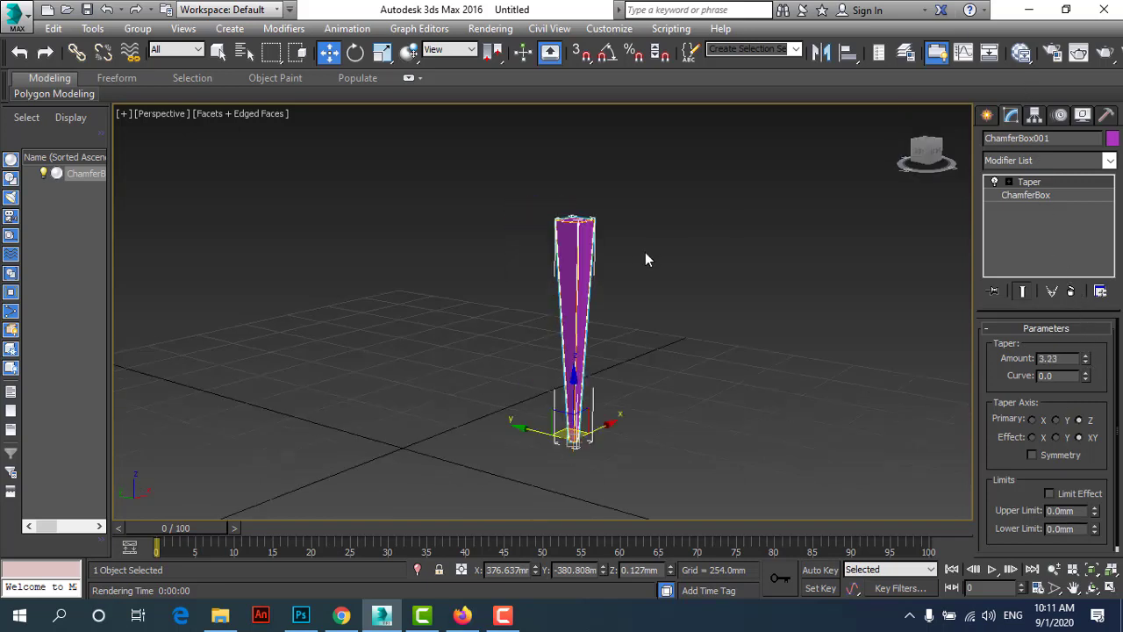
pyautogui.scroll(2, 605, 262)
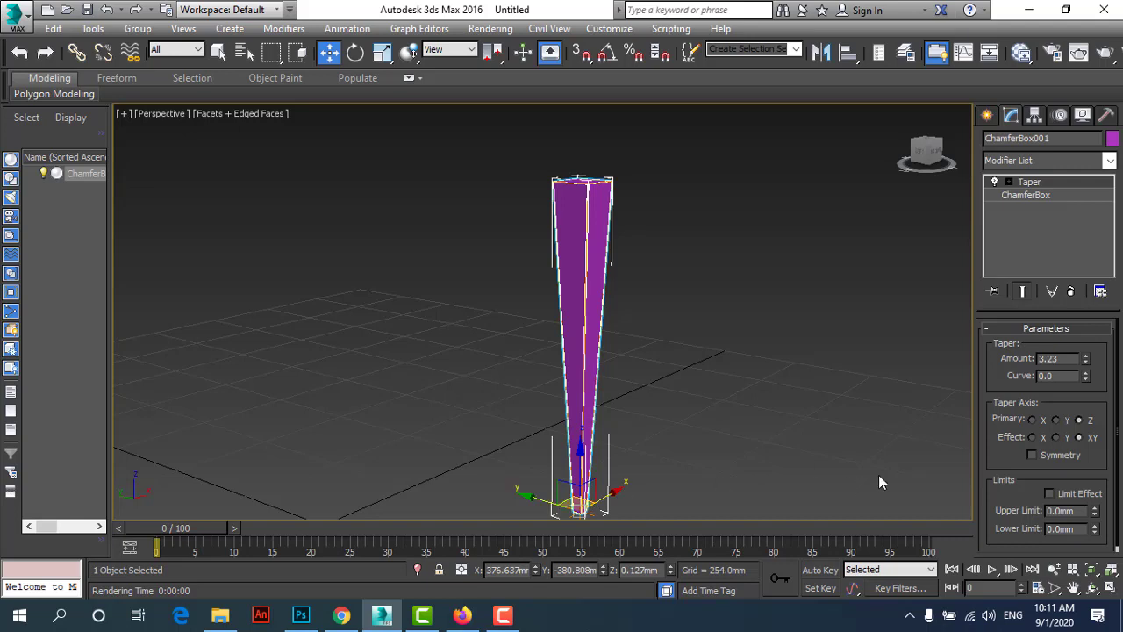
pyautogui.click(1086, 357)
pyautogui.moveTo(1086, 357)
pyautogui.mouseDown()
pyautogui.moveTo(35, 70)
pyautogui.moveTo(23, 15)
pyautogui.mouseUp()
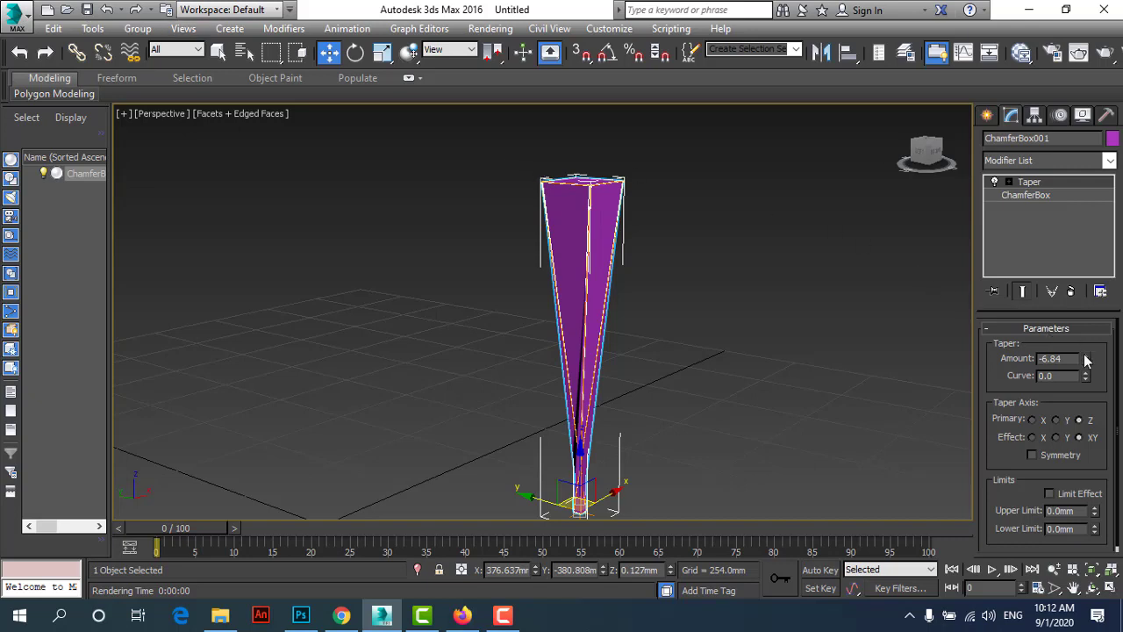
pyautogui.moveTo(1085, 359)
pyautogui.mouseDown()
pyautogui.moveTo(956, 105)
pyautogui.moveTo(892, 554)
pyautogui.moveTo(895, 31)
pyautogui.moveTo(880, 11)
pyautogui.mouseUp()
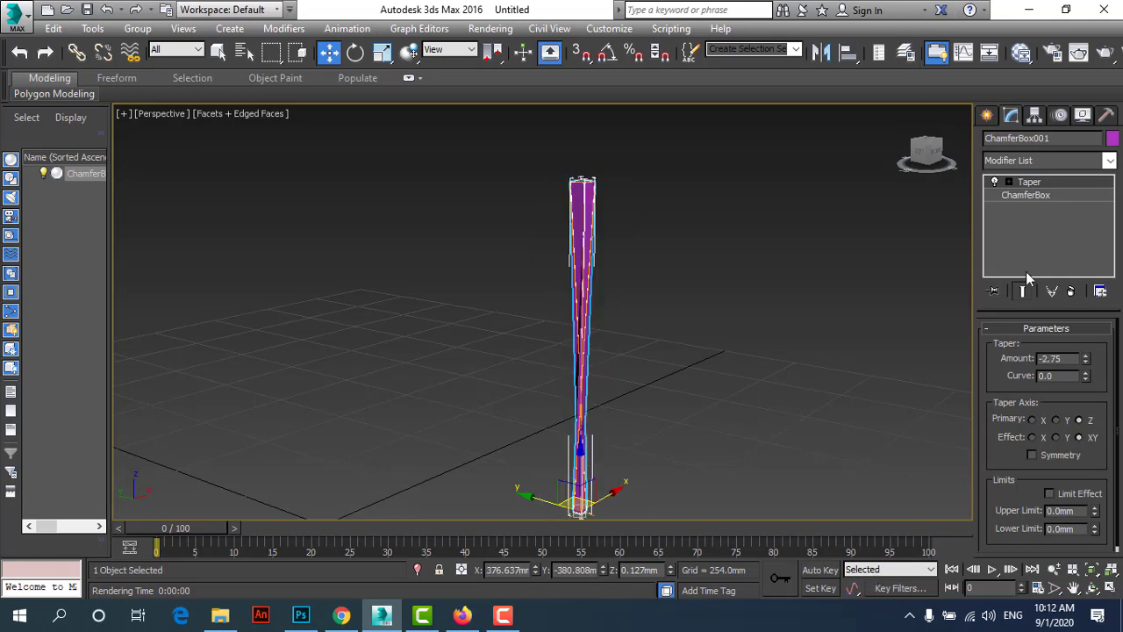
# Set the Taper Amount to 1.0 after briefly entering -1.0.
pyautogui.doubleClick(1050, 359)
pyautogui.write('-1')
pyautogui.click(1062, 376)
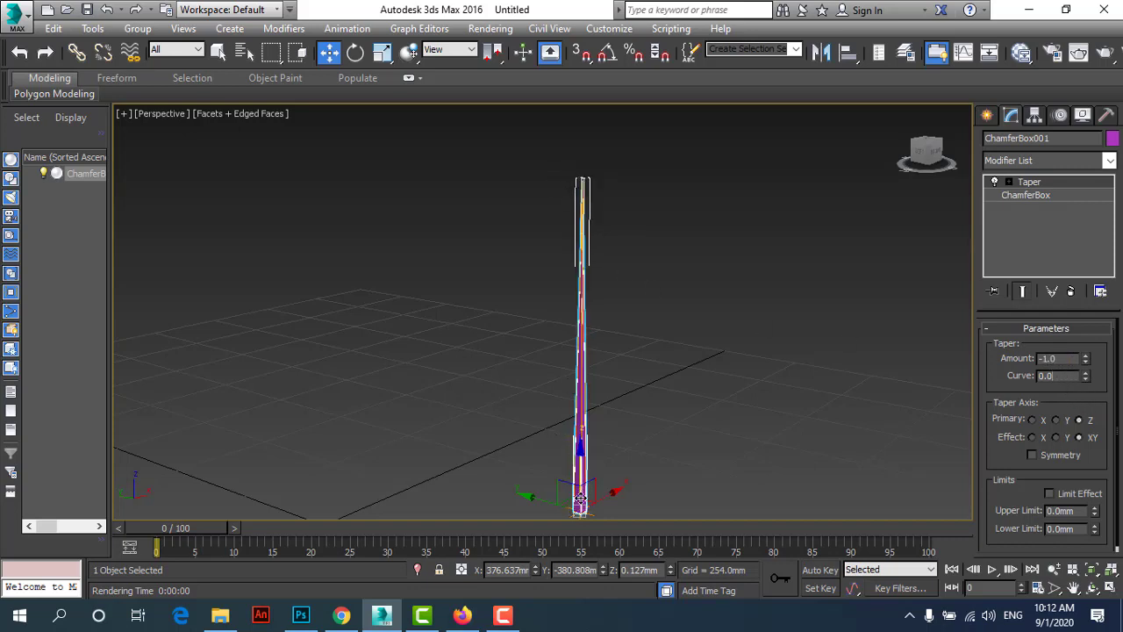
pyautogui.doubleClick(1048, 359)
pyautogui.moveTo(1052, 364); pyautogui.dragTo(1007, 367)
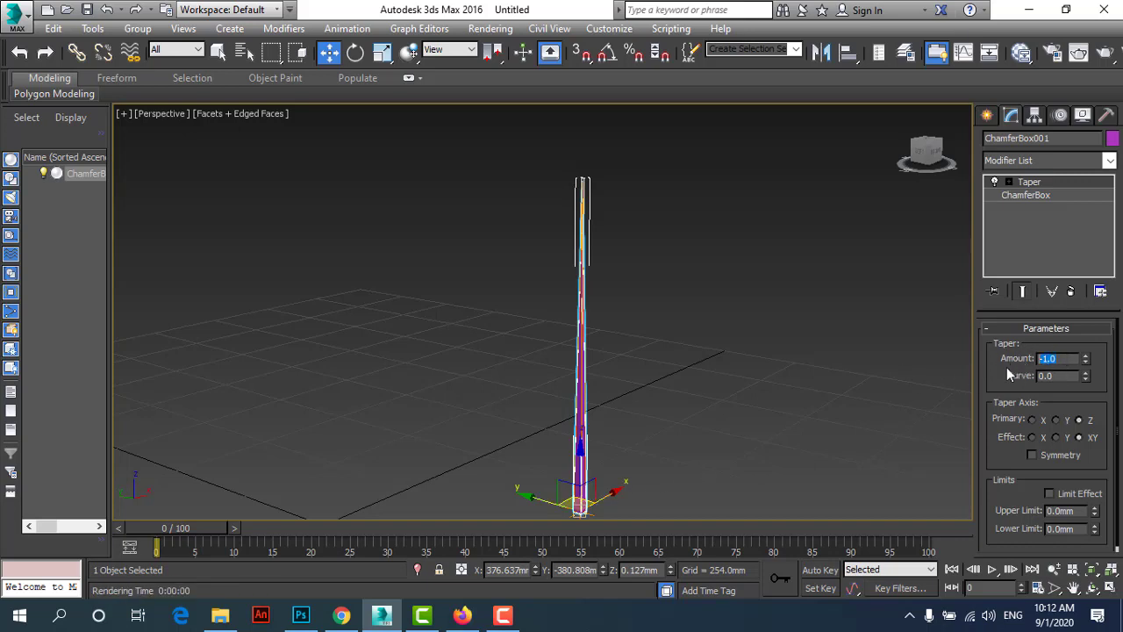
pyautogui.write('1')
pyautogui.press('Tab')
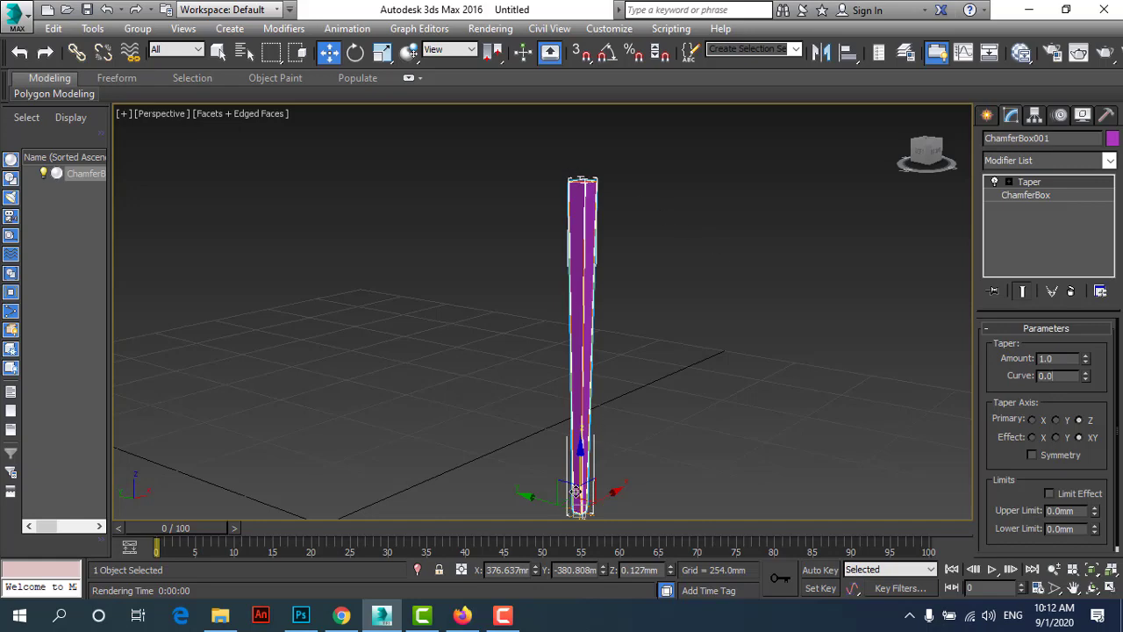
# Deselect and reselect the leg to check its taper.
pyautogui.scroll(-2, 559, 338)
pyautogui.scroll(2, 585, 453)
pyautogui.scroll(1, 502, 444)
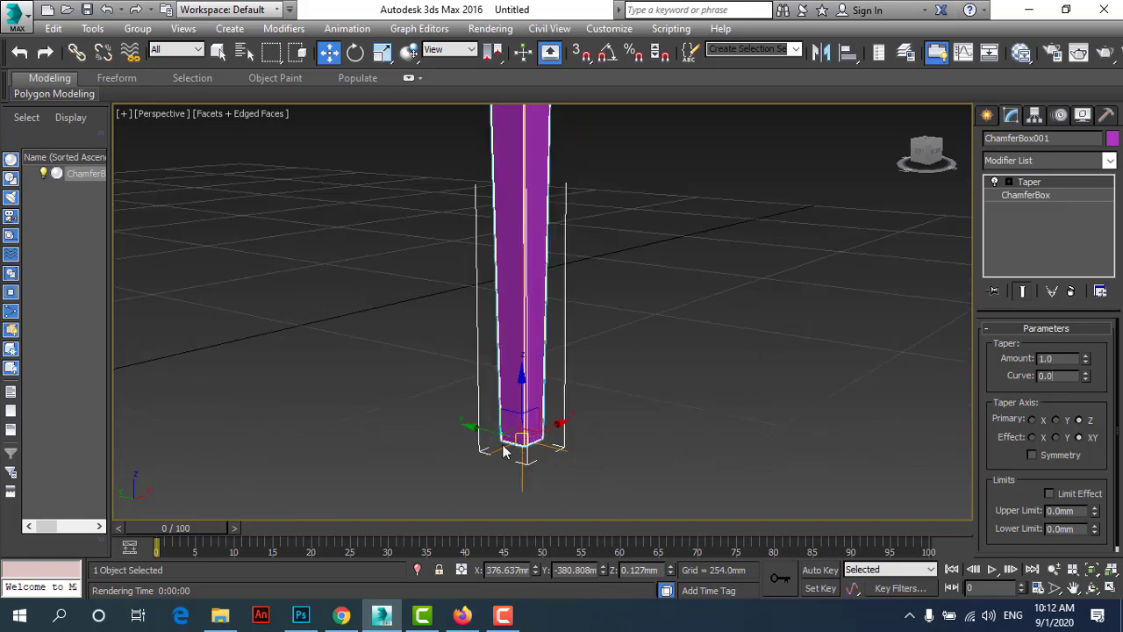
pyautogui.scroll(-1, 503, 453)
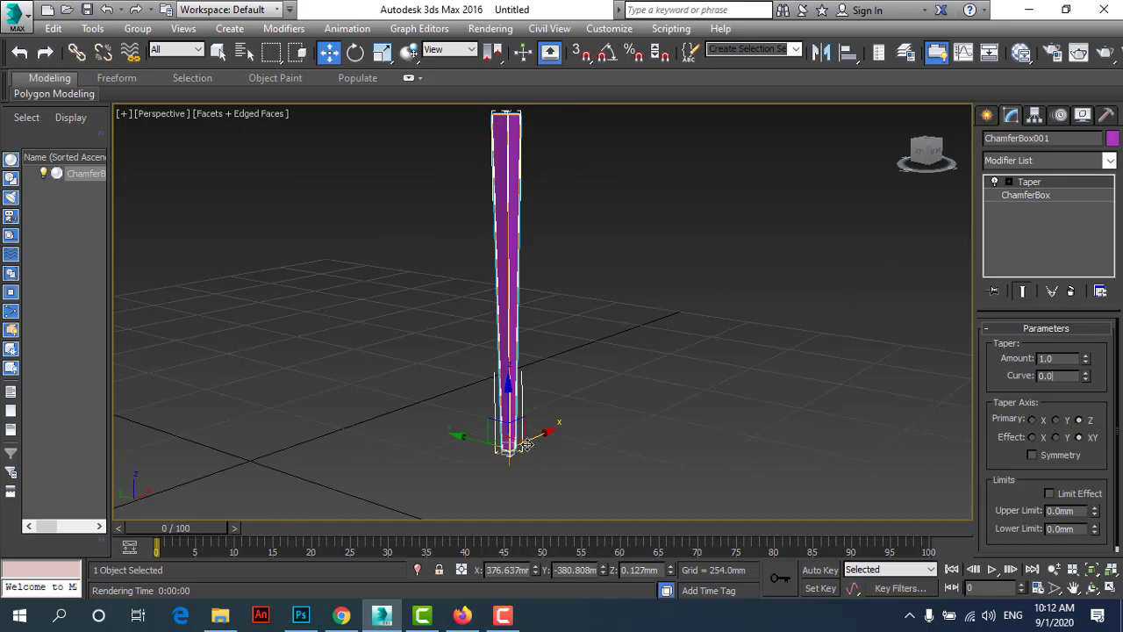
pyautogui.click(555, 468)
pyautogui.click(508, 181)
pyautogui.scroll(-2, 655, 342)
pyautogui.scroll(2, 596, 279)
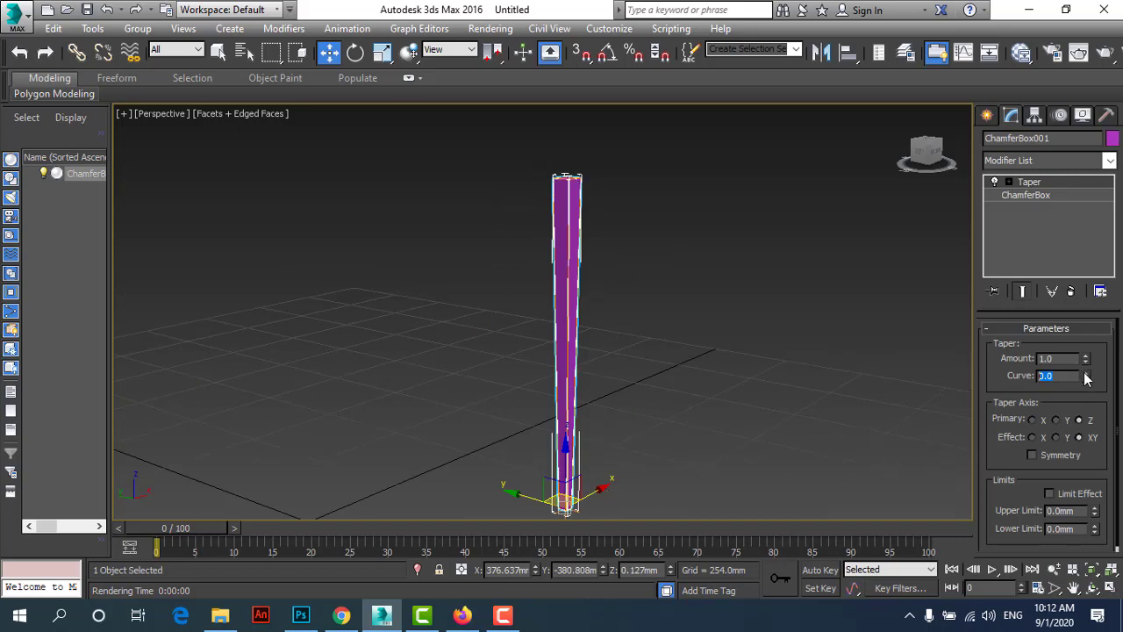
# Enter a Taper Curve of 10 and orbit around the leg to inspect the bulge.
pyautogui.write('10')
pyautogui.press('Return')
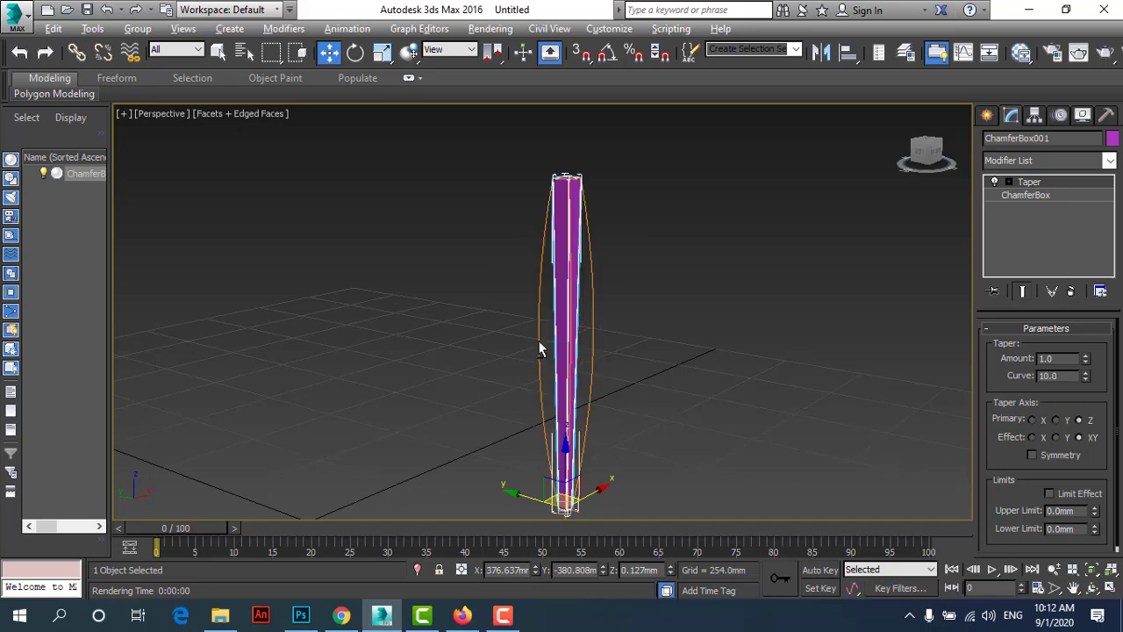
pyautogui.moveTo(474, 393)
pyautogui.keyDown('alt'); pyautogui.mouseDown(button='middle')
pyautogui.moveTo(609, 409)
pyautogui.moveTo(643, 475)
pyautogui.moveTo(627, 351)
pyautogui.mouseUp(button='middle'); pyautogui.keyUp('alt')
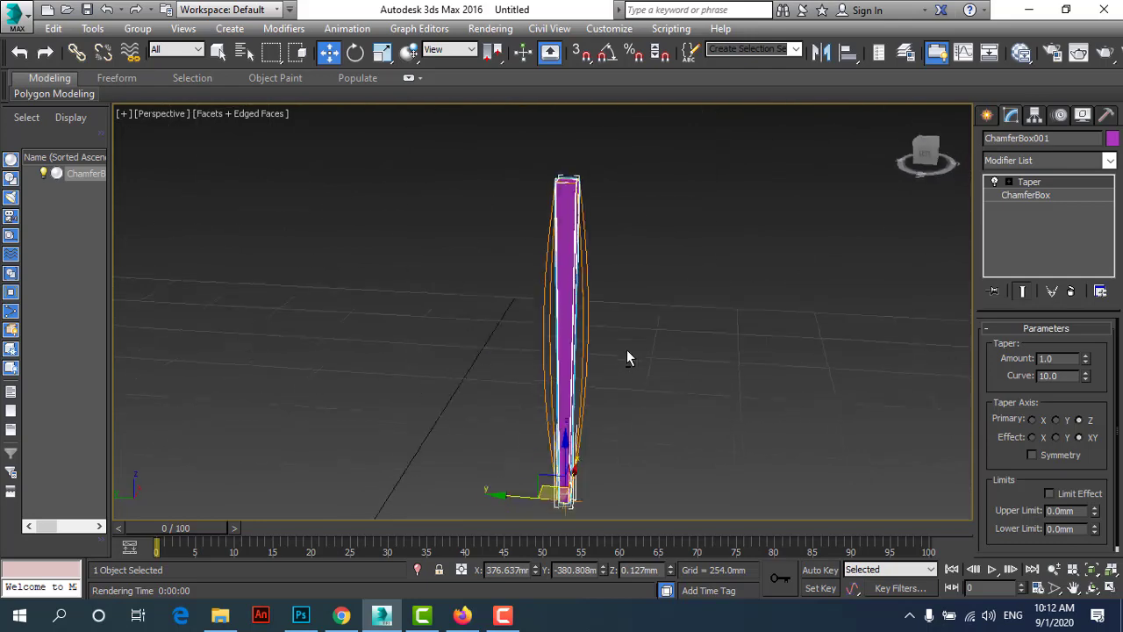
pyautogui.scroll(3, 616, 358)
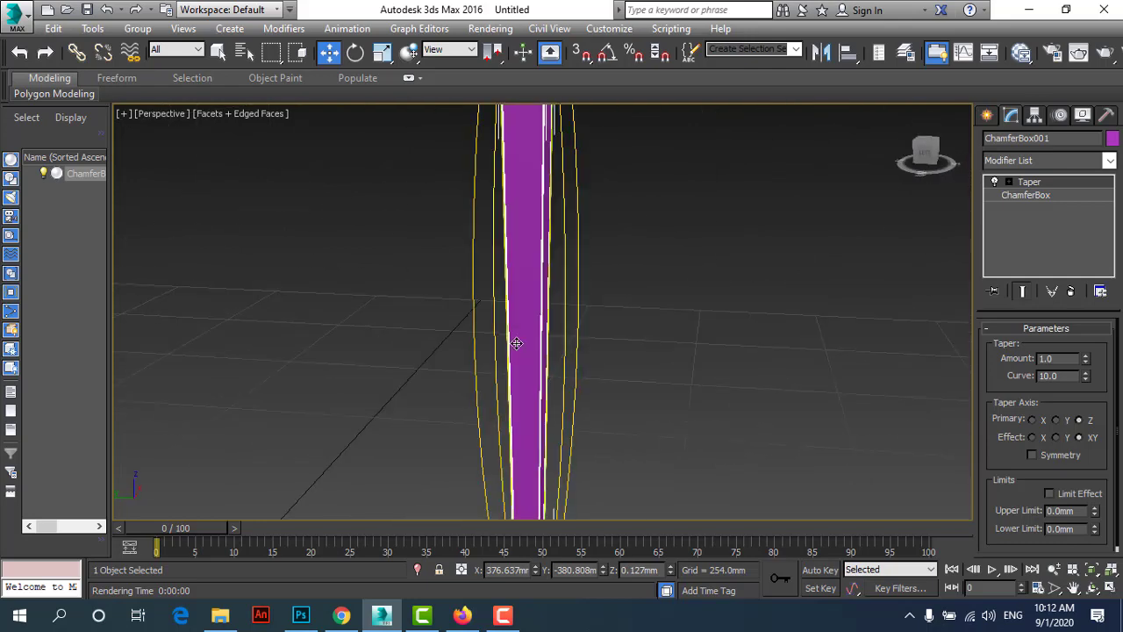
pyautogui.scroll(-3, 584, 352)
pyautogui.moveTo(456, 358)
pyautogui.keyDown('alt'); pyautogui.mouseDown(button='middle')
pyautogui.moveTo(521, 352)
pyautogui.moveTo(471, 346)
pyautogui.moveTo(508, 348)
pyautogui.mouseUp(button='middle'); pyautogui.keyUp('alt')
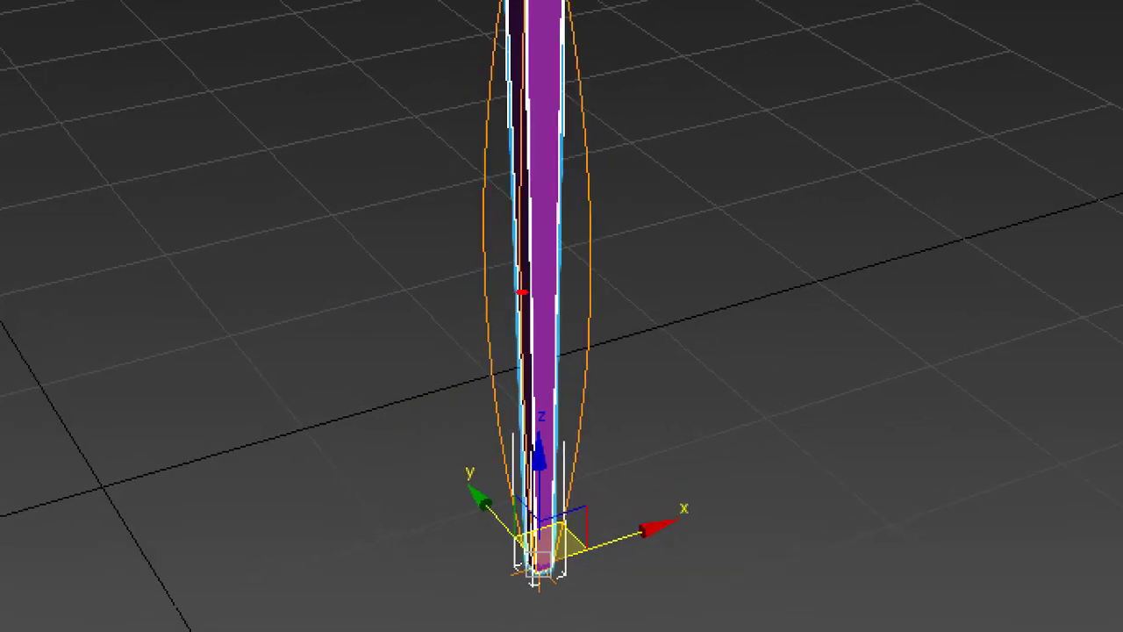
pyautogui.click(546, 249)
pyautogui.click(515, 187)
pyautogui.click(507, 117)
pyautogui.click(509, 375)
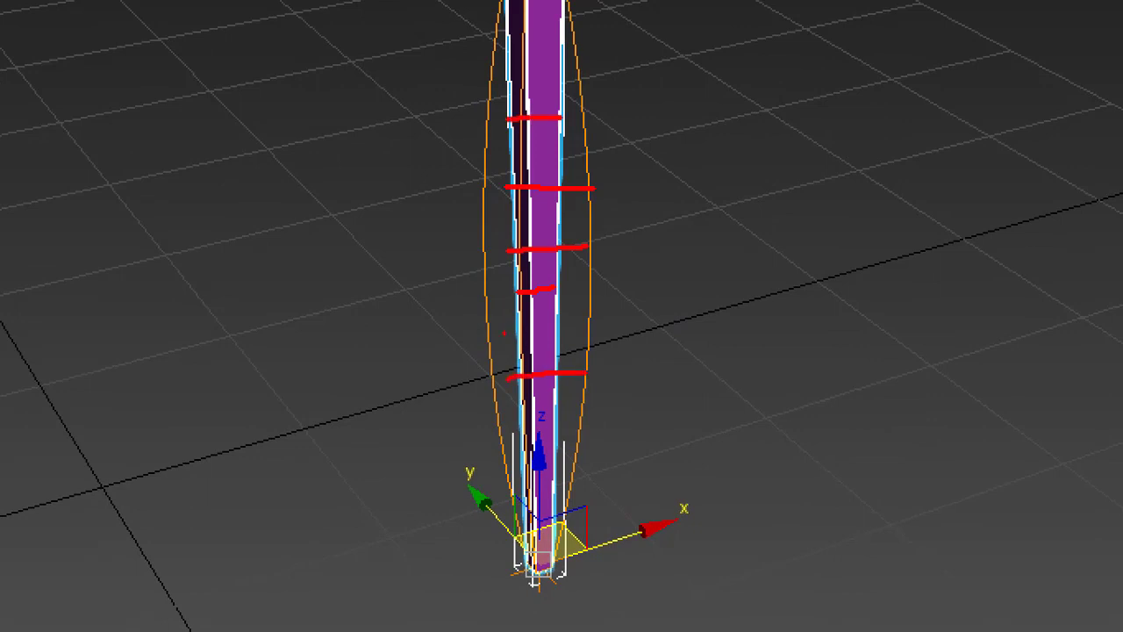
pyautogui.click(509, 333)
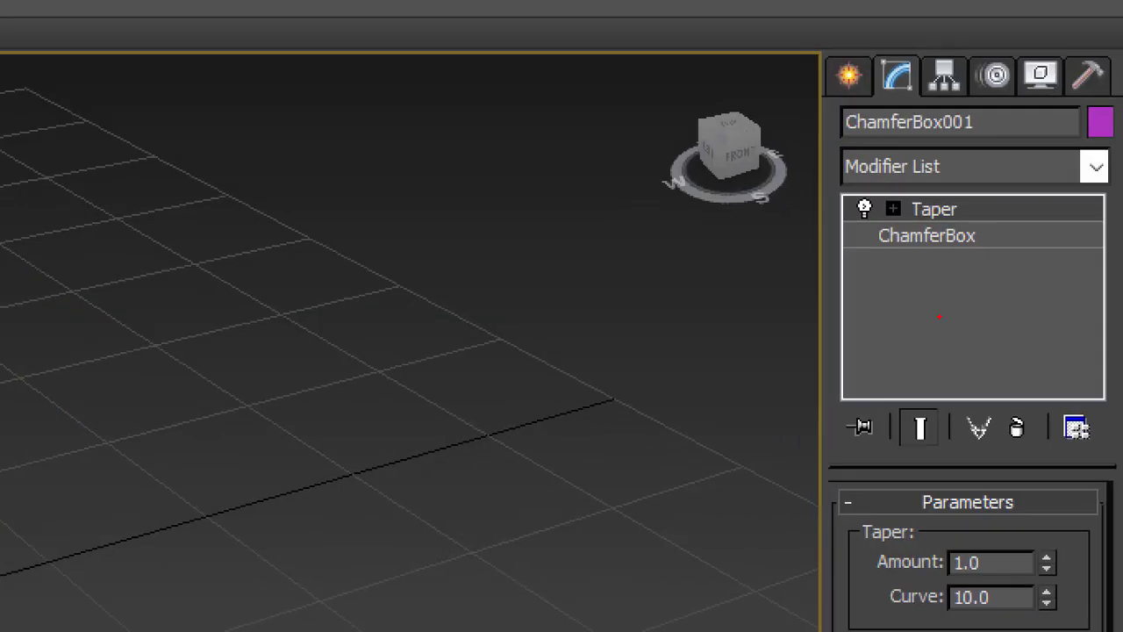
pyautogui.moveTo(882, 243); pyautogui.dragTo(949, 259)
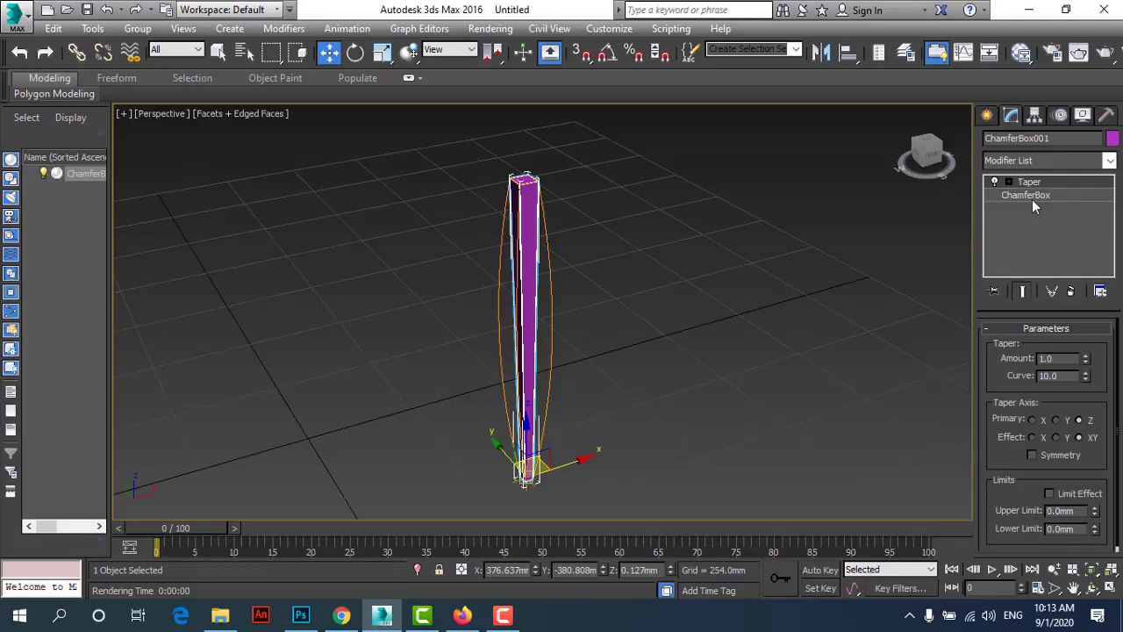
# Try a longer Length on the leg's ChamferBox, then revert it to 20 mm.
pyautogui.click(1032, 195)
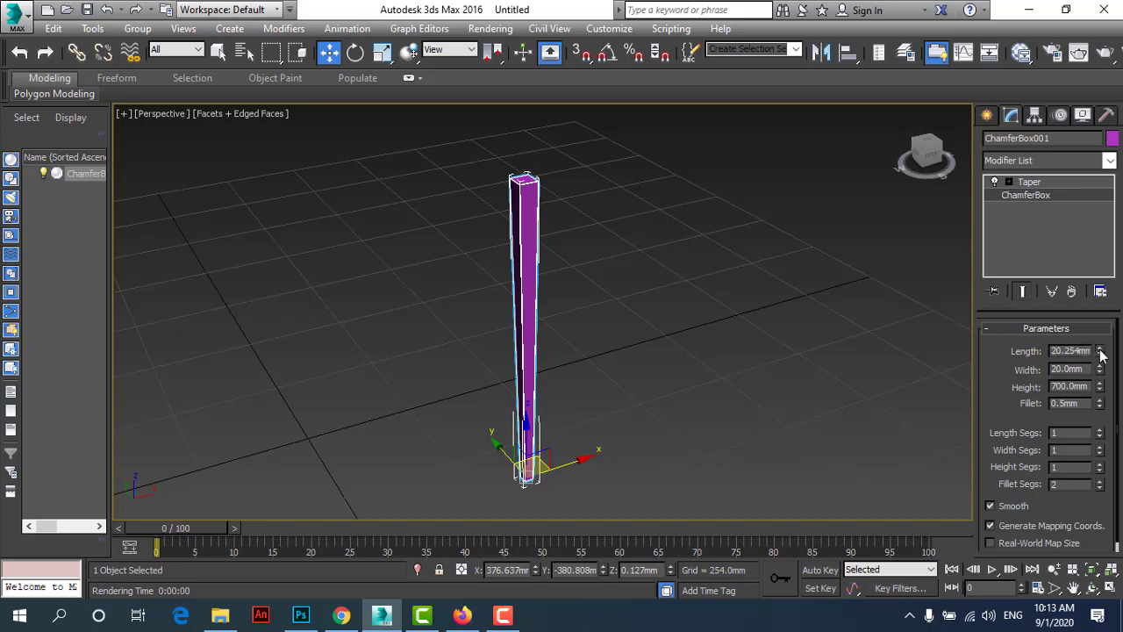
pyautogui.moveTo(1098, 351); pyautogui.dragTo(1068, 238)
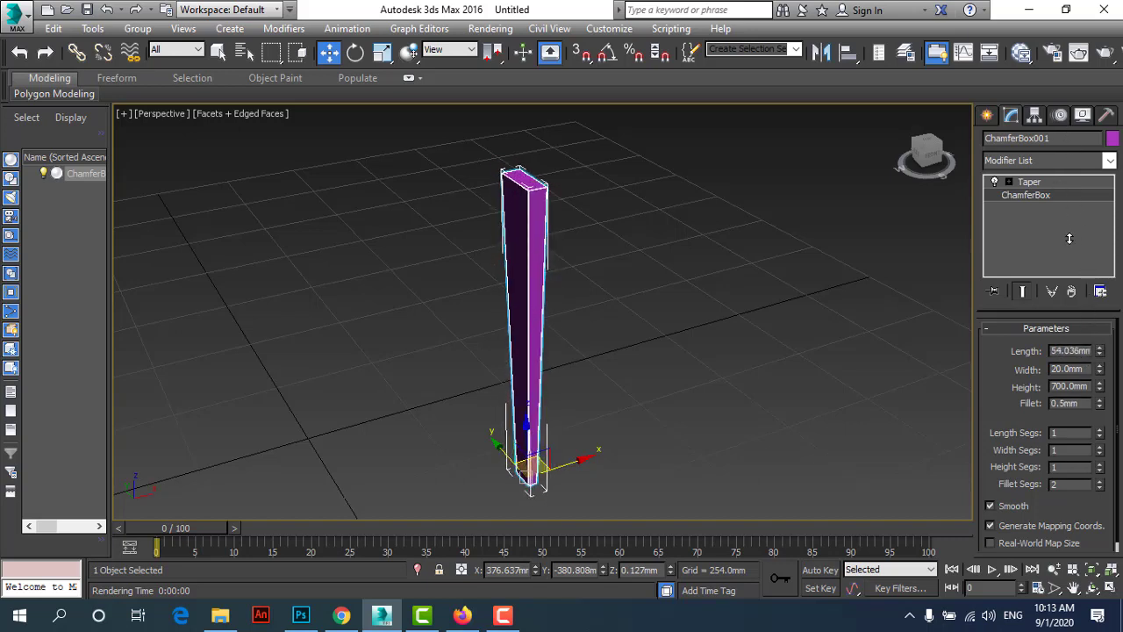
pyautogui.rightClick(1075, 260)
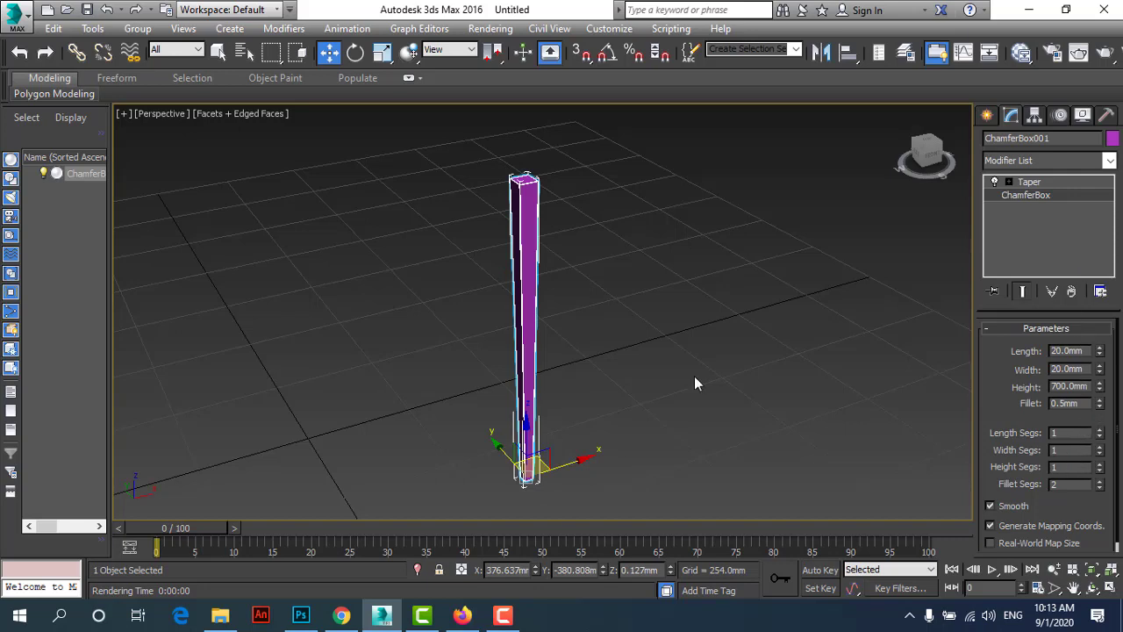
pyautogui.scroll(2, 513, 397)
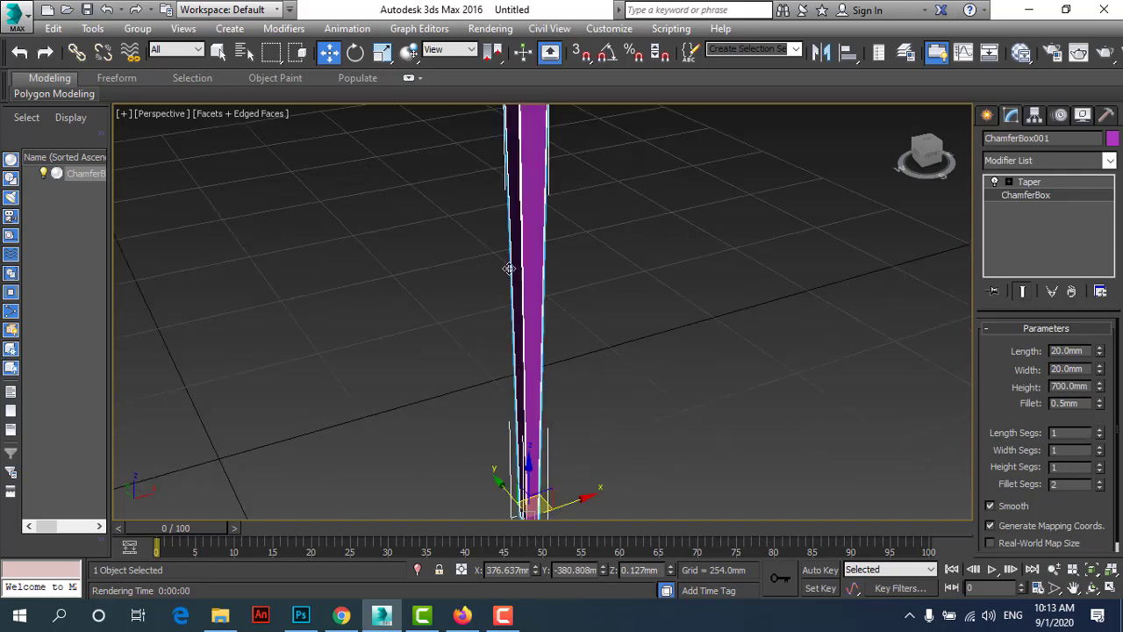
pyautogui.scroll(-2, 516, 252)
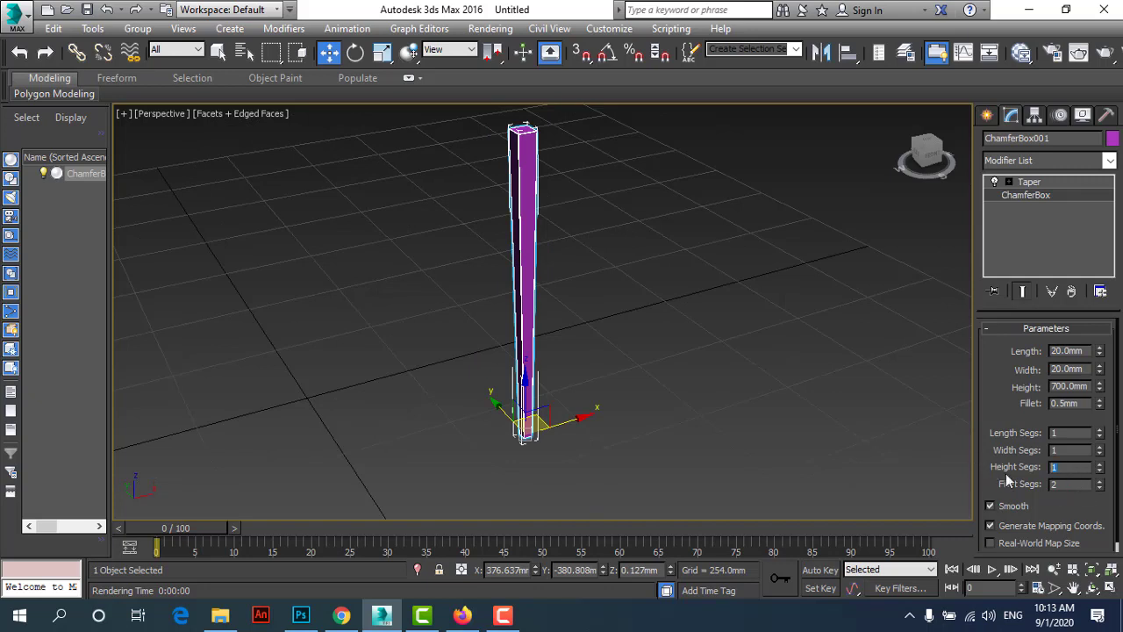
# Raise the leg's Height Segs step by step from 2 up to 28.
pyautogui.click(1100, 464)
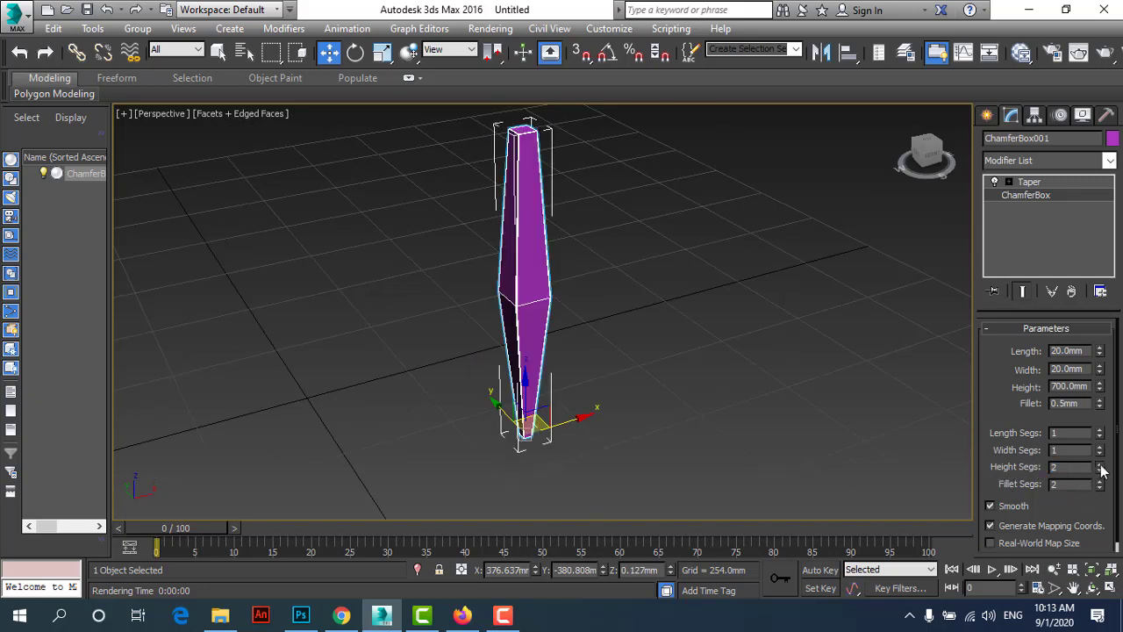
pyautogui.scroll(2, 560, 314)
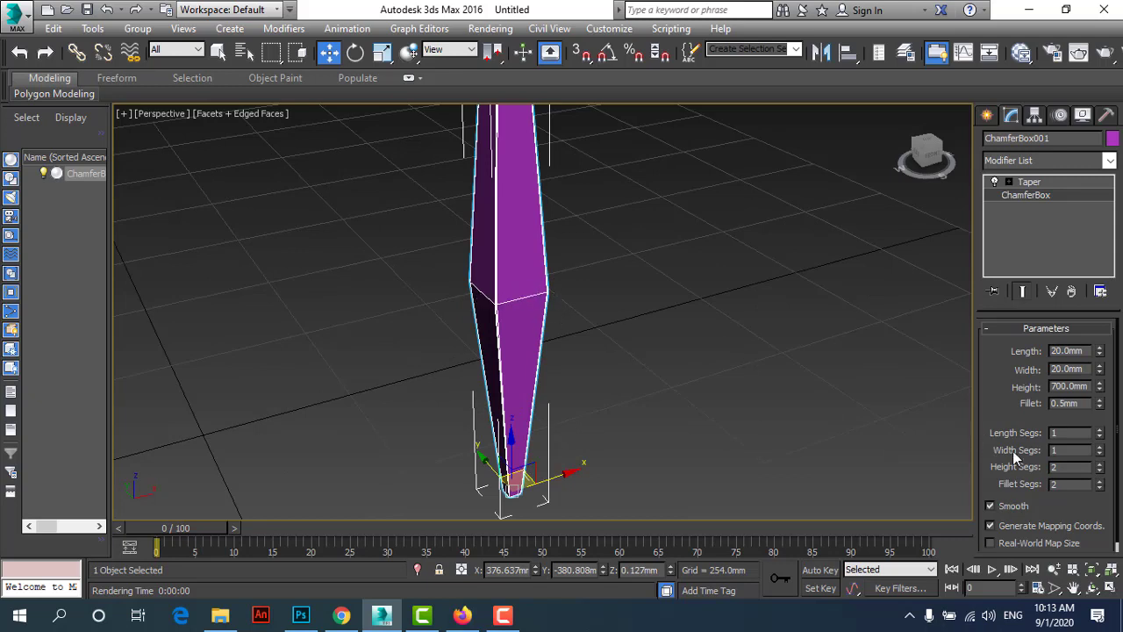
pyautogui.doubleClick(1066, 467)
pyautogui.press('z')
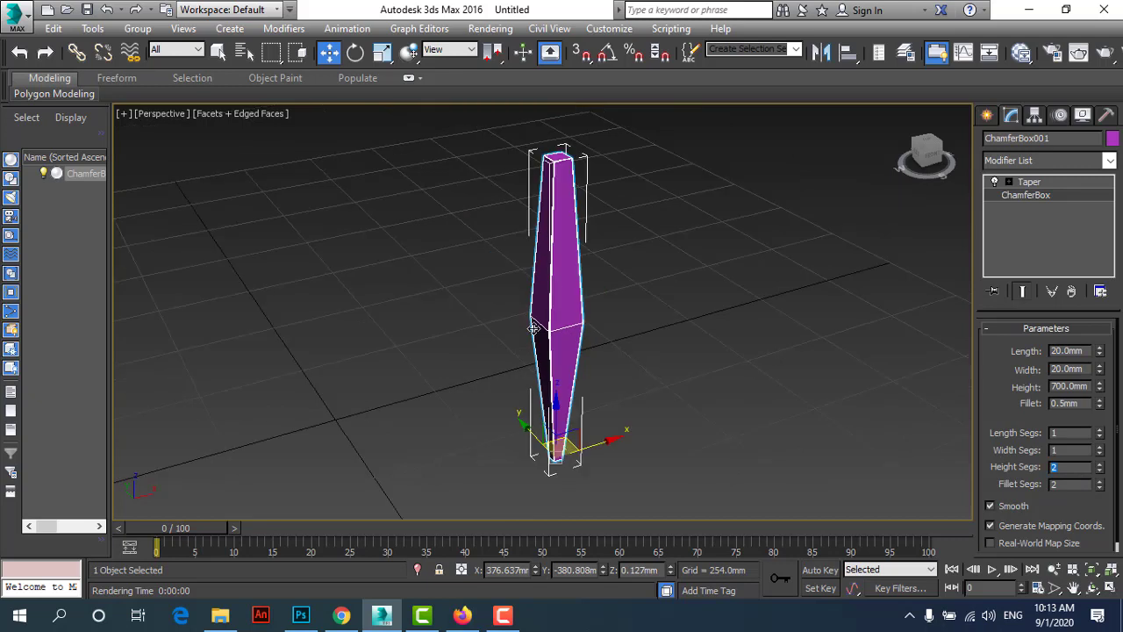
pyautogui.click(1100, 464)
pyautogui.moveTo(1101, 467); pyautogui.dragTo(1100, 462)
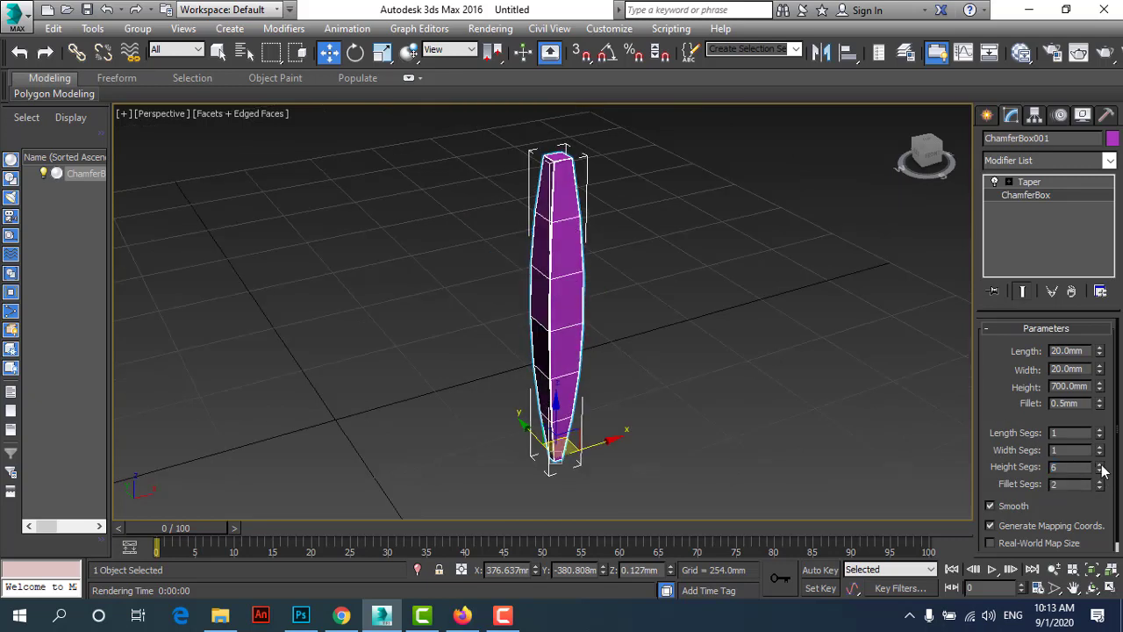
pyautogui.click(1101, 464)
pyautogui.click(1100, 464)
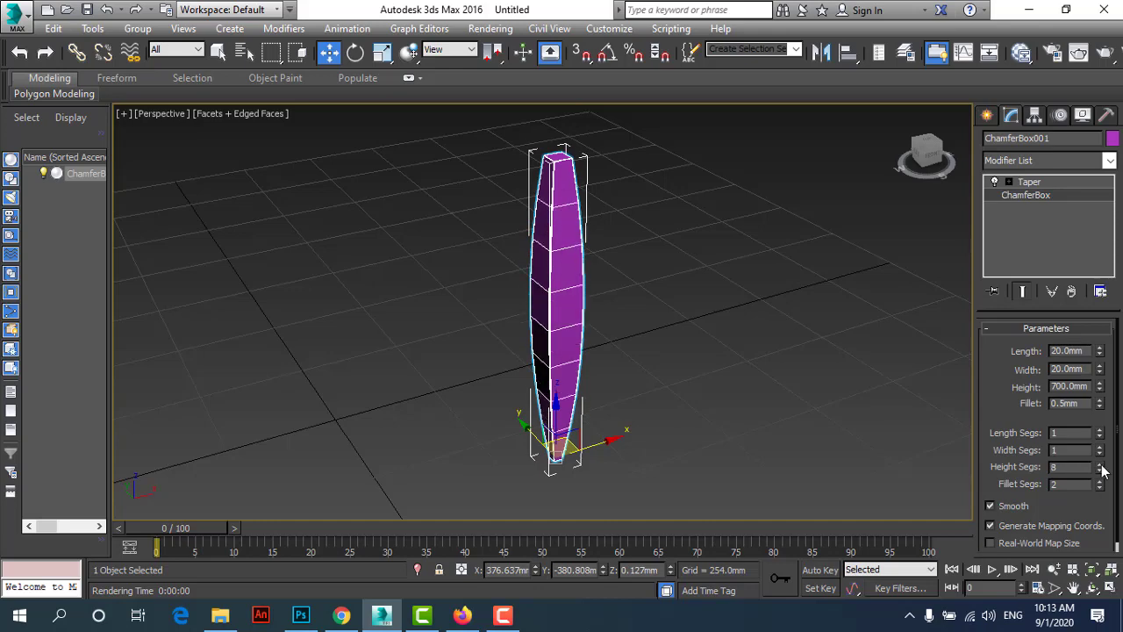
pyautogui.moveTo(1100, 467); pyautogui.dragTo(1097, 446)
# Lower the leg's Height Segs to 10 and orbit the Perspective view to face the leg.
pyautogui.scroll(2, 538, 312)
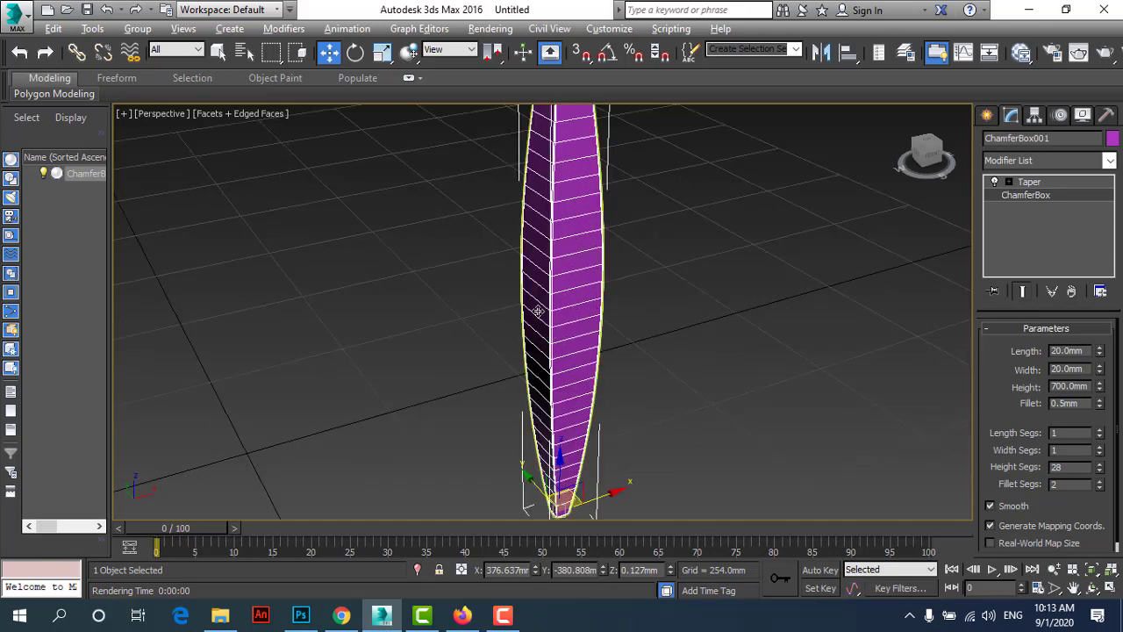
pyautogui.moveTo(436, 296)
pyautogui.keyDown('alt'); pyautogui.mouseDown(button='middle')
pyautogui.moveTo(514, 293)
pyautogui.moveTo(416, 279)
pyautogui.moveTo(582, 306)
pyautogui.mouseUp(button='middle'); pyautogui.keyUp('alt')
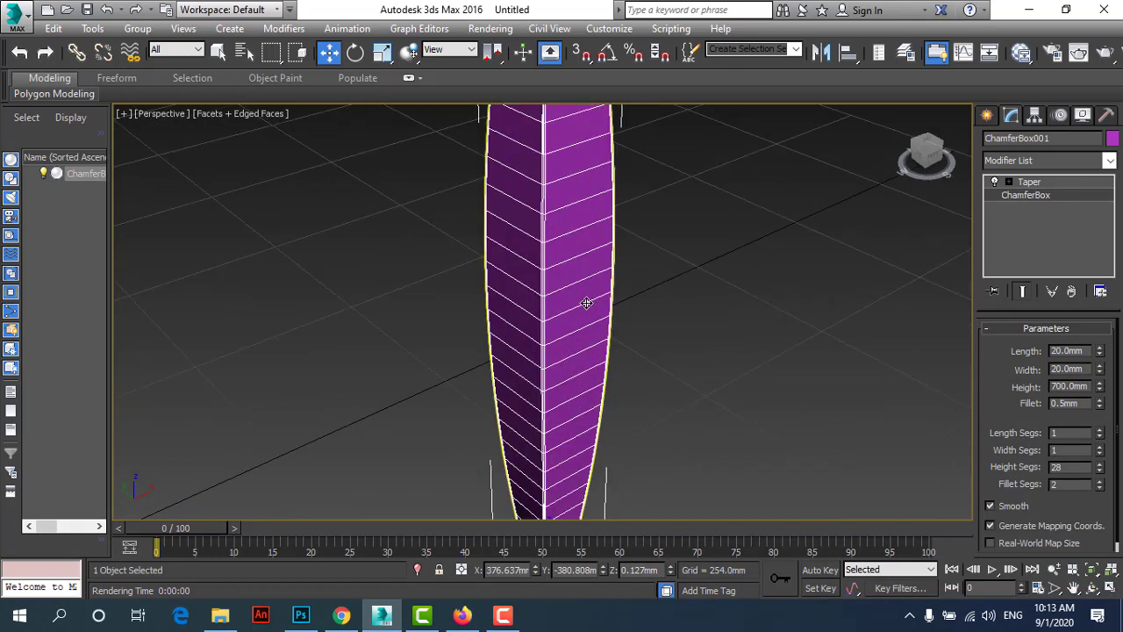
pyautogui.scroll(-4, 586, 303)
pyautogui.moveTo(1103, 472); pyautogui.dragTo(1102, 477)
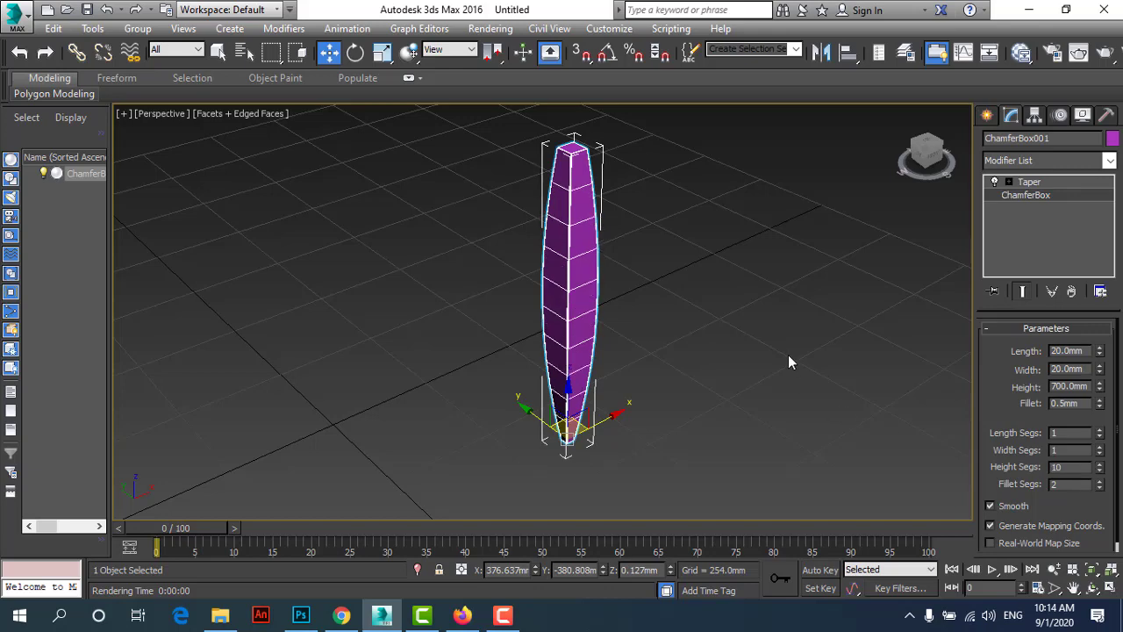
pyautogui.moveTo(639, 322)
pyautogui.keyDown('alt'); pyautogui.mouseDown(button='middle')
pyautogui.moveTo(458, 285)
pyautogui.moveTo(369, 284)
pyautogui.moveTo(587, 296)
pyautogui.mouseUp(button='middle'); pyautogui.keyUp('alt')
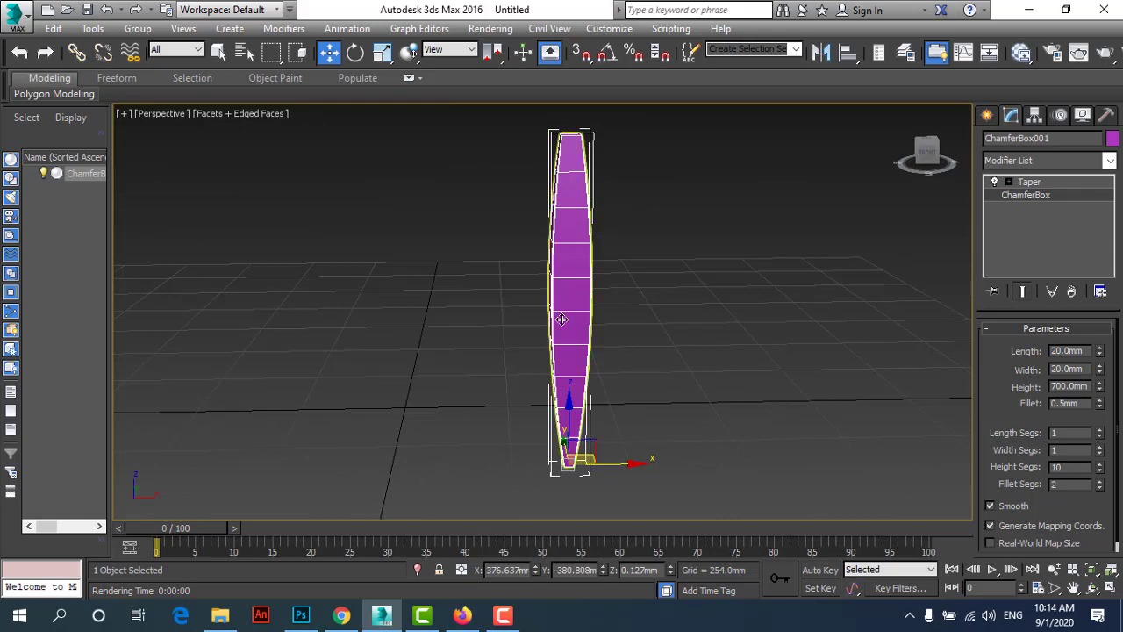
pyautogui.keyDown('alt'); pyautogui.moveTo(710, 351); pyautogui.dragTo(647, 313, button='middle'); pyautogui.keyUp('alt')
pyautogui.scroll(3, 647, 322)
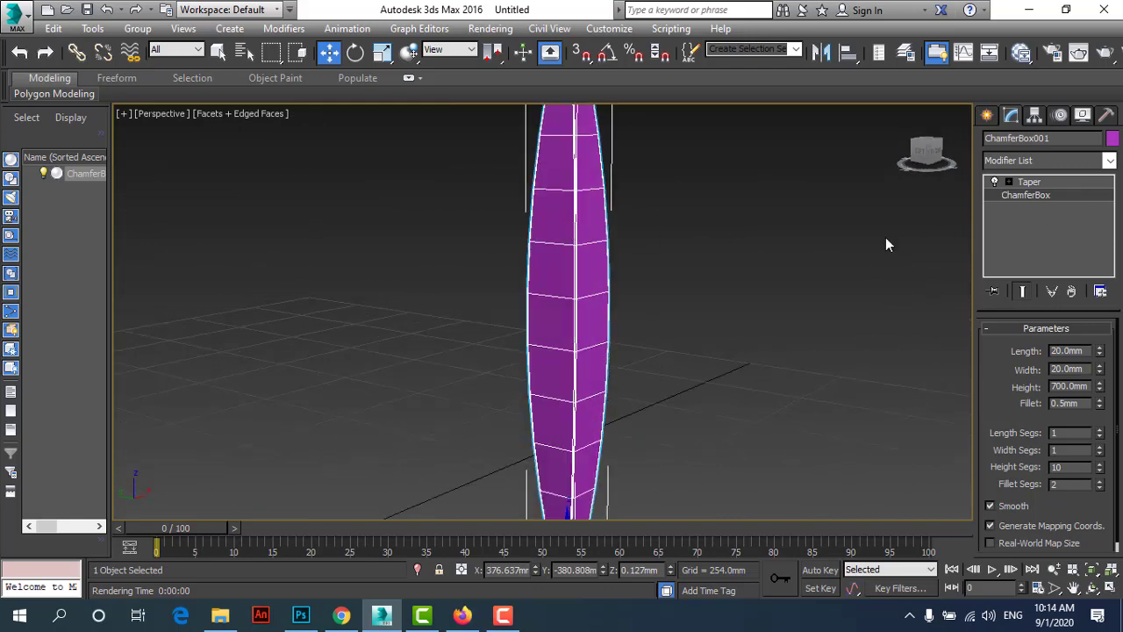
# Set the leg's Taper Curve to -1.0.
pyautogui.click(1040, 184)
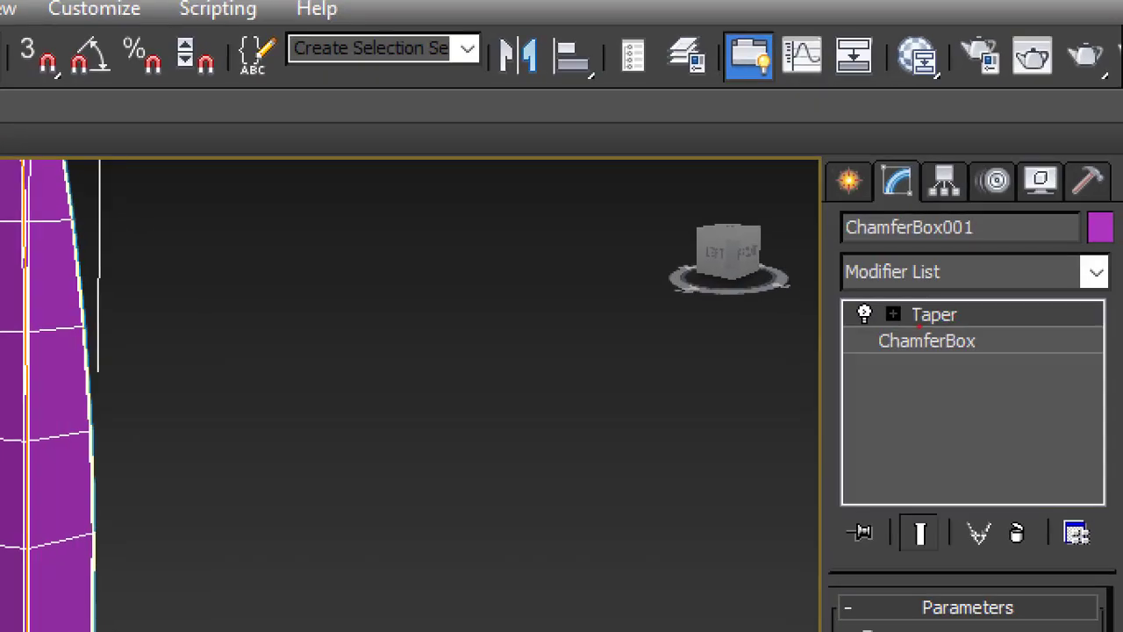
pyautogui.moveTo(920, 325); pyautogui.dragTo(945, 325)
pyautogui.moveTo(958, 282); pyautogui.dragTo(903, 327)
pyautogui.moveTo(893, 352); pyautogui.dragTo(1003, 359)
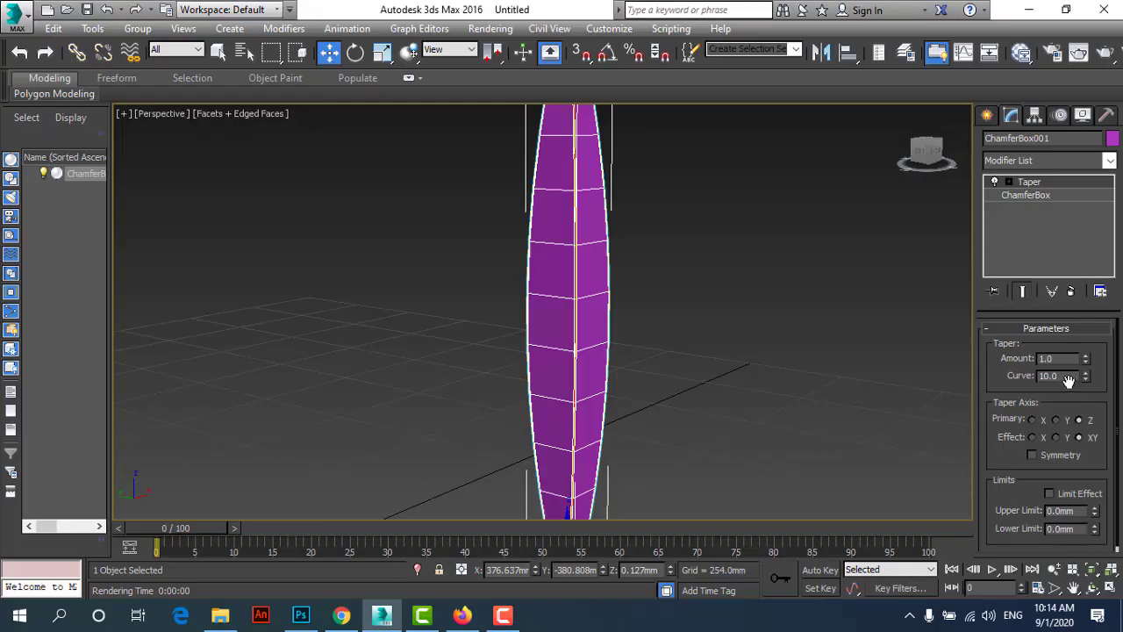
pyautogui.moveTo(1058, 376); pyautogui.dragTo(1025, 376)
pyautogui.scroll(-3, 585, 255)
pyautogui.write('-1')
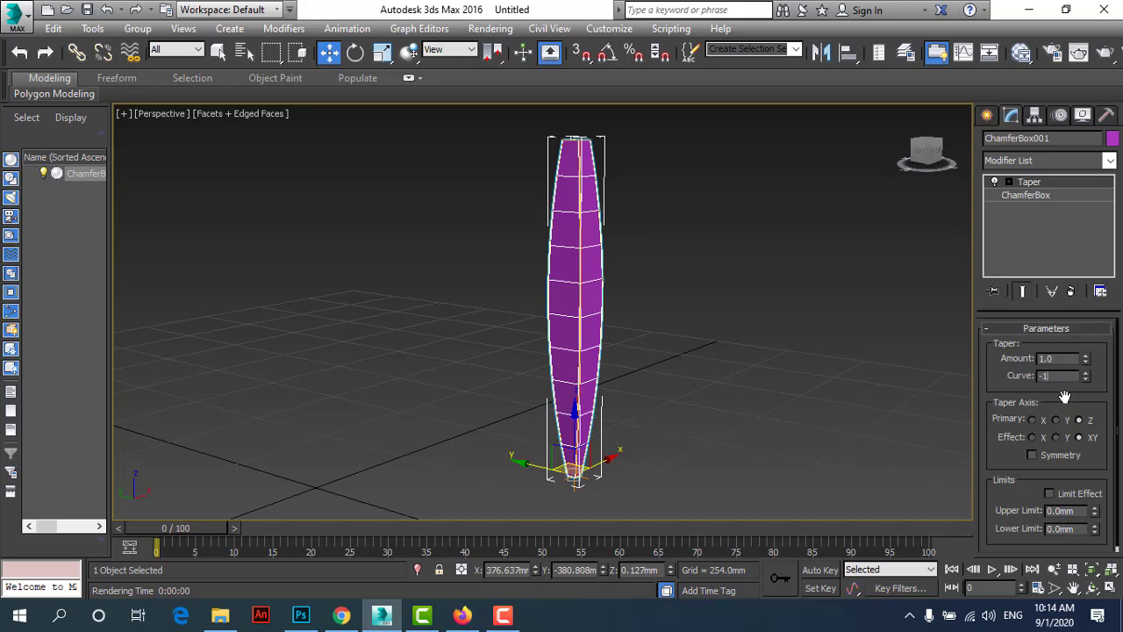
pyautogui.press('Return')
# Turn off Edged Faces with F4 and orbit low to inspect the tapered leg.
pyautogui.click(620, 254)
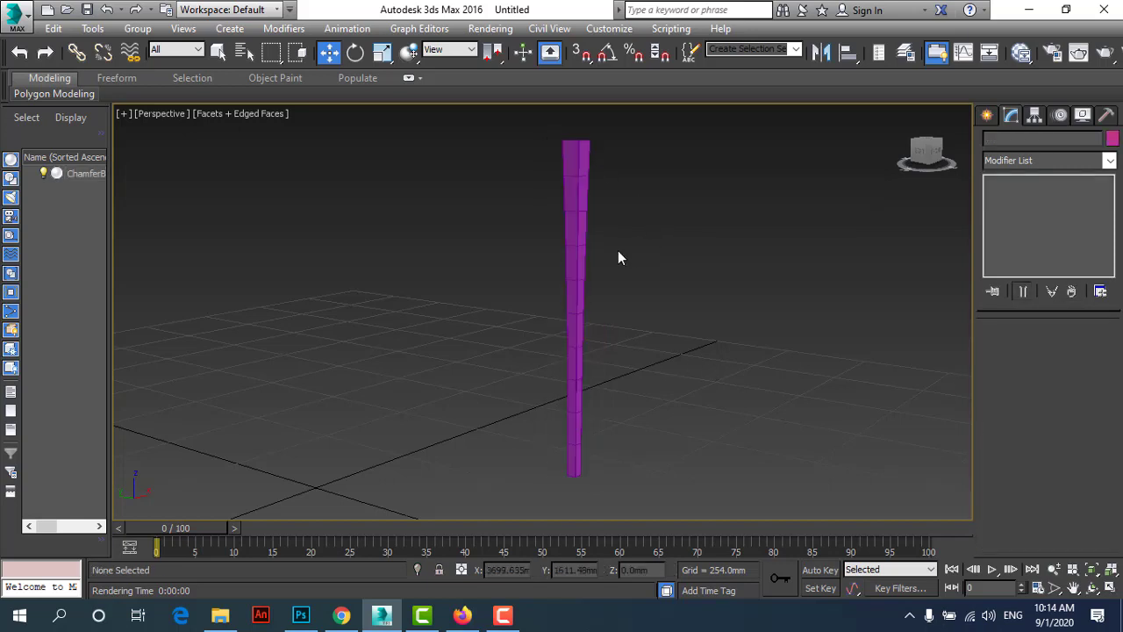
pyautogui.click(582, 252)
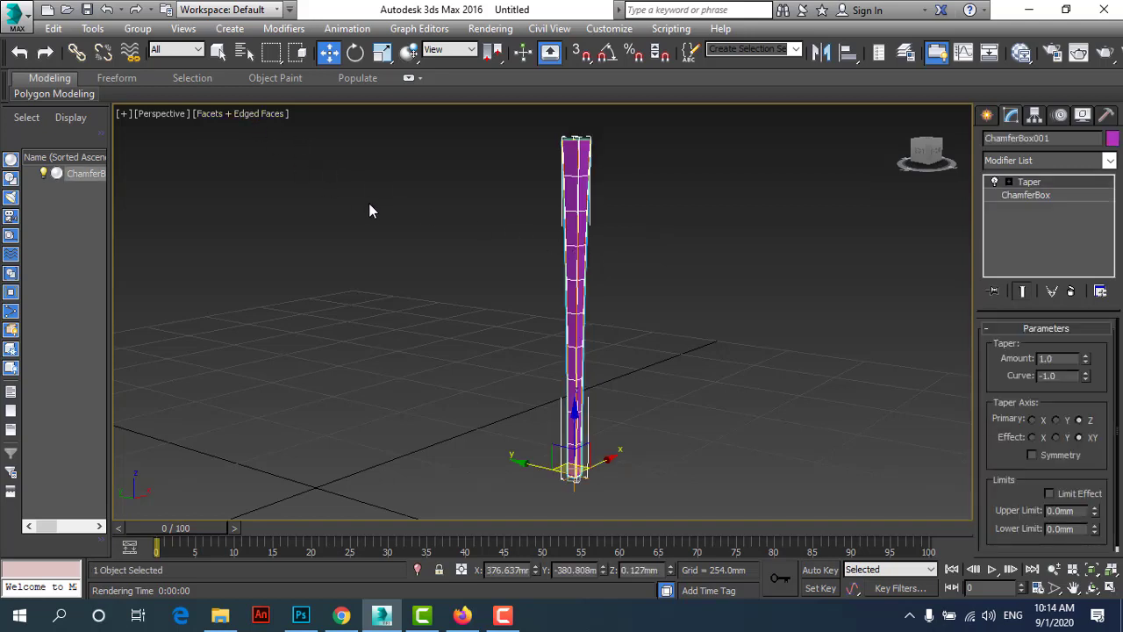
pyautogui.press('F4')
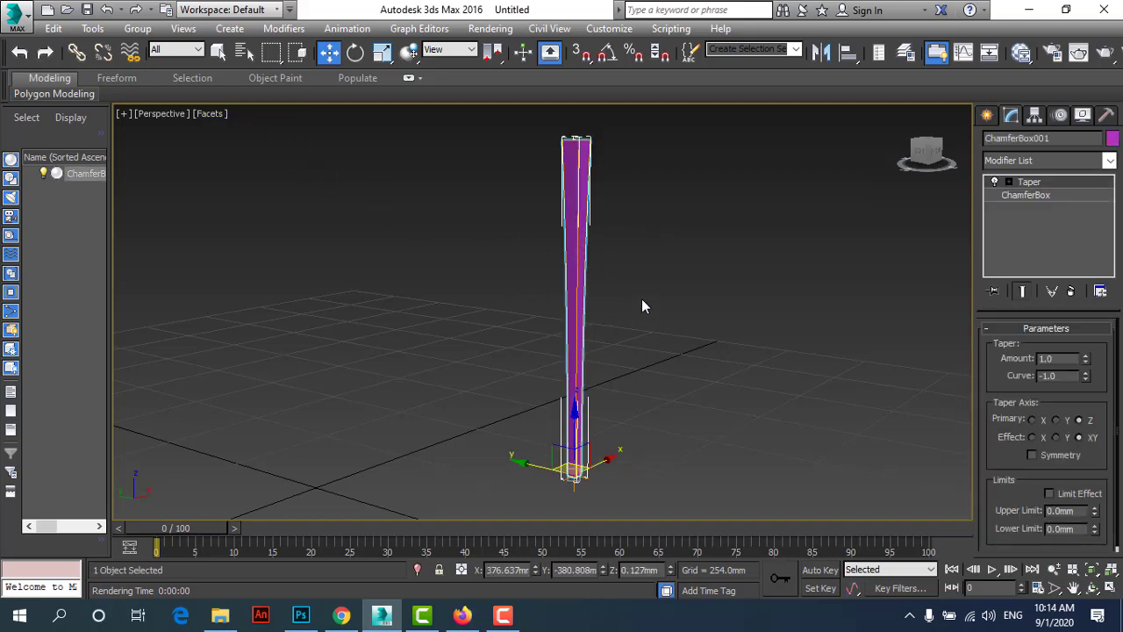
pyautogui.click(560, 321)
pyautogui.scroll(1, 560, 321)
pyautogui.scroll(-1, 561, 321)
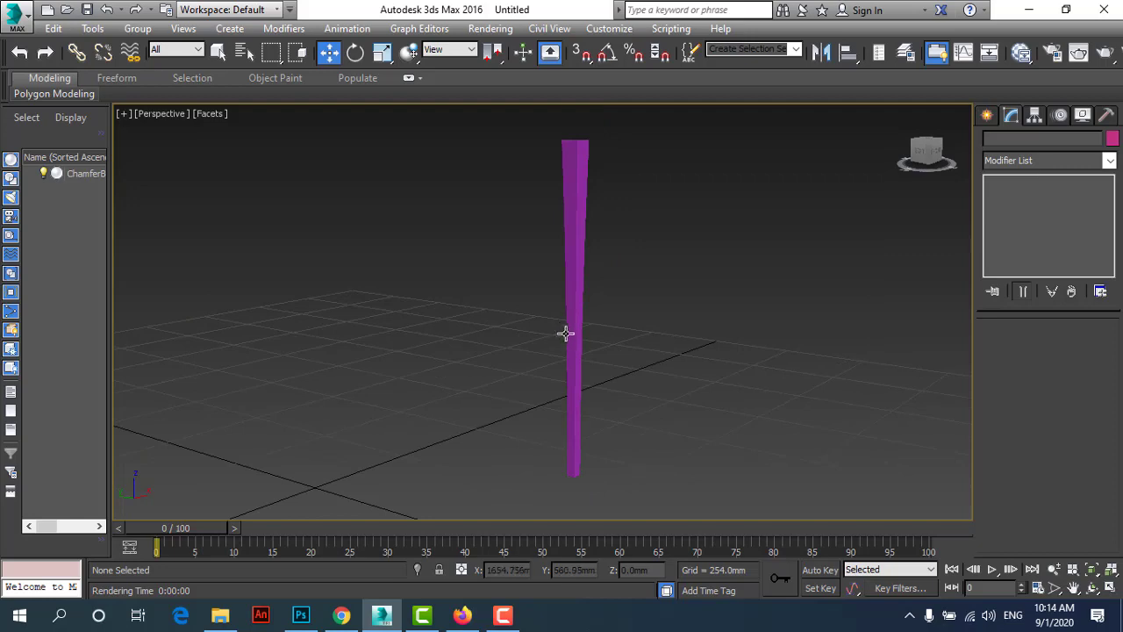
pyautogui.moveTo(565, 334)
pyautogui.keyDown('alt'); pyautogui.mouseDown(button='middle')
pyautogui.moveTo(464, 324)
pyautogui.moveTo(574, 348)
pyautogui.moveTo(570, 389)
pyautogui.mouseUp(button='middle'); pyautogui.keyUp('alt')
pyautogui.scroll(3, 576, 276)
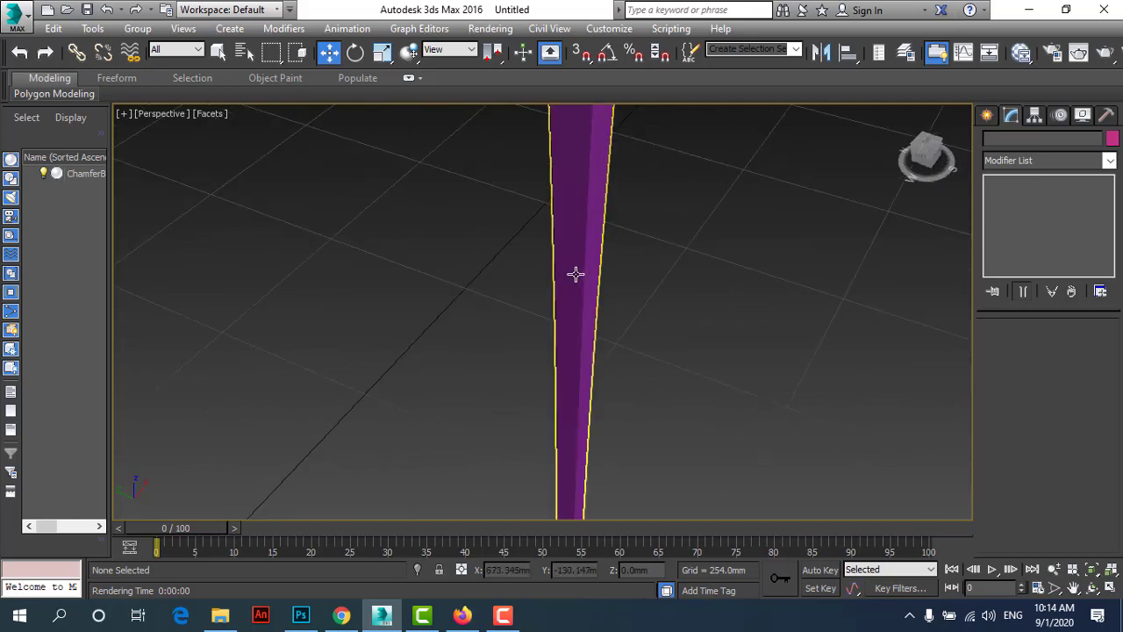
pyautogui.scroll(-3, 570, 230)
pyautogui.keyDown('alt'); pyautogui.moveTo(571, 248); pyautogui.dragTo(551, 222, button='middle'); pyautogui.keyUp('alt')
pyautogui.click(571, 208)
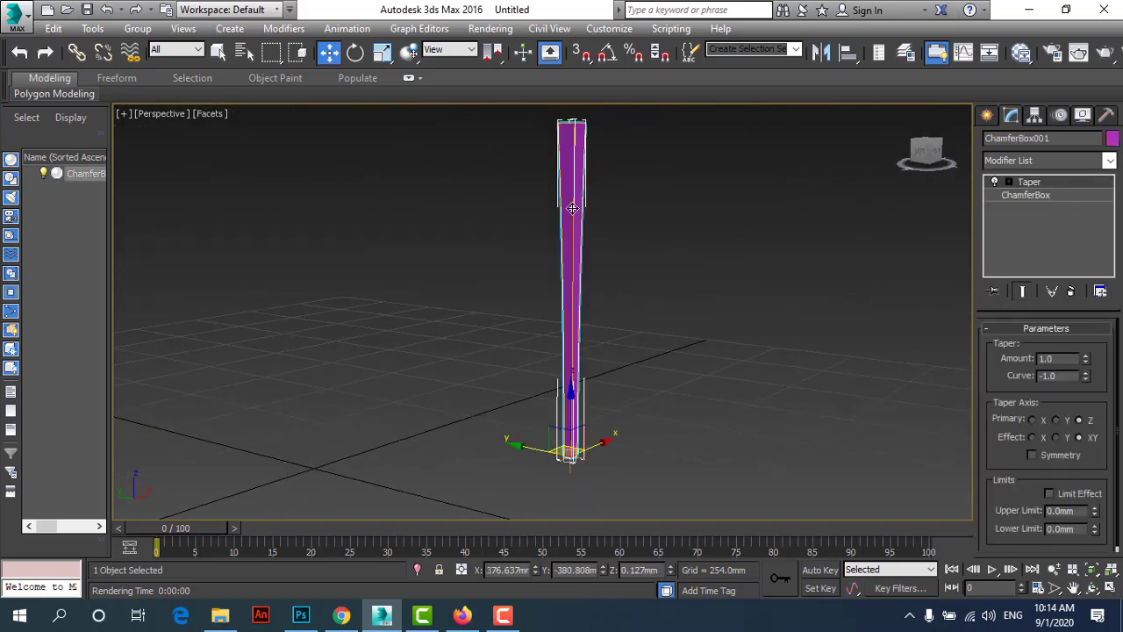
pyautogui.click(490, 28)
pyautogui.click(501, 40)
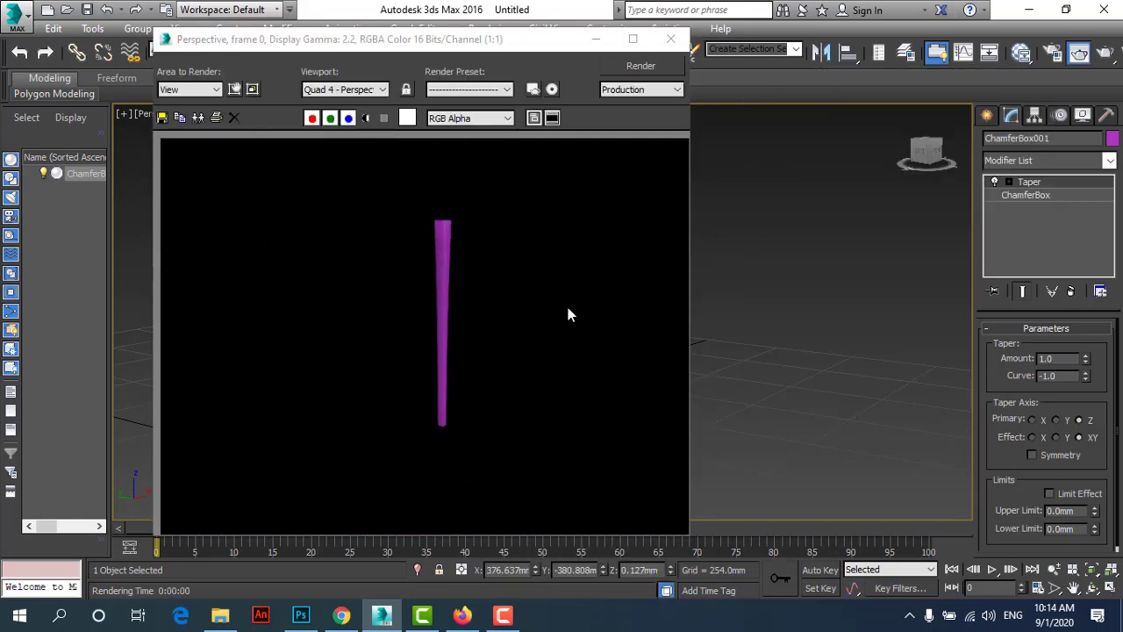
pyautogui.click(671, 38)
pyautogui.scroll(3, 589, 201)
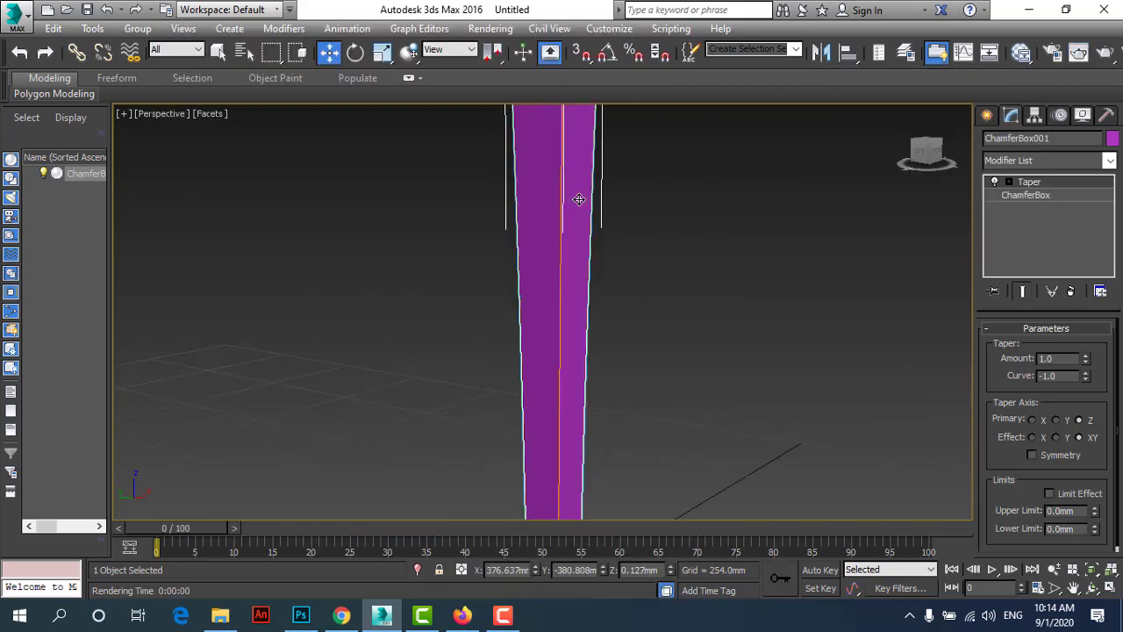
pyautogui.scroll(2, 579, 199)
pyautogui.click(490, 28)
pyautogui.click(504, 40)
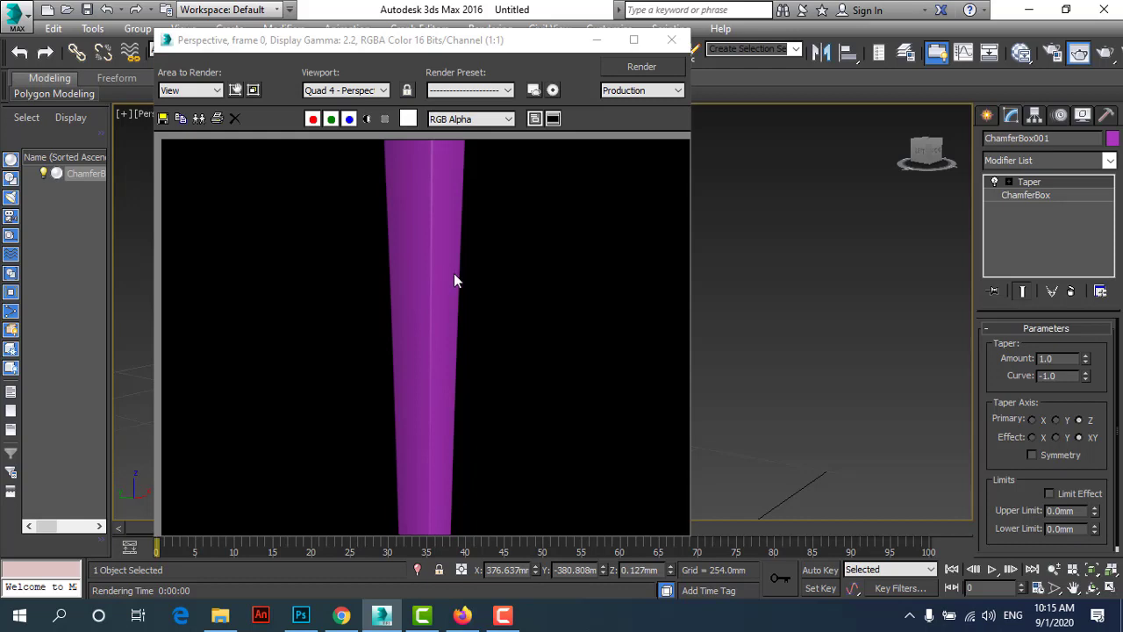
pyautogui.click(681, 41)
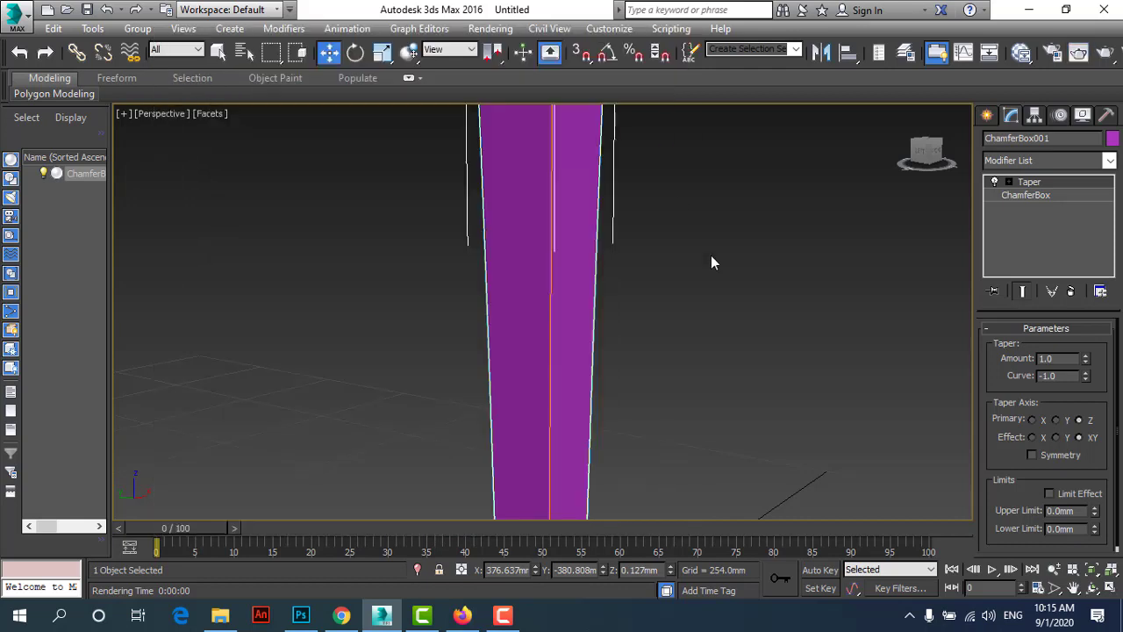
pyautogui.click(712, 258)
pyautogui.click(580, 289)
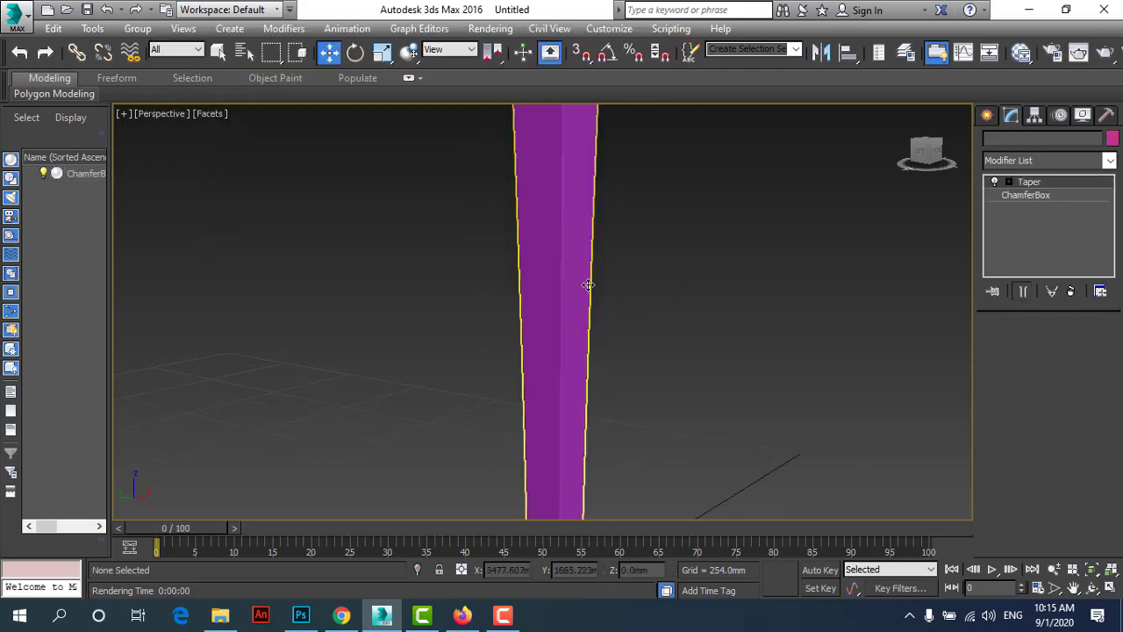
pyautogui.click(1112, 138)
# Change the leg's object colour from purple to light grey.
pyautogui.click(425, 317)
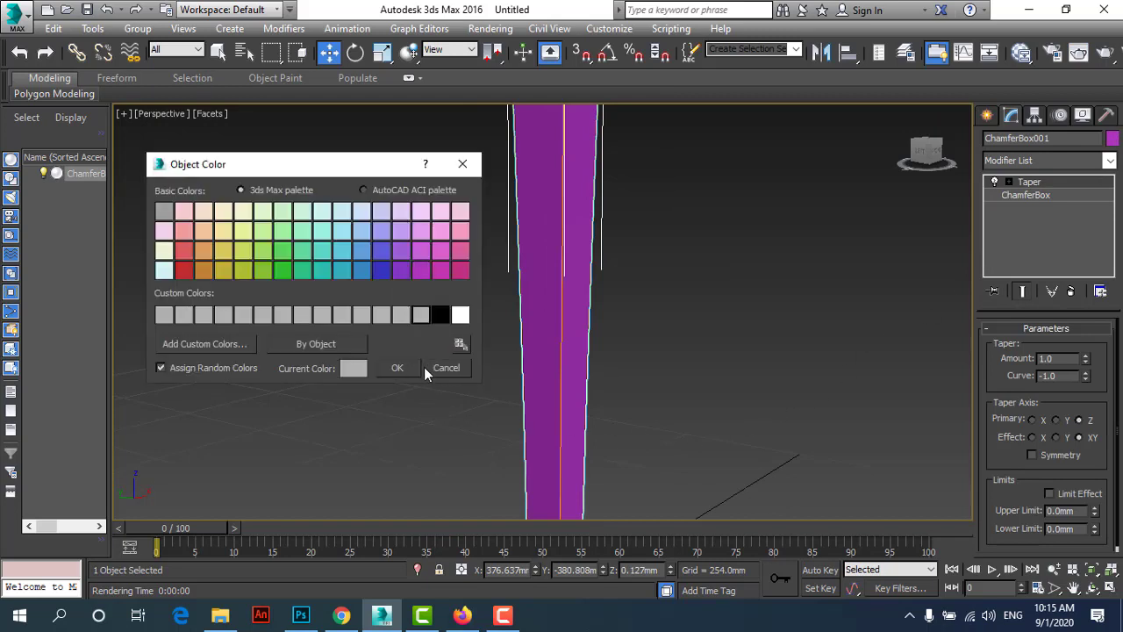
pyautogui.click(405, 368)
pyautogui.click(711, 386)
pyautogui.scroll(-2, 711, 392)
pyautogui.scroll(-2, 707, 391)
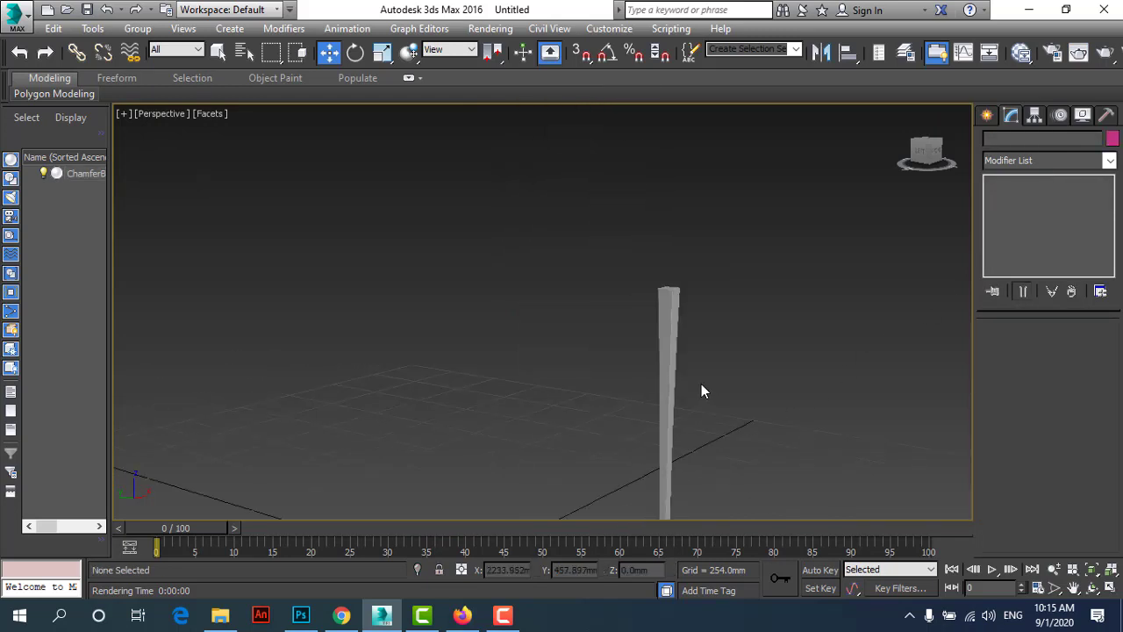
pyautogui.scroll(-1, 702, 389)
pyautogui.scroll(-2, 697, 392)
pyautogui.scroll(2, 690, 449)
pyautogui.click(656, 377)
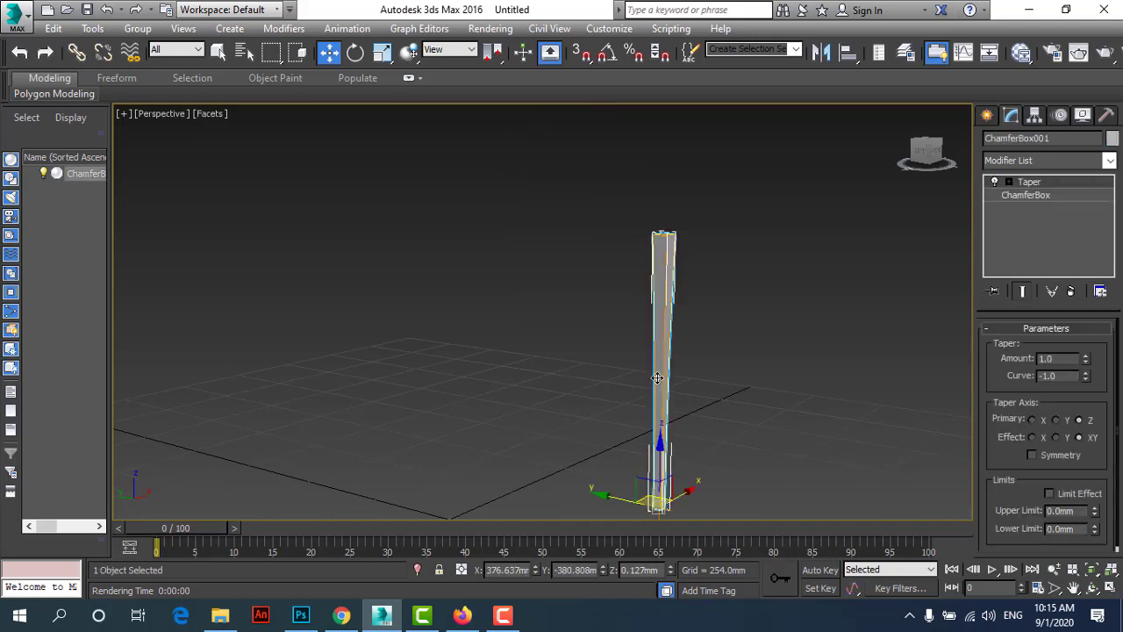
# Restore the four-viewport layout of Top, Front, Left and Perspective views.
pyautogui.click(1112, 588)
pyautogui.click(400, 296)
pyautogui.scroll(1, 370, 230)
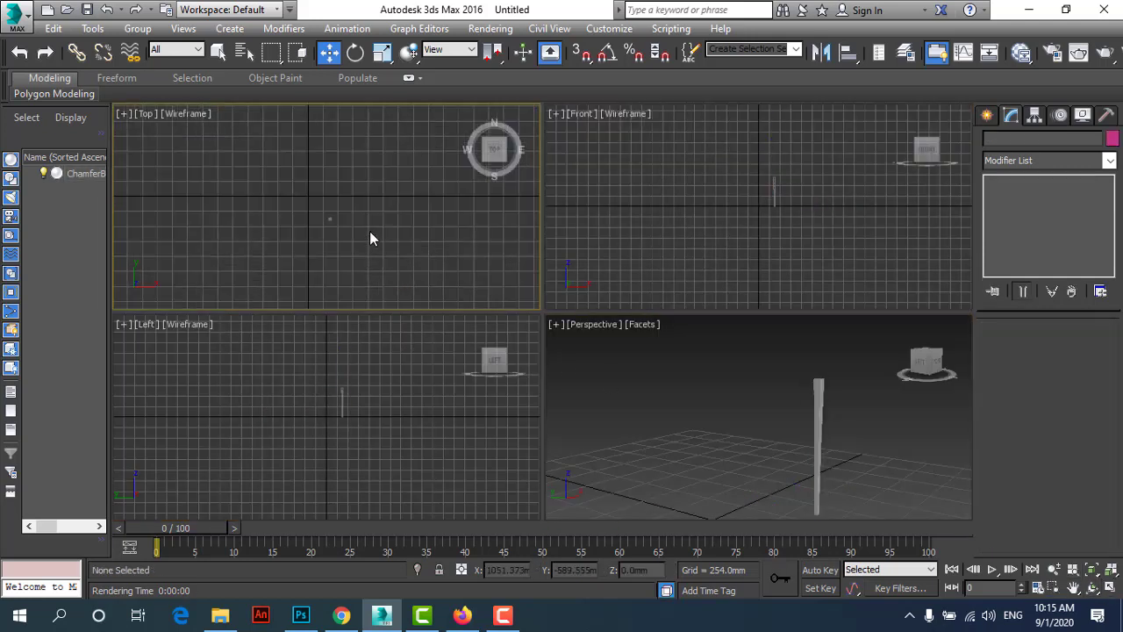
pyautogui.scroll(2, 370, 230)
pyautogui.moveTo(246, 174)
pyautogui.mouseDown()
pyautogui.moveTo(390, 276)
pyautogui.moveTo(431, 249)
pyautogui.mouseUp()
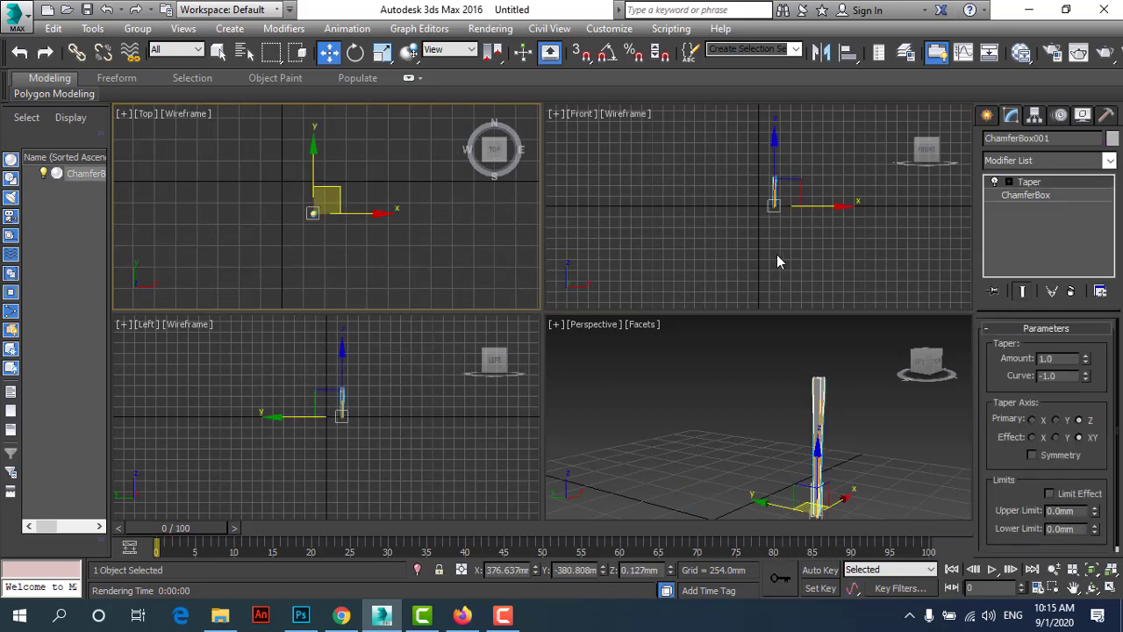
pyautogui.scroll(-2, 649, 392)
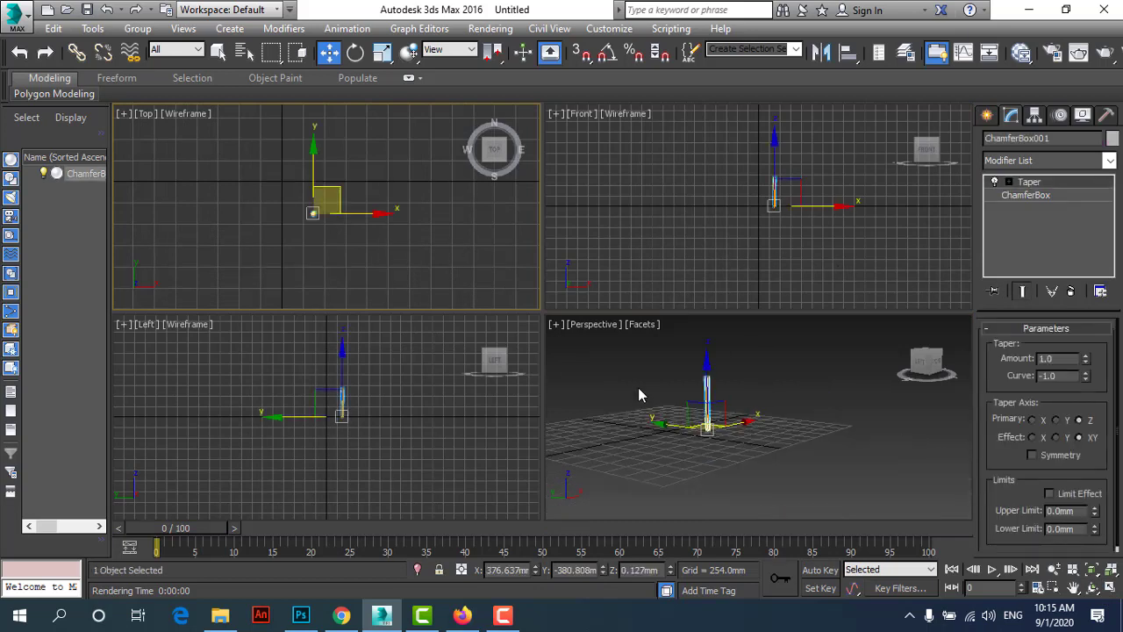
pyautogui.click(687, 227)
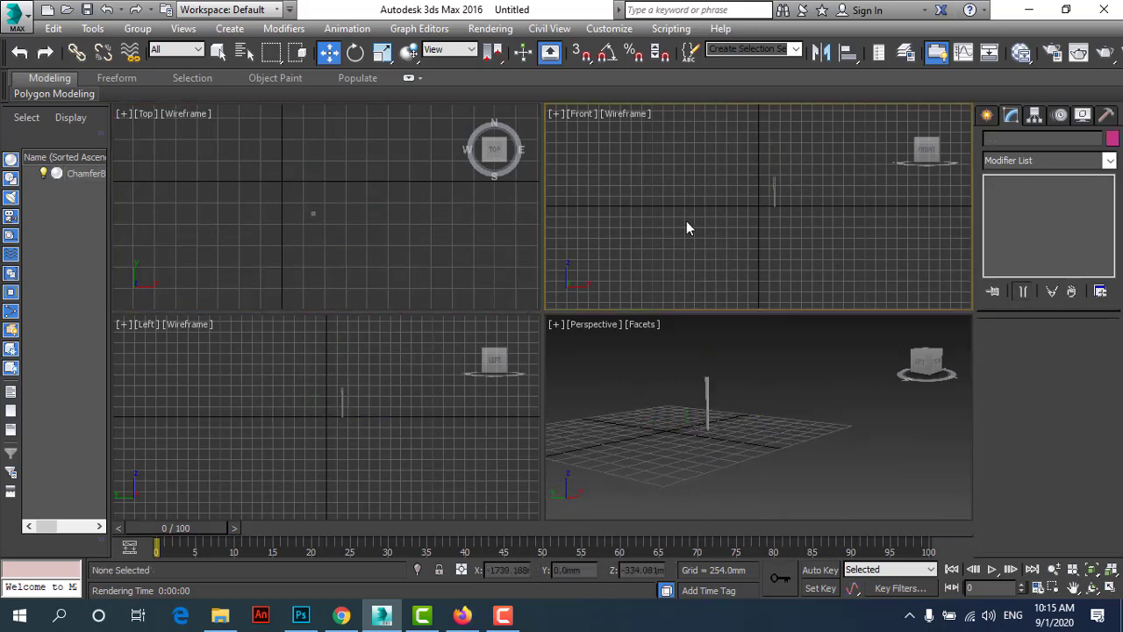
# Draw ChamferBox002 in the Top view, about 1572 × 2083 × 98 mm with a 432.34 mm fillet.
pyautogui.click(987, 115)
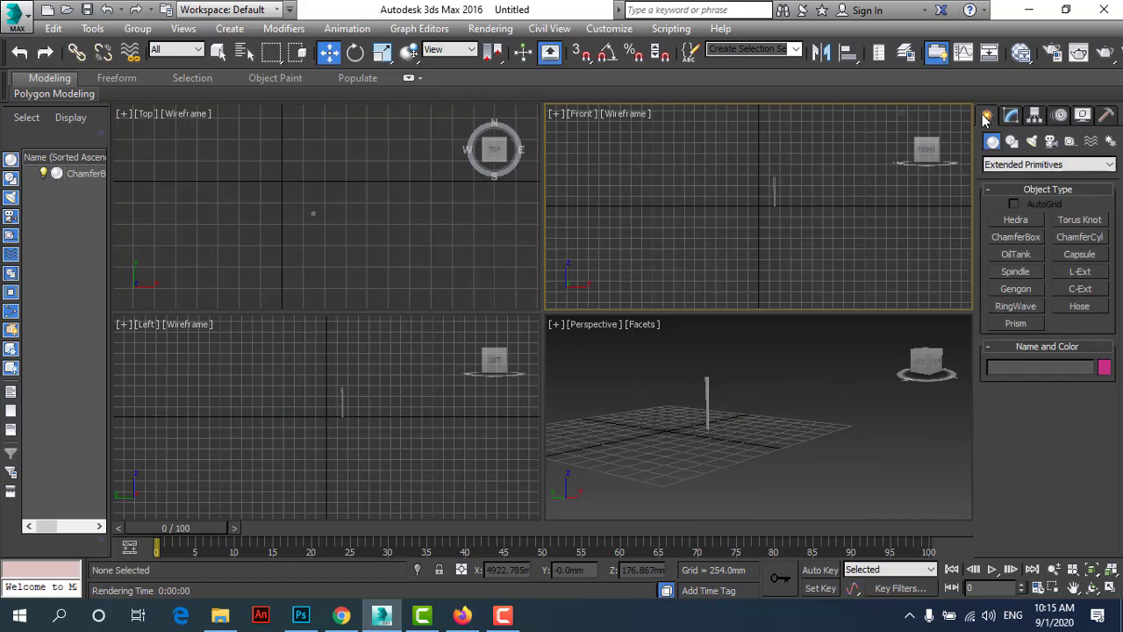
pyautogui.click(1015, 236)
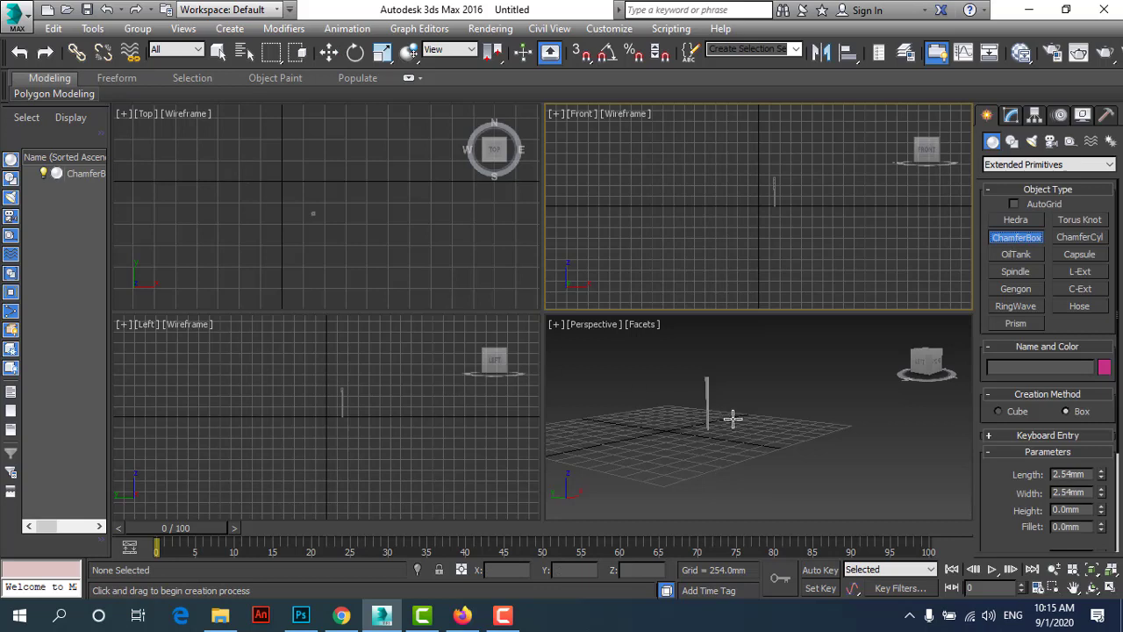
pyautogui.moveTo(775, 201); pyautogui.dragTo(830, 249)
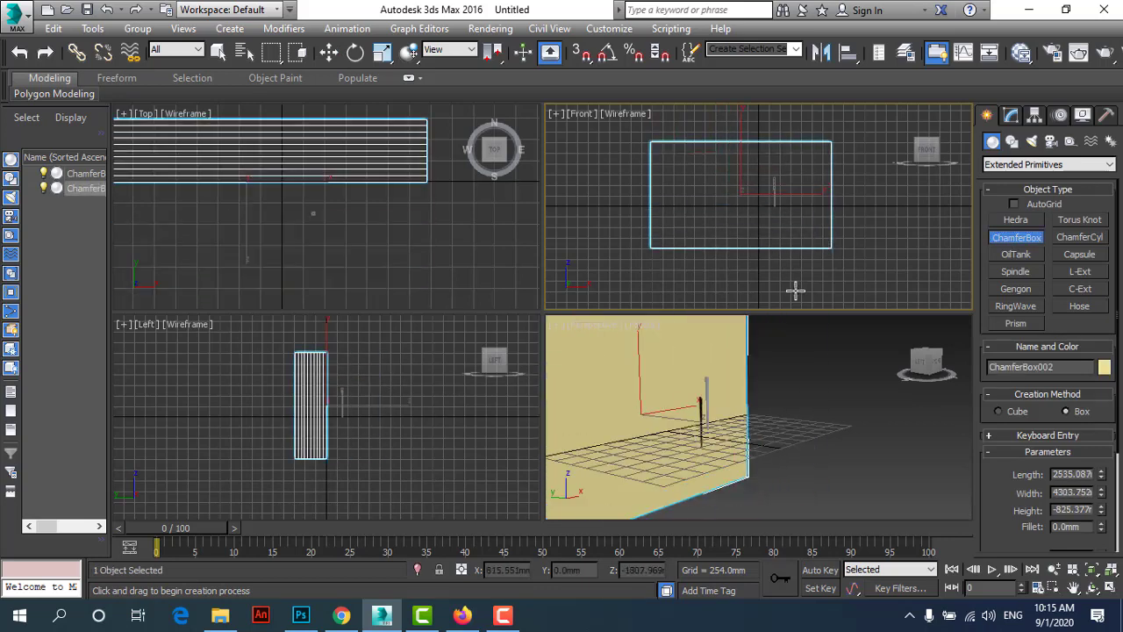
pyautogui.rightClick(747, 231)
pyautogui.moveTo(245, 351); pyautogui.dragTo(412, 453)
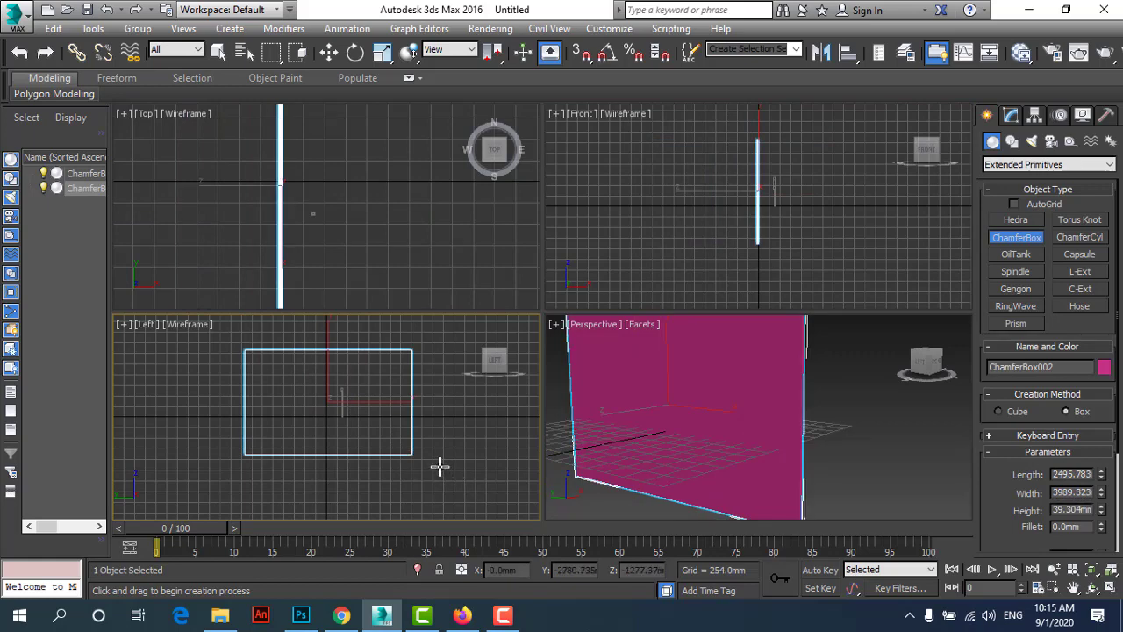
pyautogui.rightClick(439, 467)
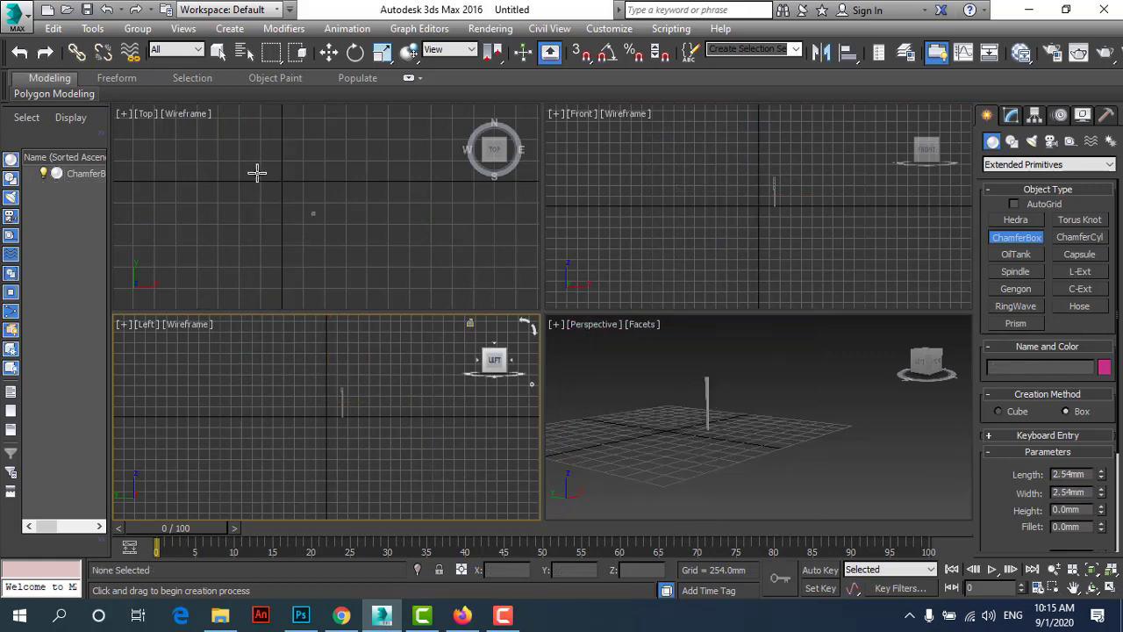
pyautogui.moveTo(228, 146); pyautogui.dragTo(403, 278)
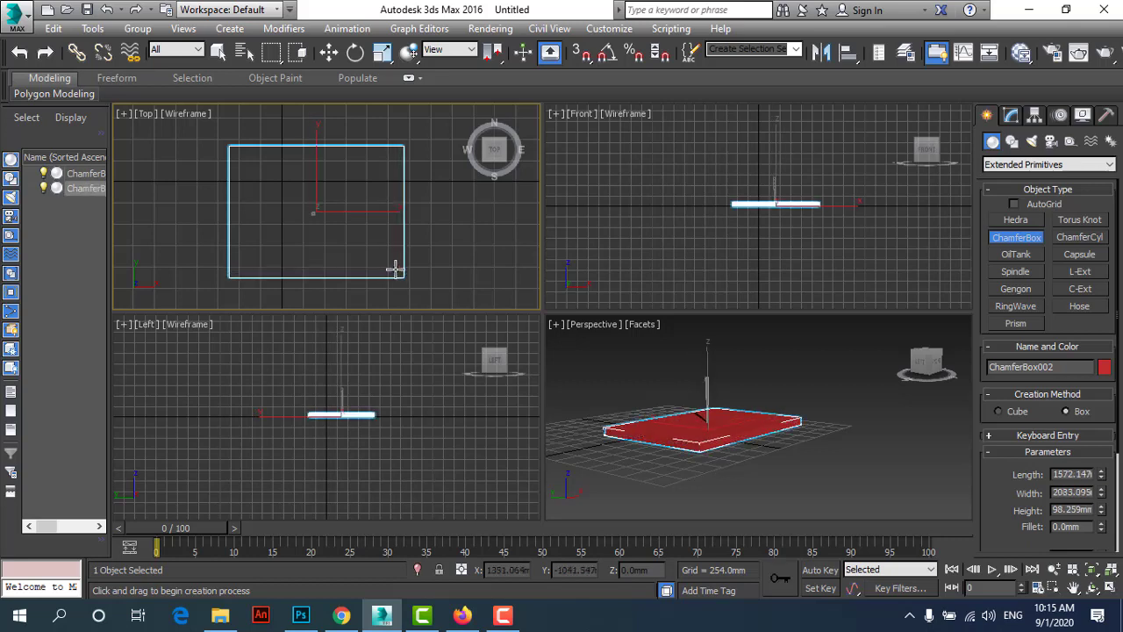
pyautogui.click(395, 269)
pyautogui.click(381, 234)
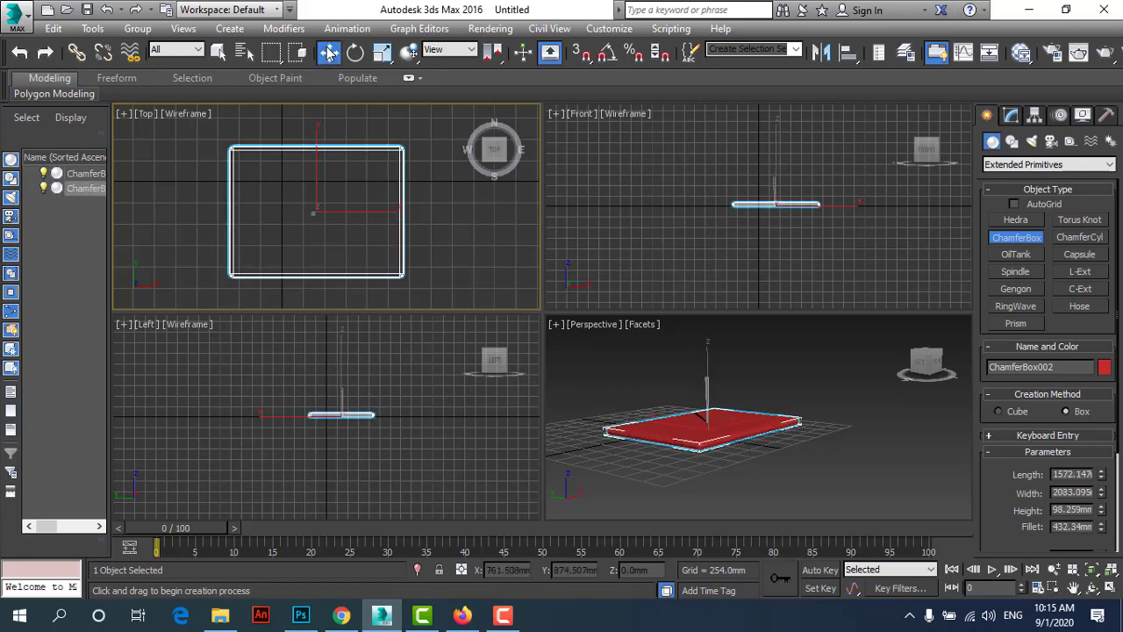
pyautogui.click(329, 52)
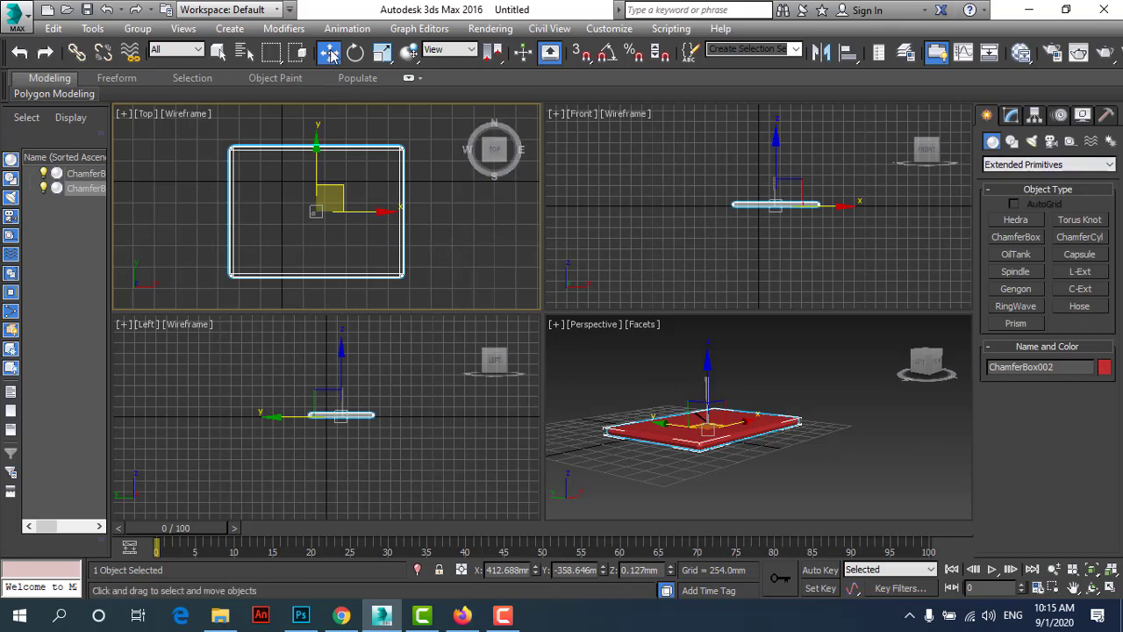
pyautogui.click(1010, 117)
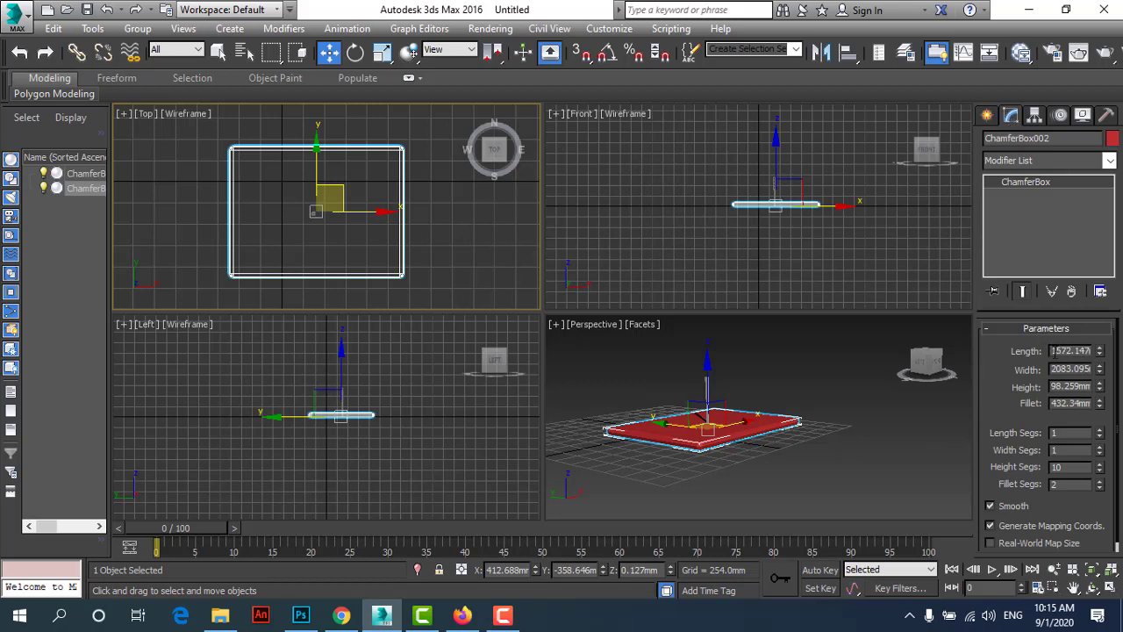
# Set ChamferBox002's Length to 1000, Width to 1200 and Height to 60 mm.
pyautogui.doubleClick(1052, 351)
pyautogui.write('1000')
pyautogui.press('Return')
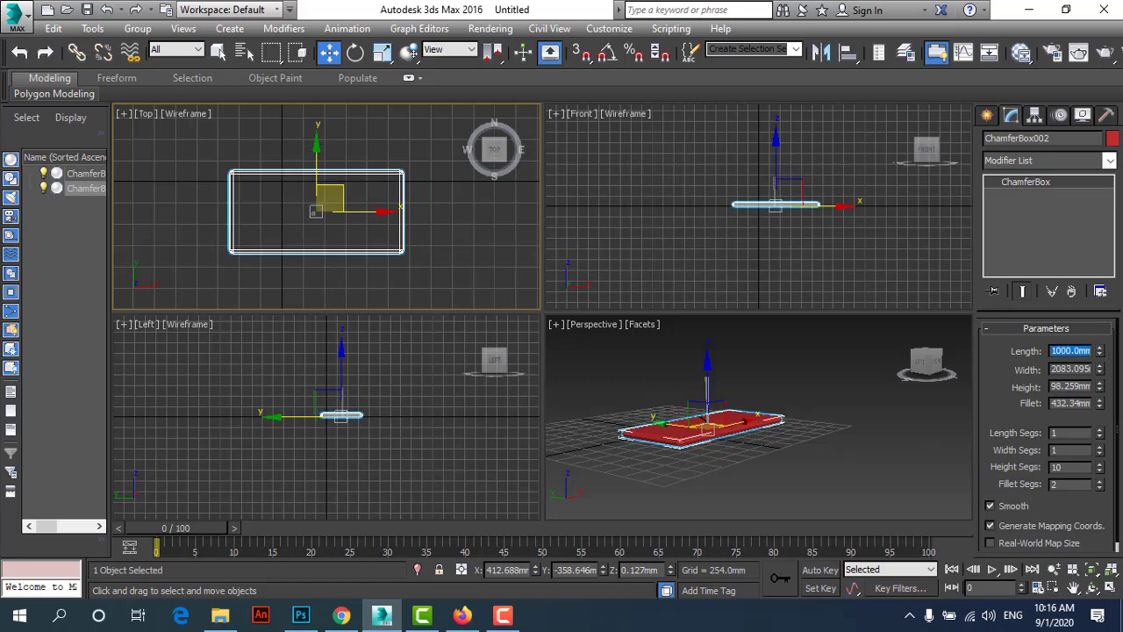
pyautogui.click(1063, 369)
pyautogui.moveTo(1055, 368); pyautogui.dragTo(1107, 370)
pyautogui.write('200')
pyautogui.press('Return')
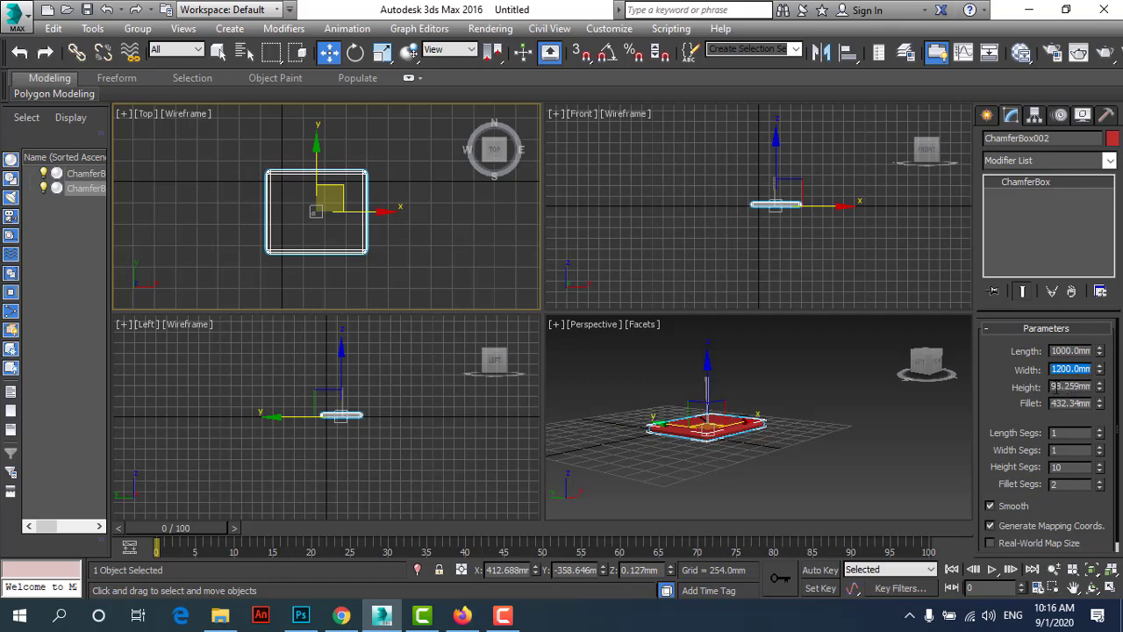
pyautogui.moveTo(1053, 386); pyautogui.dragTo(1108, 393)
pyautogui.write('60')
pyautogui.press('Return')
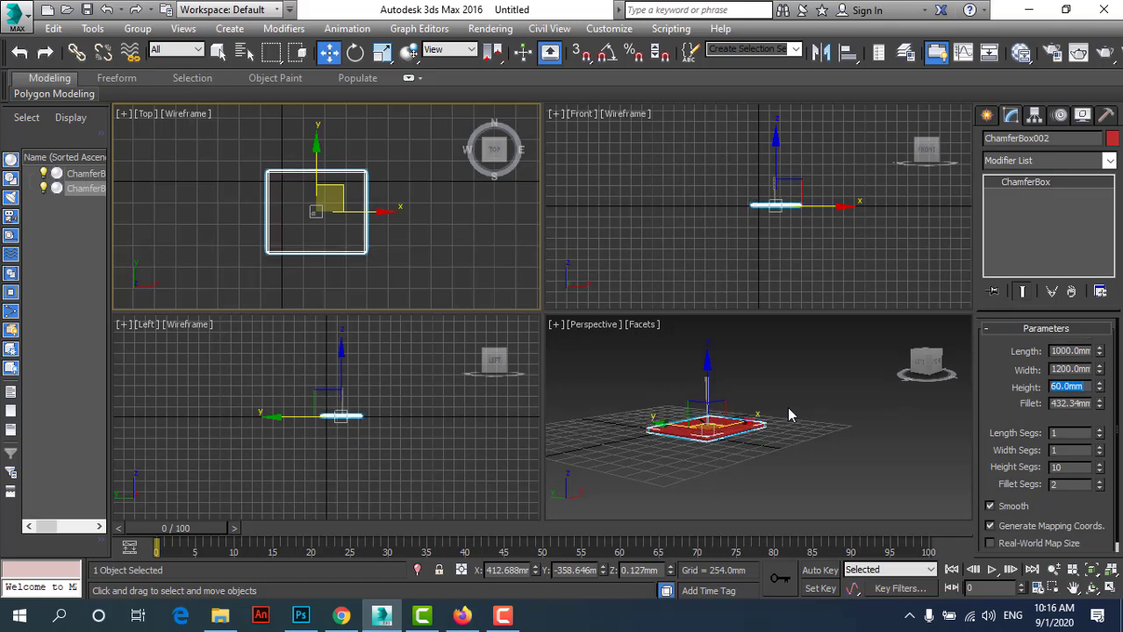
pyautogui.click(767, 458)
# Frame the tabletop in the Perspective view and switch its shading to Edged Faces.
pyautogui.scroll(3, 712, 436)
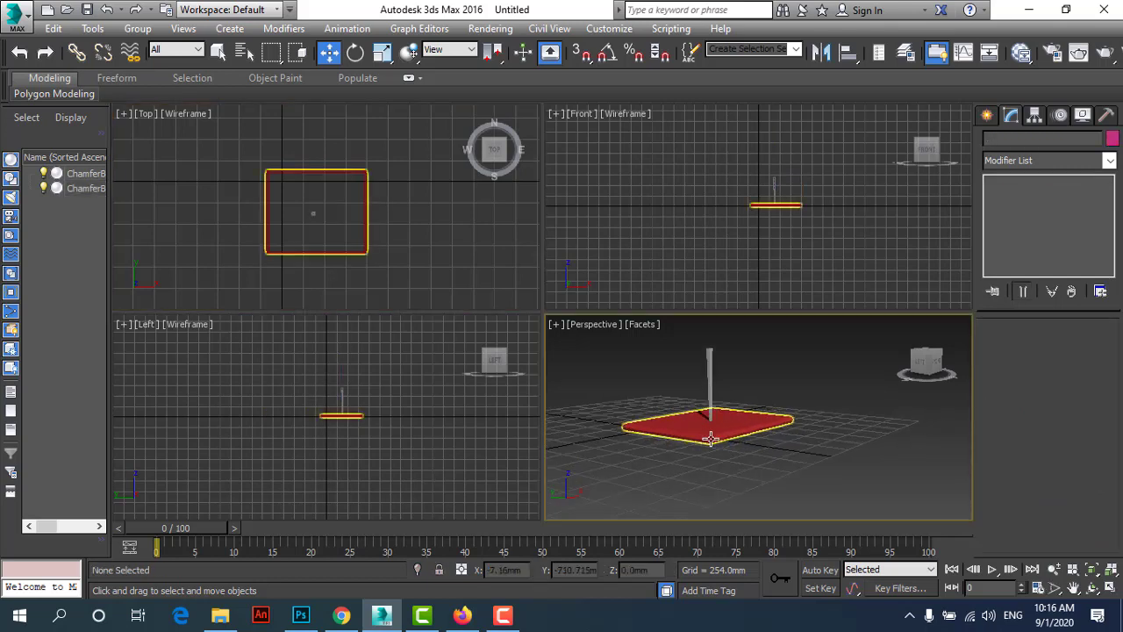
pyautogui.scroll(3, 908, 513)
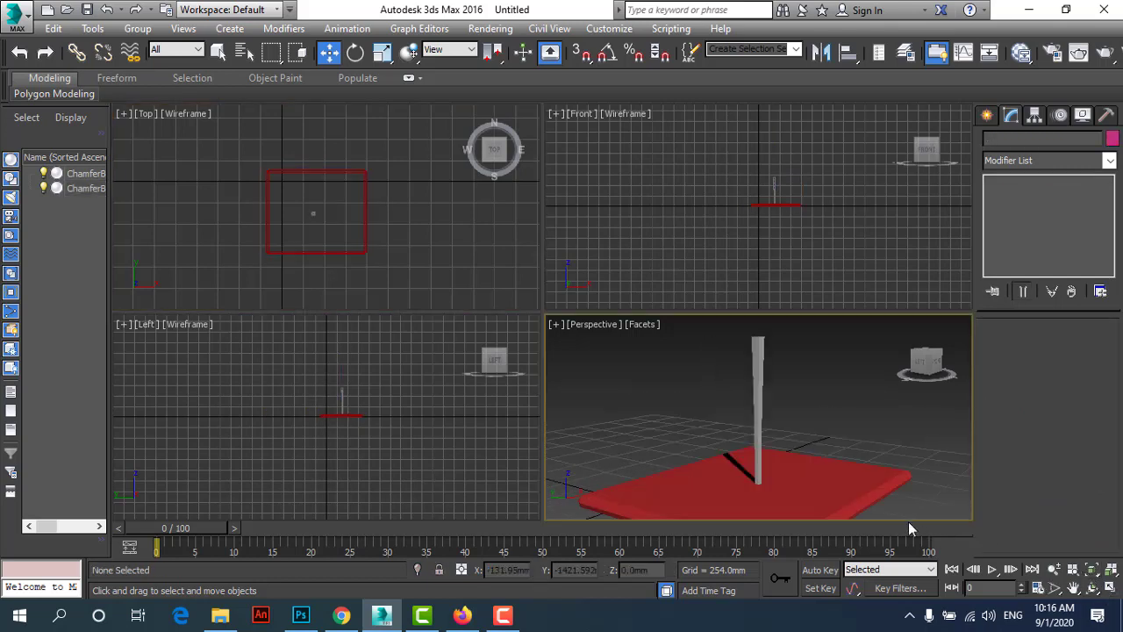
pyautogui.click(1074, 587)
pyautogui.moveTo(812, 426)
pyautogui.mouseDown()
pyautogui.moveTo(732, 401)
pyautogui.moveTo(710, 409)
pyautogui.mouseUp()
pyautogui.scroll(-4, 711, 409)
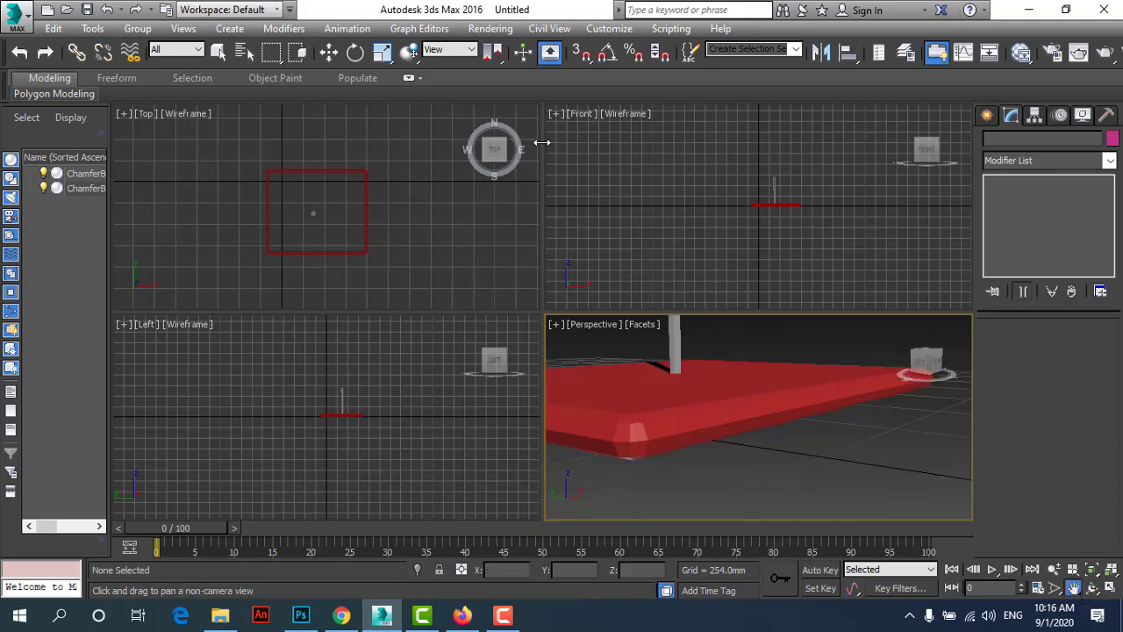
pyautogui.click(337, 58)
pyautogui.click(642, 324)
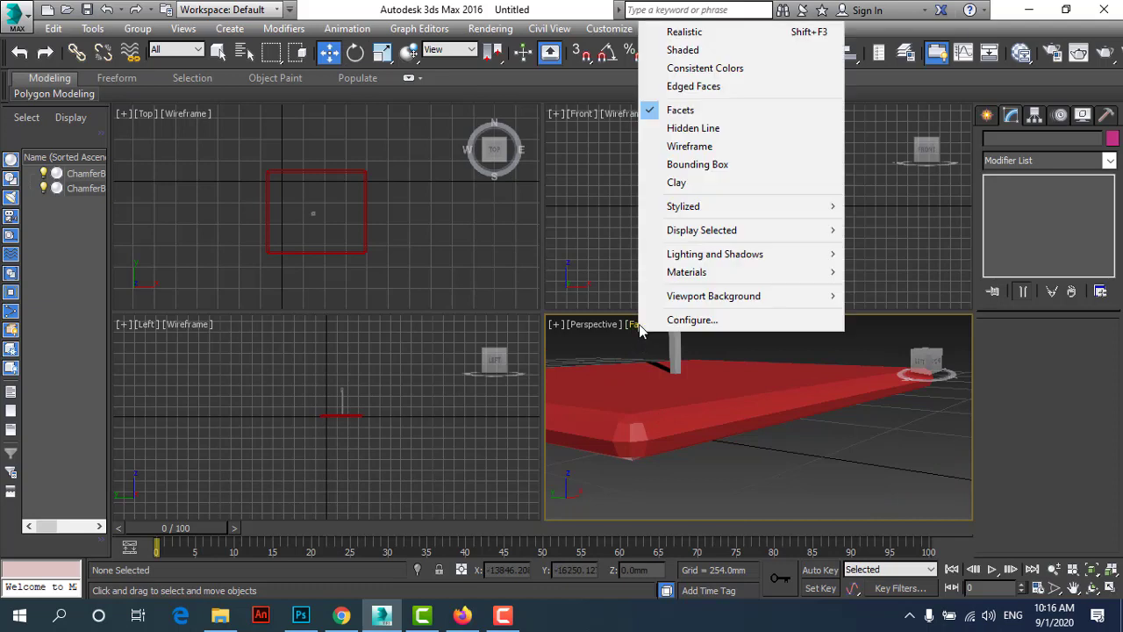
pyautogui.click(692, 86)
pyautogui.click(692, 383)
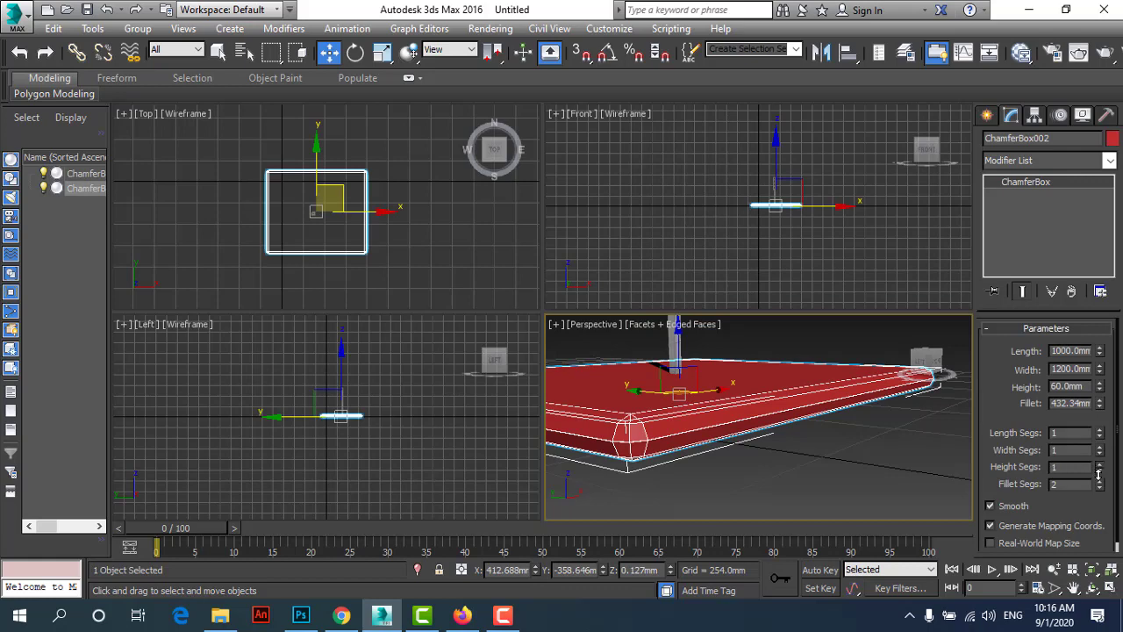
# Set the tabletop to 1 height segment and 10 fillet segments, then render the view.
pyautogui.click(1098, 464)
pyautogui.moveTo(1099, 484); pyautogui.dragTo(1095, 474)
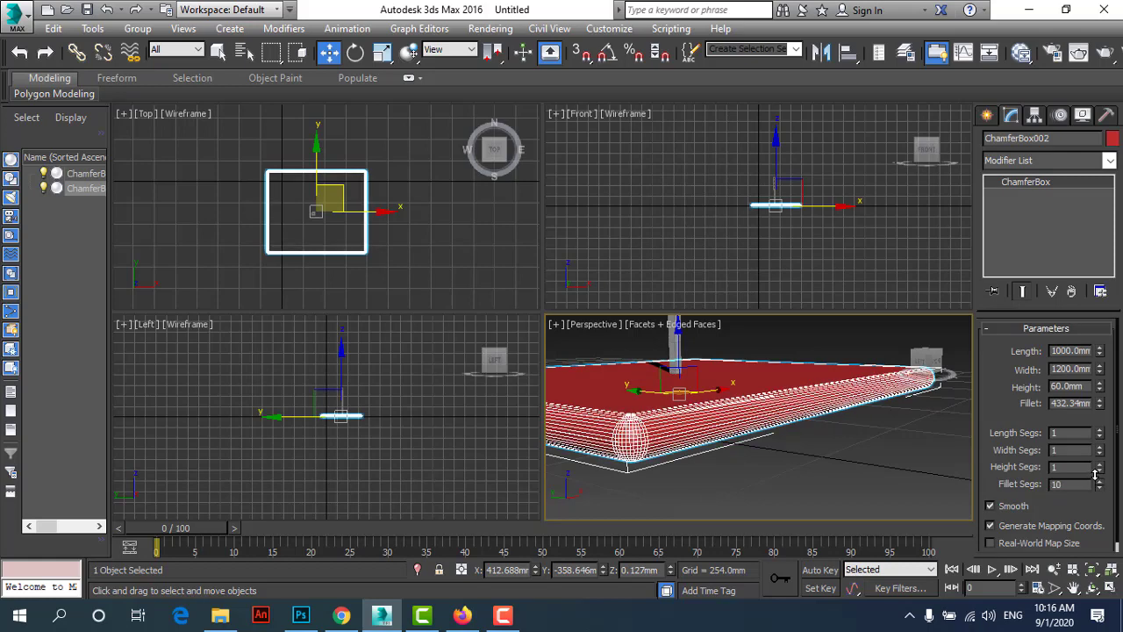
pyautogui.click(761, 437)
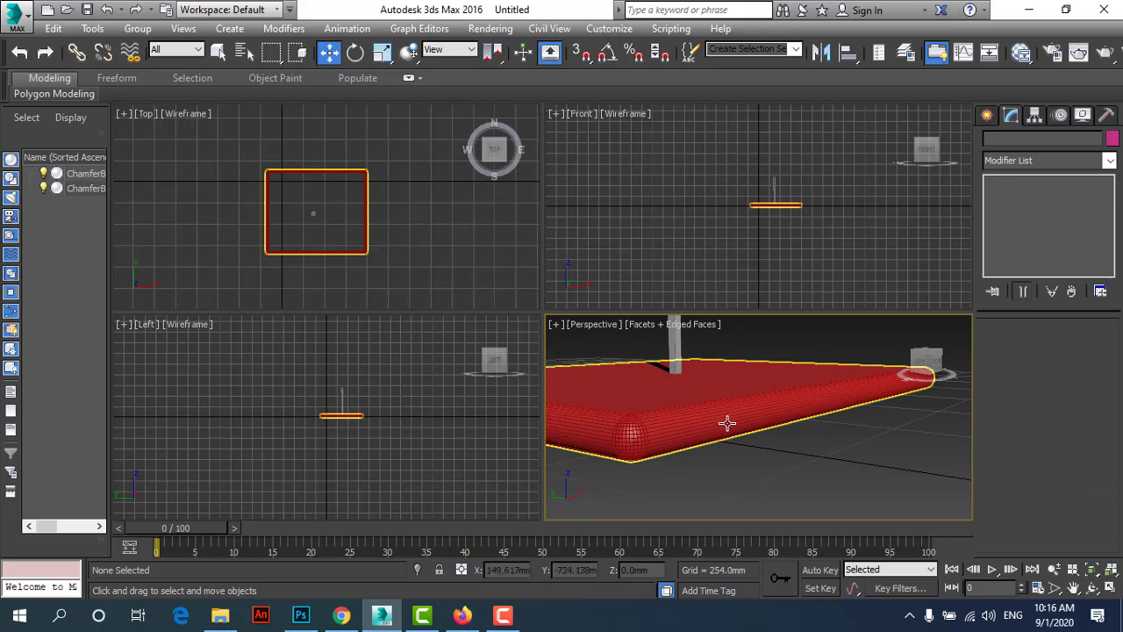
pyautogui.click(487, 29)
pyautogui.click(498, 41)
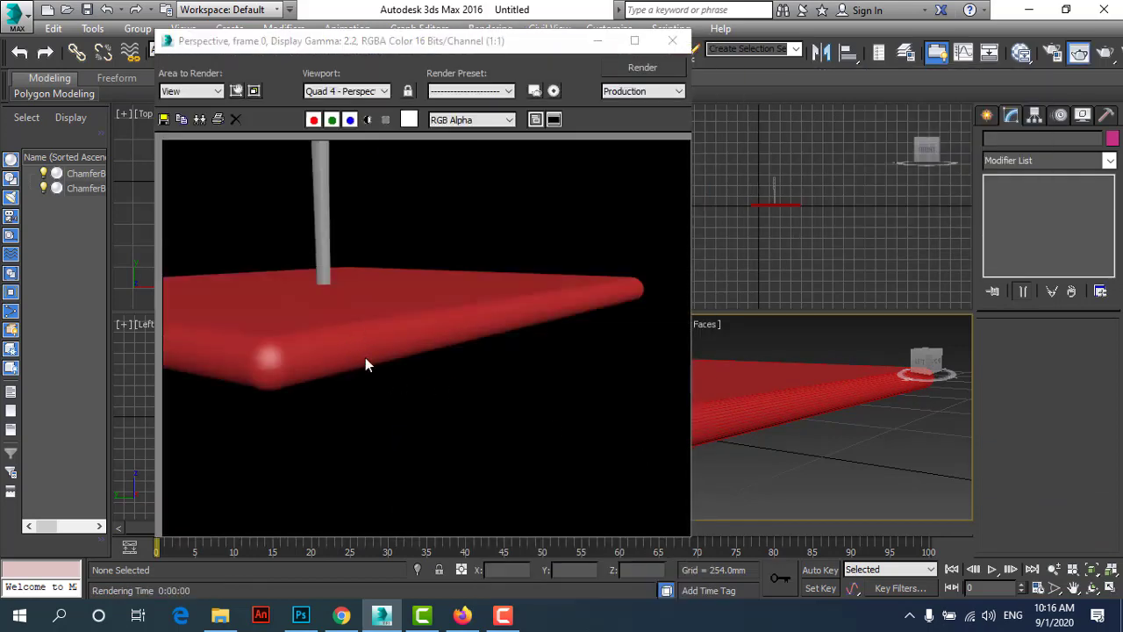
# Drop the tabletop's Fillet Segs to 2 and render the Perspective view again.
pyautogui.click(672, 41)
pyautogui.click(741, 419)
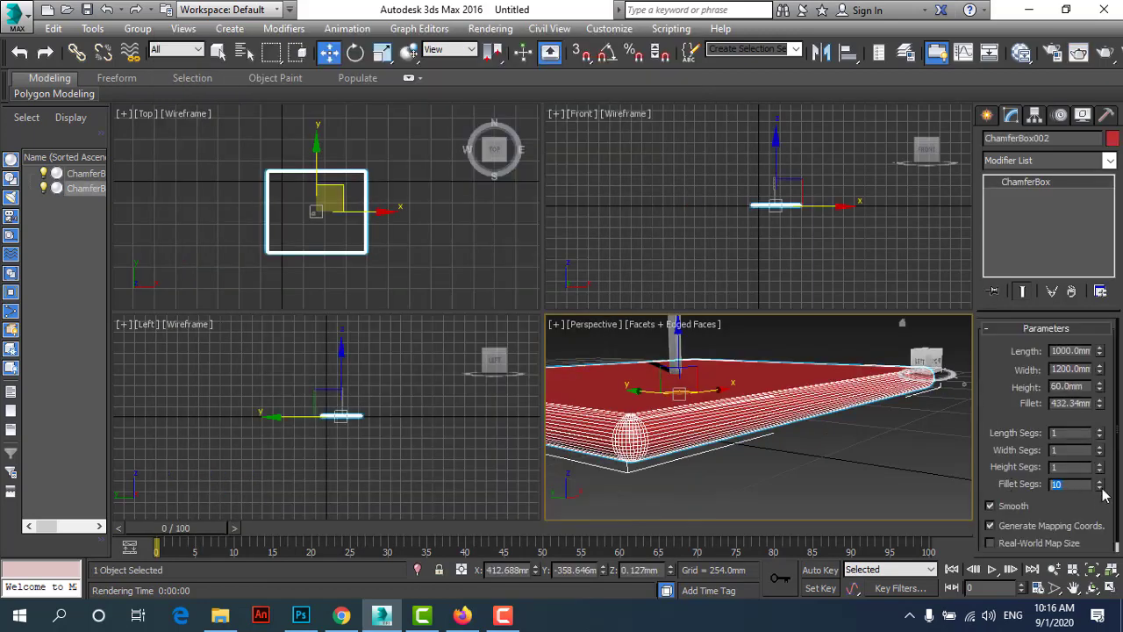
pyautogui.rightClick(1100, 488)
pyautogui.click(1099, 482)
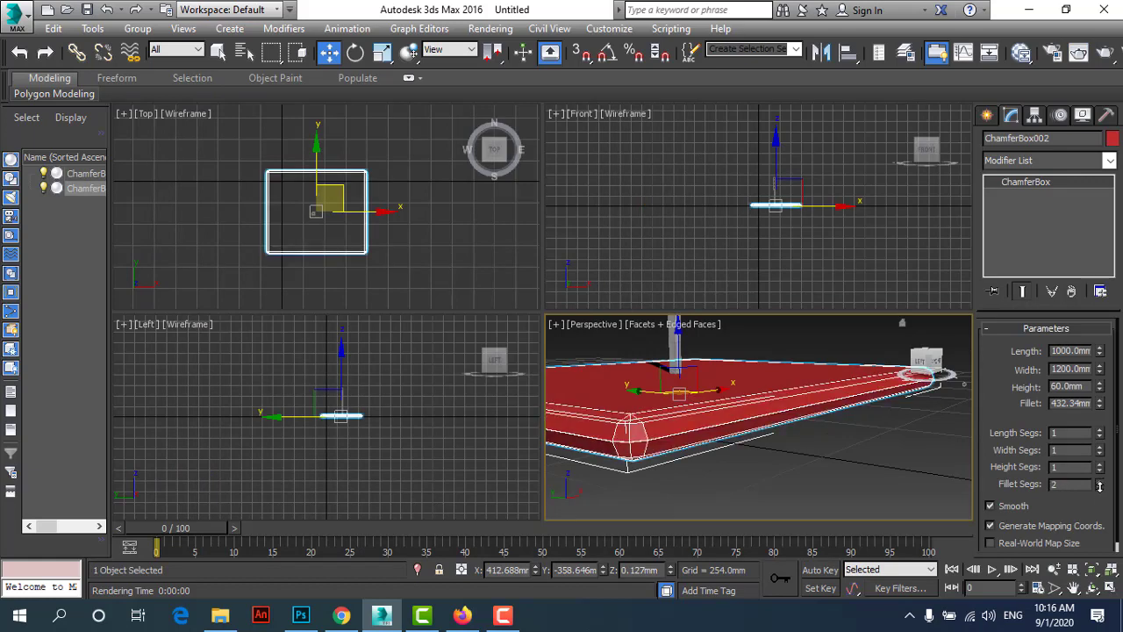
pyautogui.click(490, 28)
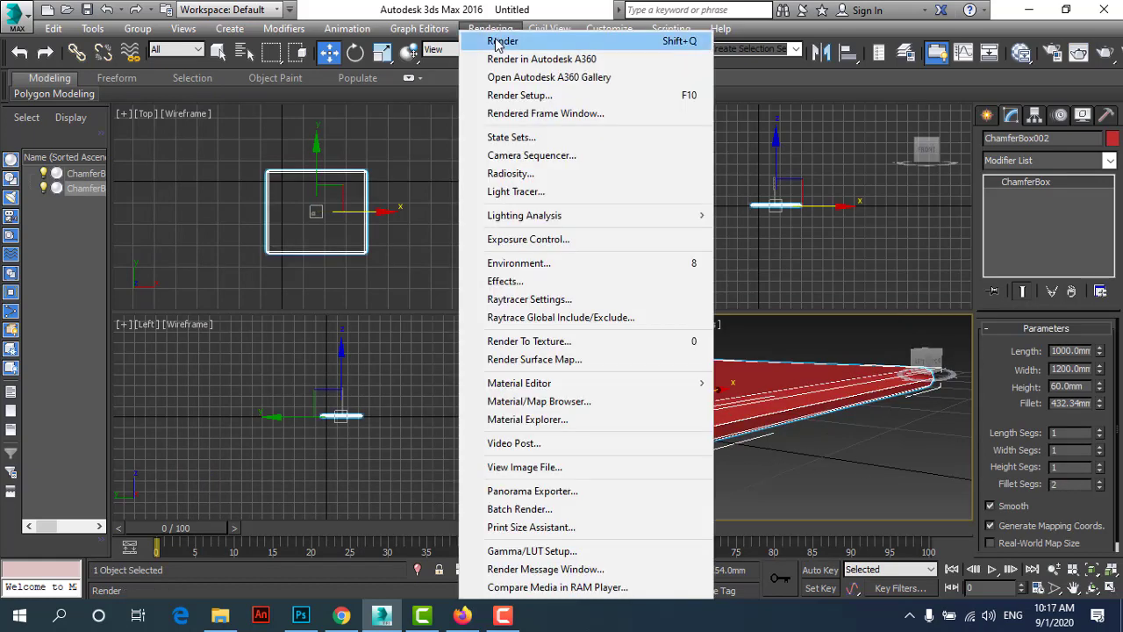
pyautogui.click(500, 40)
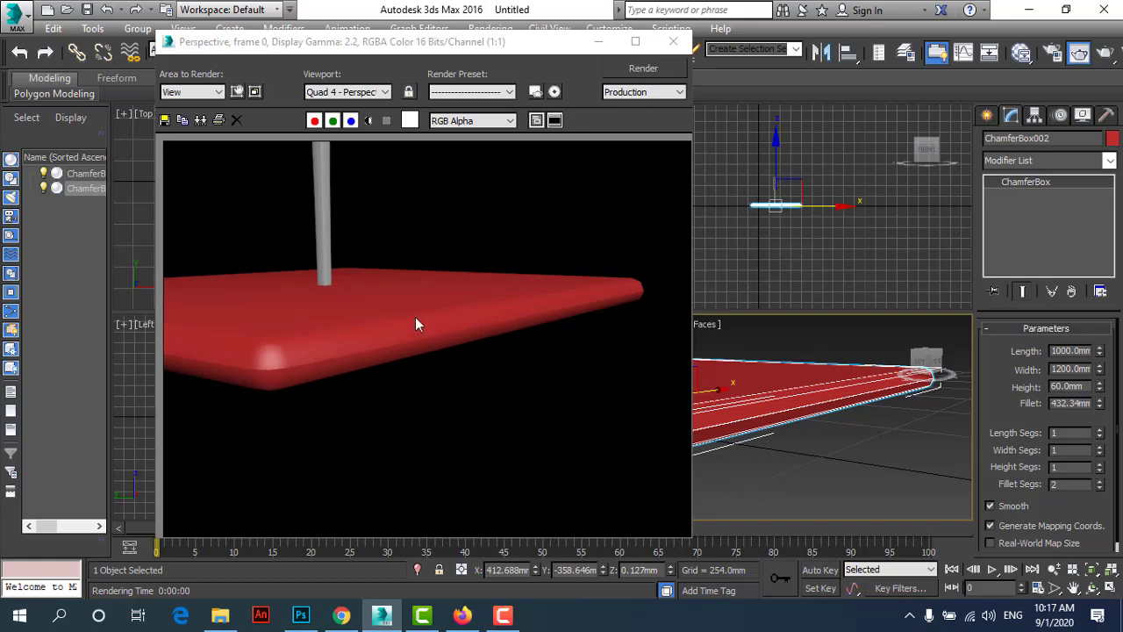
pyautogui.click(673, 41)
# Reset the tabletop's Height, Width and Length segments to 1 each.
pyautogui.click(804, 478)
pyautogui.click(721, 443)
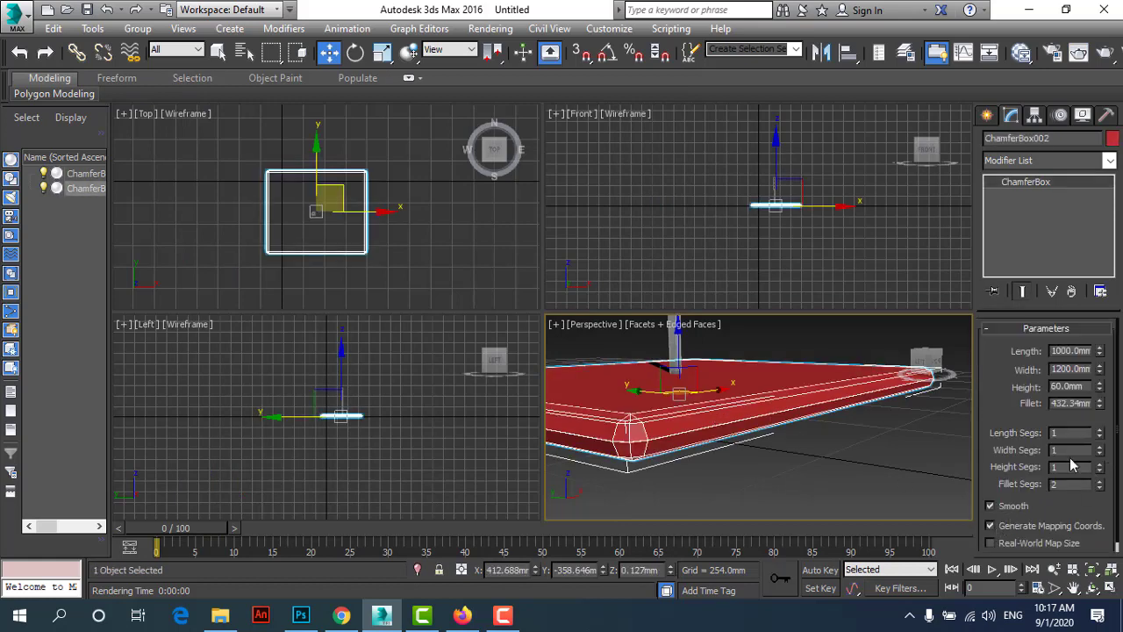
pyautogui.moveTo(1100, 467)
pyautogui.moveTo(1101, 471); pyautogui.dragTo(1104, 491)
pyautogui.moveTo(1100, 451); pyautogui.dragTo(1101, 429)
pyautogui.rightClick(1097, 436)
pyautogui.rightClick(1100, 432)
pyautogui.rightClick(1101, 430)
pyautogui.click(875, 481)
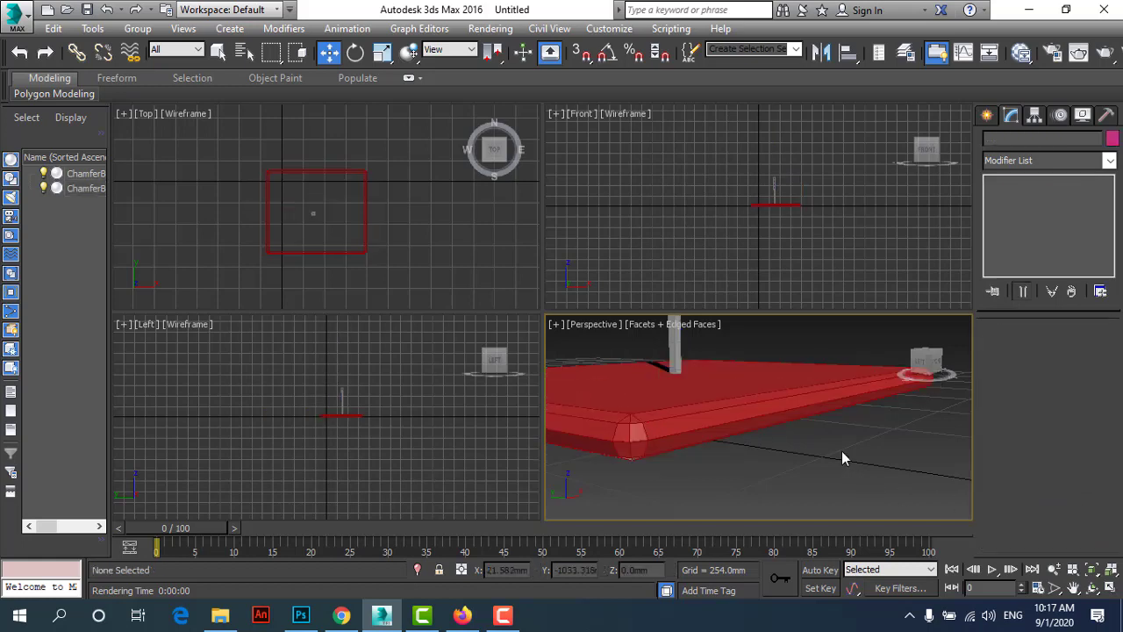
pyautogui.click(740, 391)
pyautogui.scroll(-5, 765, 442)
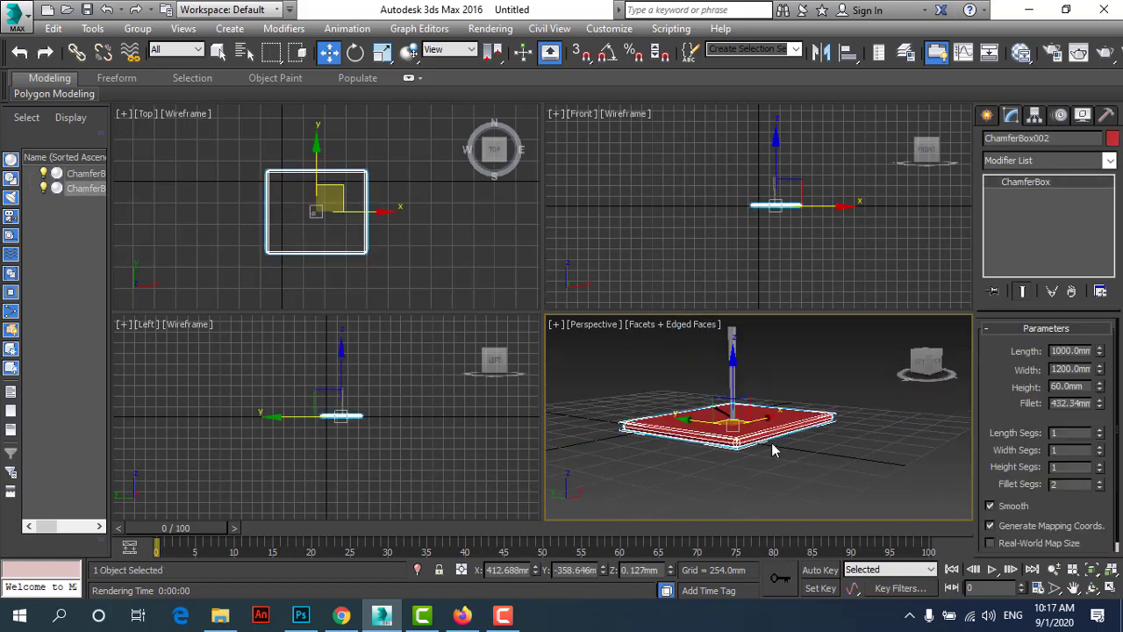
# Change the tabletop's object colour to grey.
pyautogui.click(1112, 138)
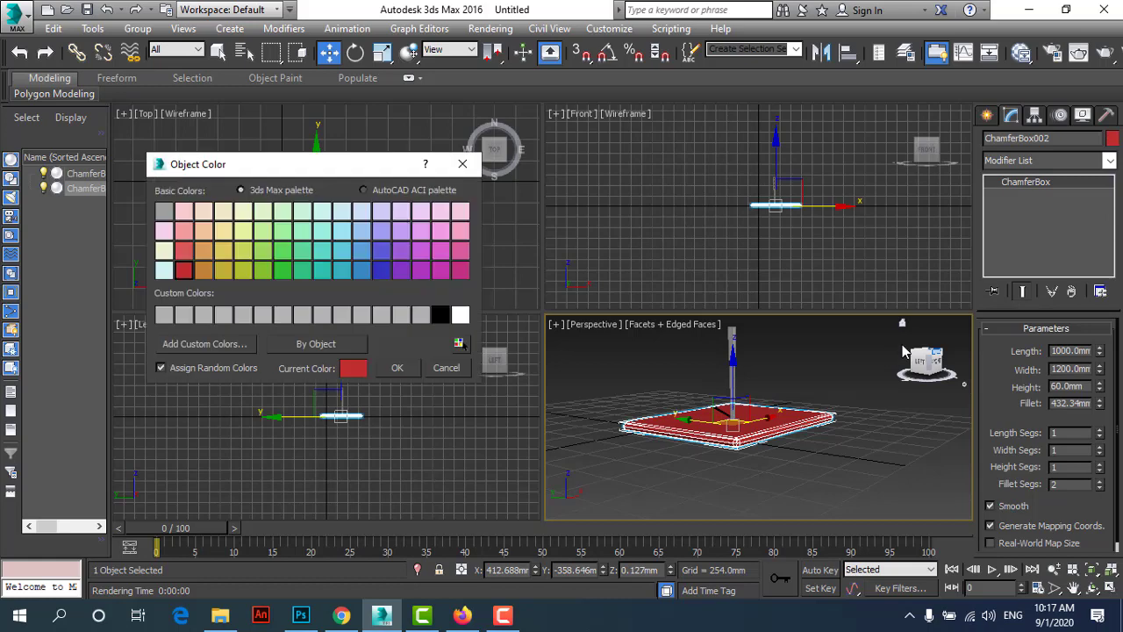
pyautogui.click(426, 316)
pyautogui.click(397, 367)
pyautogui.click(626, 455)
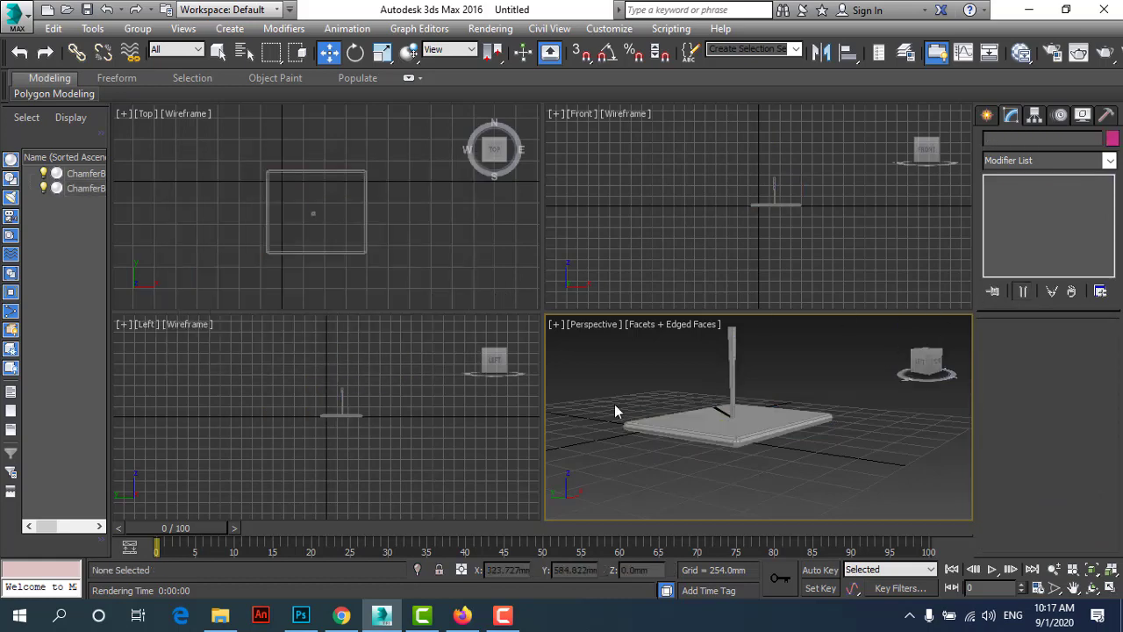
pyautogui.click(667, 421)
pyautogui.scroll(-3, 737, 487)
pyautogui.scroll(4, 752, 447)
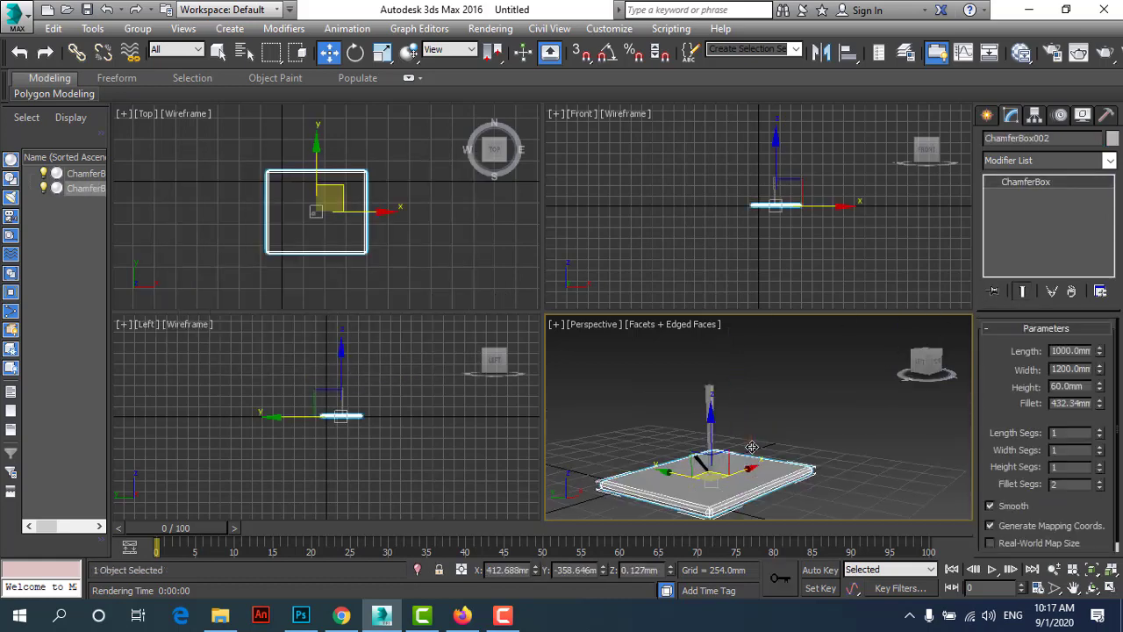
# In the Front view, move the tabletop up to the leg's top, then partway back down.
pyautogui.click(782, 269)
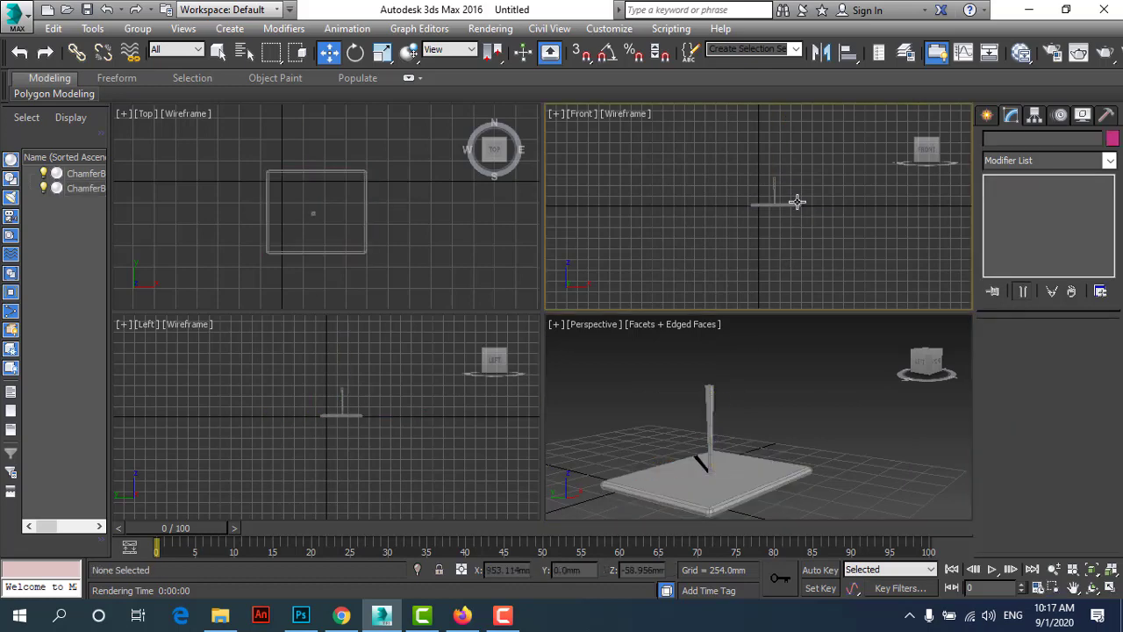
pyautogui.click(796, 203)
pyautogui.scroll(5, 773, 185)
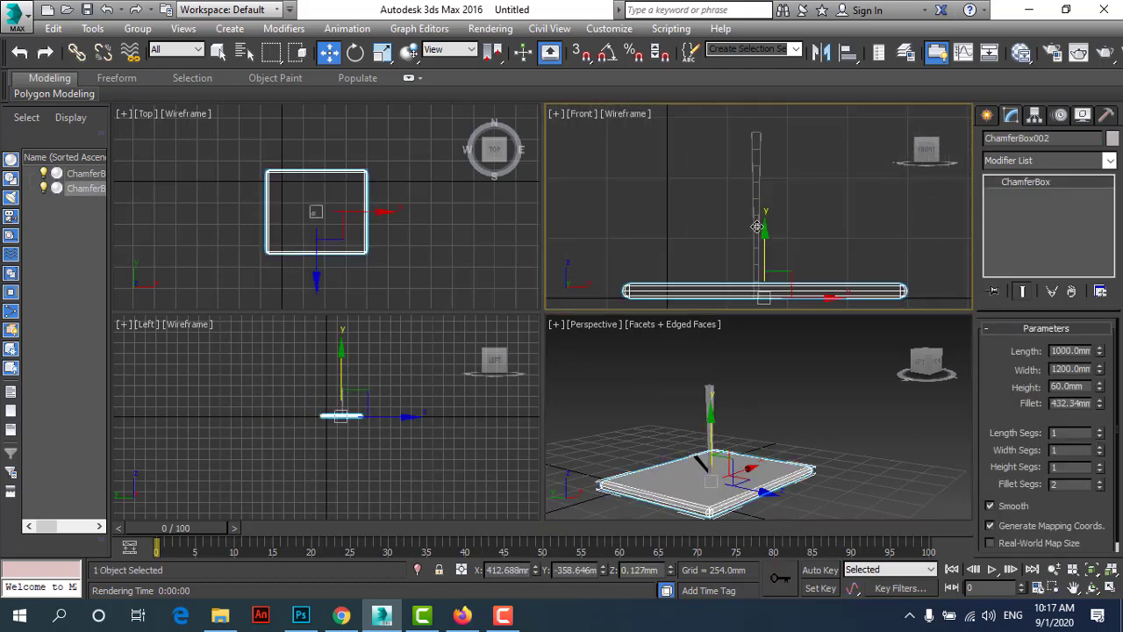
pyautogui.scroll(1, 733, 189)
pyautogui.click(744, 189)
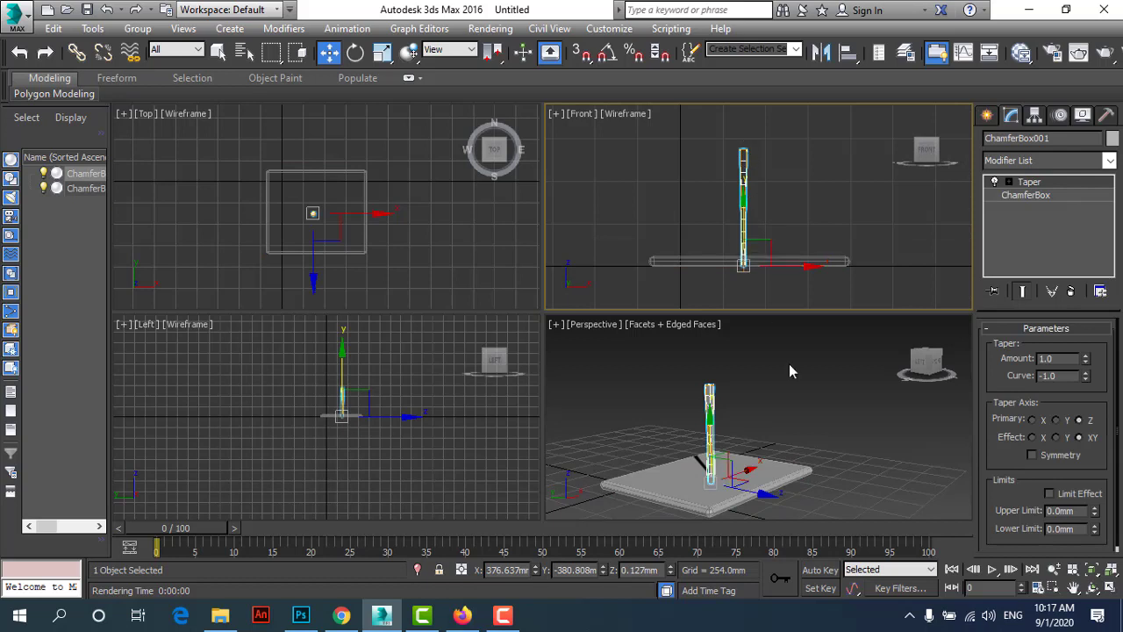
pyautogui.click(767, 470)
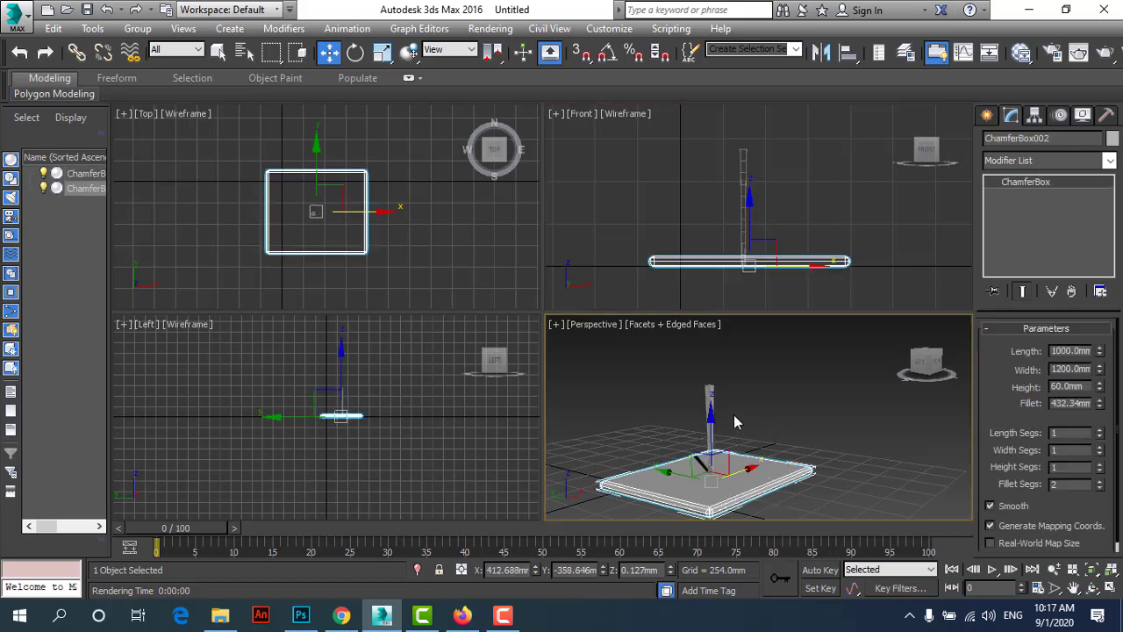
pyautogui.moveTo(712, 415)
pyautogui.mouseDown()
pyautogui.moveTo(713, 321)
pyautogui.moveTo(702, 407)
pyautogui.mouseUp()
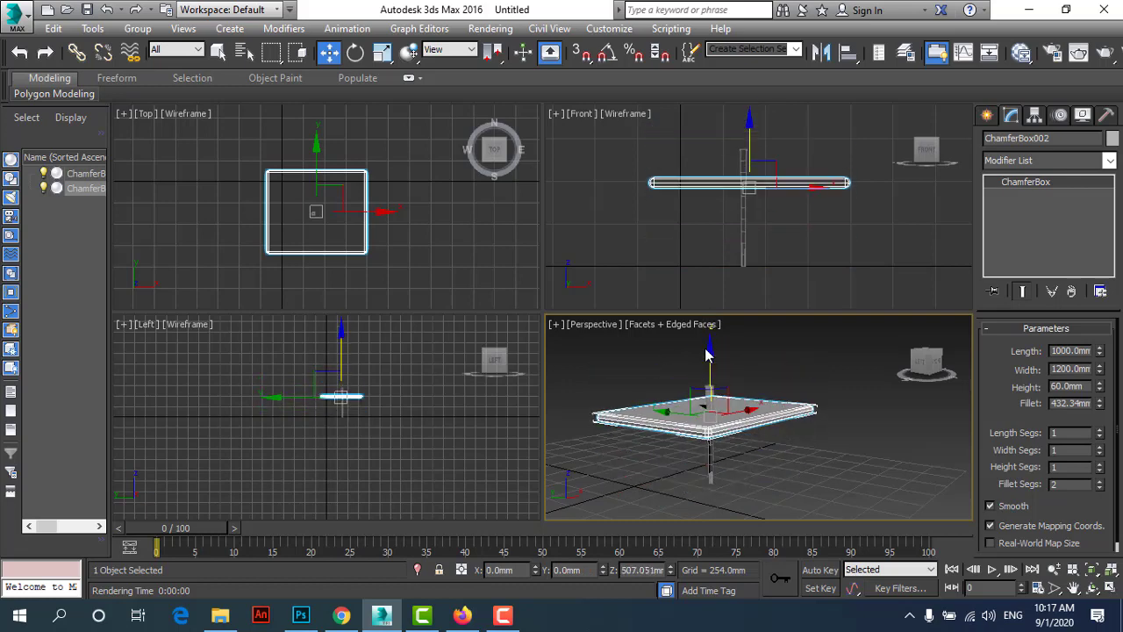
pyautogui.moveTo(713, 415)
pyautogui.mouseDown()
pyautogui.moveTo(718, 350)
pyautogui.moveTo(713, 444)
pyautogui.mouseUp()
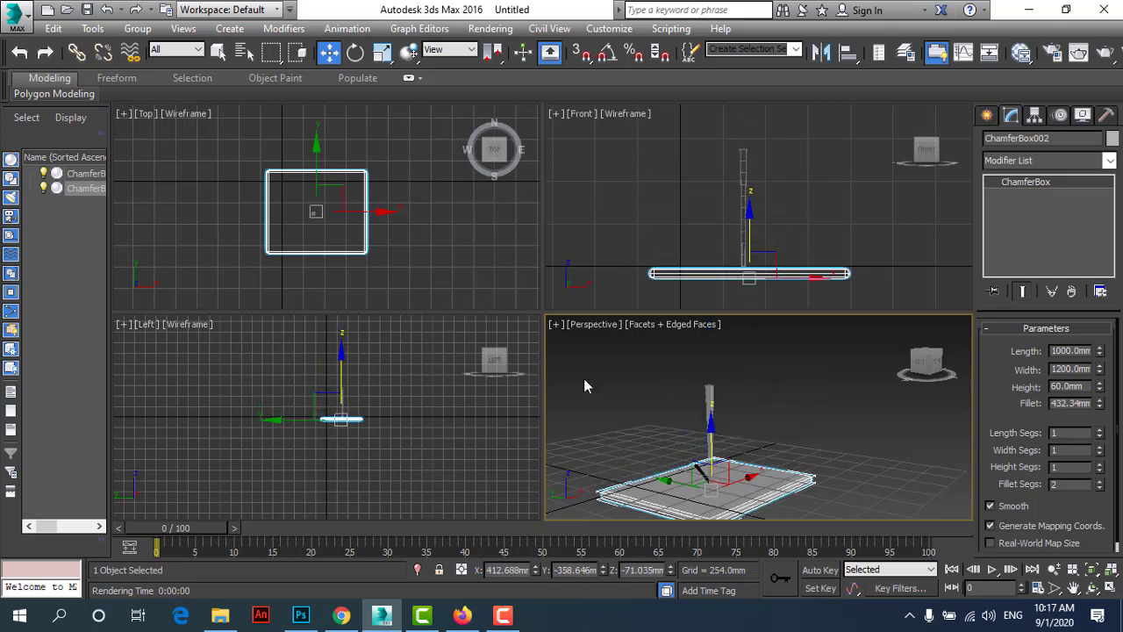
# Reposition the tabletop again in the Front view so the slab lies beneath the leg's lower end.
pyautogui.click(475, 300)
pyautogui.click(395, 402)
pyautogui.click(597, 242)
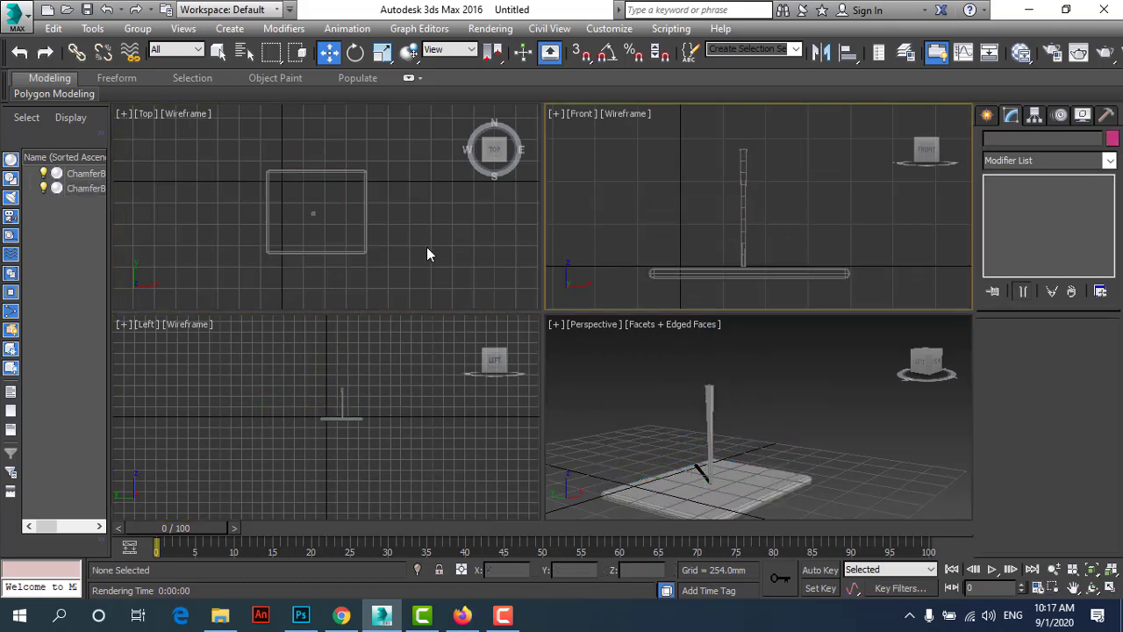
pyautogui.click(427, 249)
pyautogui.click(468, 406)
pyautogui.click(700, 148)
pyautogui.click(711, 273)
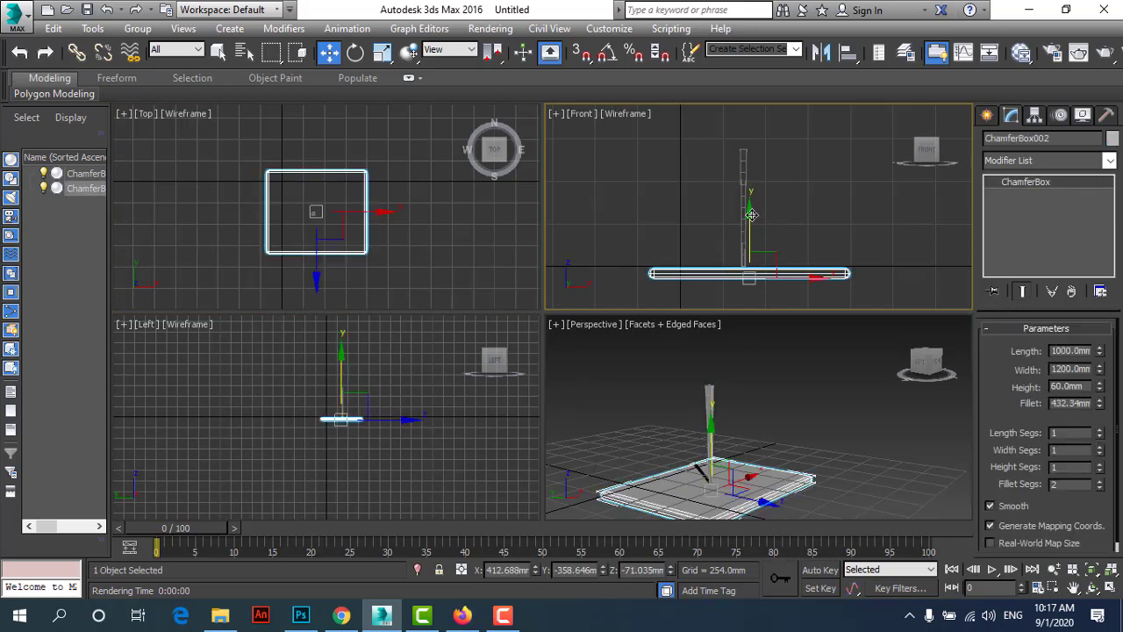
pyautogui.moveTo(749, 215)
pyautogui.mouseDown()
pyautogui.moveTo(745, 87)
pyautogui.moveTo(763, 230)
pyautogui.moveTo(761, 145)
pyautogui.moveTo(760, 231)
pyautogui.mouseUp()
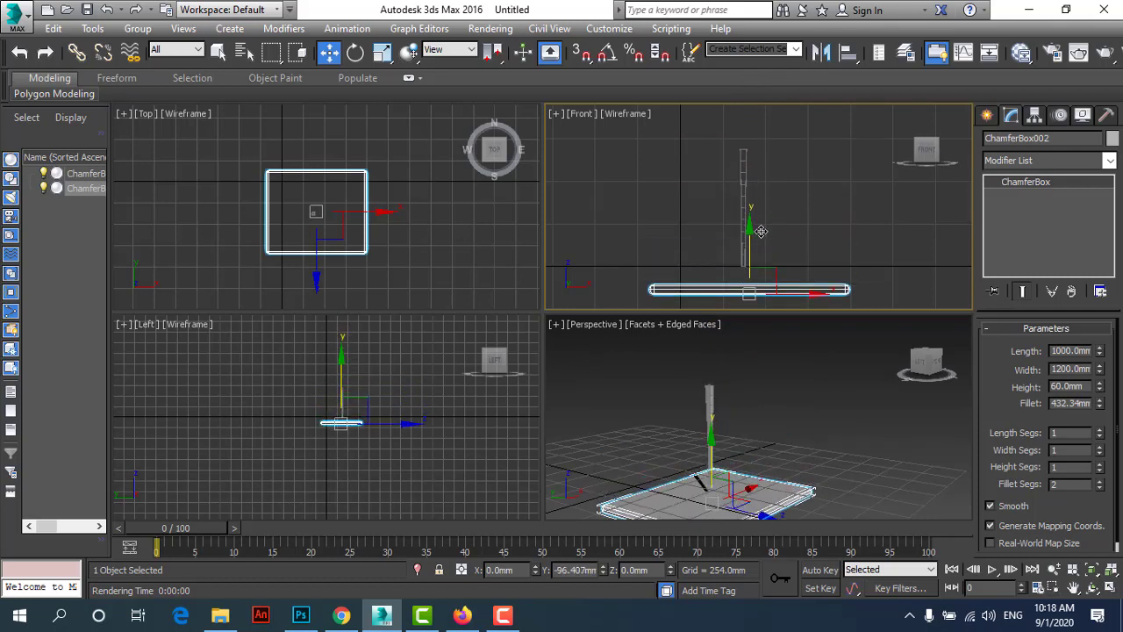
pyautogui.click(443, 267)
pyautogui.click(705, 226)
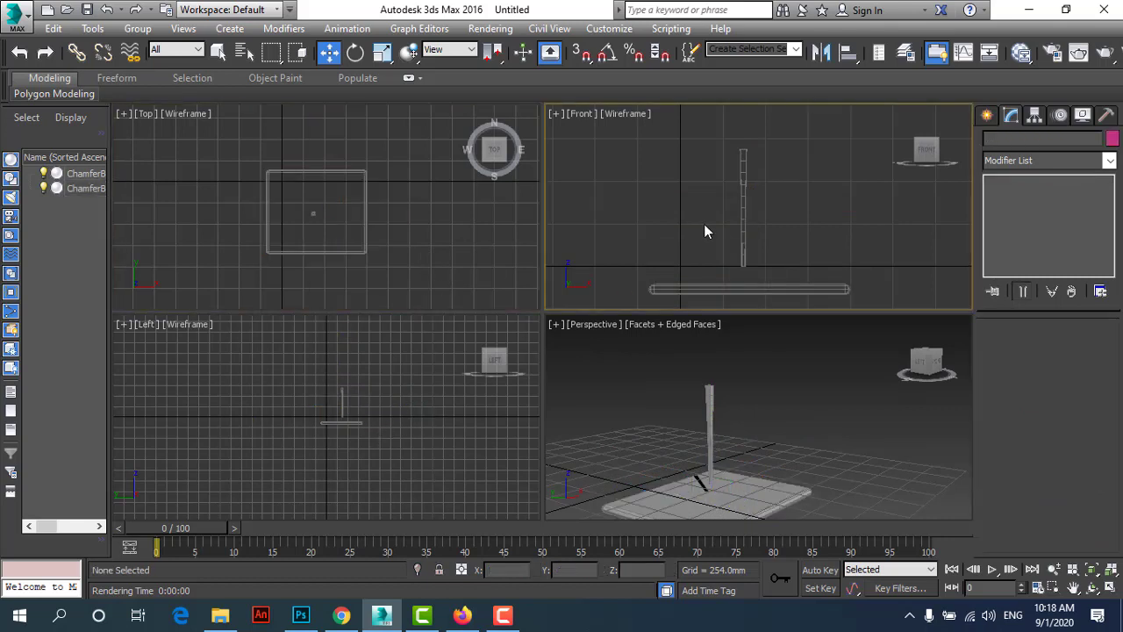
# In a maximized Front view, test-raise the tabletop, then return to four viewports.
pyautogui.click(1110, 570)
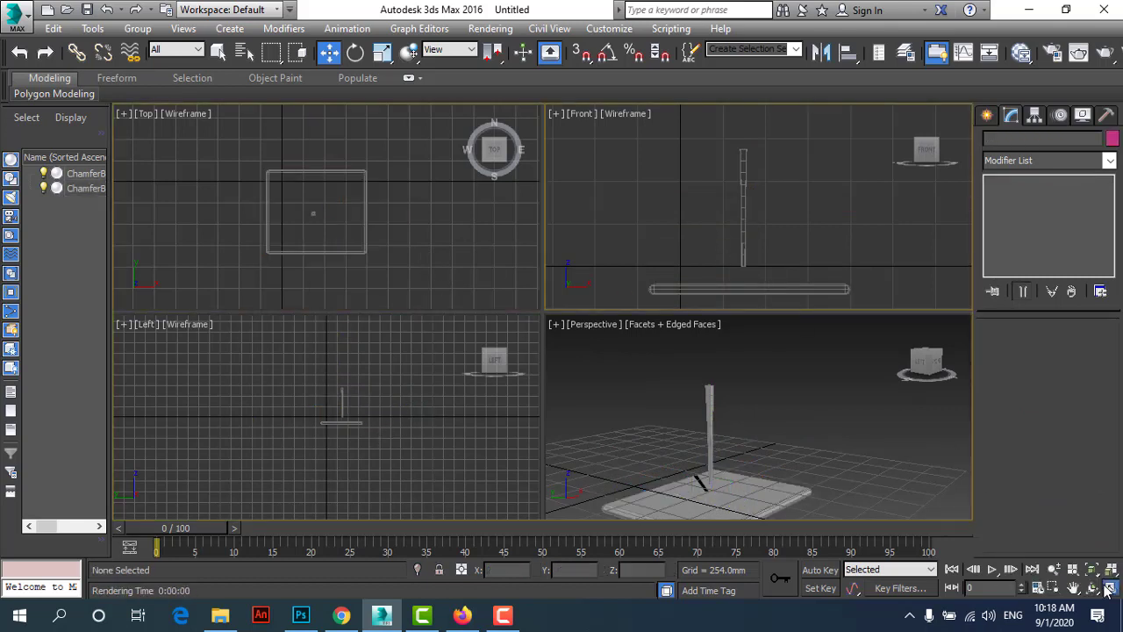
pyautogui.click(609, 477)
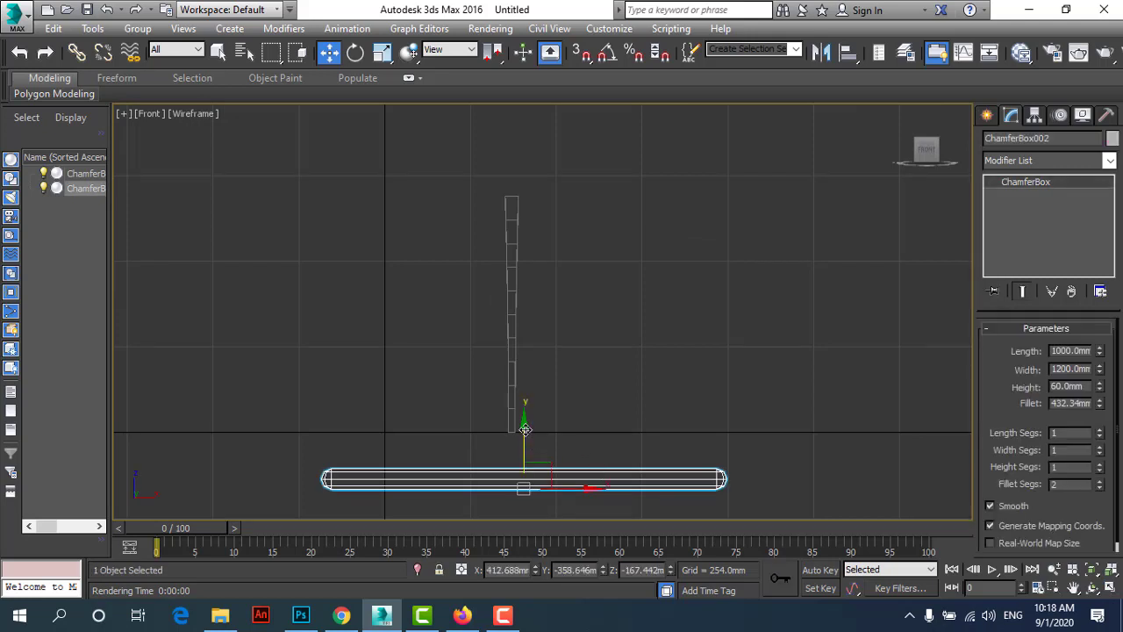
pyautogui.moveTo(524, 429); pyautogui.dragTo(521, 430)
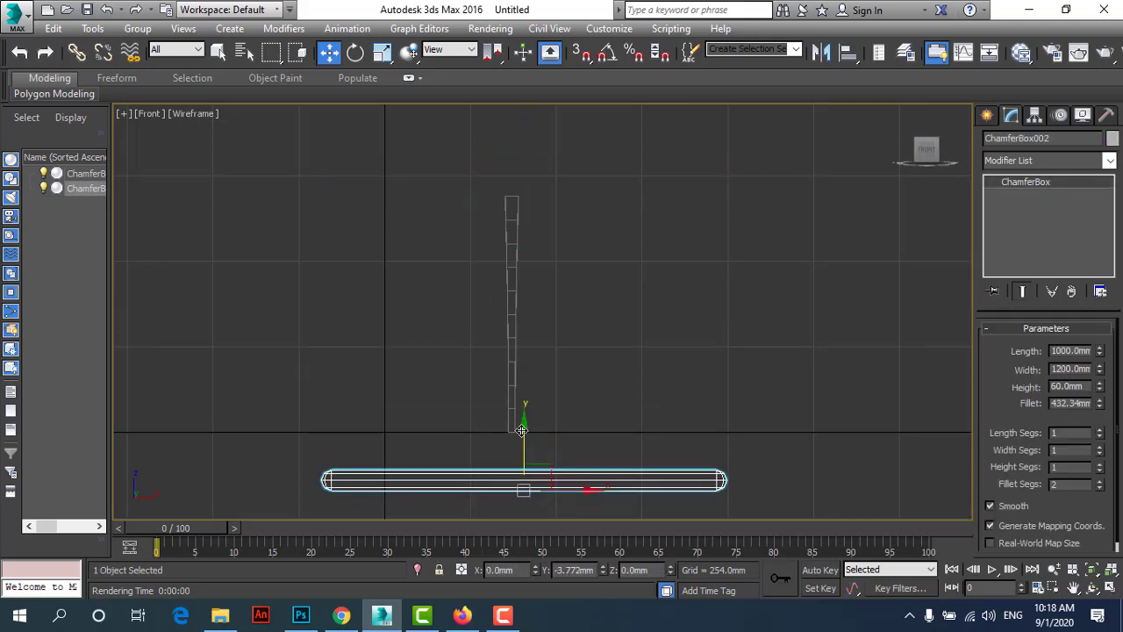
pyautogui.scroll(-3, 627, 340)
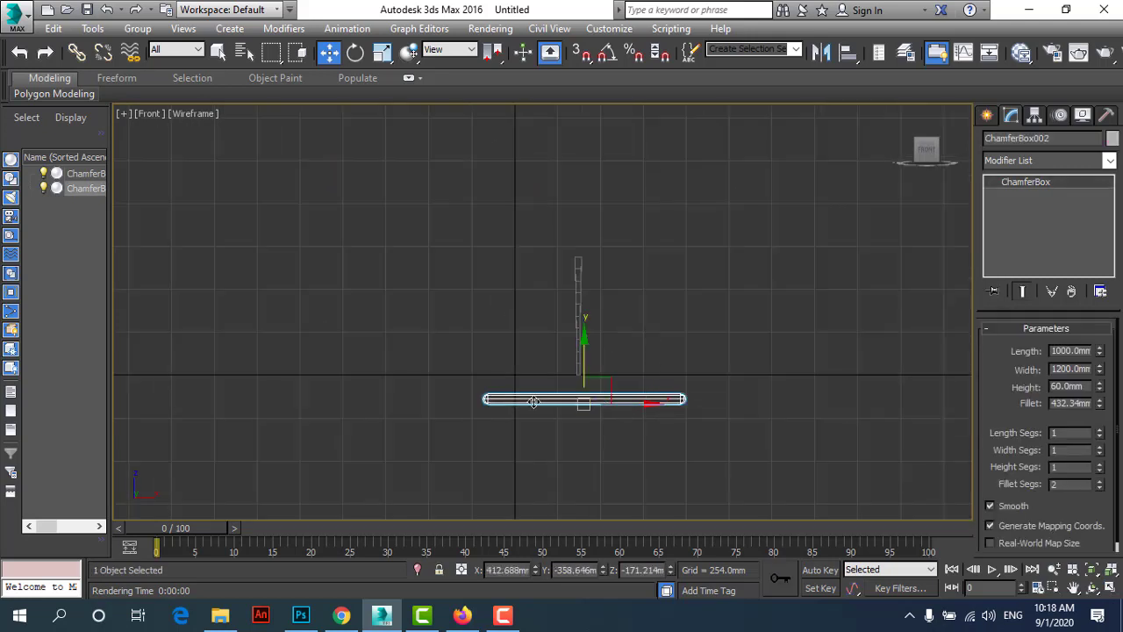
pyautogui.click(1111, 588)
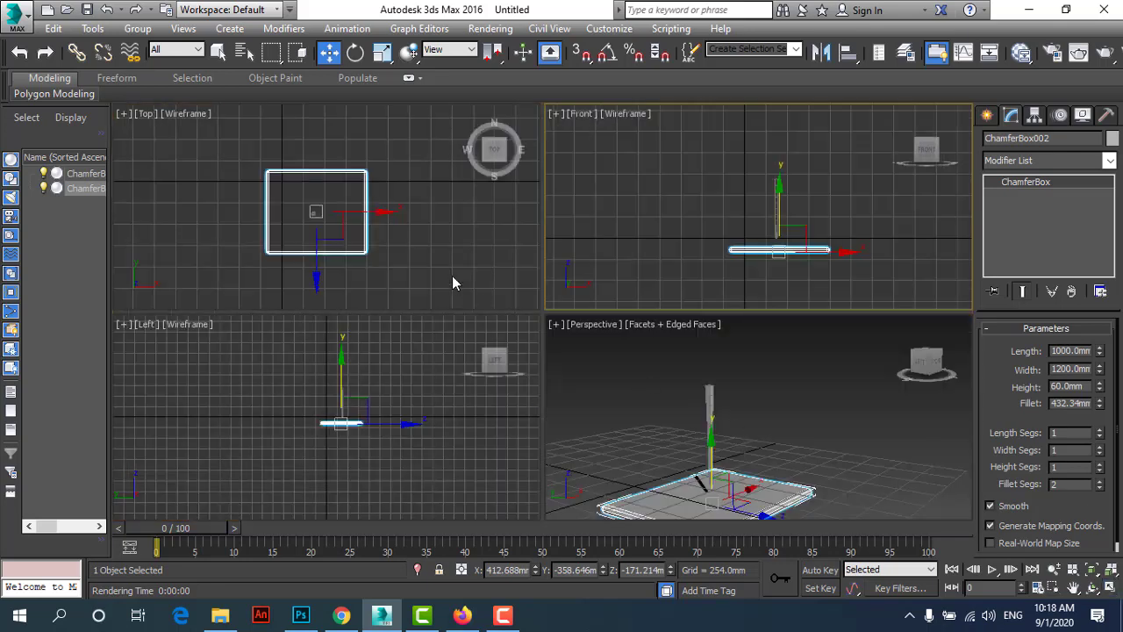
# In a maximized Top view, drag the tabletop right to X 1772.88mm, Y -587.782mm.
pyautogui.click(452, 279)
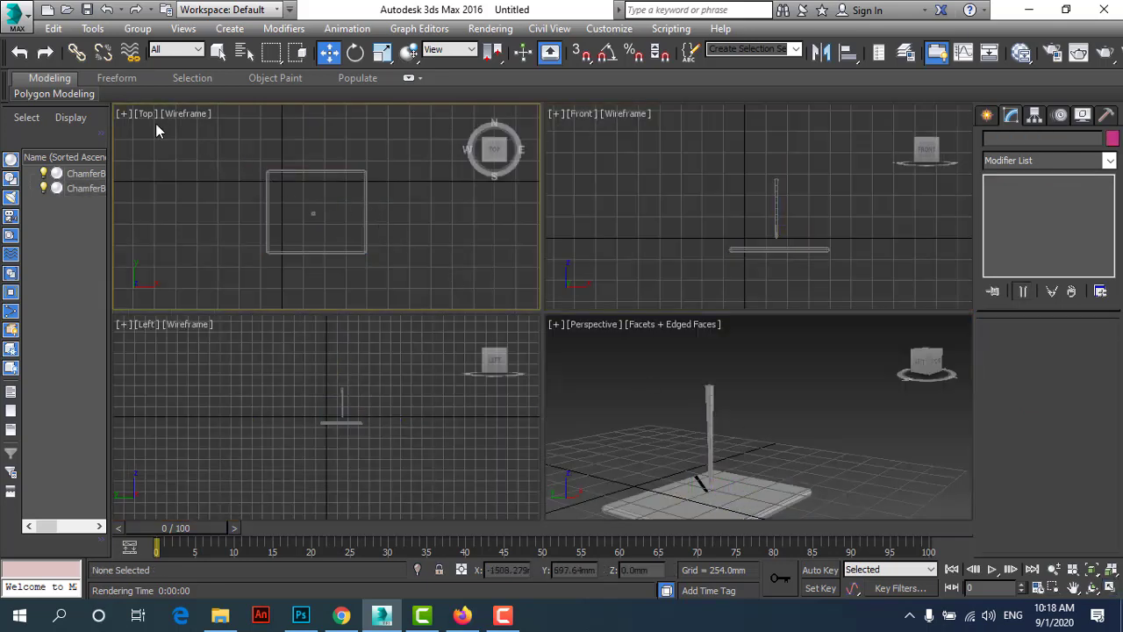
pyautogui.click(1111, 588)
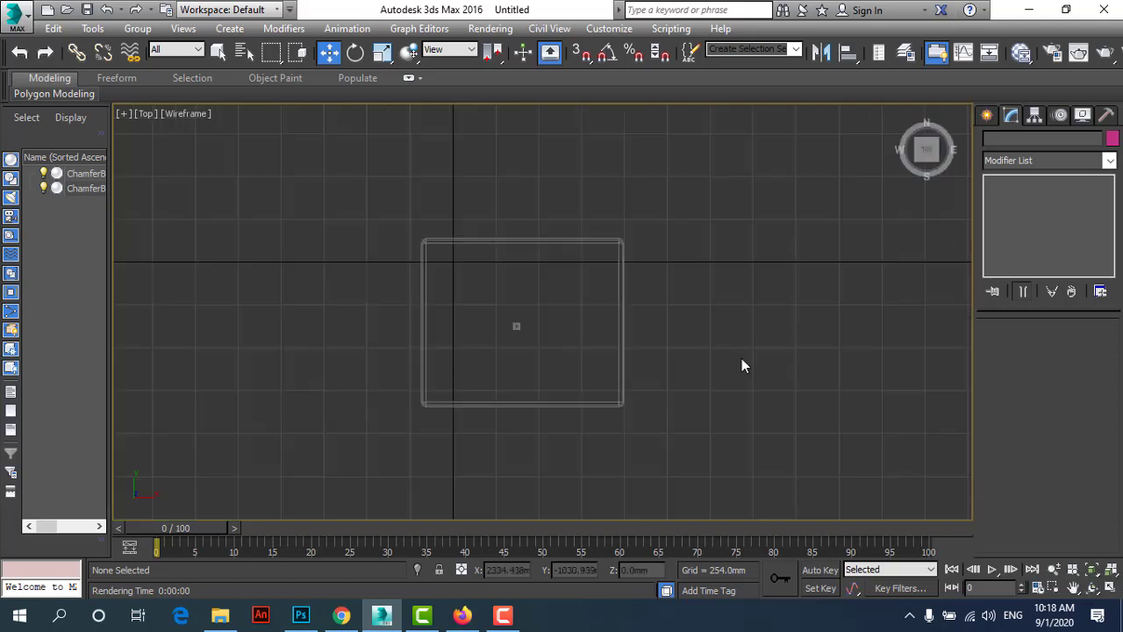
pyautogui.click(624, 282)
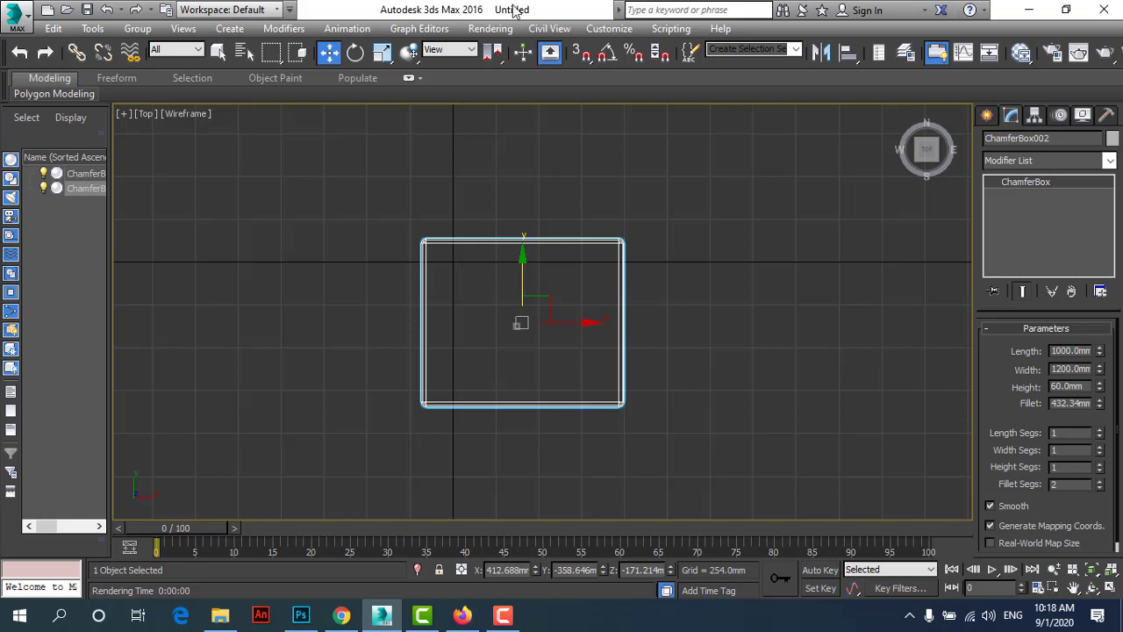
pyautogui.moveTo(511, 305); pyautogui.dragTo(754, 364)
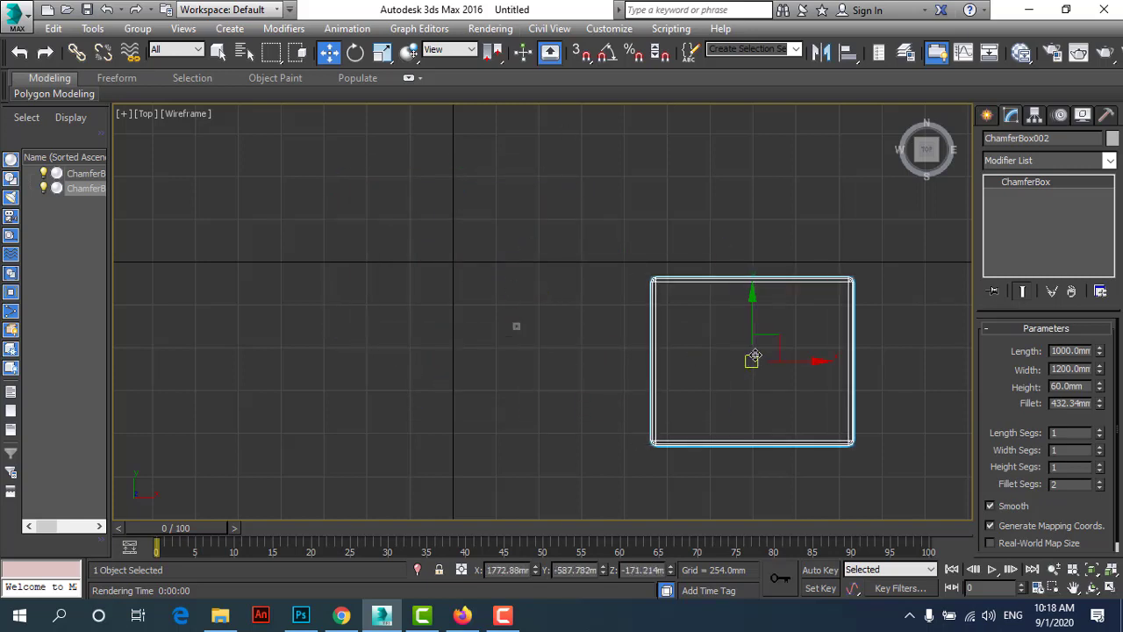
# Set the tabletop to X 0, Y 0, Z 0 and drag the tapered leg to its upper-left corner.
pyautogui.rightClick(325, 57)
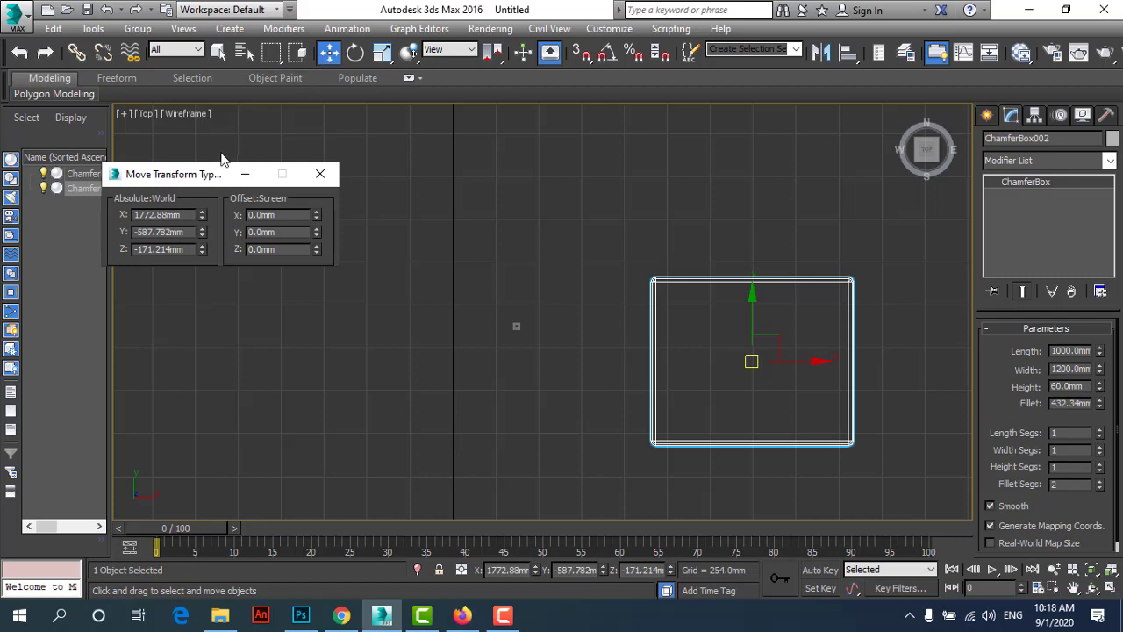
pyautogui.moveTo(189, 178); pyautogui.dragTo(357, 161)
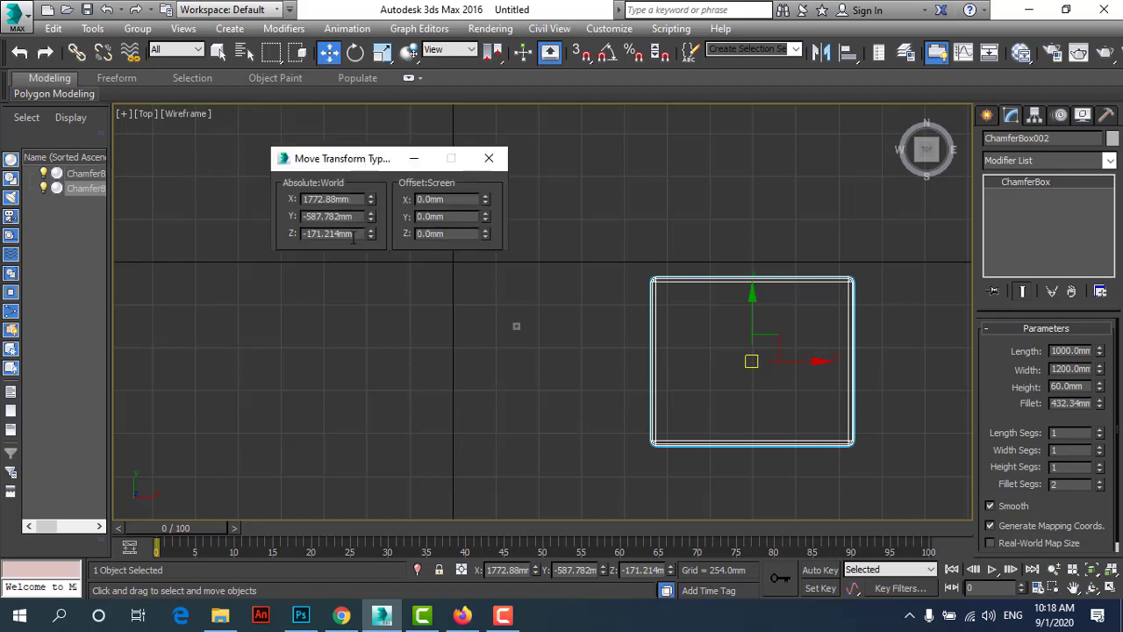
pyautogui.rightClick(371, 200)
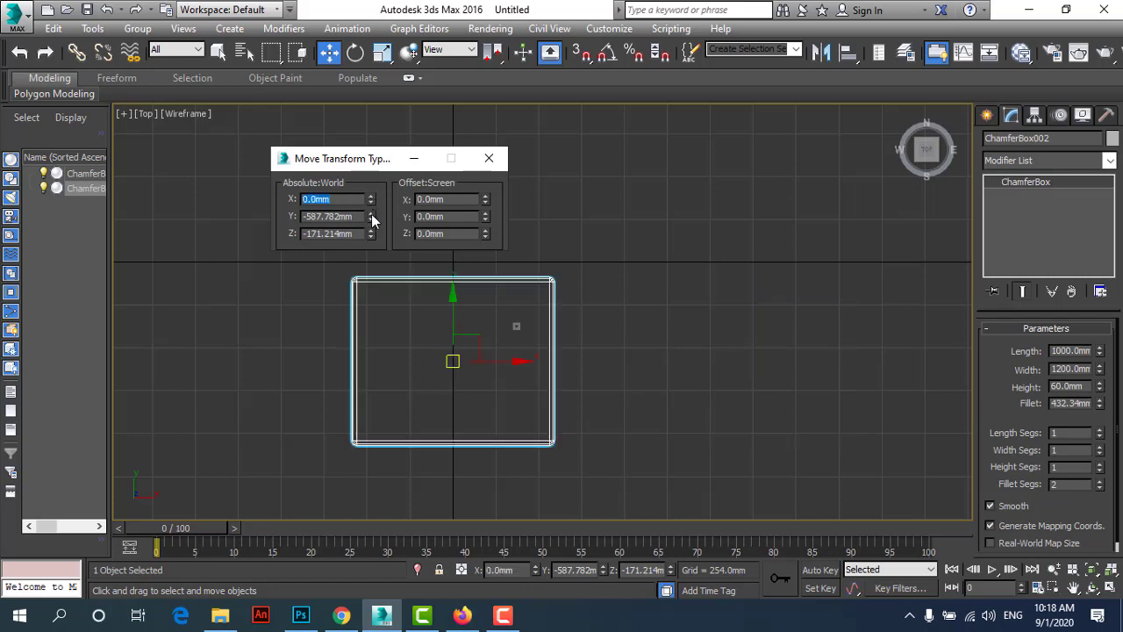
pyautogui.rightClick(370, 217)
pyautogui.rightClick(369, 234)
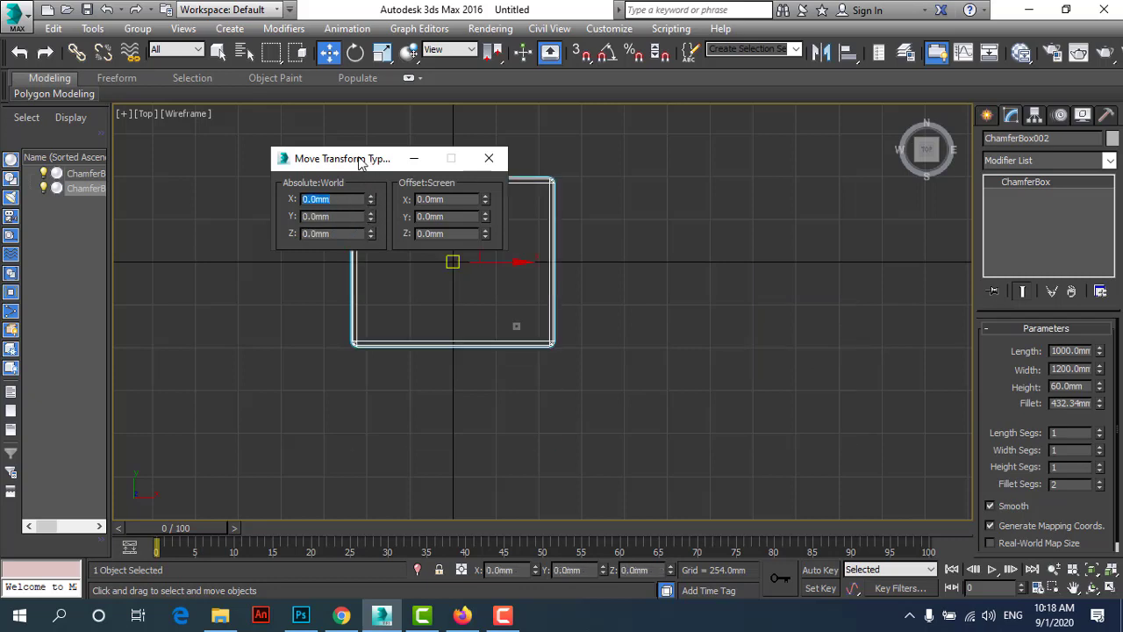
pyautogui.moveTo(371, 156); pyautogui.dragTo(665, 144)
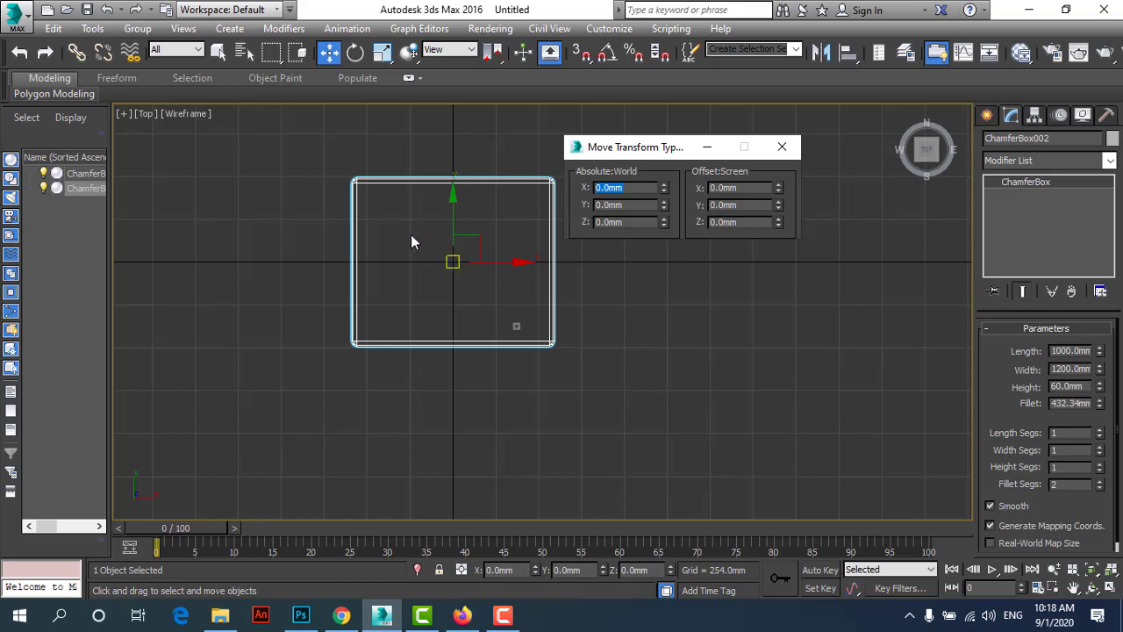
pyautogui.click(782, 147)
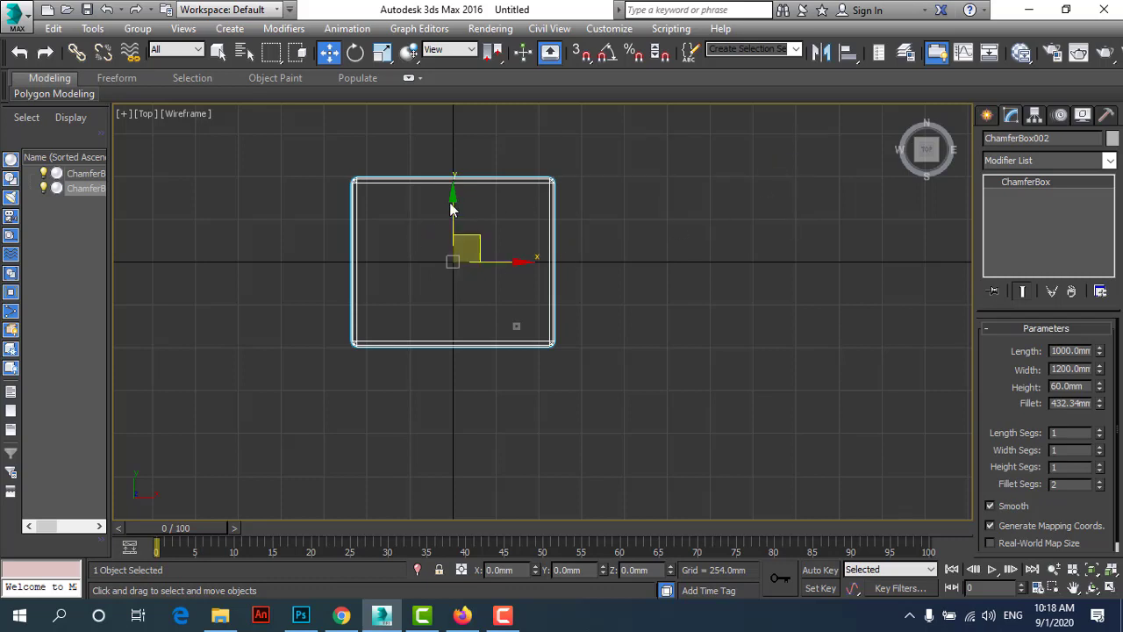
pyautogui.click(516, 327)
pyautogui.moveTo(516, 326); pyautogui.dragTo(371, 201)
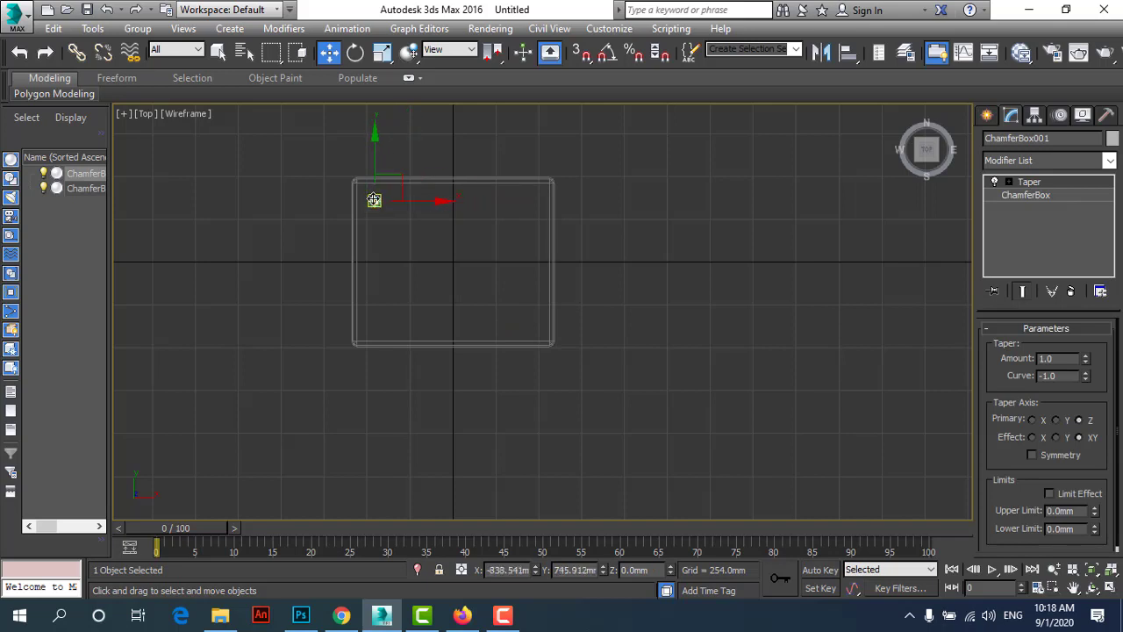
# In a maximized Front view, lower the tabletop to Z -94.112mm beneath the leg.
pyautogui.click(316, 205)
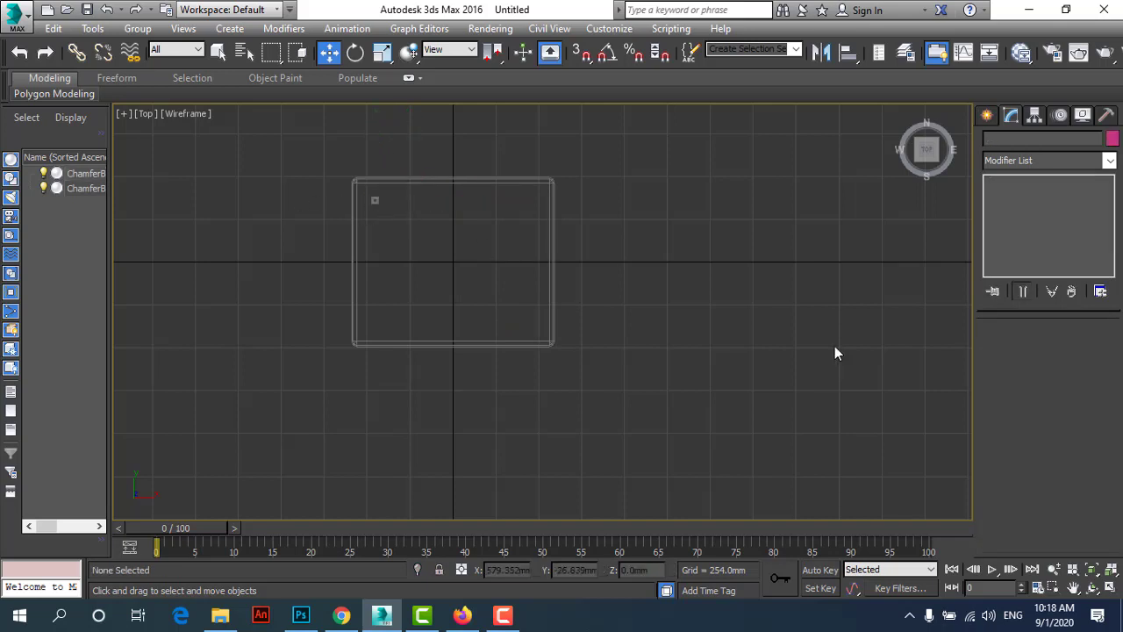
pyautogui.click(1111, 588)
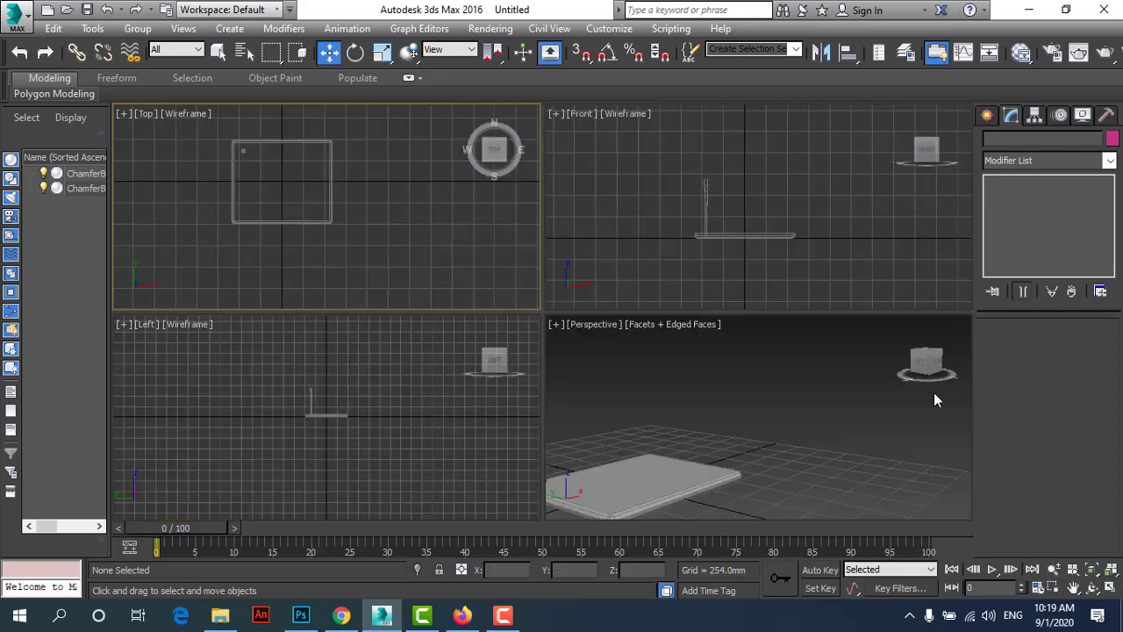
pyautogui.click(788, 200)
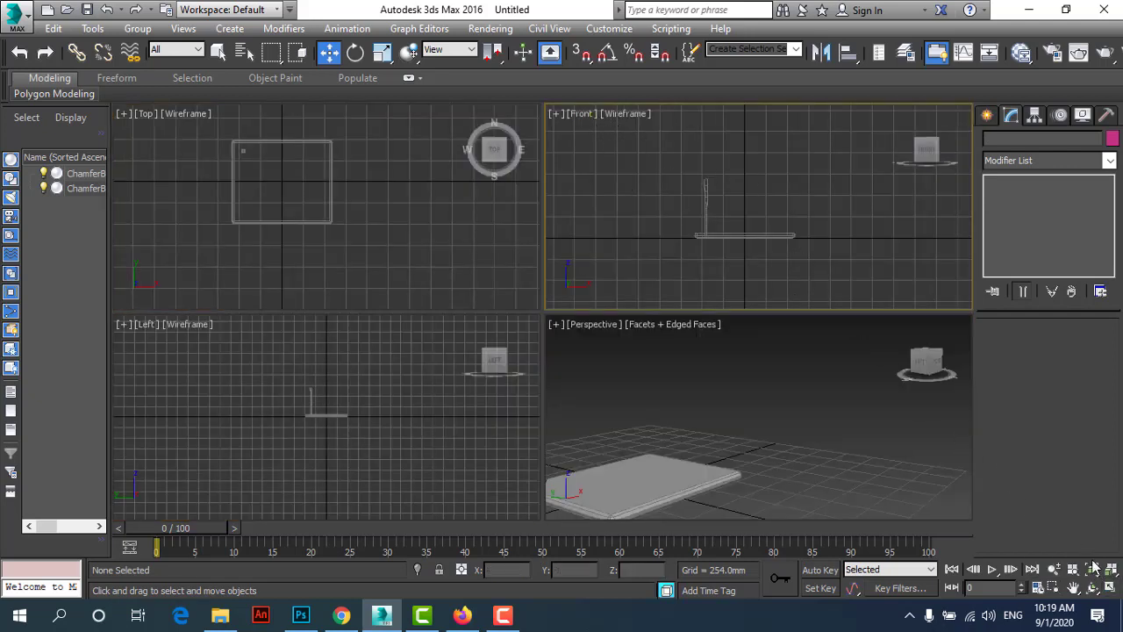
pyautogui.click(1111, 589)
pyautogui.scroll(3, 422, 289)
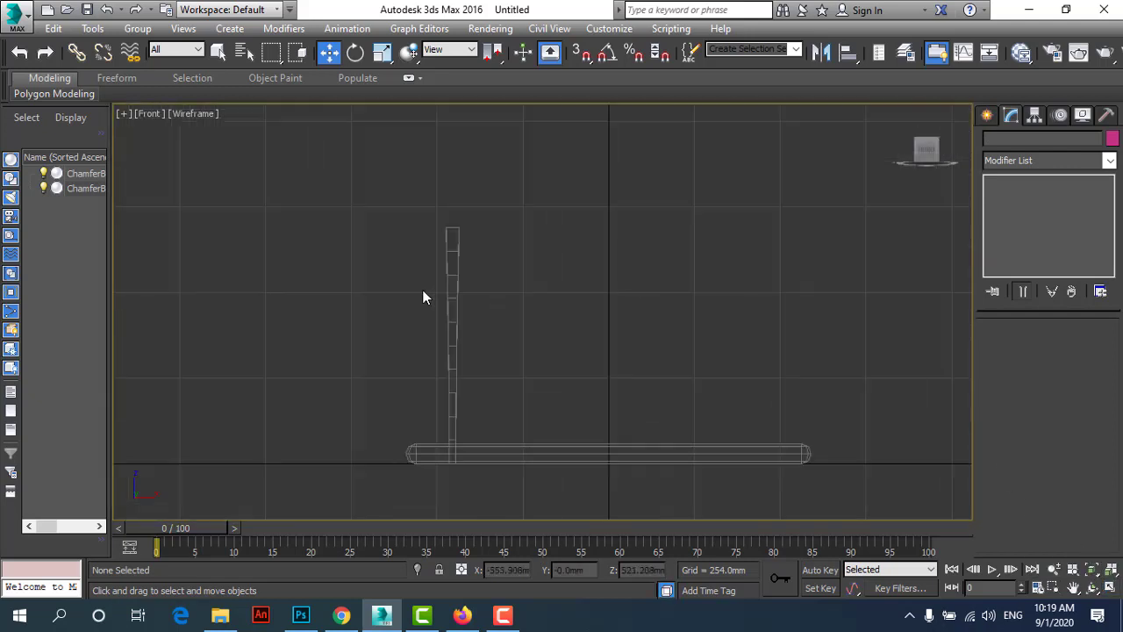
pyautogui.click(538, 446)
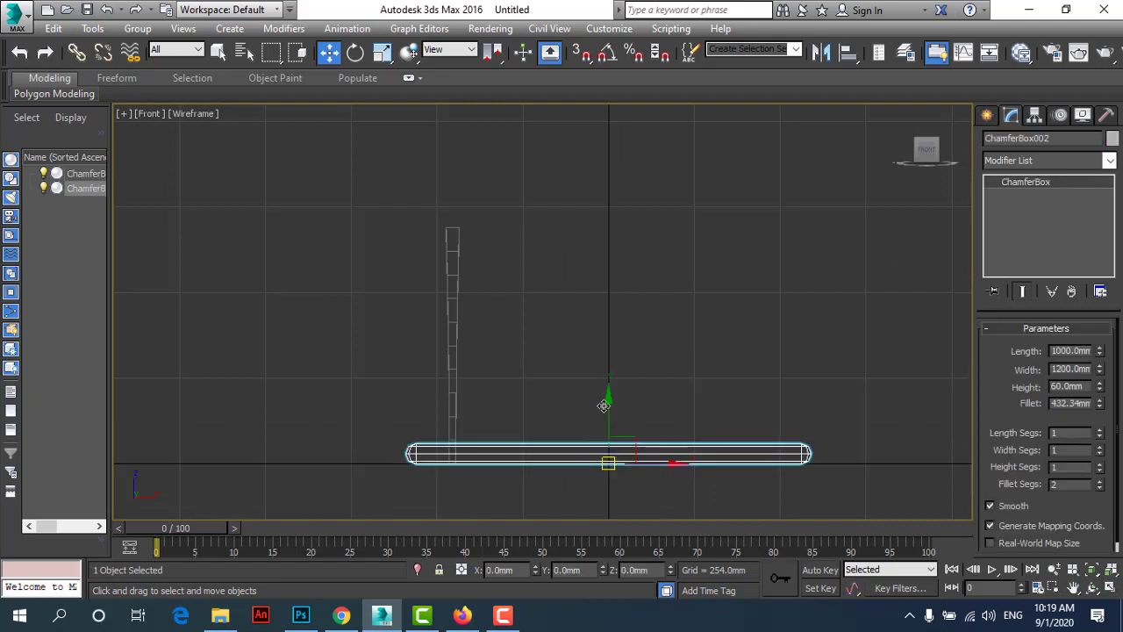
pyautogui.moveTo(604, 405)
pyautogui.mouseDown()
pyautogui.moveTo(556, 168)
pyautogui.moveTo(560, 430)
pyautogui.mouseUp()
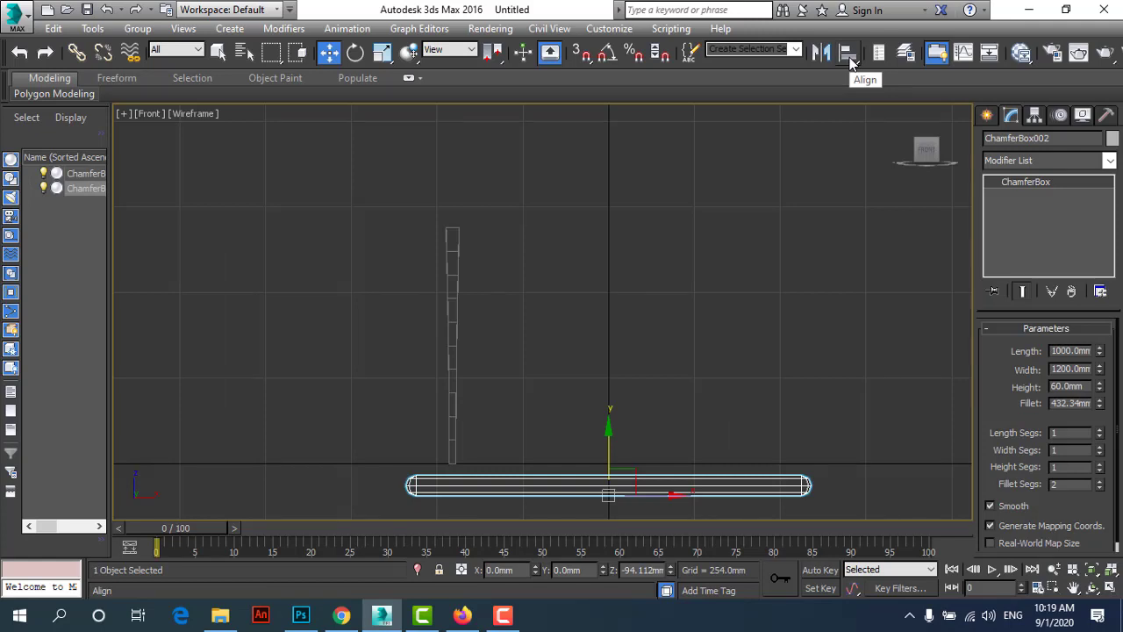
# Align the tabletop to the leg, with Y Position unchecked in Align Selection.
pyautogui.click(850, 57)
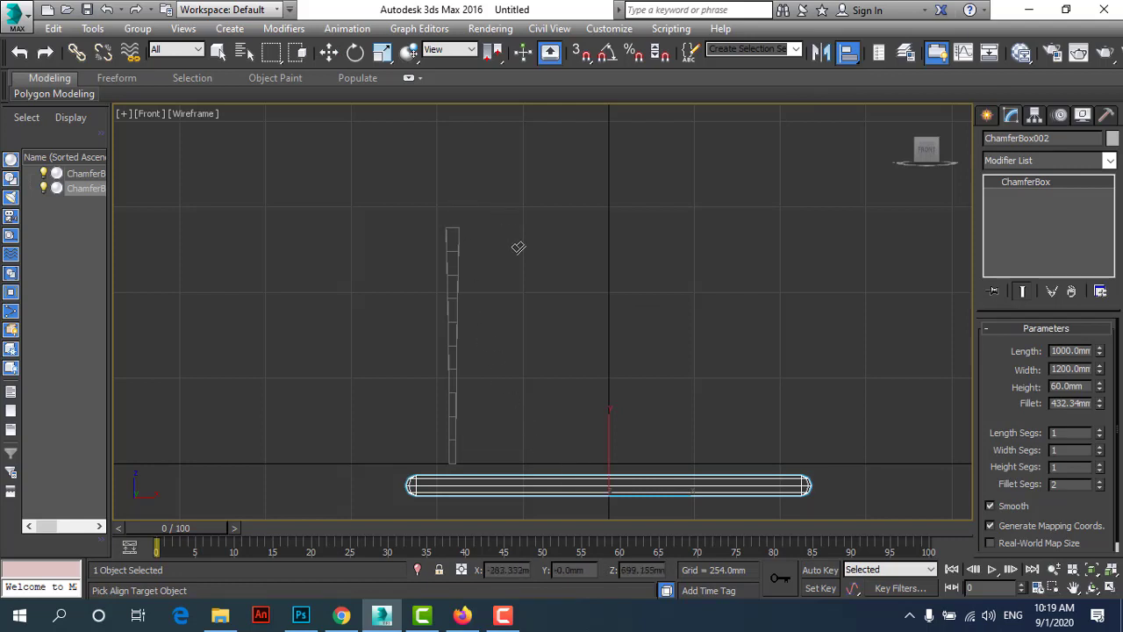
pyautogui.click(457, 244)
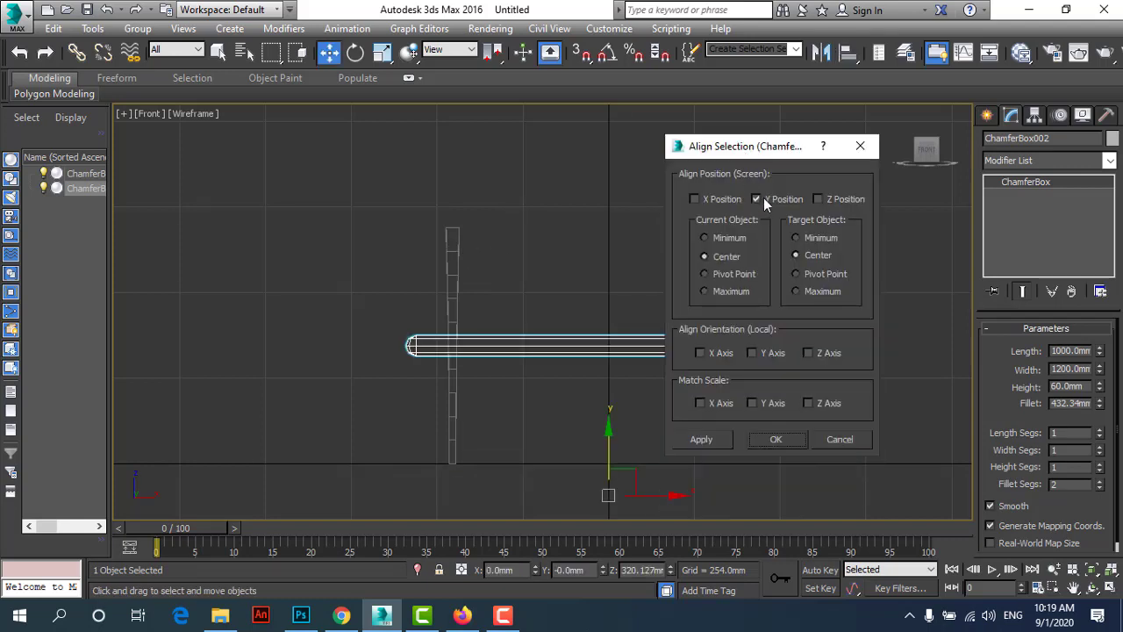
pyautogui.click(762, 199)
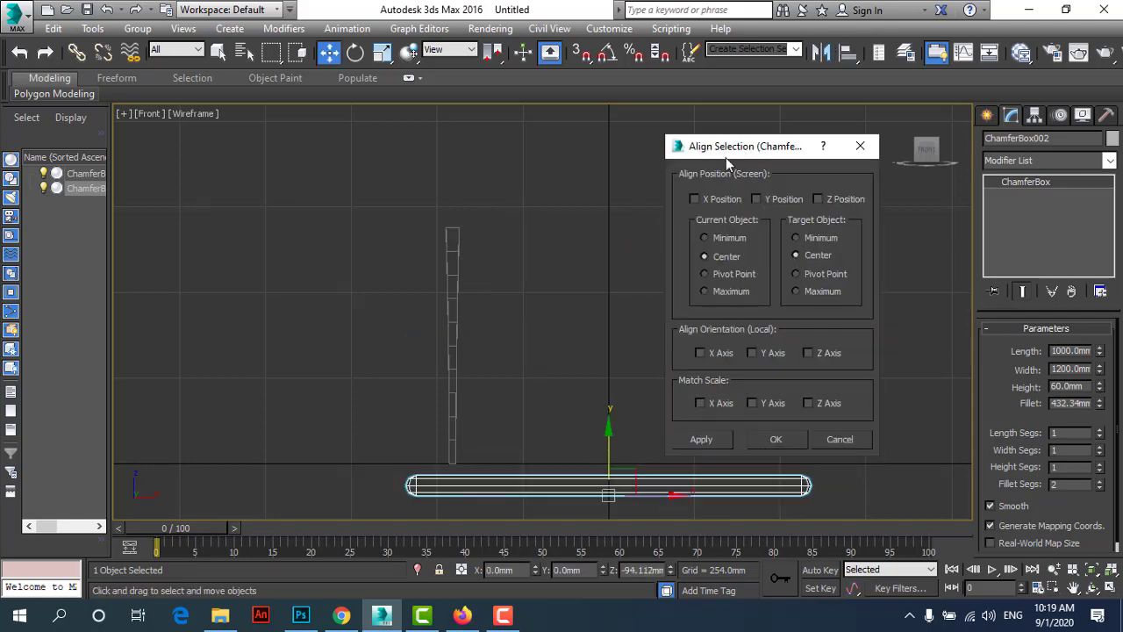
pyautogui.moveTo(728, 154); pyautogui.dragTo(700, 136)
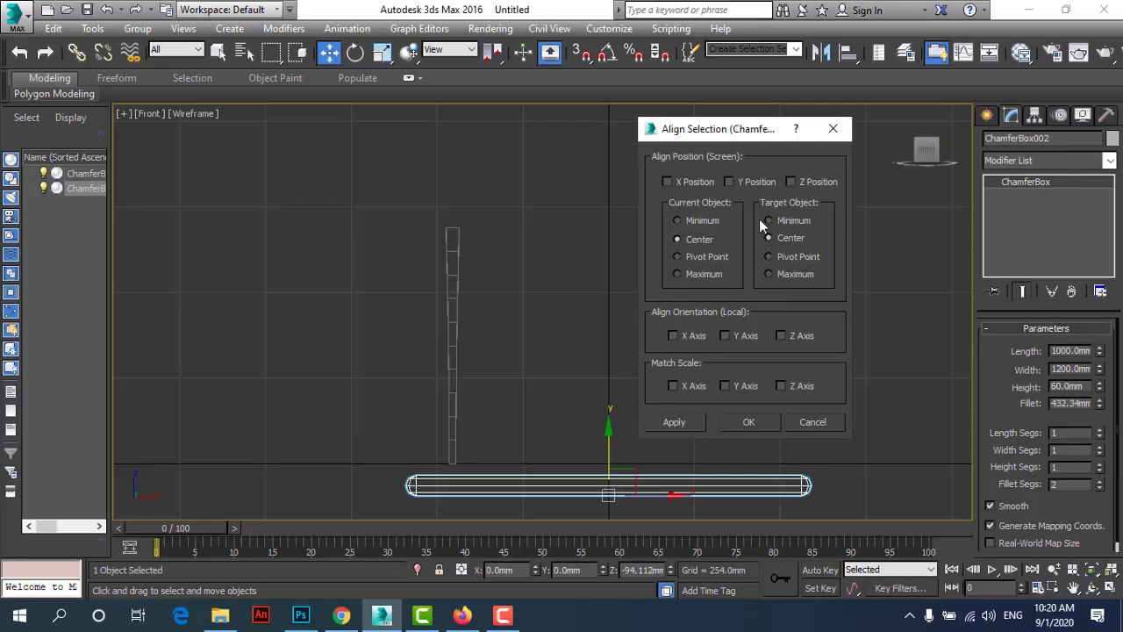
# Cancel the tabletop alignment and a trial leg-to-tabletop alignment, then select the tabletop ChamferBox002.
pyautogui.moveTo(728, 129); pyautogui.dragTo(779, 109)
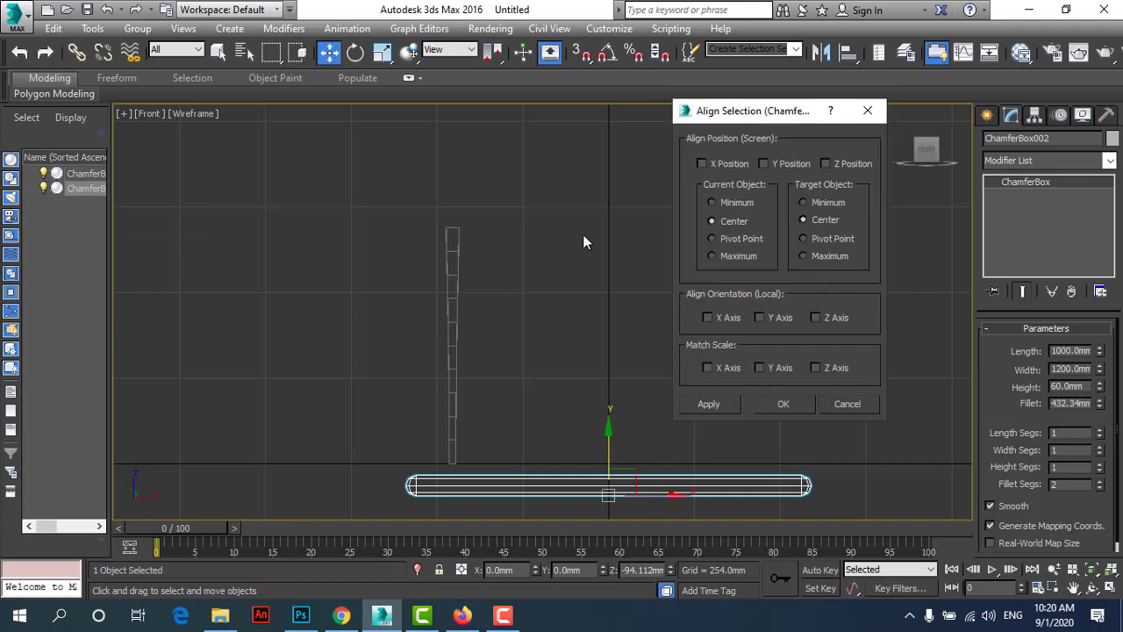
pyautogui.click(830, 403)
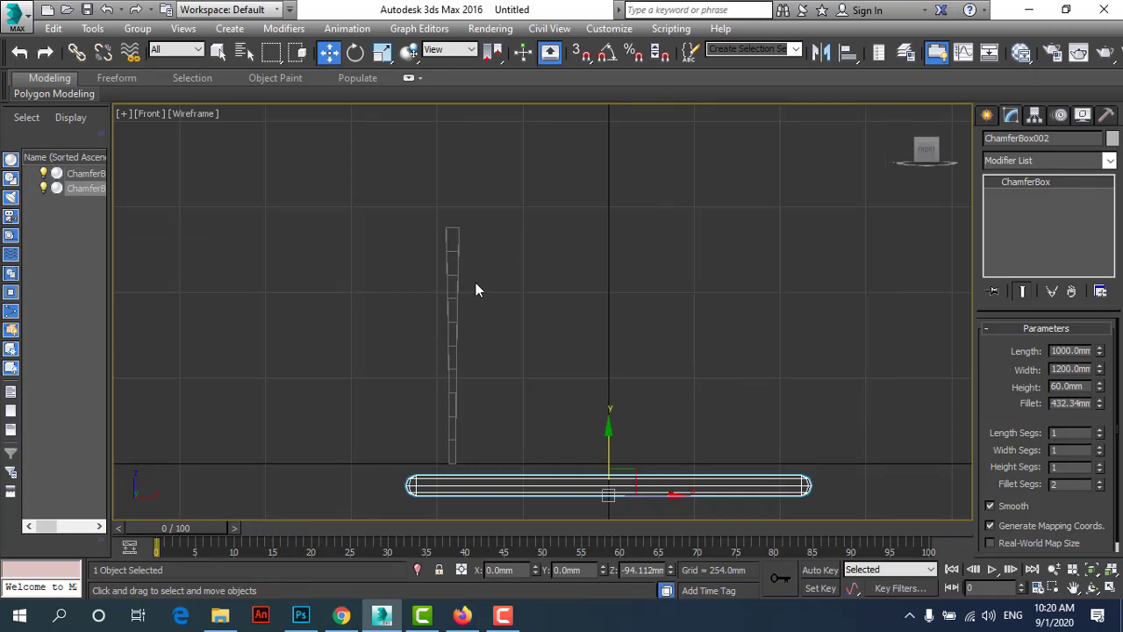
pyautogui.click(452, 263)
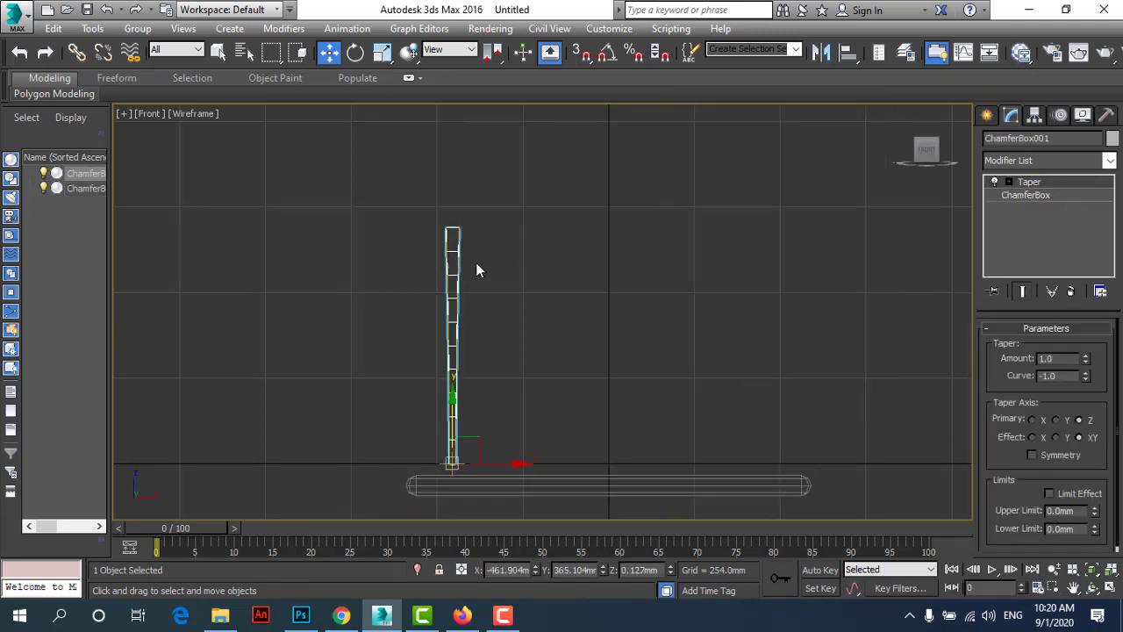
pyautogui.click(848, 53)
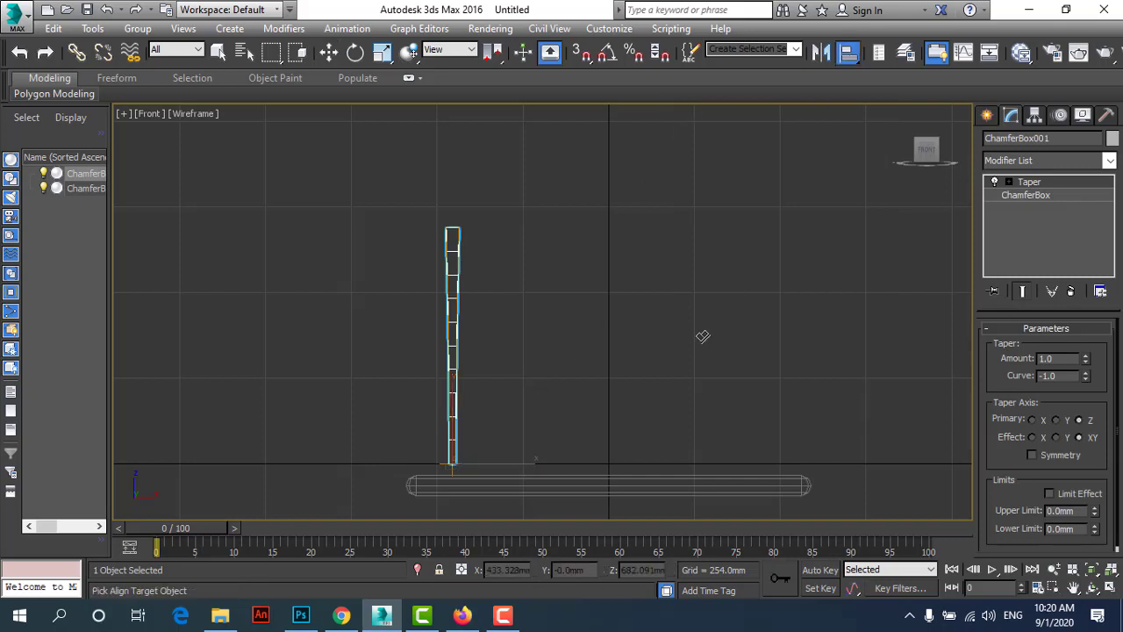
pyautogui.click(623, 478)
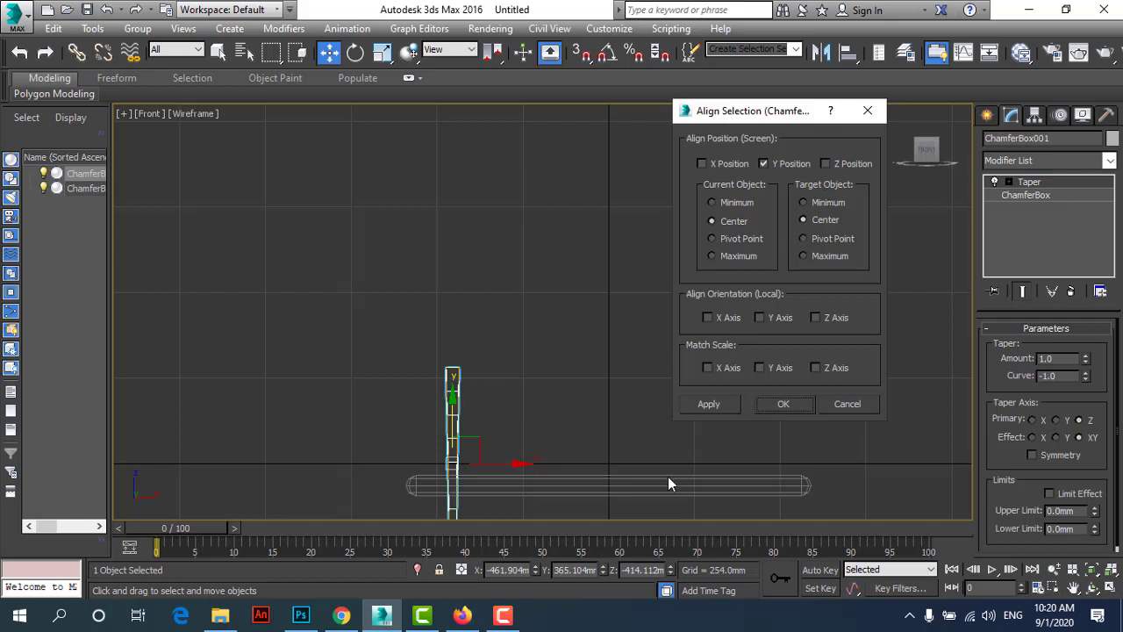
pyautogui.click(847, 403)
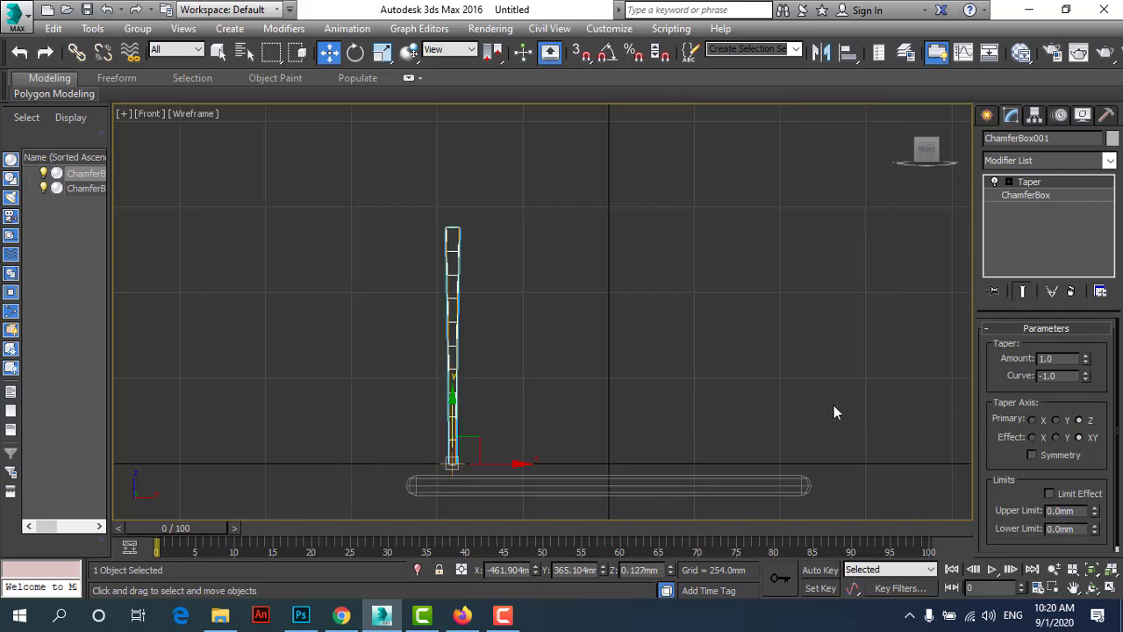
pyautogui.click(707, 374)
pyautogui.click(637, 476)
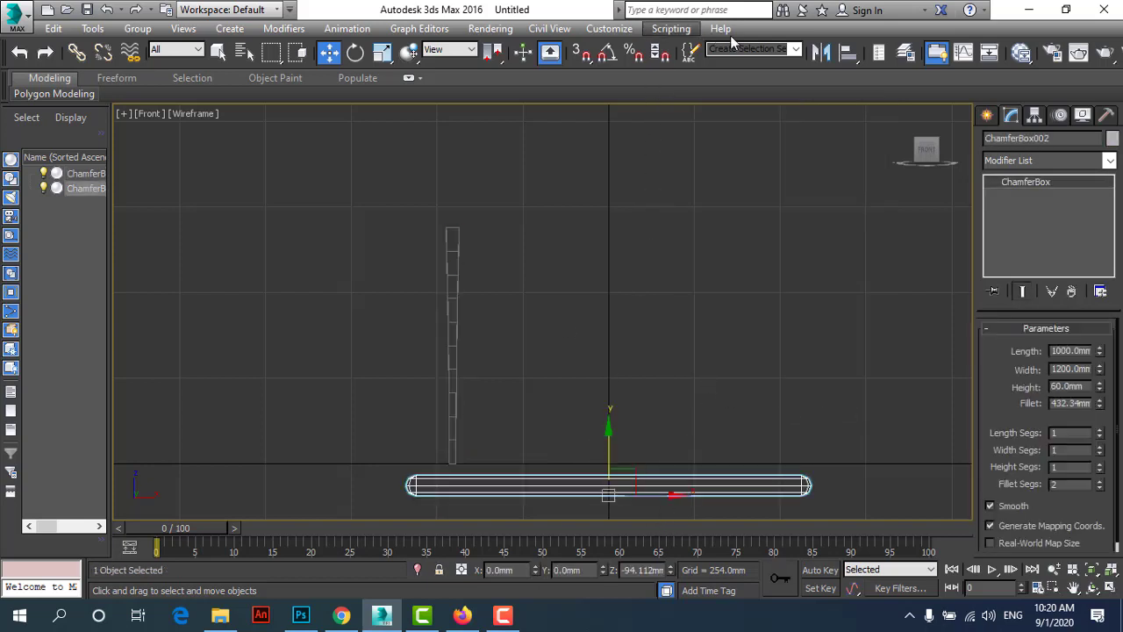
# Start aligning the tabletop to the tall leg with Y Position unchecked.
pyautogui.click(846, 54)
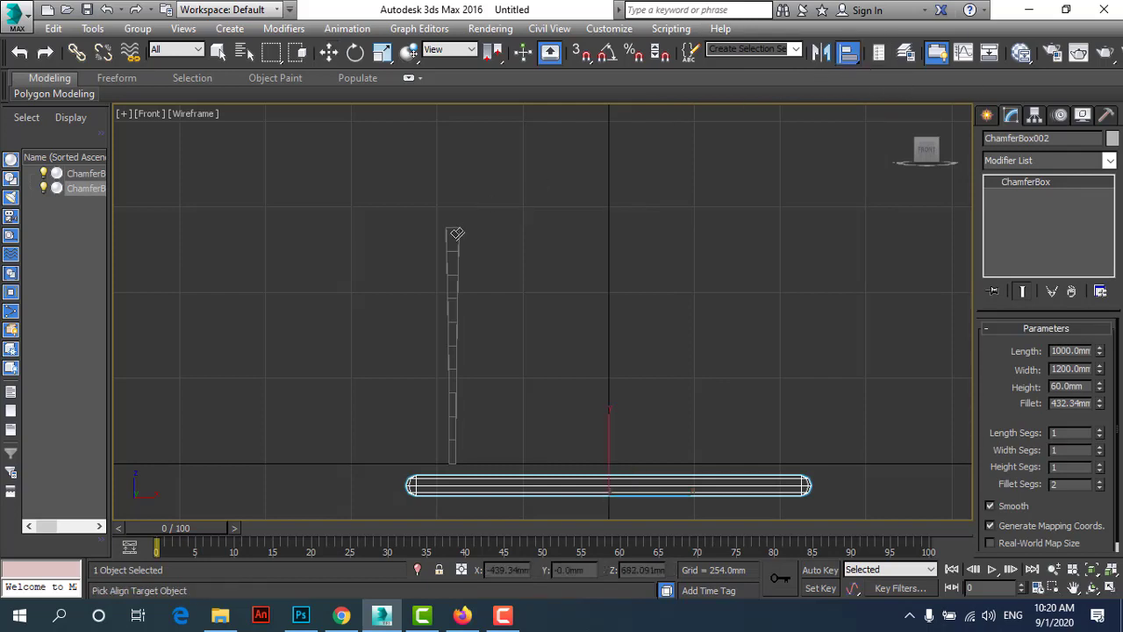
pyautogui.click(452, 237)
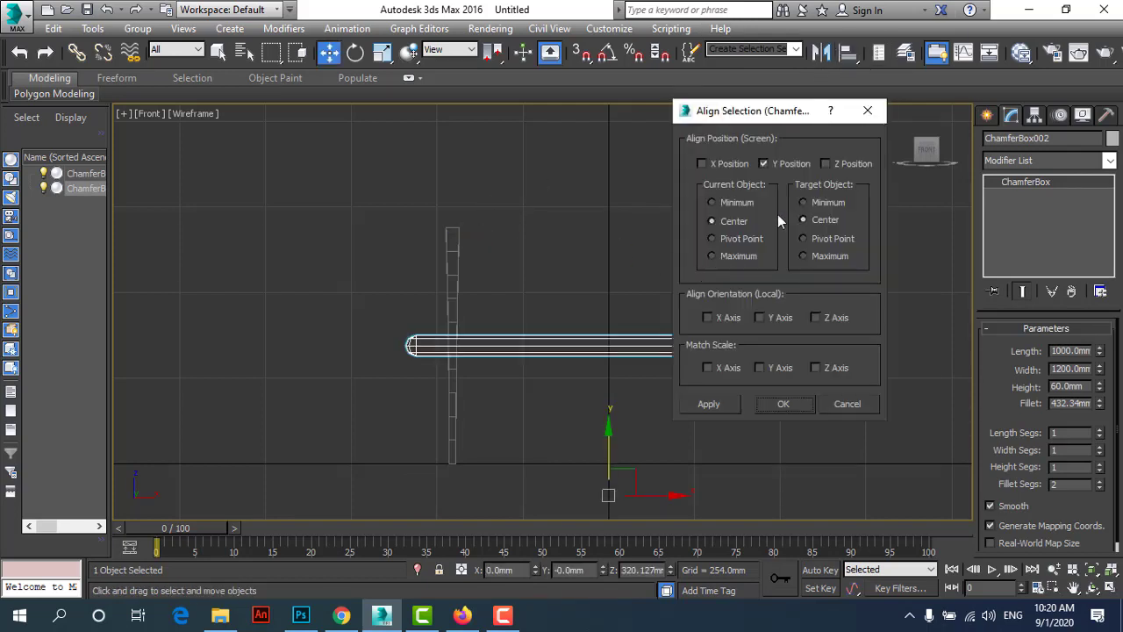
pyautogui.click(771, 167)
pyautogui.moveTo(749, 113); pyautogui.dragTo(703, 101)
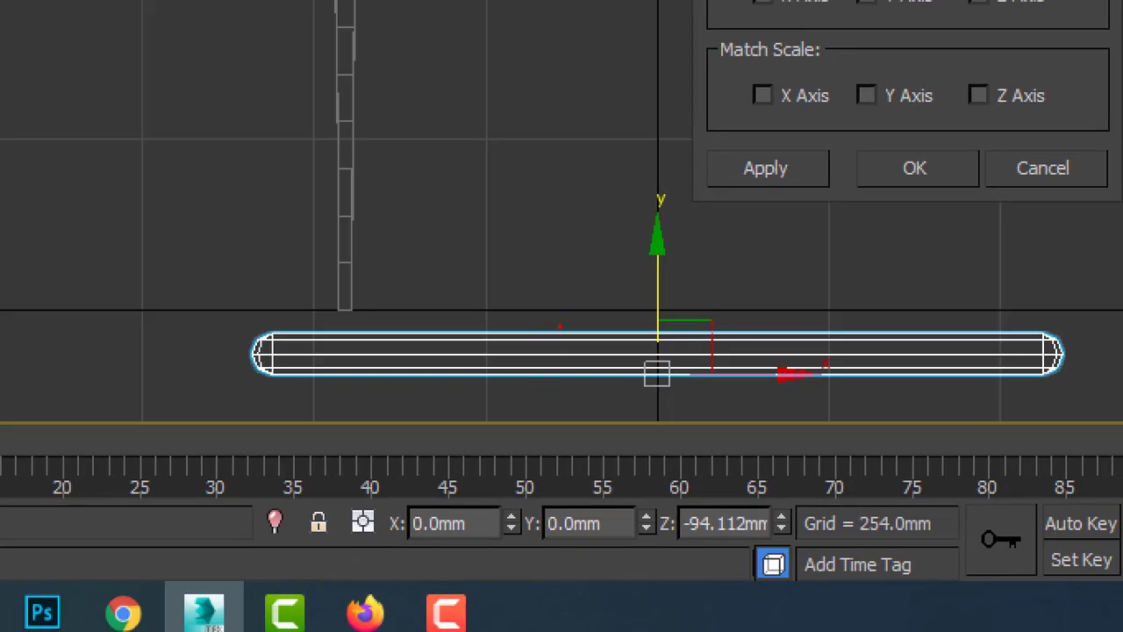
# Set the Align Selection dialog to Current Object Minimum and Target Object Maximum.
pyautogui.moveTo(534, 331); pyautogui.dragTo(652, 329)
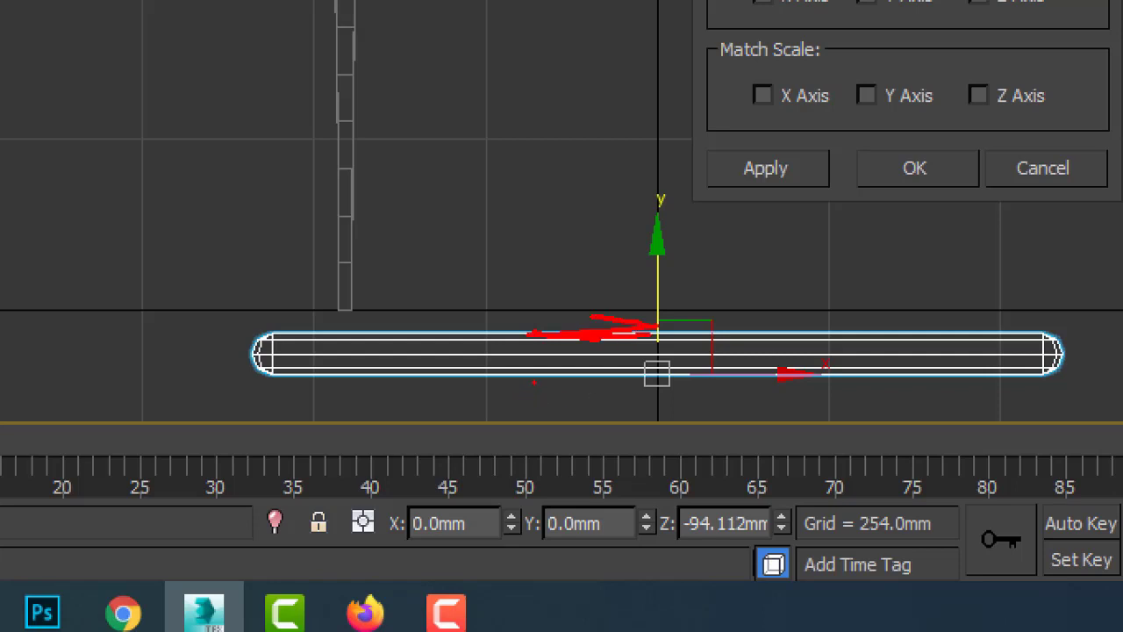
pyautogui.moveTo(535, 379); pyautogui.dragTo(598, 383)
pyautogui.moveTo(583, 386)
pyautogui.mouseDown()
pyautogui.moveTo(566, 405)
pyautogui.moveTo(628, 394)
pyautogui.mouseUp()
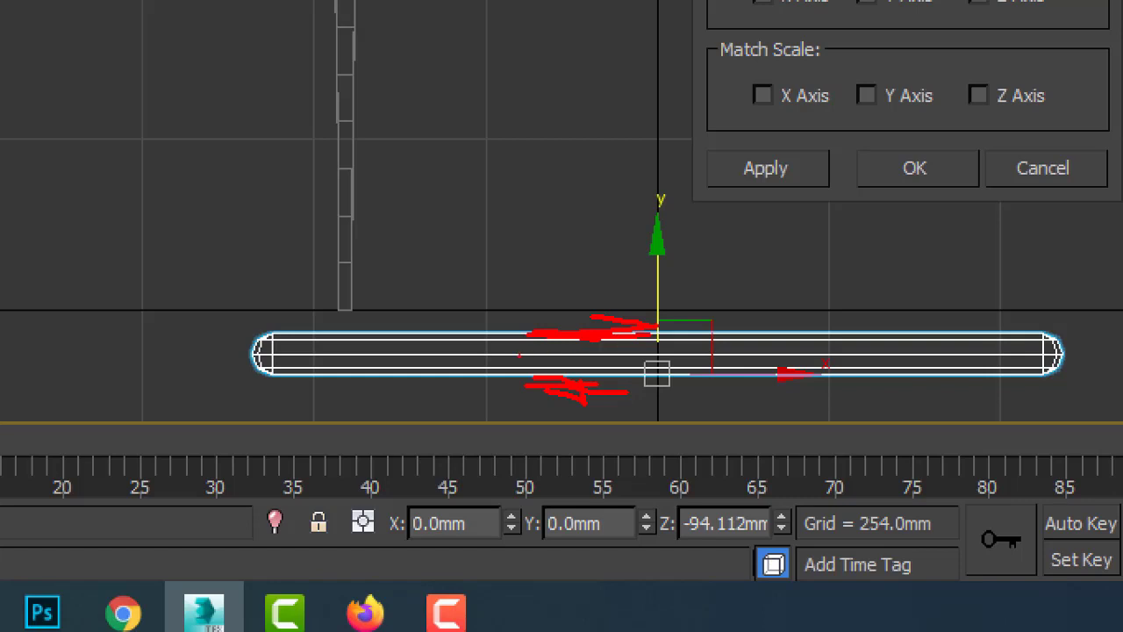
pyautogui.moveTo(521, 359)
pyautogui.mouseDown()
pyautogui.moveTo(615, 369)
pyautogui.moveTo(600, 358)
pyautogui.mouseUp()
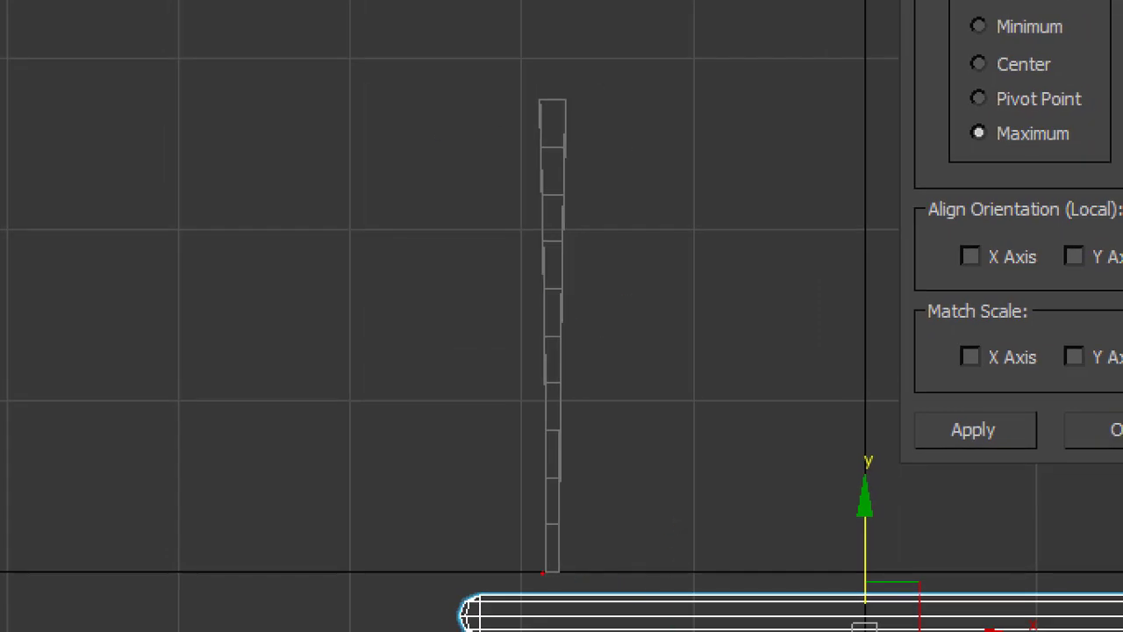
pyautogui.moveTo(502, 571); pyautogui.dragTo(597, 571)
pyautogui.moveTo(519, 96); pyautogui.dragTo(595, 101)
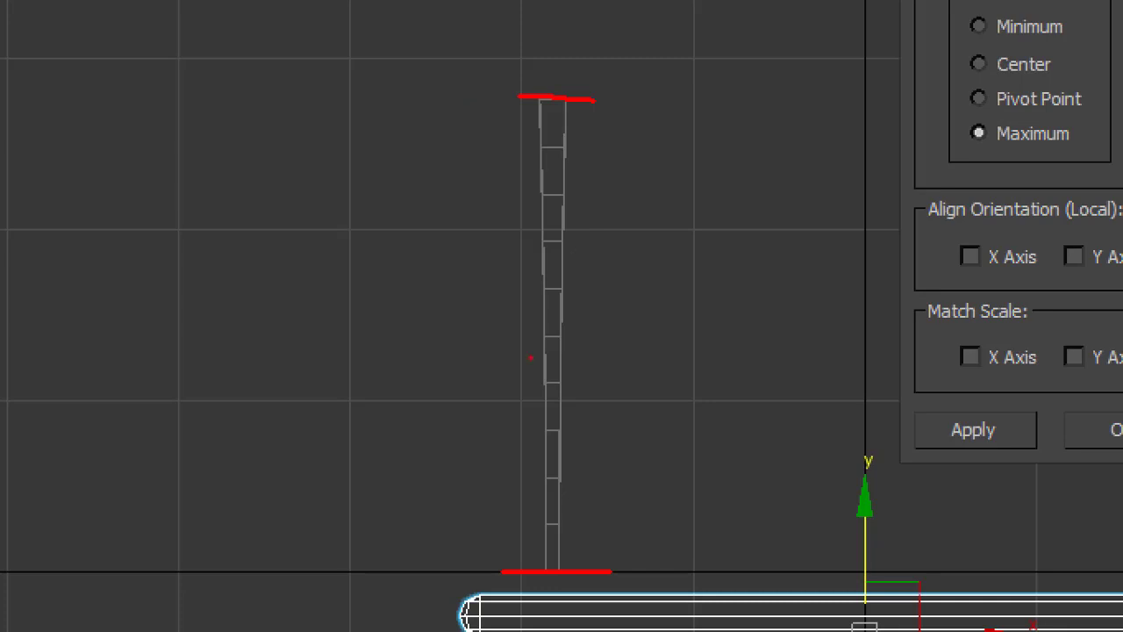
pyautogui.moveTo(479, 326); pyautogui.dragTo(635, 325)
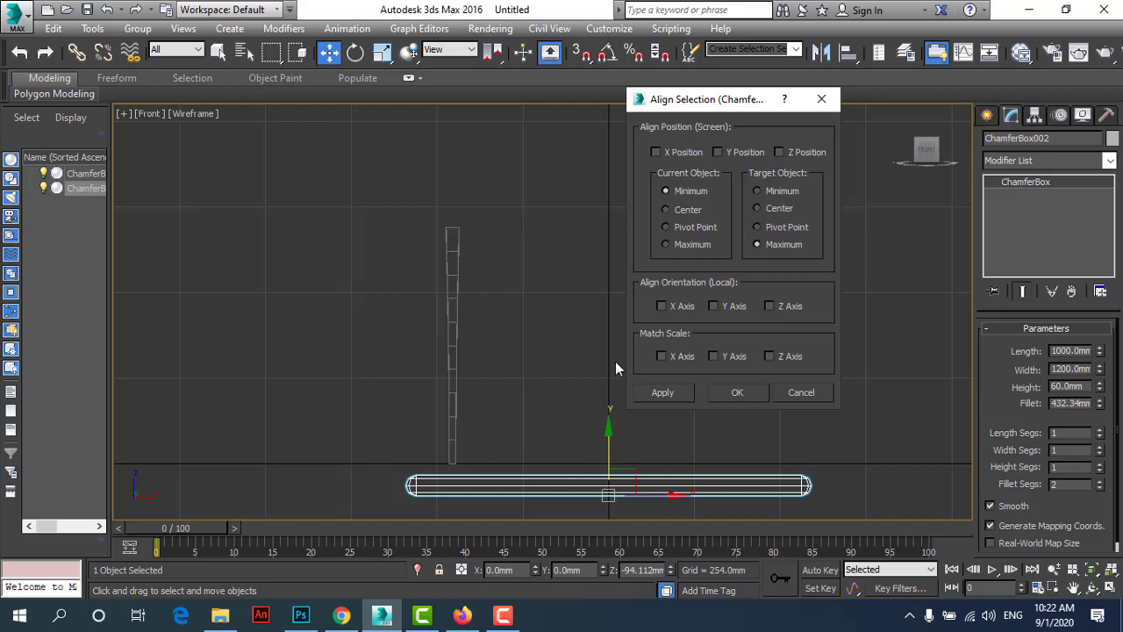
# Check Y Position and try Maximum and Center point pairings for tabletop and leg.
pyautogui.click(720, 152)
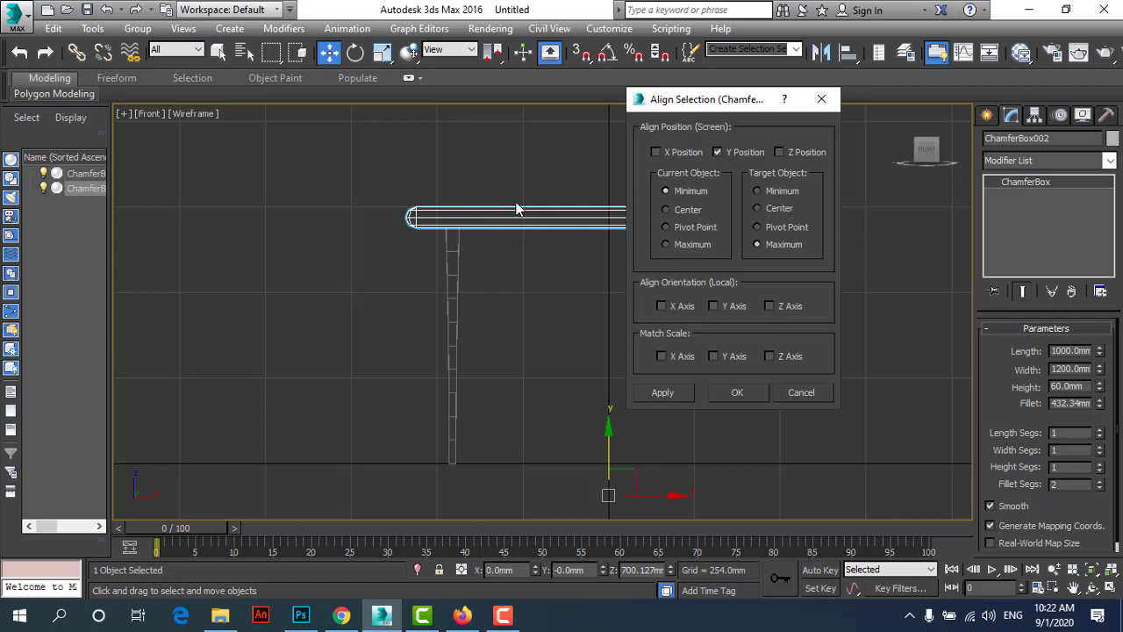
pyautogui.click(671, 243)
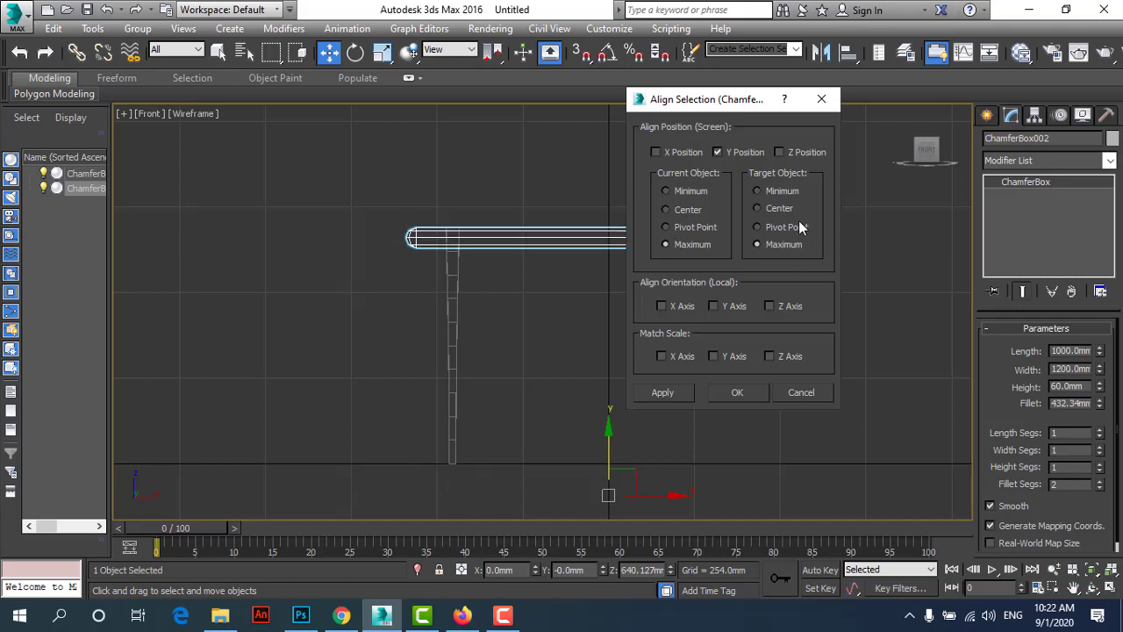
pyautogui.click(779, 191)
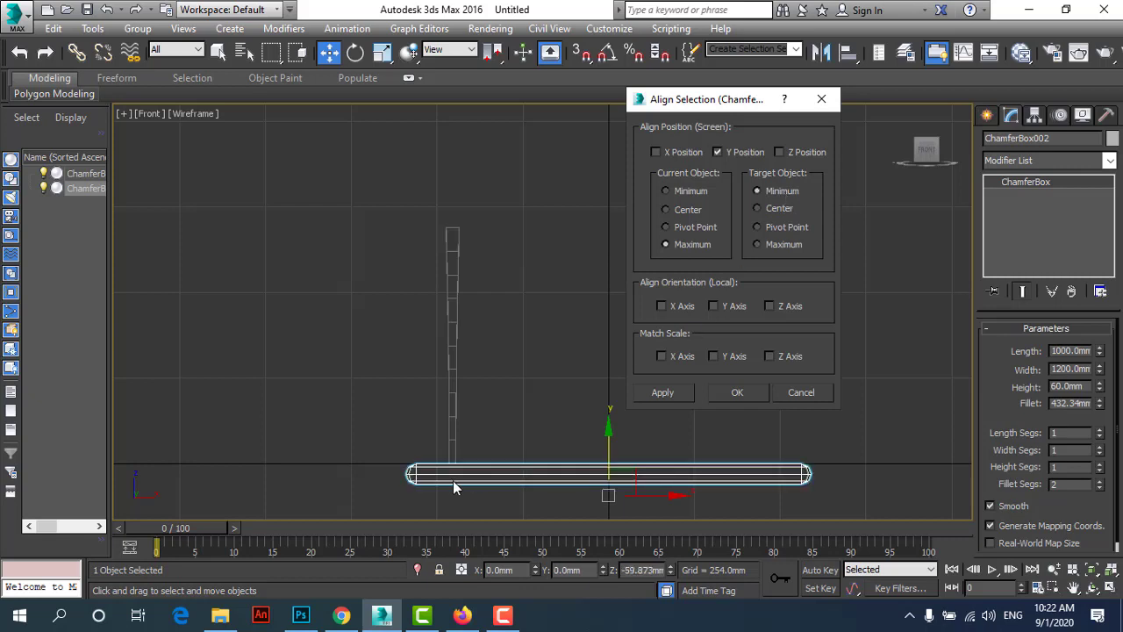
pyautogui.click(664, 209)
pyautogui.click(759, 208)
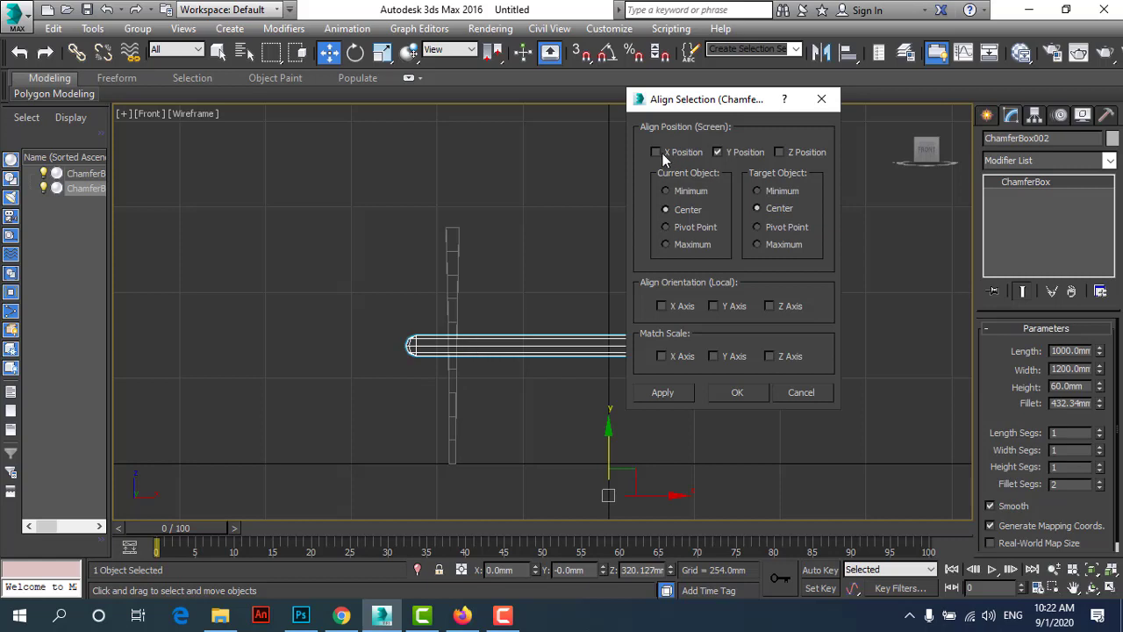
# Toggle the X, Y and Z Position axes on and off, leaving none checked.
pyautogui.moveTo(716, 98); pyautogui.dragTo(836, 124)
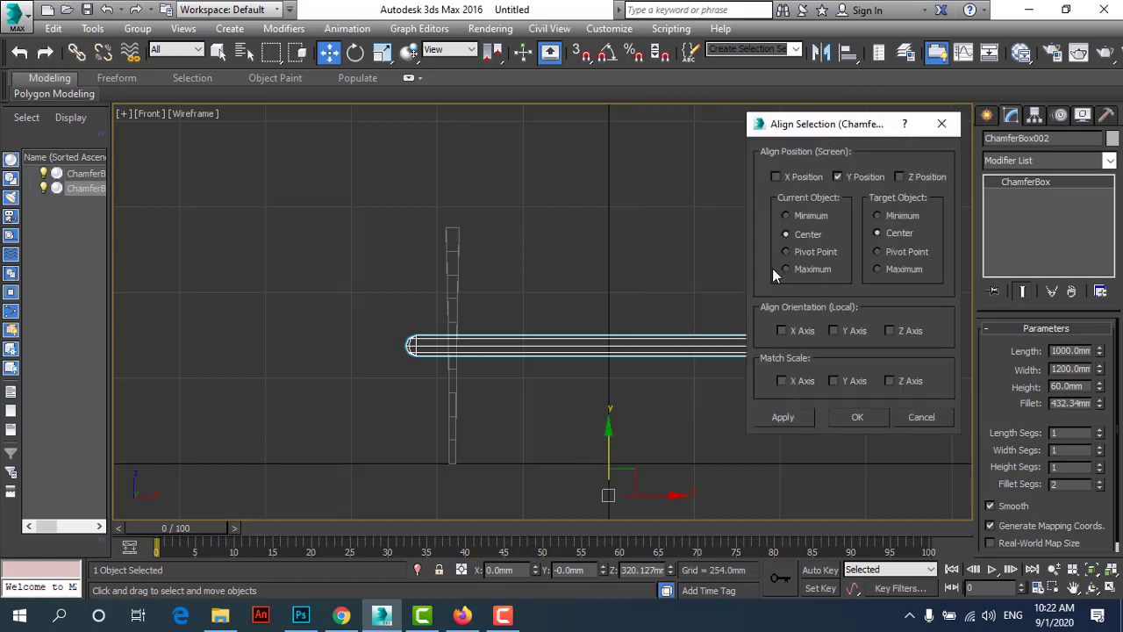
pyautogui.click(776, 176)
pyautogui.click(837, 177)
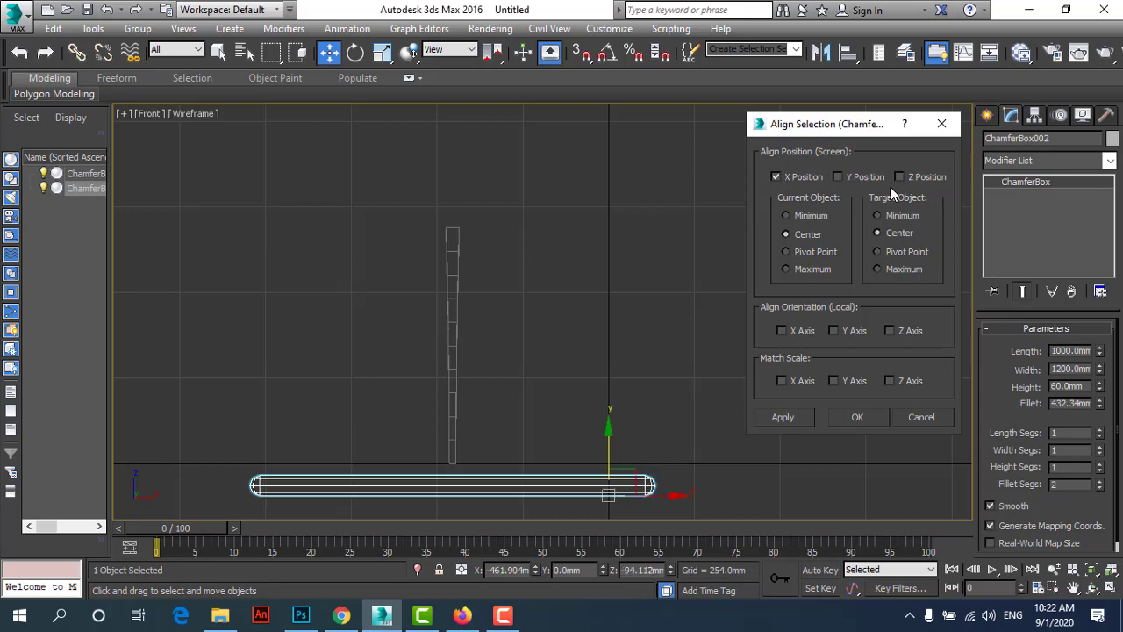
pyautogui.click(899, 177)
pyautogui.click(838, 176)
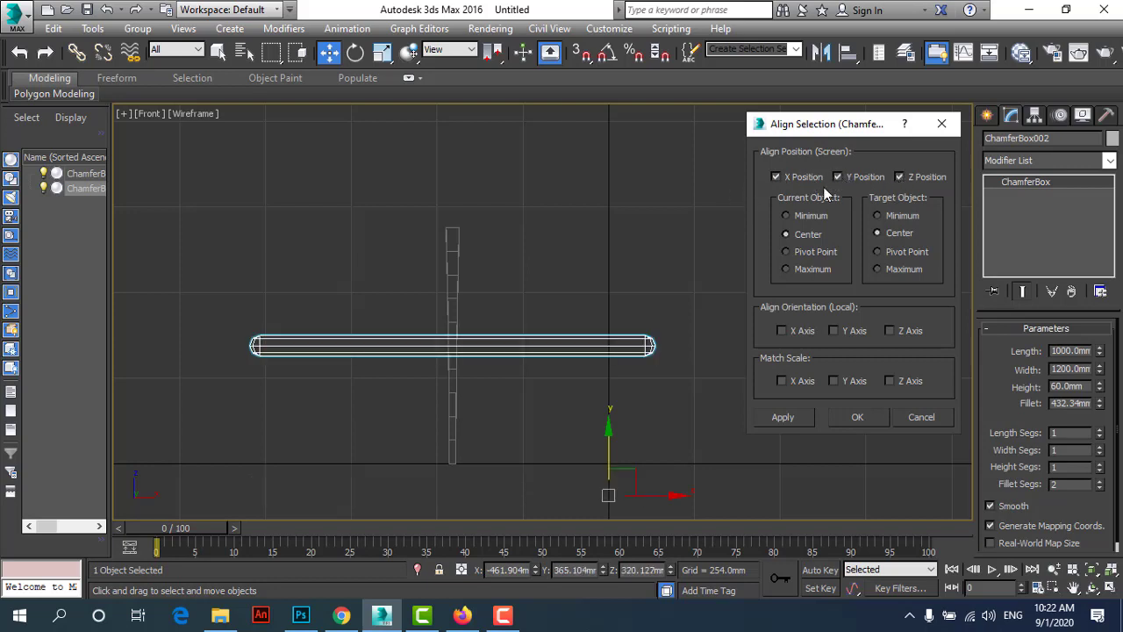
pyautogui.click(900, 177)
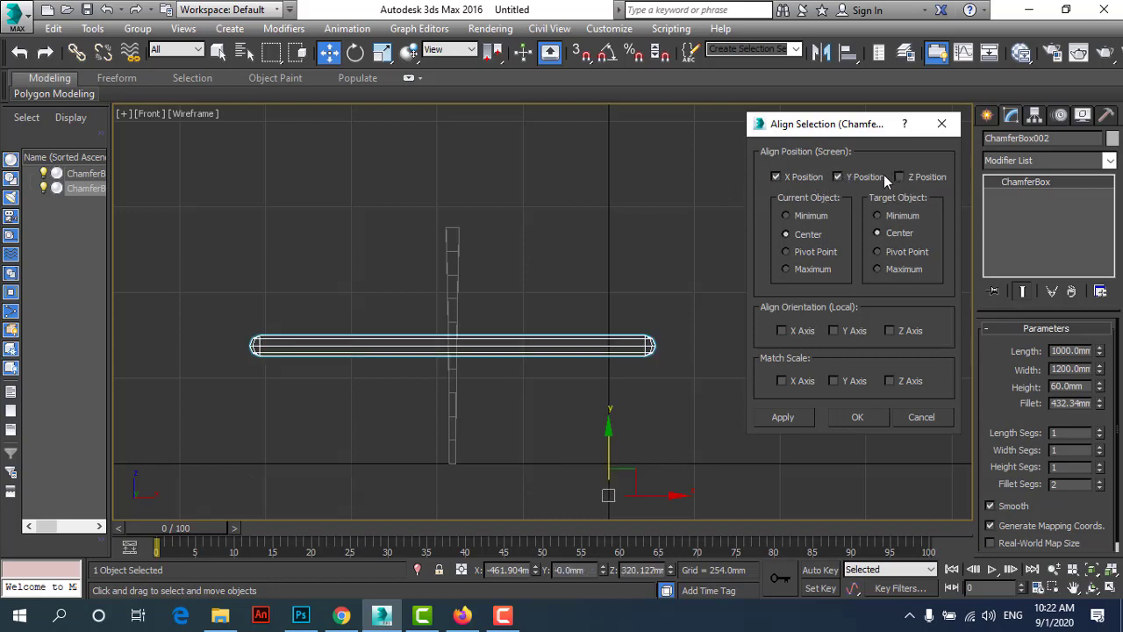
pyautogui.click(776, 177)
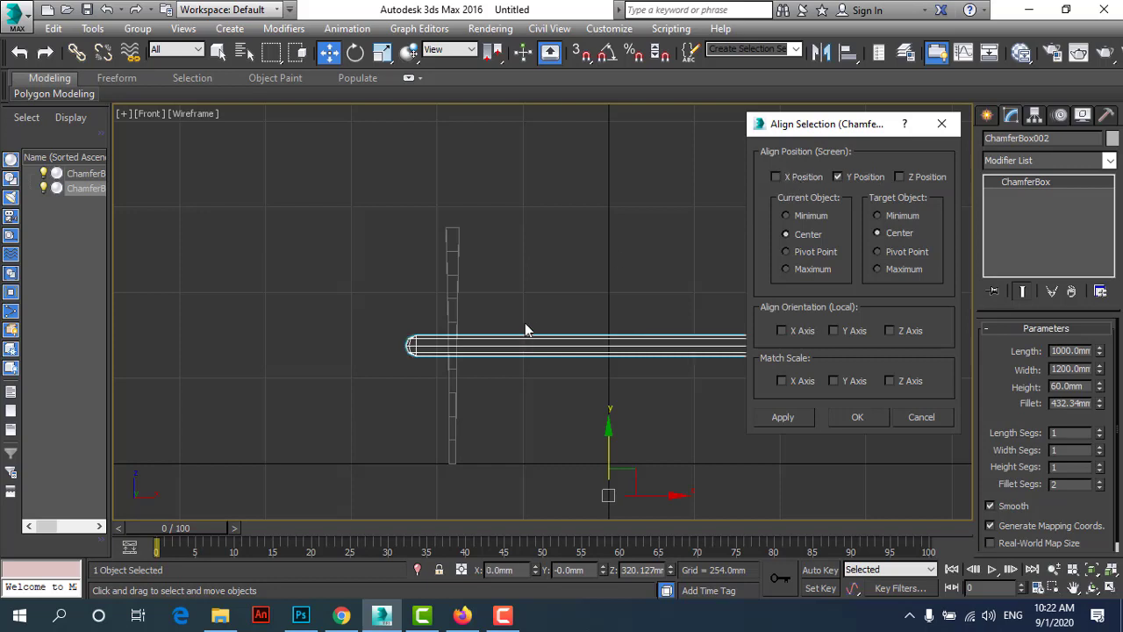
pyautogui.click(838, 177)
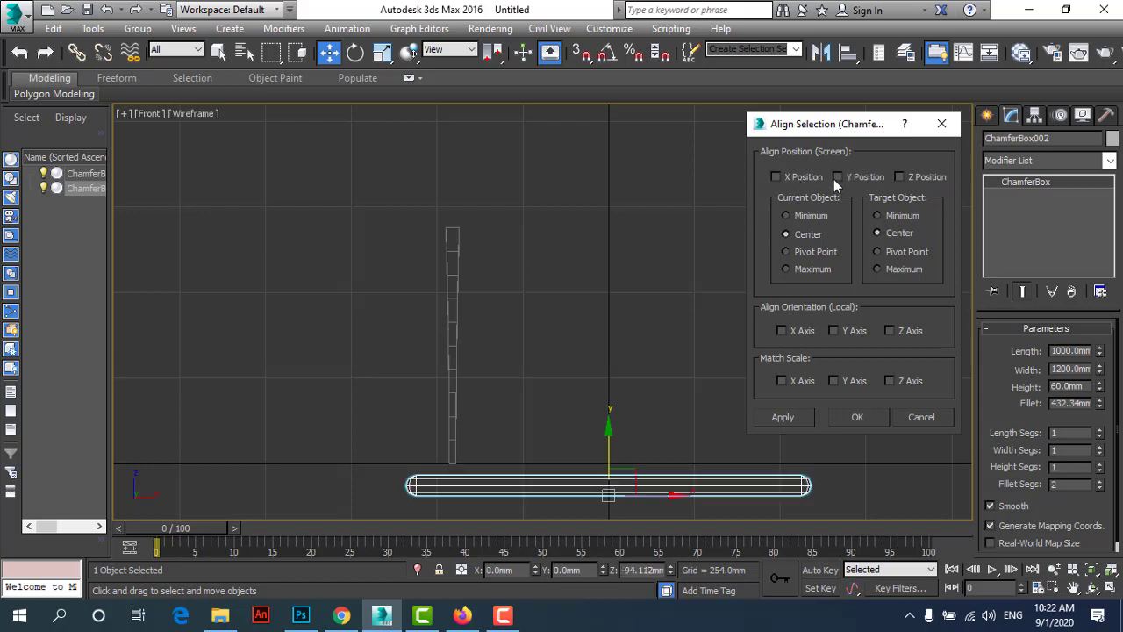
# Align tabletop Minimum to leg Maximum on Y Position, apply it, and deselect.
pyautogui.click(799, 214)
pyautogui.click(775, 178)
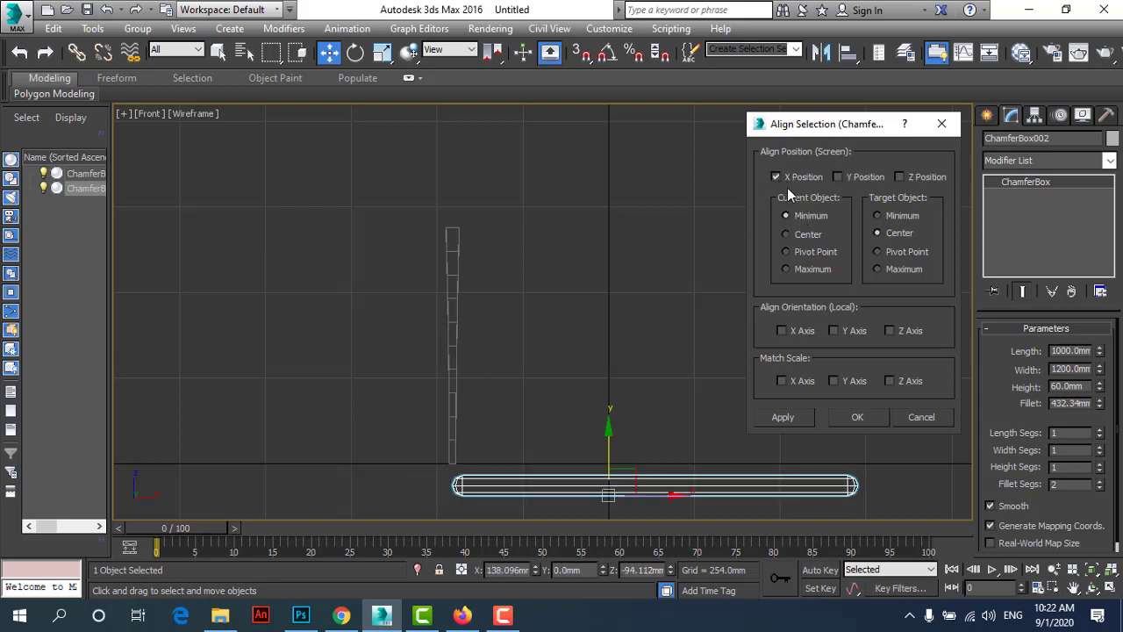
pyautogui.click(797, 178)
pyautogui.click(838, 177)
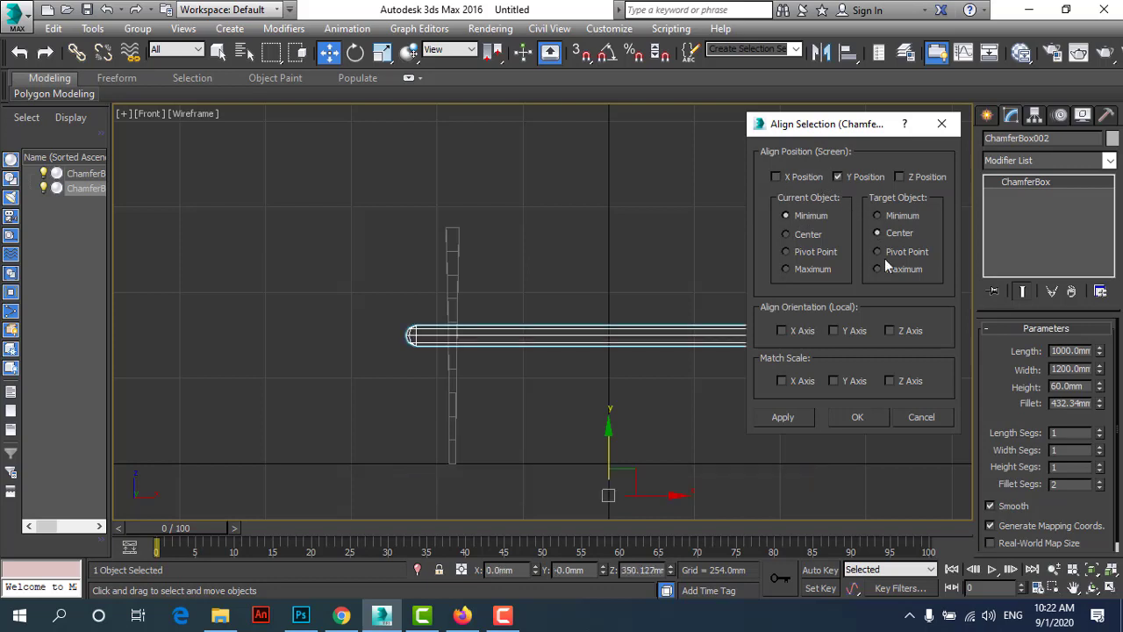
pyautogui.click(877, 268)
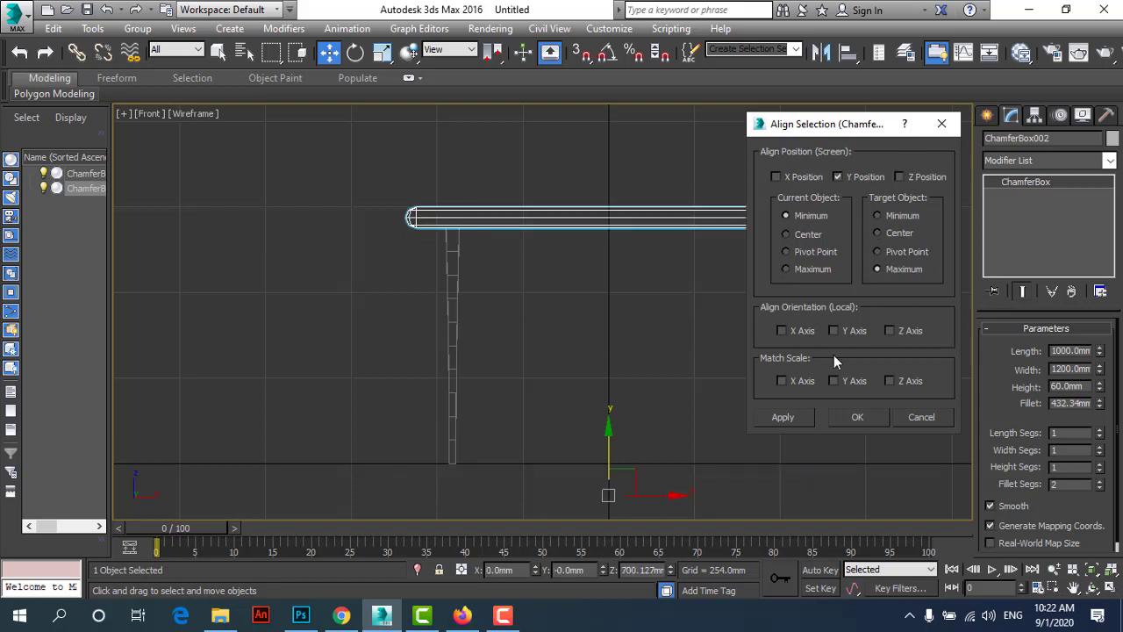
pyautogui.click(856, 417)
pyautogui.click(711, 387)
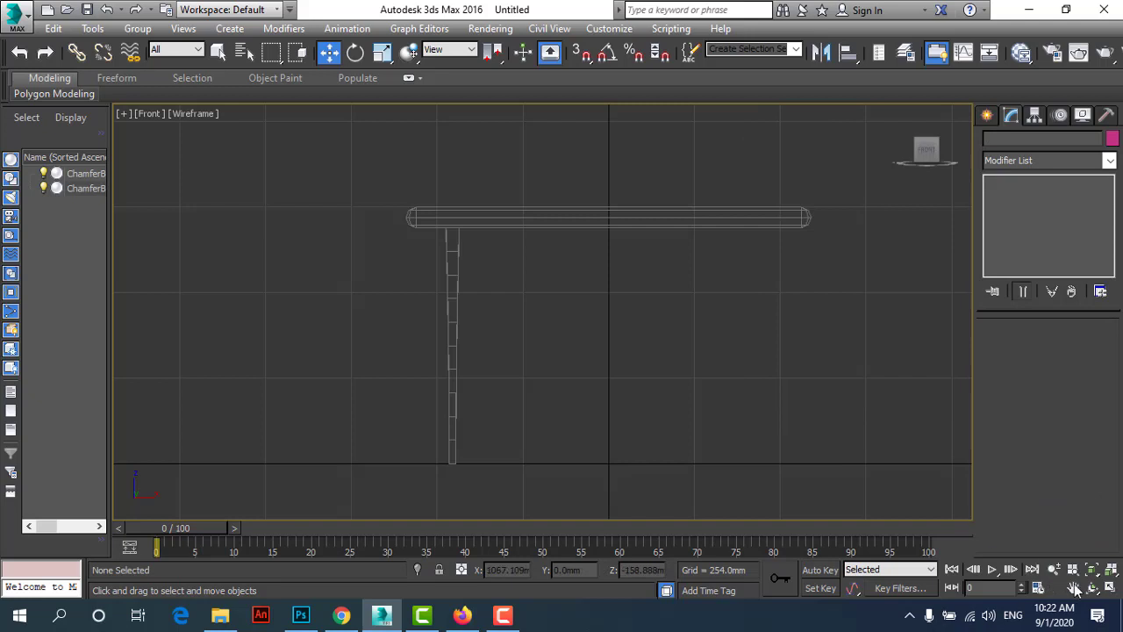
# In a maximized Top view, Shift-drag the leg to the opposite corner as an Instance.
pyautogui.click(1109, 587)
pyautogui.click(713, 402)
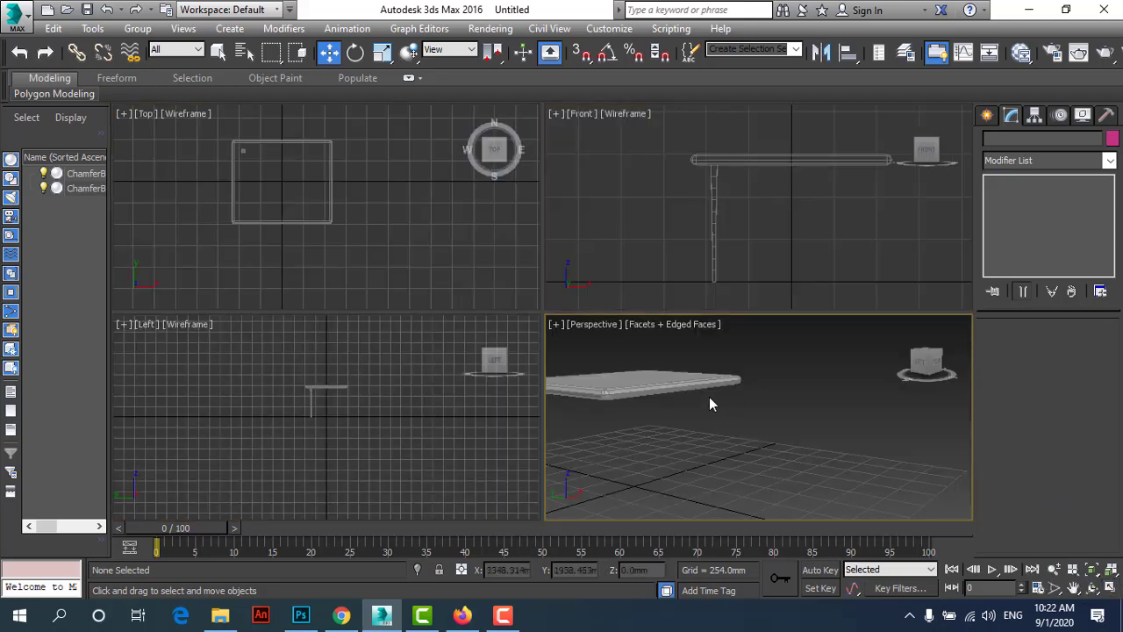
pyautogui.click(390, 201)
pyautogui.click(1109, 589)
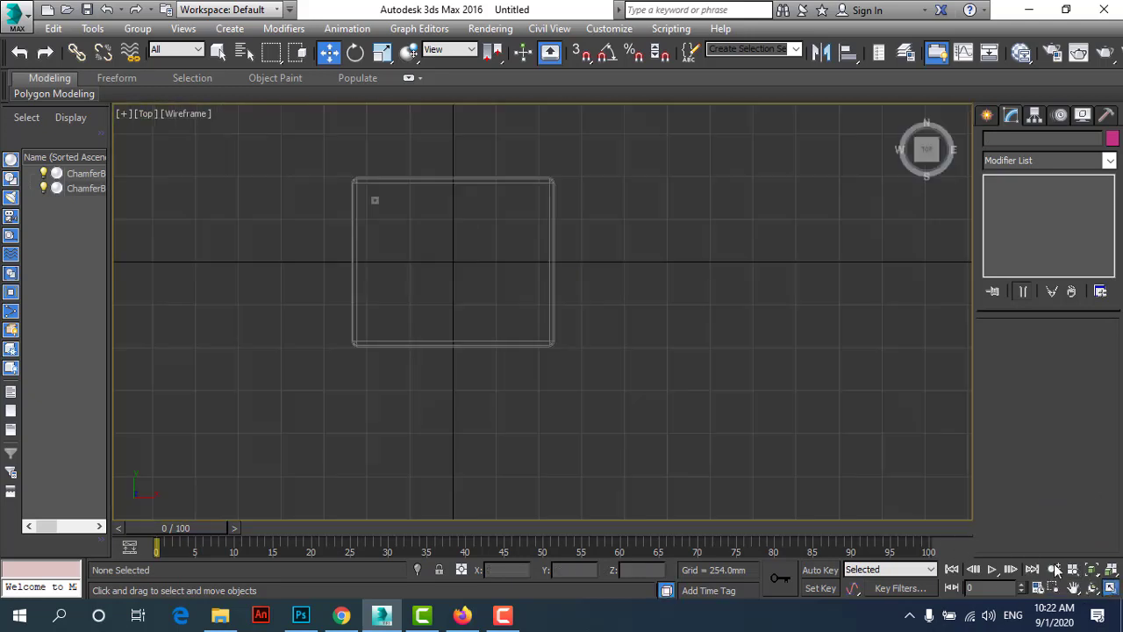
pyautogui.scroll(2, 472, 228)
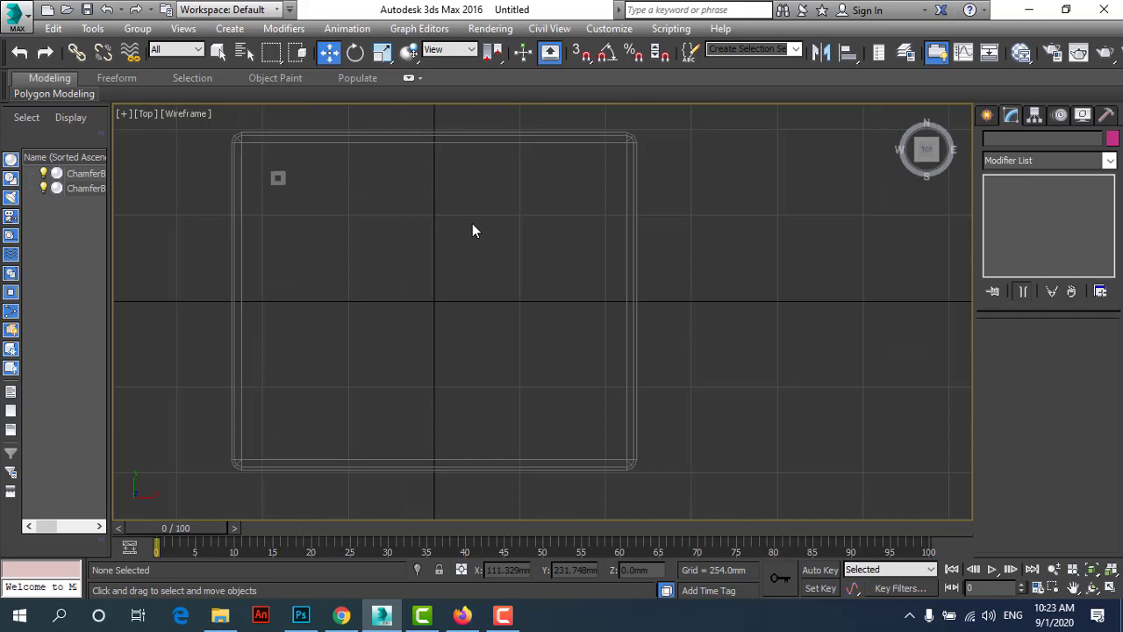
pyautogui.click(277, 178)
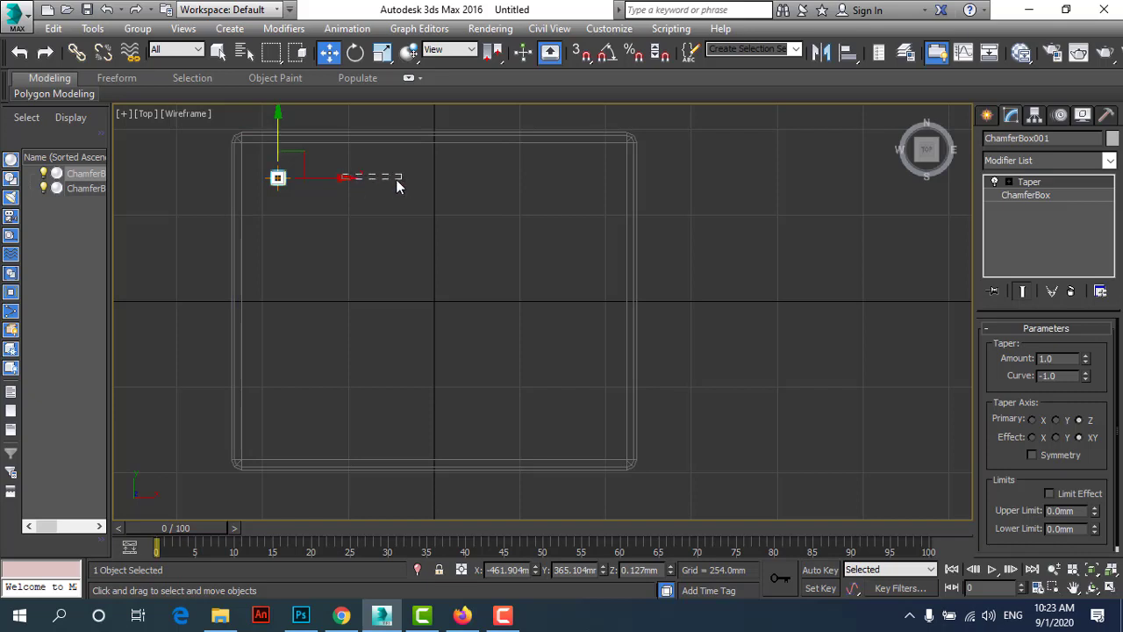
pyautogui.click(288, 179)
pyautogui.click(278, 179)
pyautogui.keyDown('shift'); pyautogui.moveTo(348, 178); pyautogui.dragTo(660, 177); pyautogui.keyUp('shift')
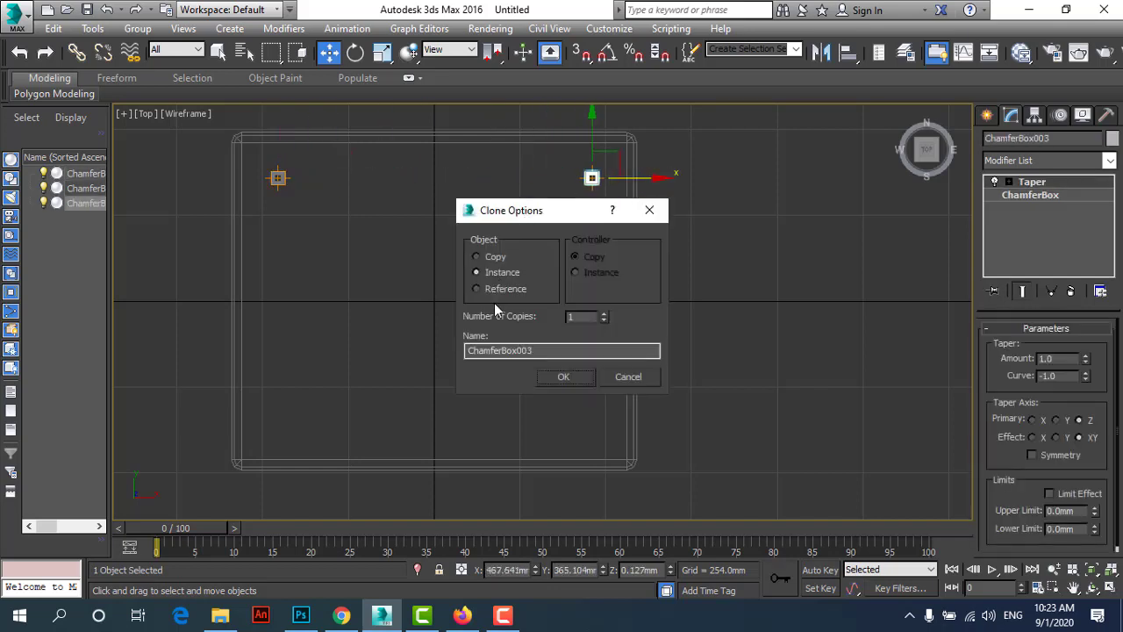
pyautogui.click(566, 378)
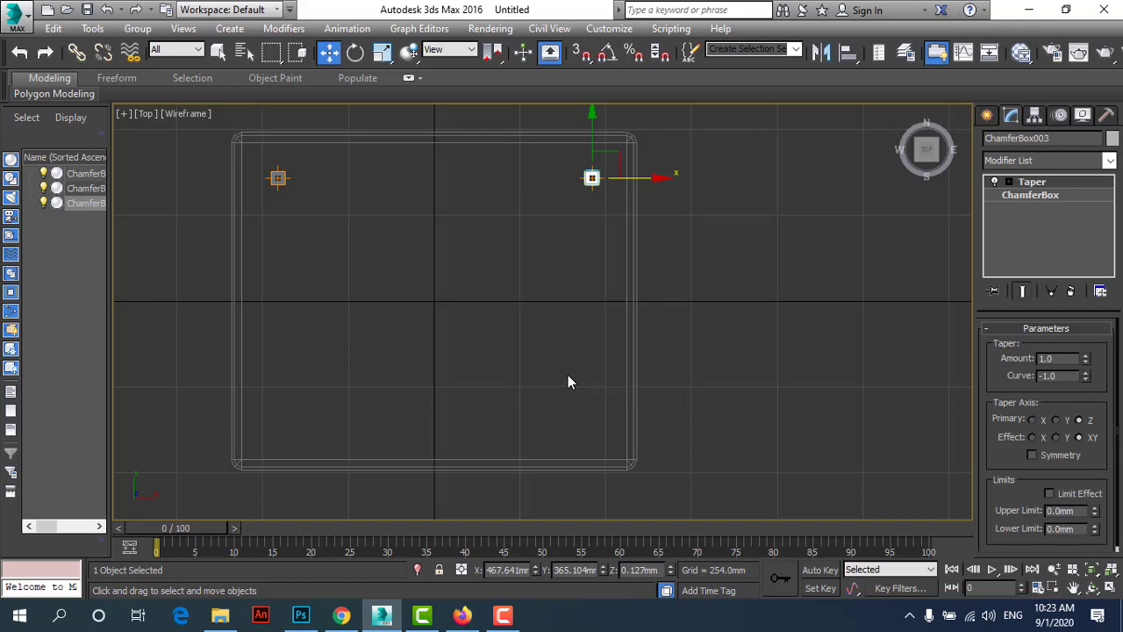
# Shift-drag both legs down to clone the remaining two corner legs, then restore four views.
pyautogui.keyDown('ctrl'); pyautogui.click(278, 178); pyautogui.keyUp('ctrl')
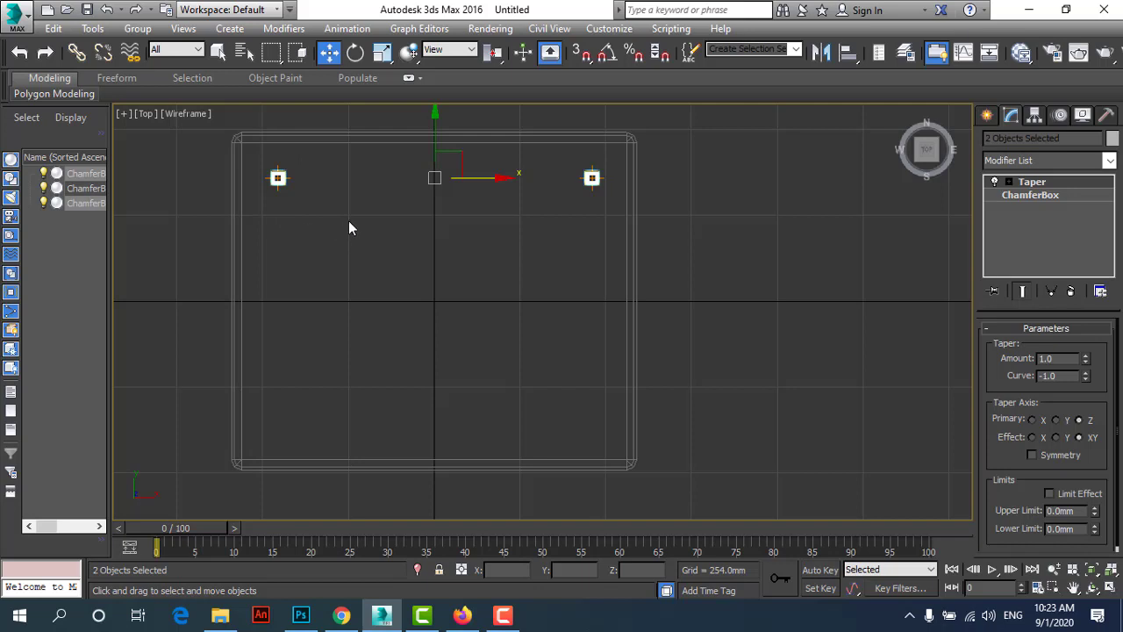
pyautogui.keyDown('shift'); pyautogui.moveTo(432, 144); pyautogui.dragTo(434, 370); pyautogui.keyUp('shift')
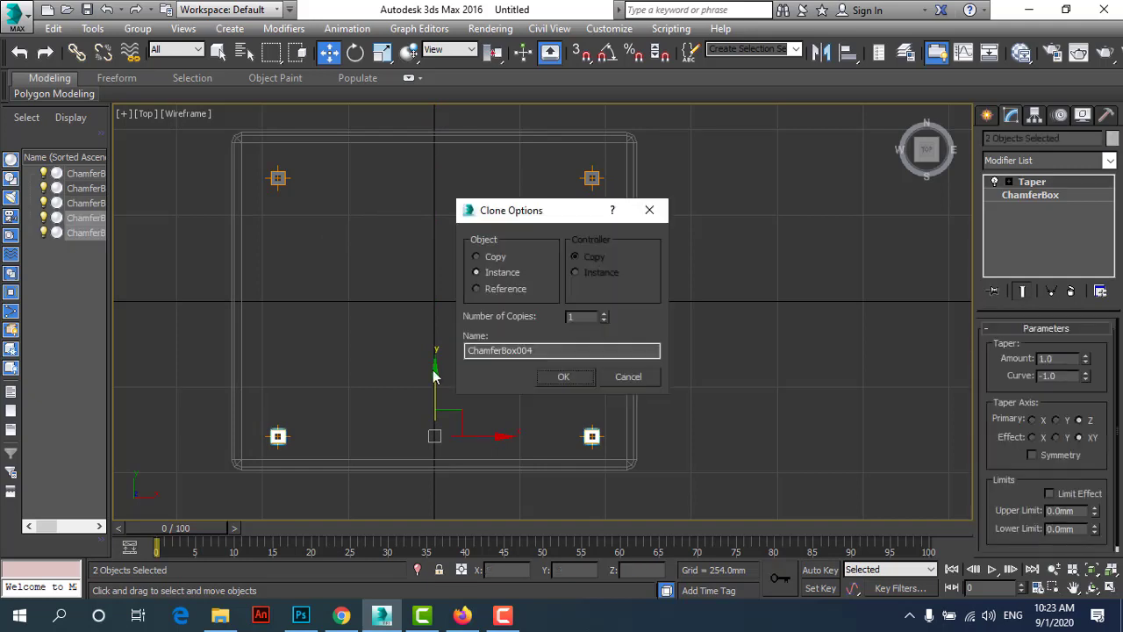
pyautogui.click(563, 378)
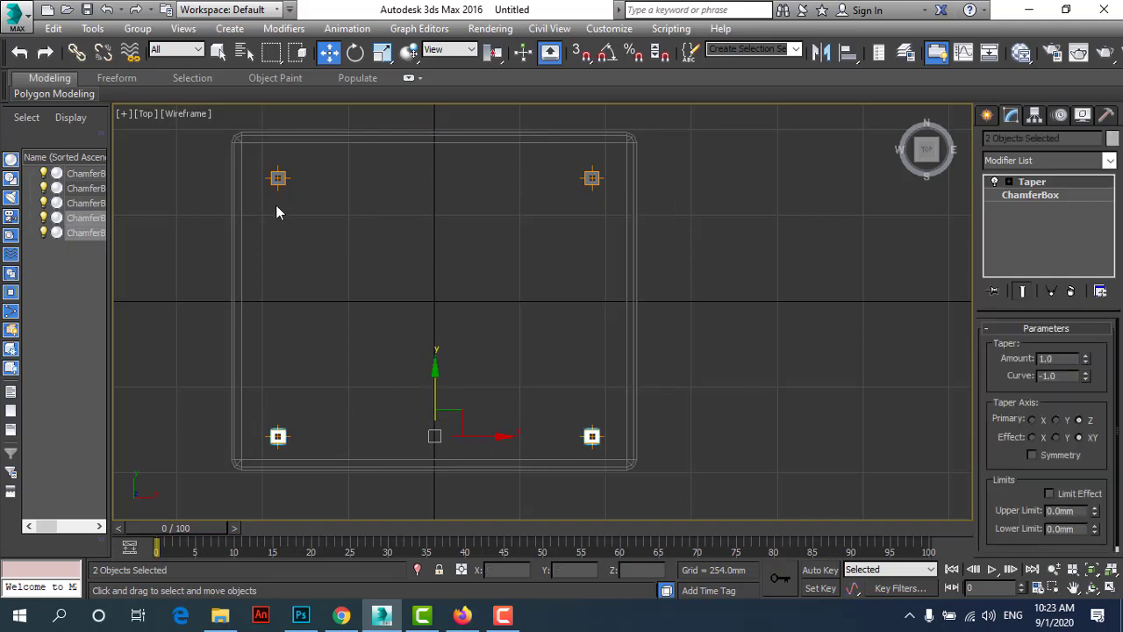
pyautogui.click(707, 344)
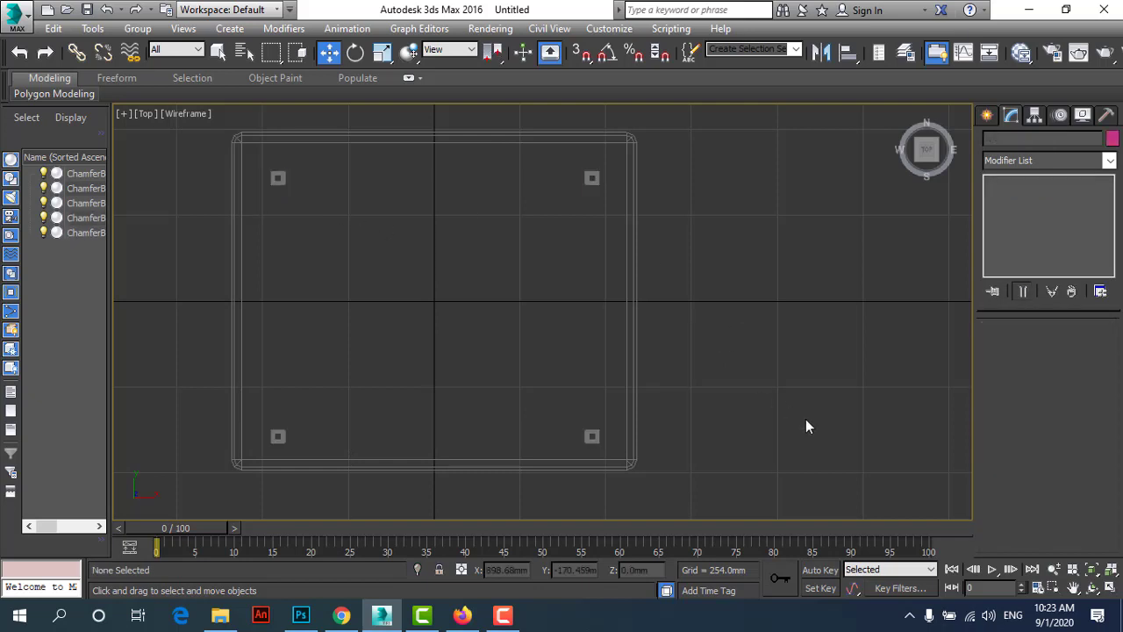
pyautogui.click(1110, 587)
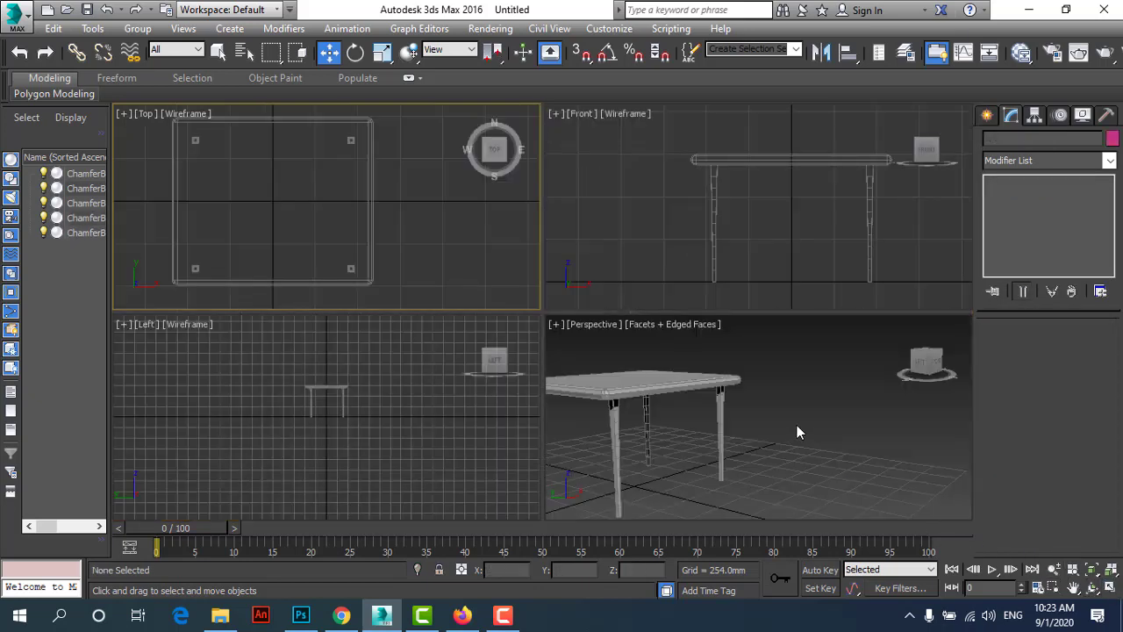
pyautogui.click(843, 438)
pyautogui.click(1110, 588)
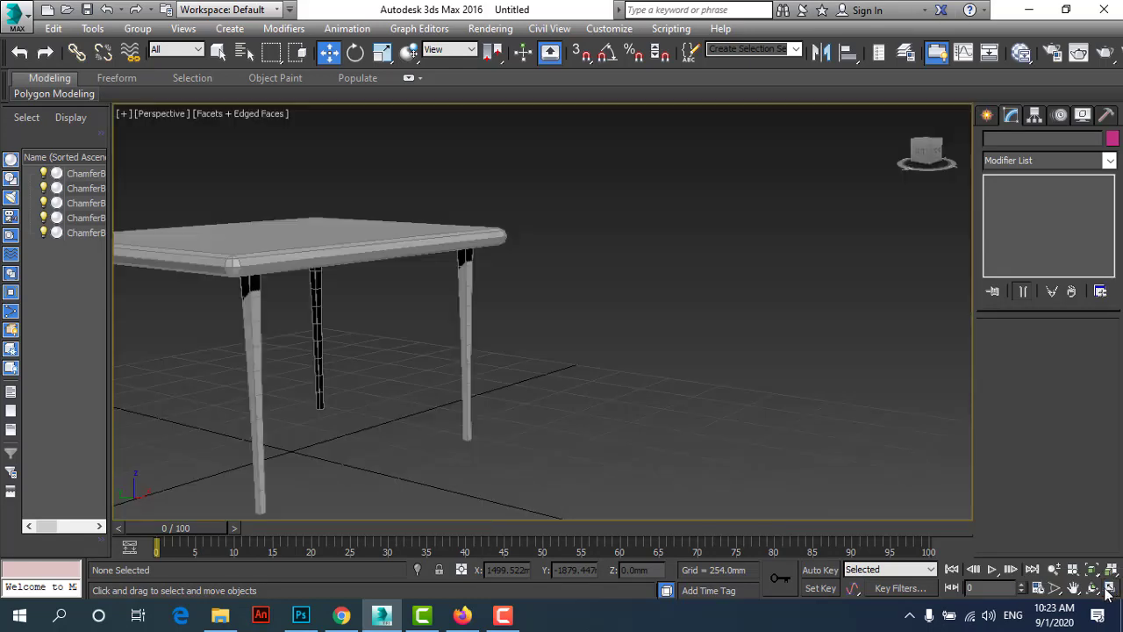
pyautogui.click(1072, 587)
pyautogui.moveTo(484, 371); pyautogui.dragTo(746, 370)
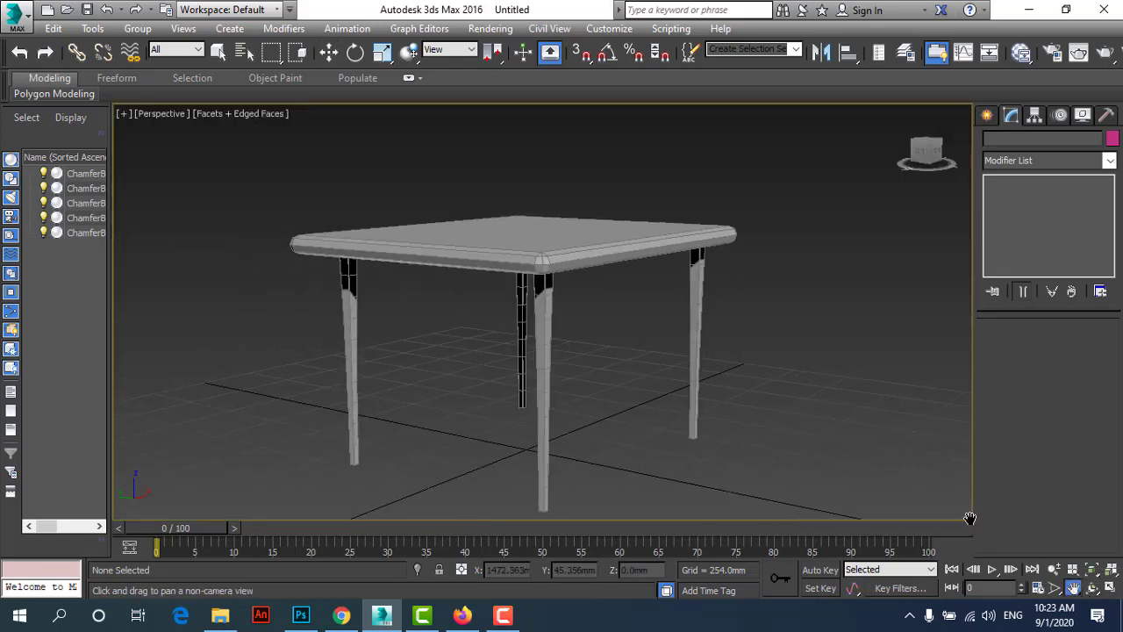
pyautogui.click(1092, 587)
pyautogui.moveTo(549, 367)
pyautogui.mouseDown()
pyautogui.moveTo(301, 346)
pyautogui.moveTo(286, 333)
pyautogui.moveTo(382, 360)
pyautogui.moveTo(579, 334)
pyautogui.moveTo(579, 318)
pyautogui.moveTo(501, 348)
pyautogui.moveTo(524, 351)
pyautogui.moveTo(519, 364)
pyautogui.moveTo(486, 343)
pyautogui.moveTo(497, 321)
pyautogui.moveTo(499, 330)
pyautogui.mouseUp()
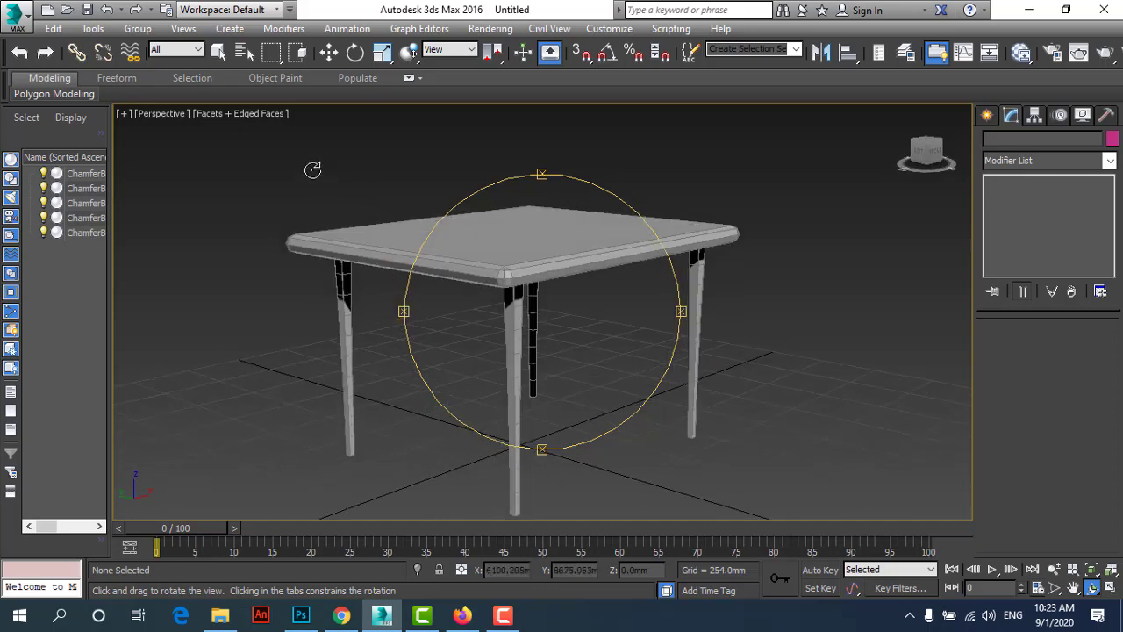
pyautogui.moveTo(294, 169)
pyautogui.mouseDown()
pyautogui.moveTo(412, 219)
pyautogui.moveTo(514, 338)
pyautogui.moveTo(506, 334)
pyautogui.mouseUp()
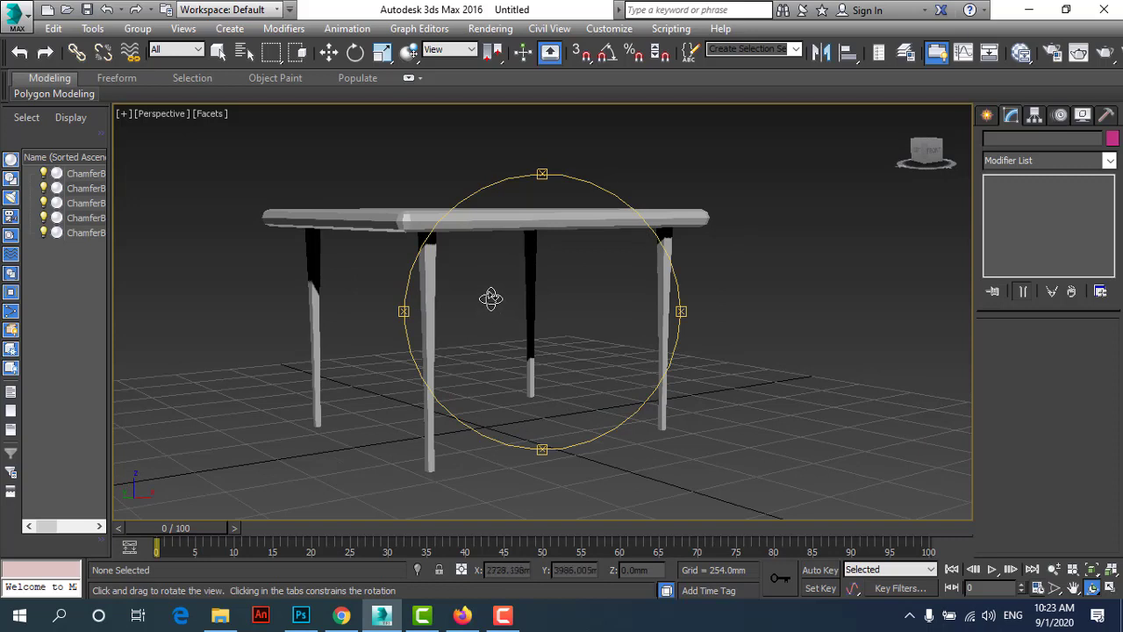
pyautogui.scroll(3, 494, 299)
pyautogui.click(326, 56)
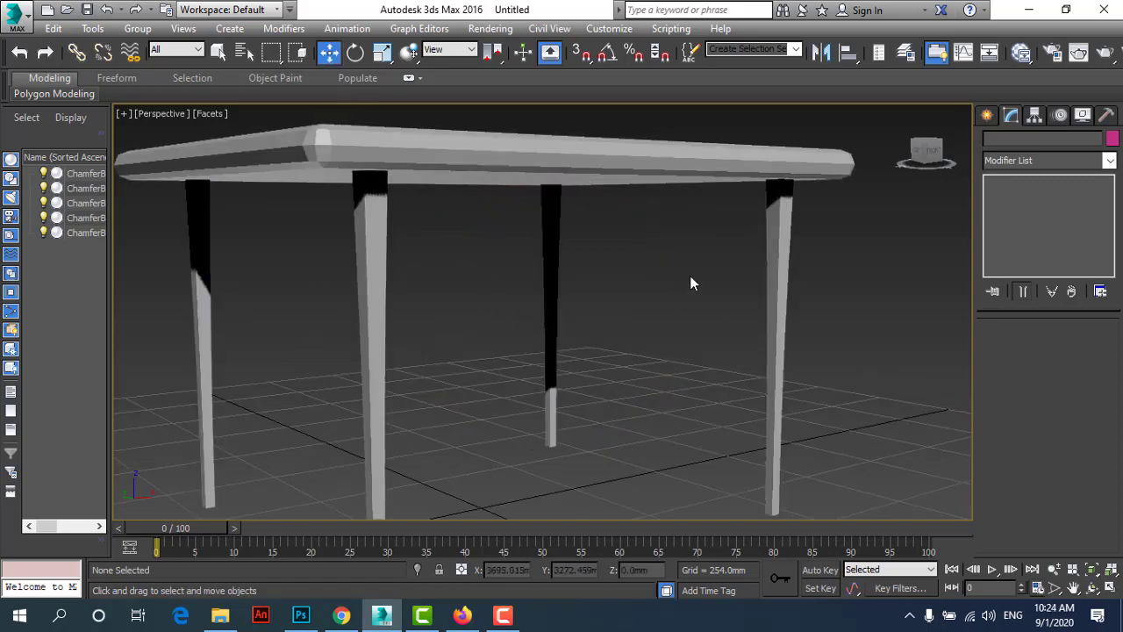
pyautogui.click(209, 123)
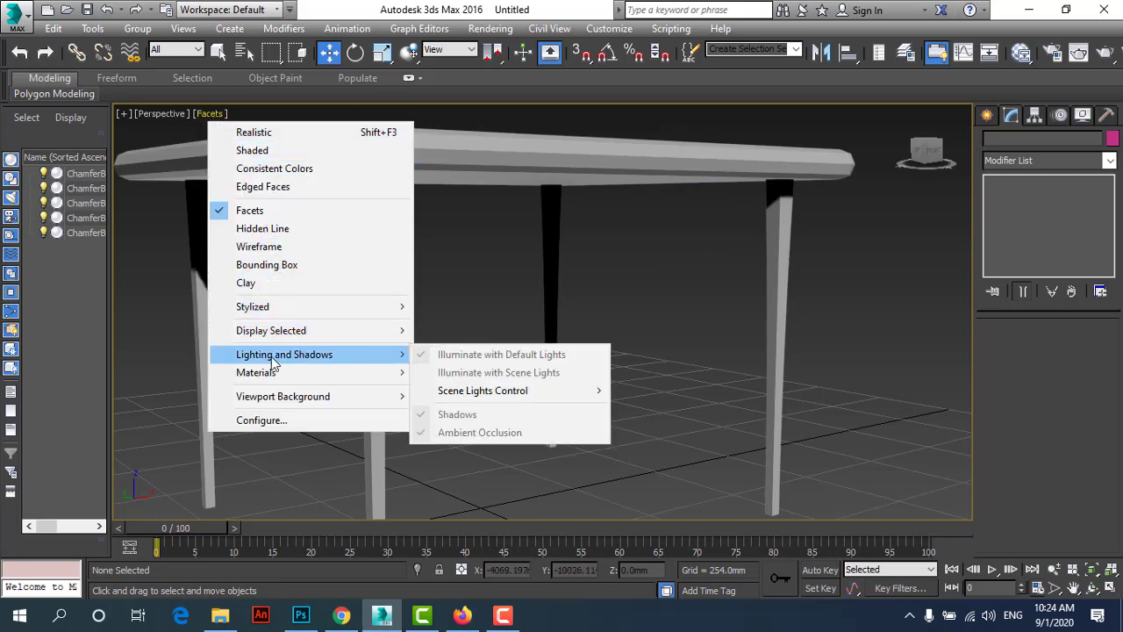
pyautogui.moveTo(284, 354)
pyautogui.click(564, 256)
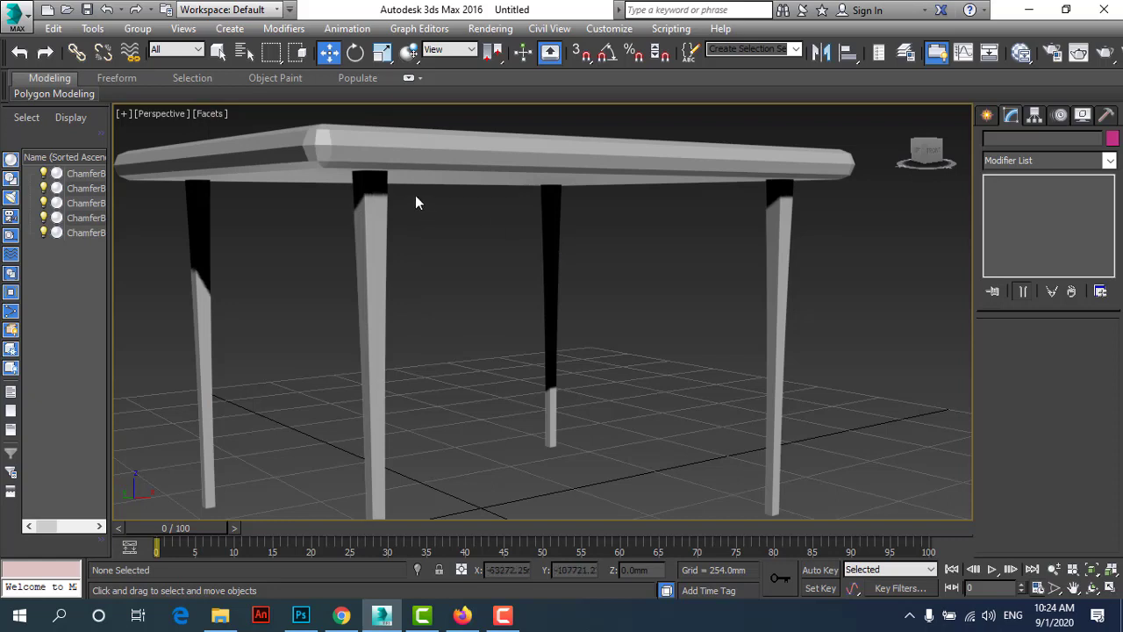
pyautogui.click(369, 165)
pyautogui.click(211, 116)
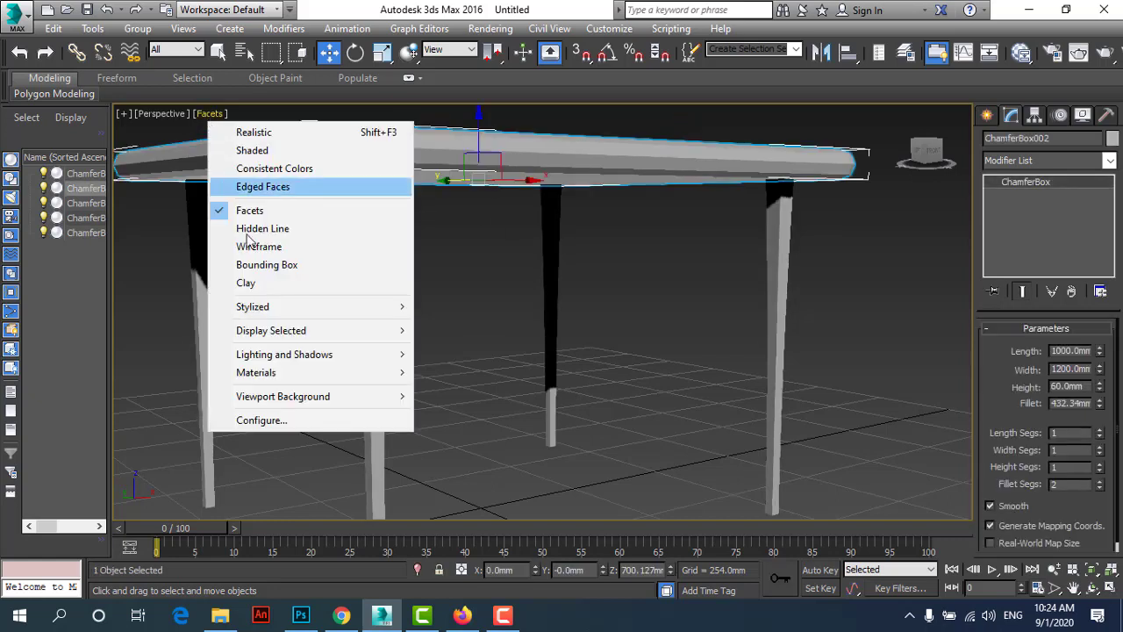
pyautogui.moveTo(284, 353)
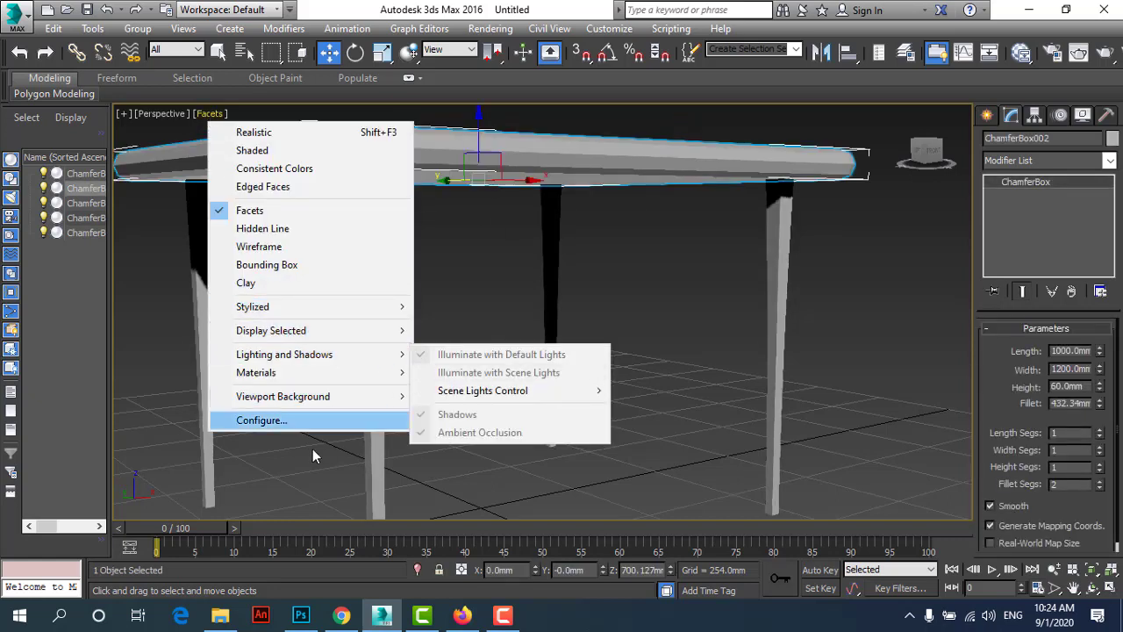
pyautogui.click(313, 449)
pyautogui.rightClick(166, 315)
pyautogui.click(162, 318)
pyautogui.rightClick(162, 311)
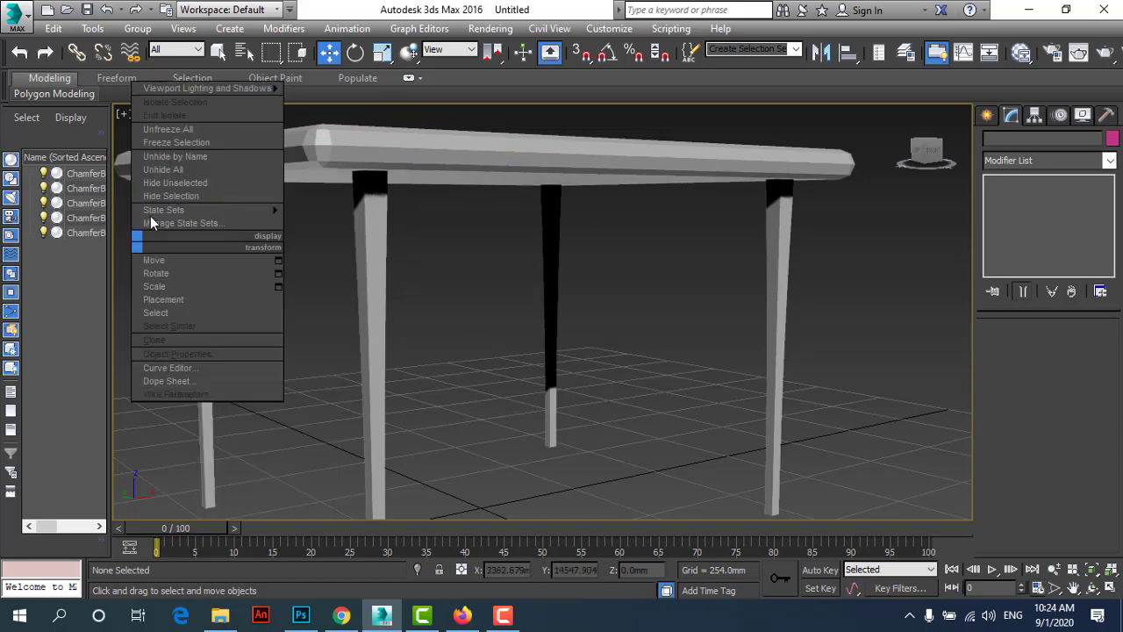
pyautogui.click(129, 114)
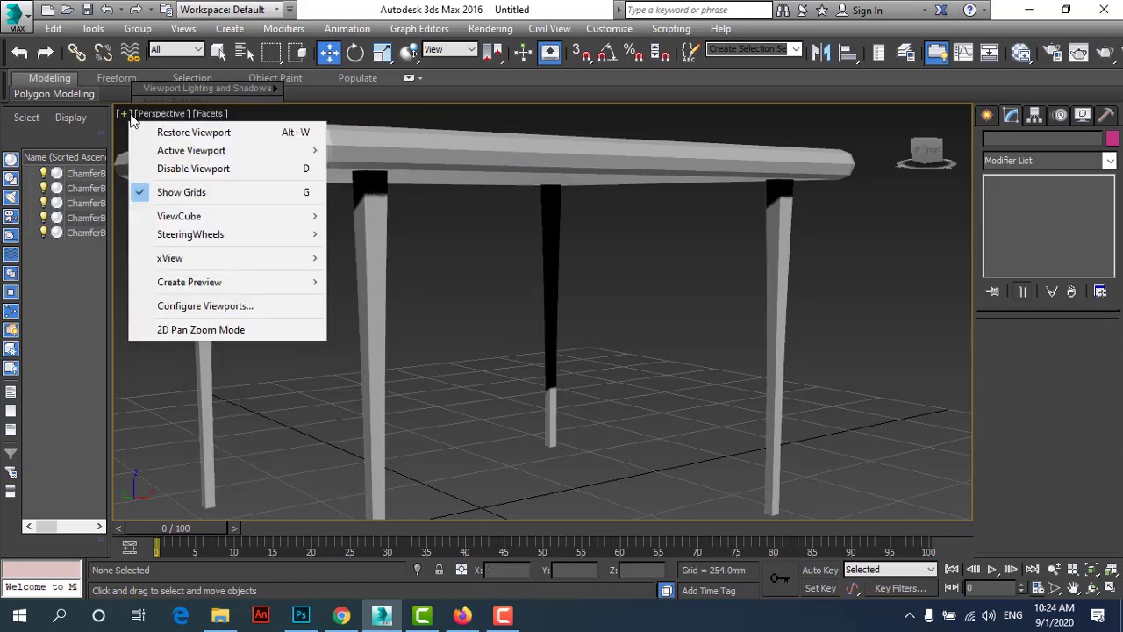
pyautogui.click(302, 412)
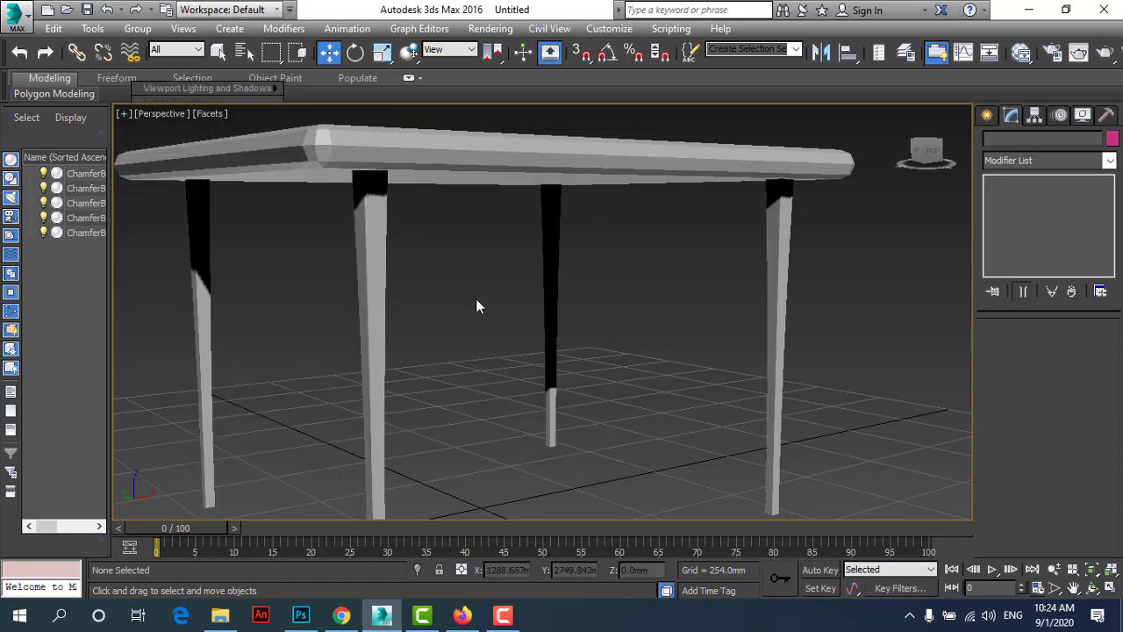
pyautogui.scroll(-4, 499, 302)
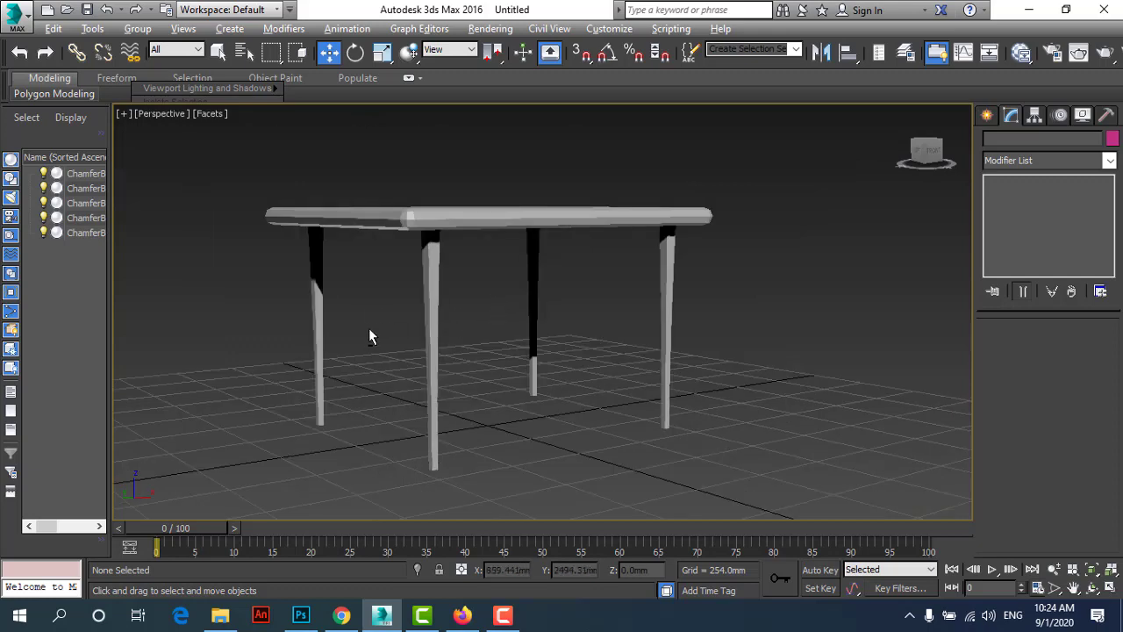
pyautogui.moveTo(369, 332)
pyautogui.keyDown('alt'); pyautogui.mouseDown(button='middle')
pyautogui.moveTo(381, 345)
pyautogui.moveTo(289, 324)
pyautogui.moveTo(367, 321)
pyautogui.mouseUp(button='middle'); pyautogui.keyUp('alt')
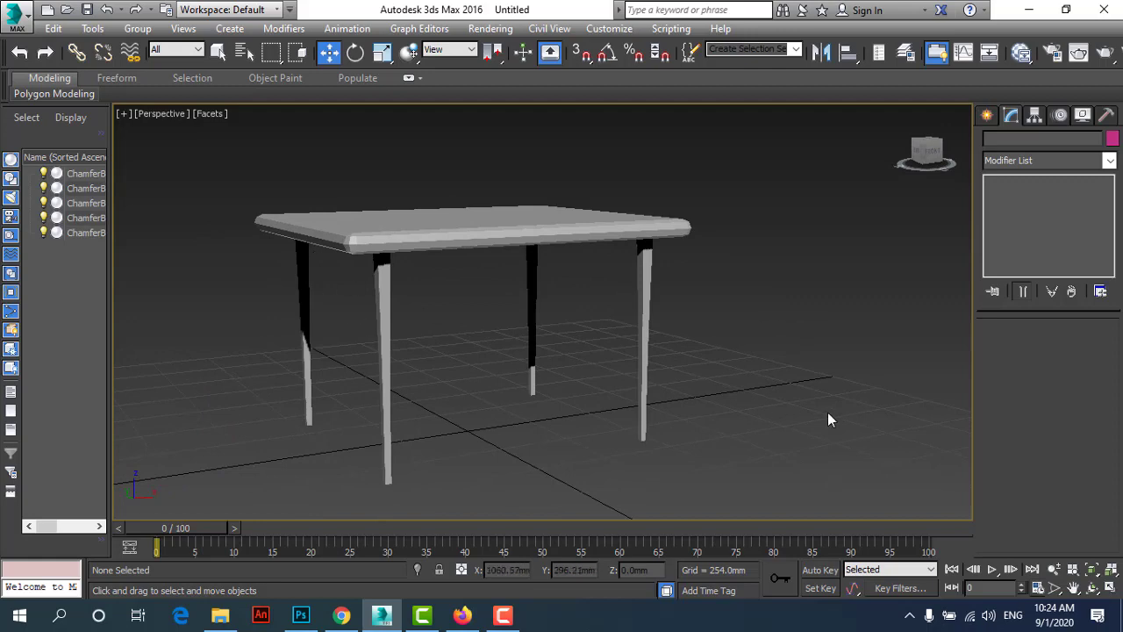
pyautogui.scroll(-4, 535, 301)
pyautogui.scroll(4, 517, 377)
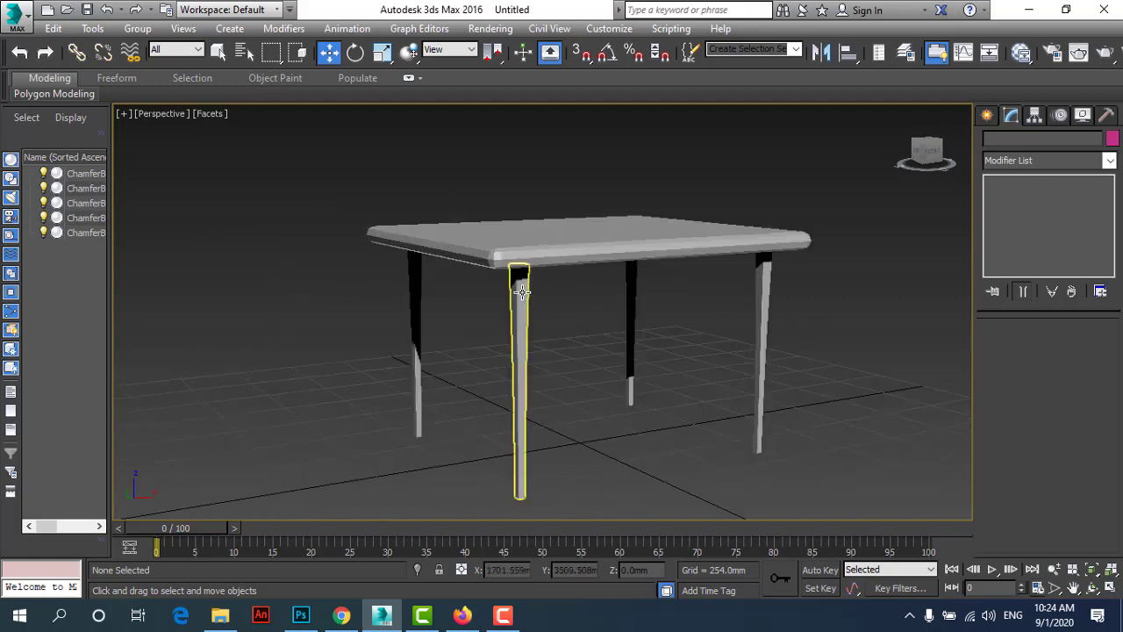
pyautogui.click(1106, 592)
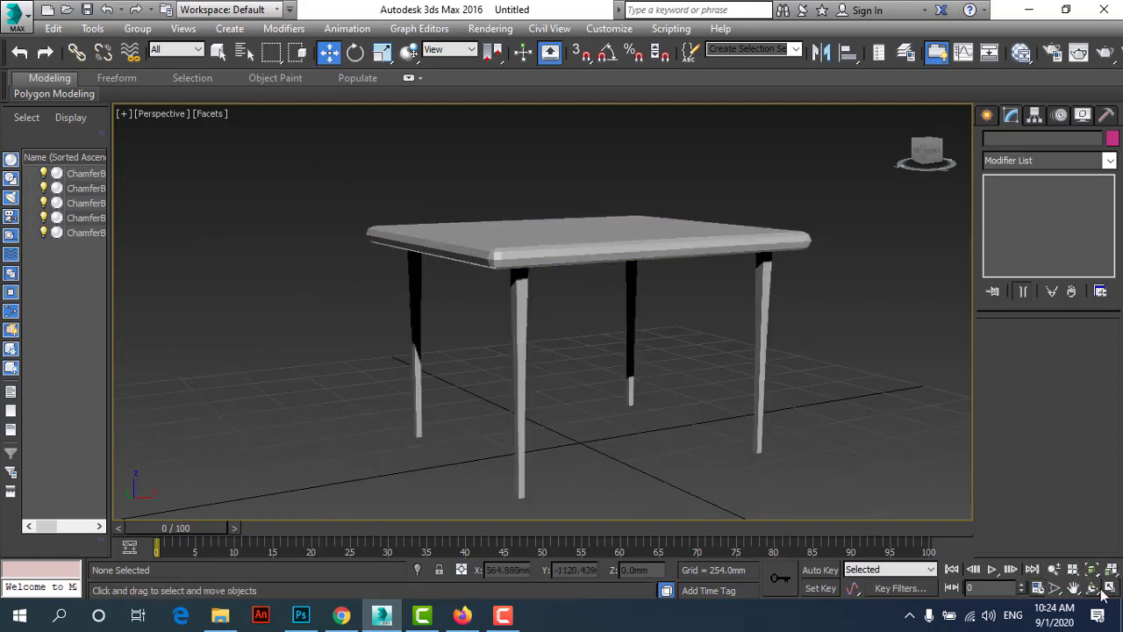
pyautogui.scroll(2, 551, 306)
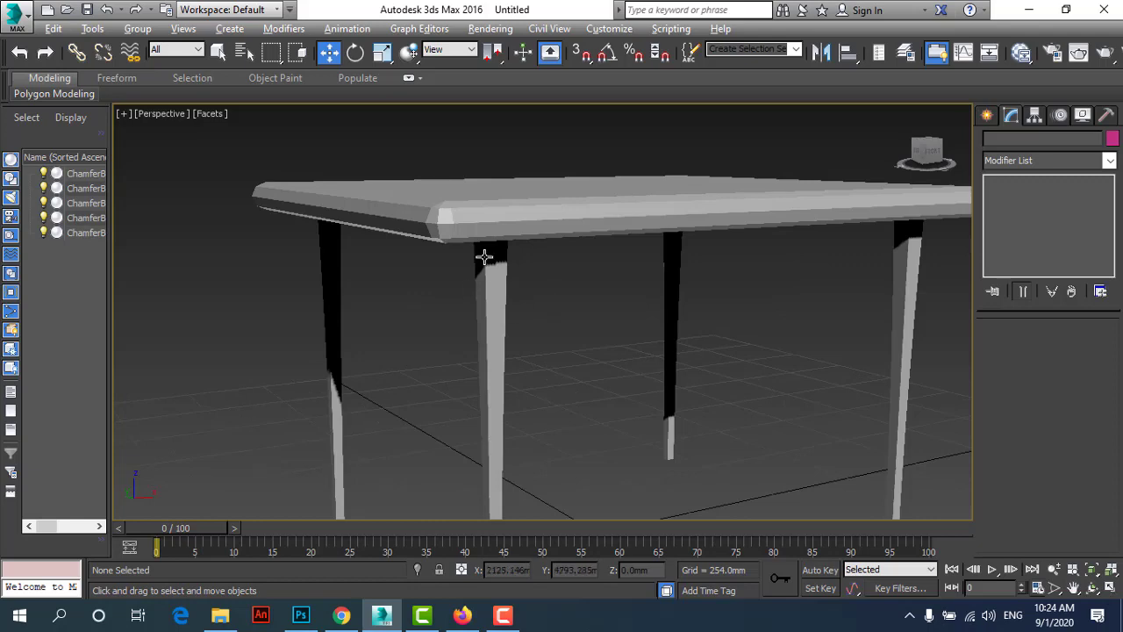
pyautogui.moveTo(484, 256)
pyautogui.keyDown('alt'); pyautogui.mouseDown(button='middle')
pyautogui.moveTo(375, 213)
pyautogui.moveTo(395, 226)
pyautogui.moveTo(341, 176)
pyautogui.mouseUp(button='middle'); pyautogui.keyUp('alt')
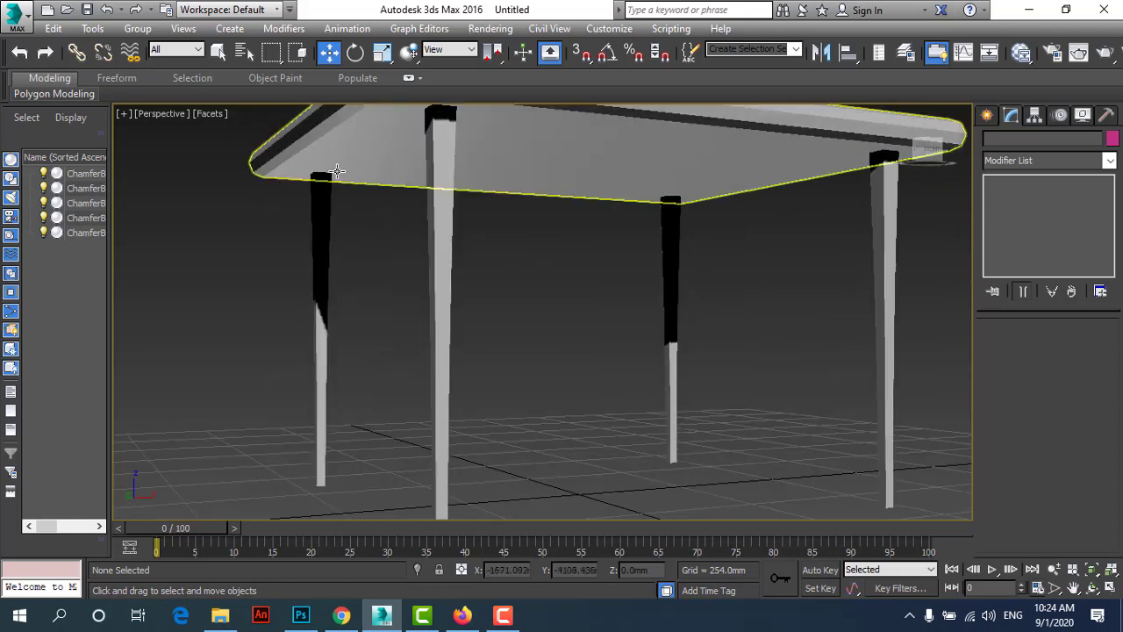
pyautogui.moveTo(840, 323)
pyautogui.keyDown('alt'); pyautogui.mouseDown(button='middle')
pyautogui.moveTo(540, 244)
pyautogui.moveTo(528, 271)
pyautogui.mouseUp(button='middle'); pyautogui.keyUp('alt')
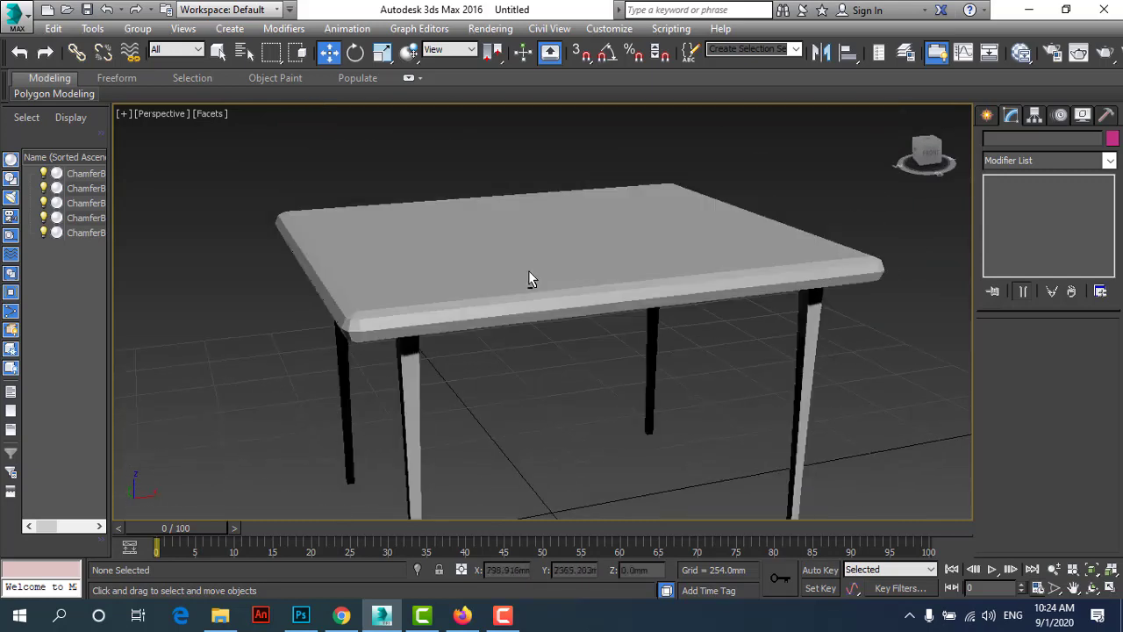
pyautogui.click(1111, 588)
# Restore the four-viewport layout and choose Standard Primitives > Box in the Create panel.
pyautogui.click(260, 161)
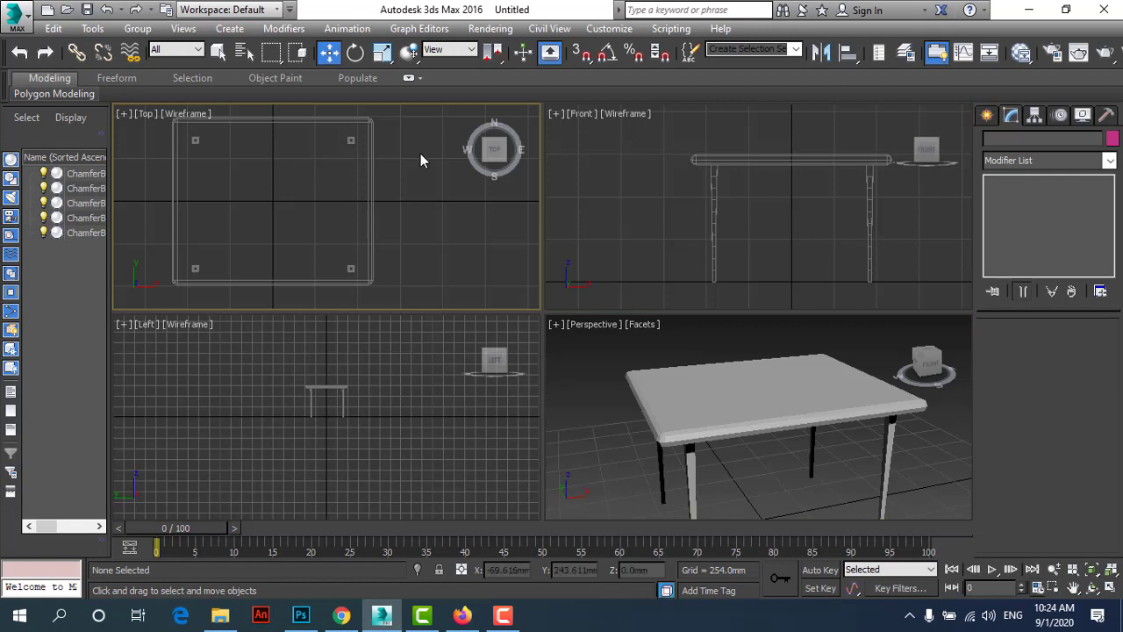
pyautogui.moveTo(494, 149)
pyautogui.click(987, 115)
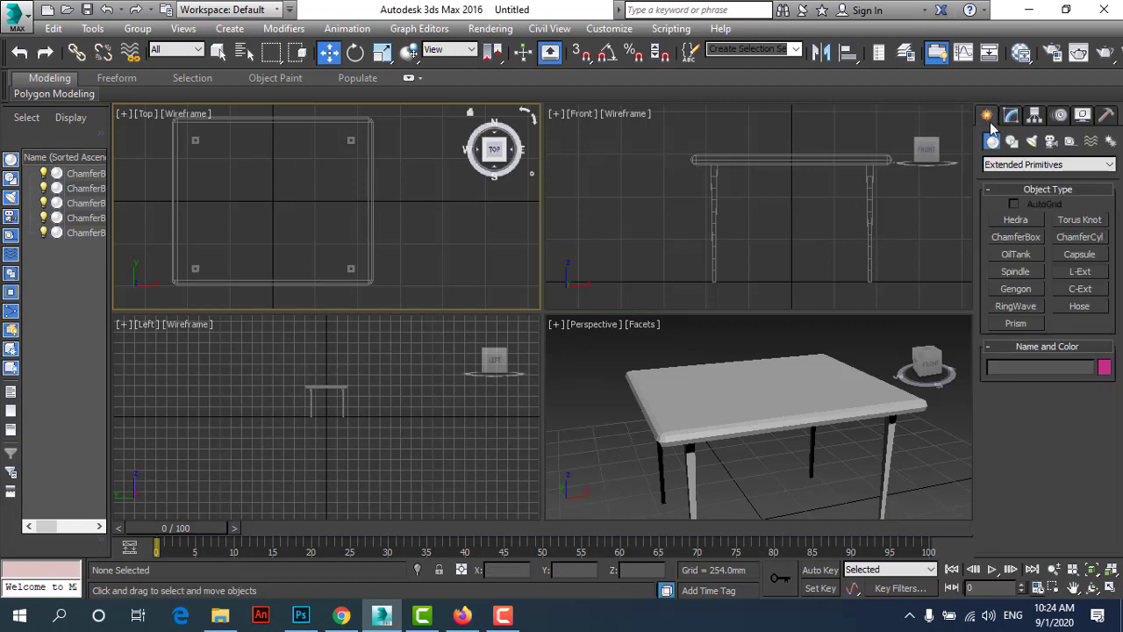
pyautogui.click(1016, 239)
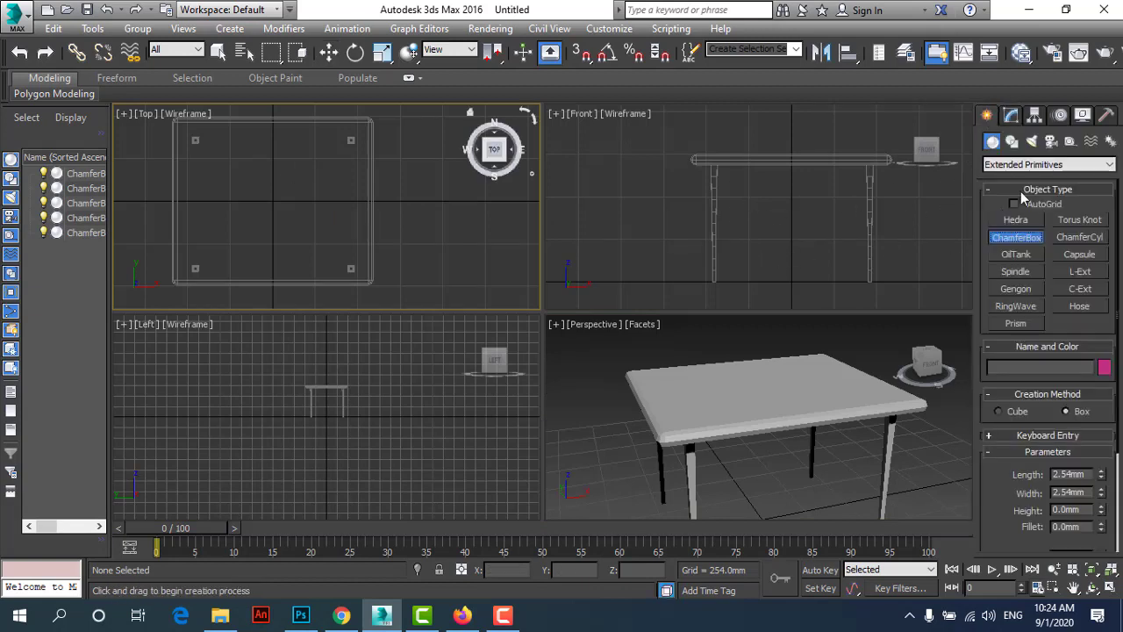
pyautogui.click(1018, 165)
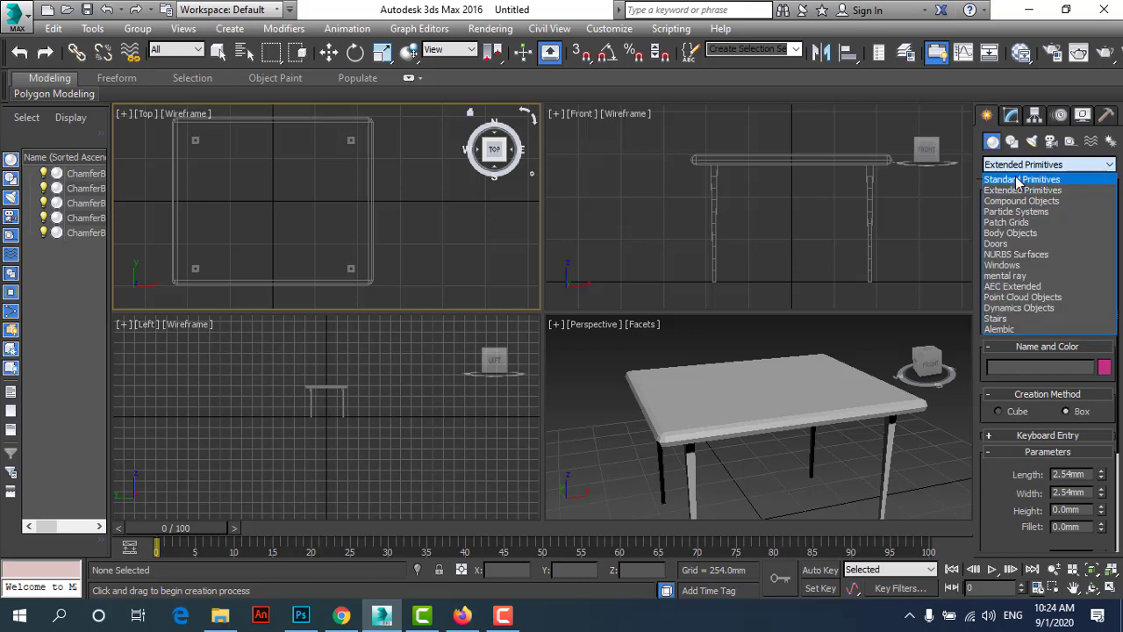
pyautogui.click(1018, 179)
pyautogui.click(1018, 219)
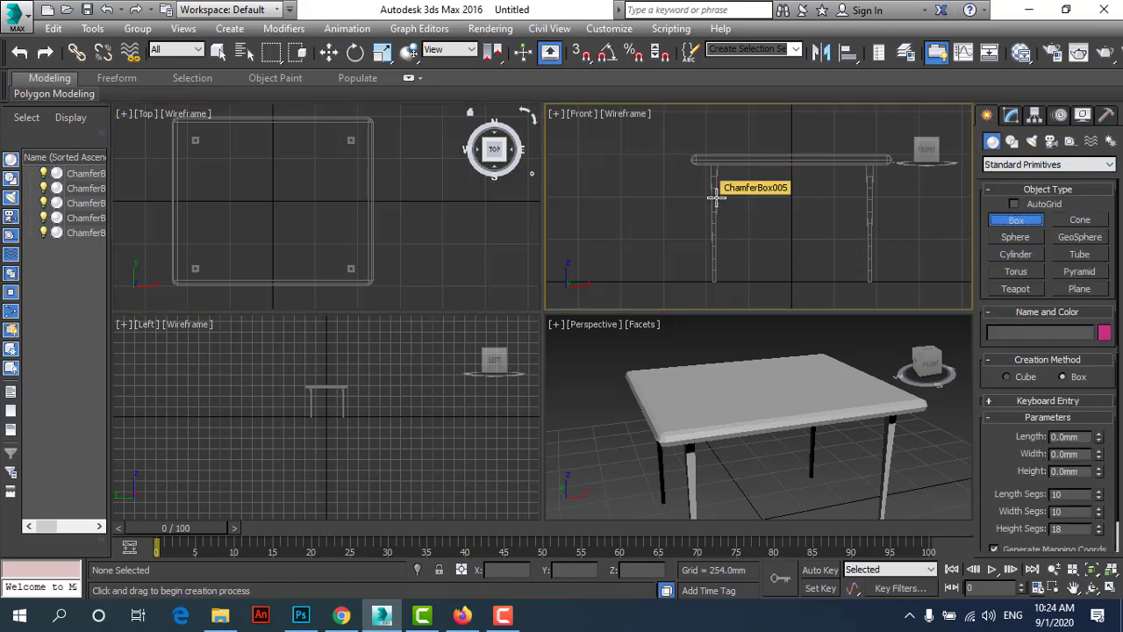
# Start drawing a box under the tabletop and cancel it unfinished.
pyautogui.moveTo(716, 197); pyautogui.dragTo(870, 233)
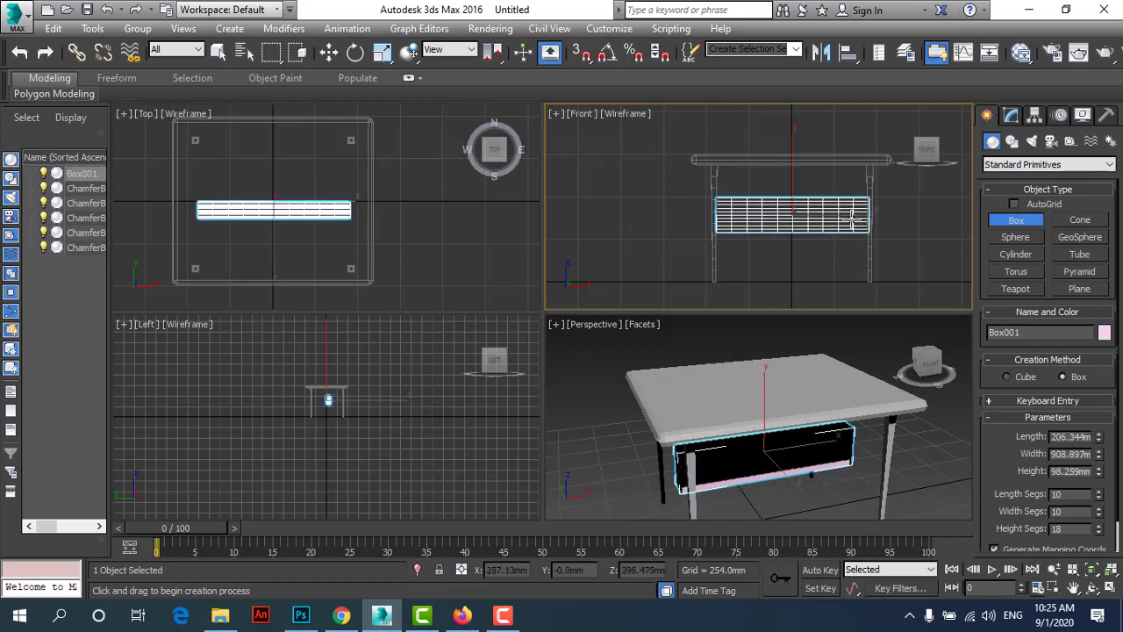
pyautogui.rightClick(820, 228)
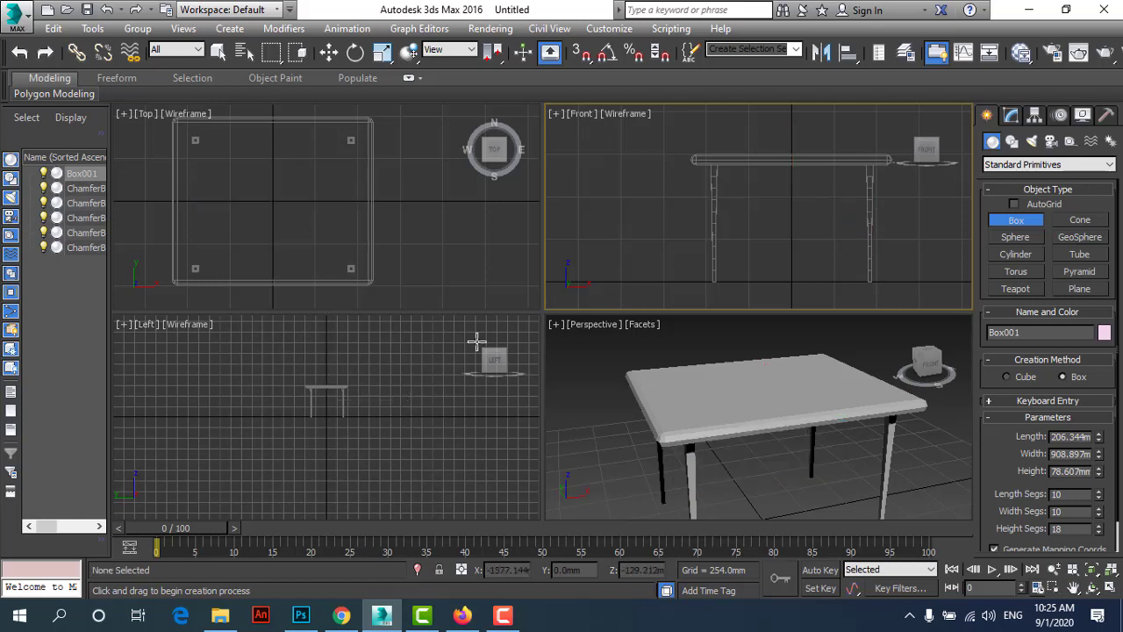
pyautogui.scroll(2, 351, 445)
pyautogui.scroll(2, 289, 369)
pyautogui.scroll(1, 296, 483)
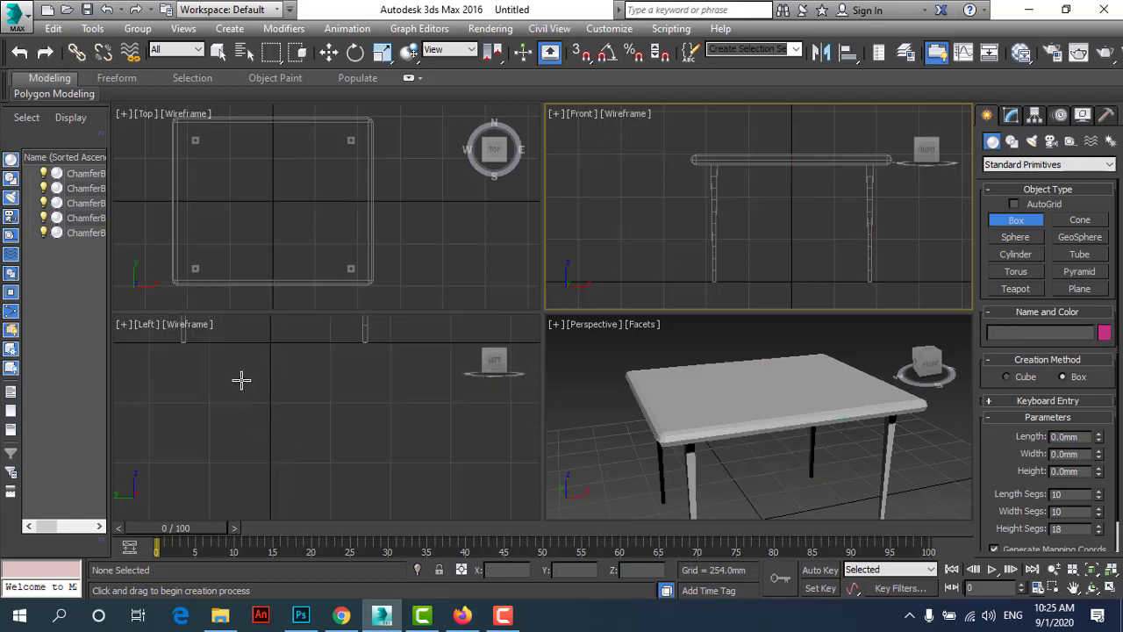
pyautogui.scroll(1, 263, 436)
pyautogui.scroll(3, 239, 303)
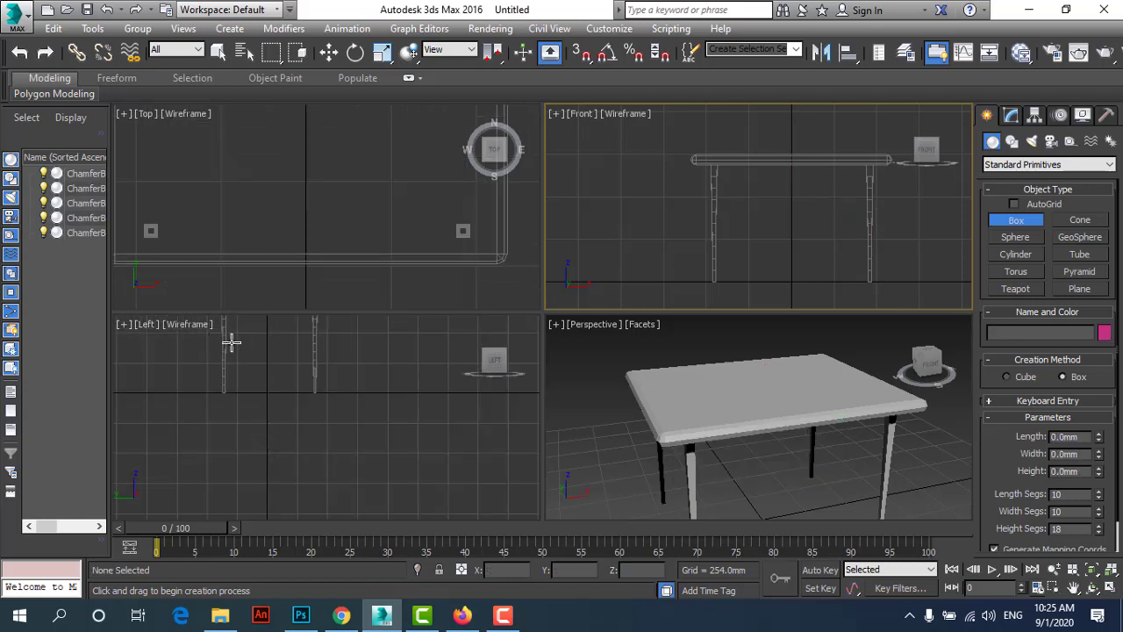
# Draw a small box in the side view, then delete it.
pyautogui.moveTo(225, 342); pyautogui.dragTo(314, 370)
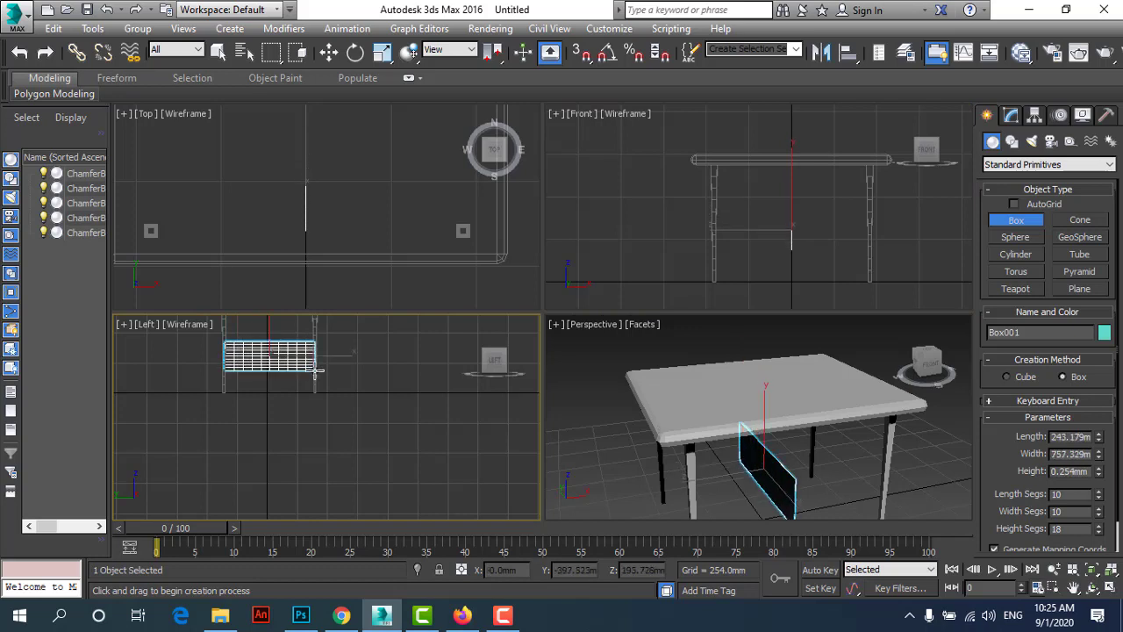
pyautogui.click(308, 358)
pyautogui.click(304, 357)
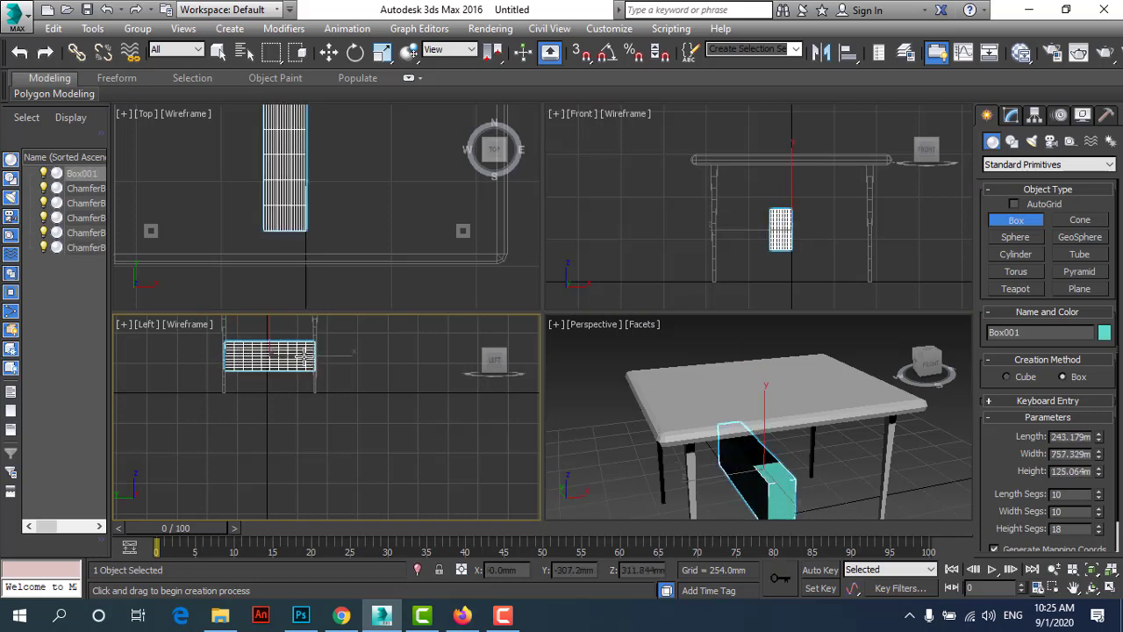
pyautogui.scroll(-3, 304, 357)
pyautogui.press('Delete')
pyautogui.scroll(-2, 343, 250)
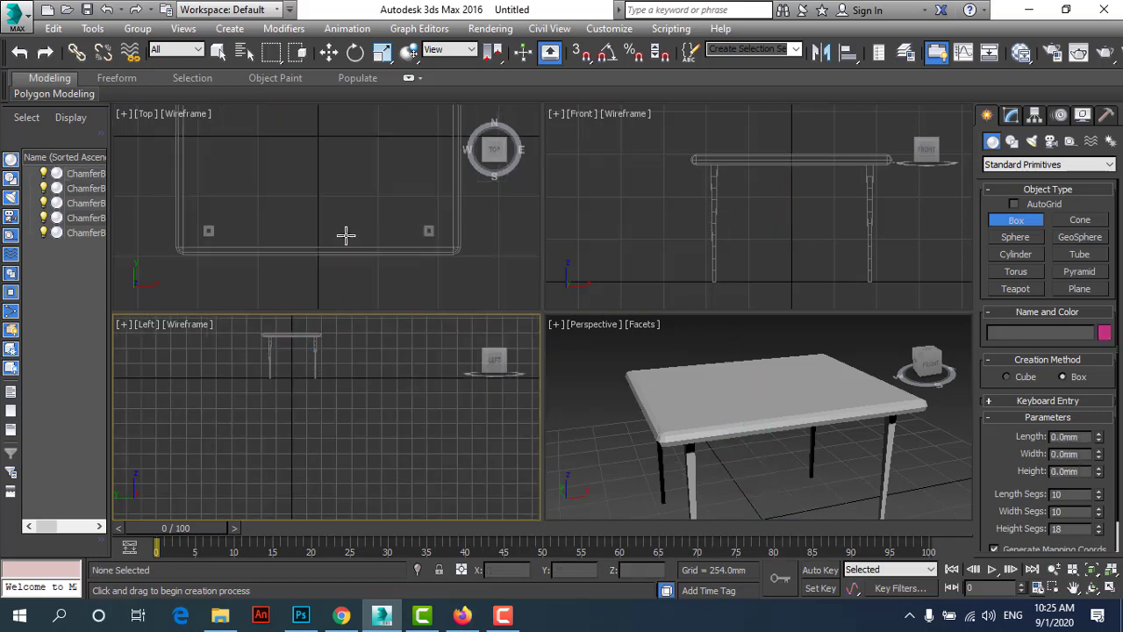
pyautogui.scroll(-3, 343, 246)
pyautogui.scroll(2, 318, 152)
pyautogui.scroll(-1, 319, 171)
pyautogui.scroll(2, 412, 139)
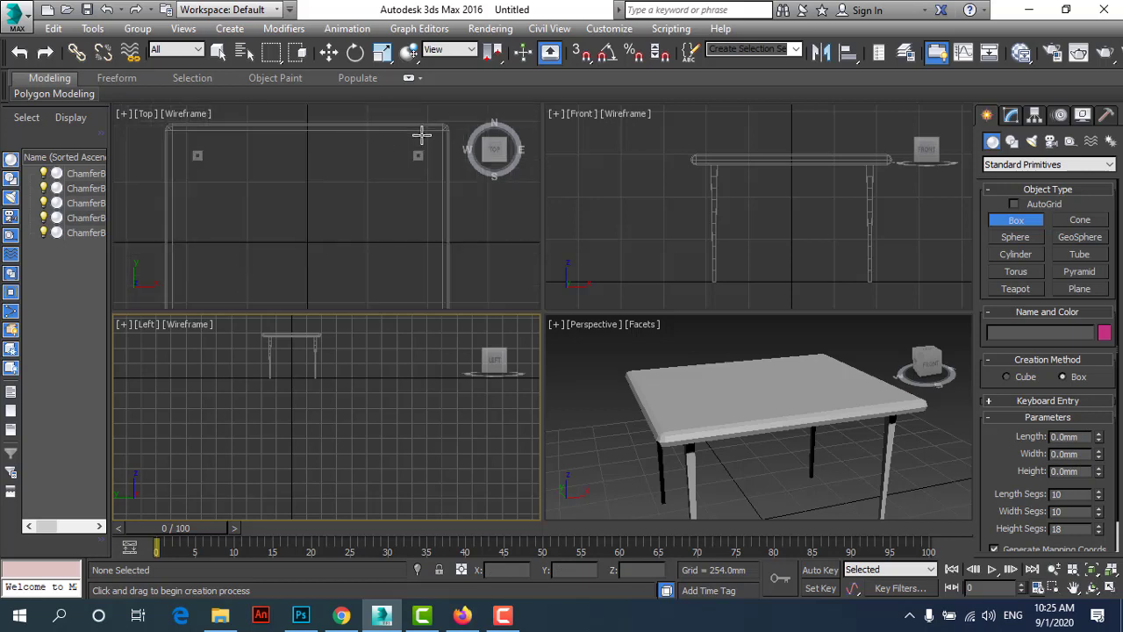
# Draw a long box across the table width in the Top view, about 90 mm tall.
pyautogui.moveTo(200, 157); pyautogui.dragTo(416, 157)
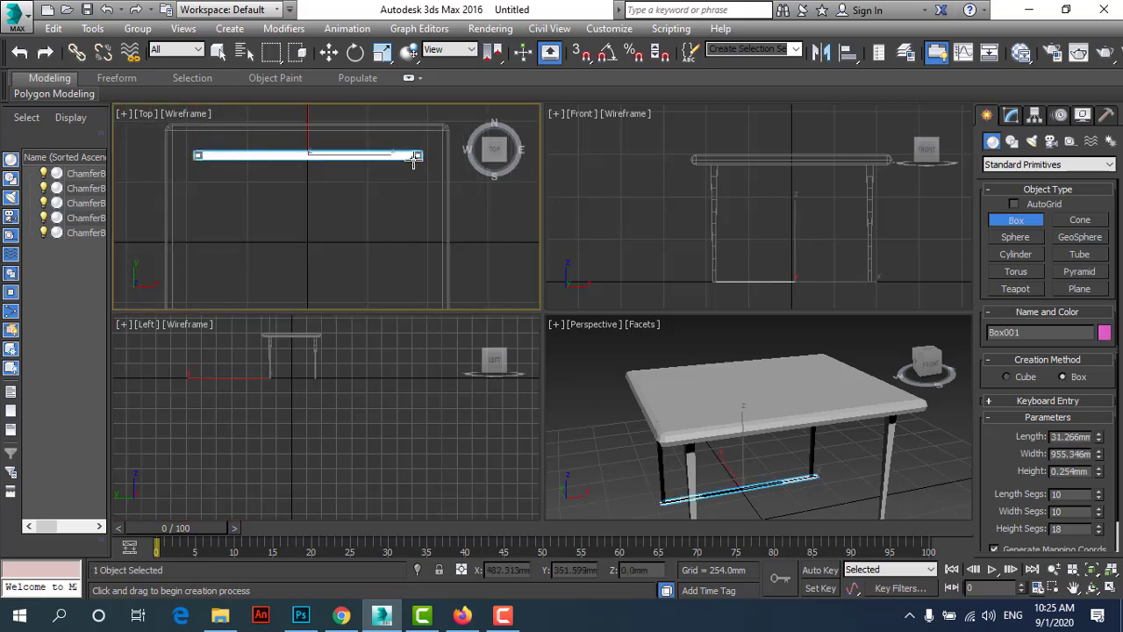
pyautogui.moveTo(416, 157); pyautogui.dragTo(414, 156)
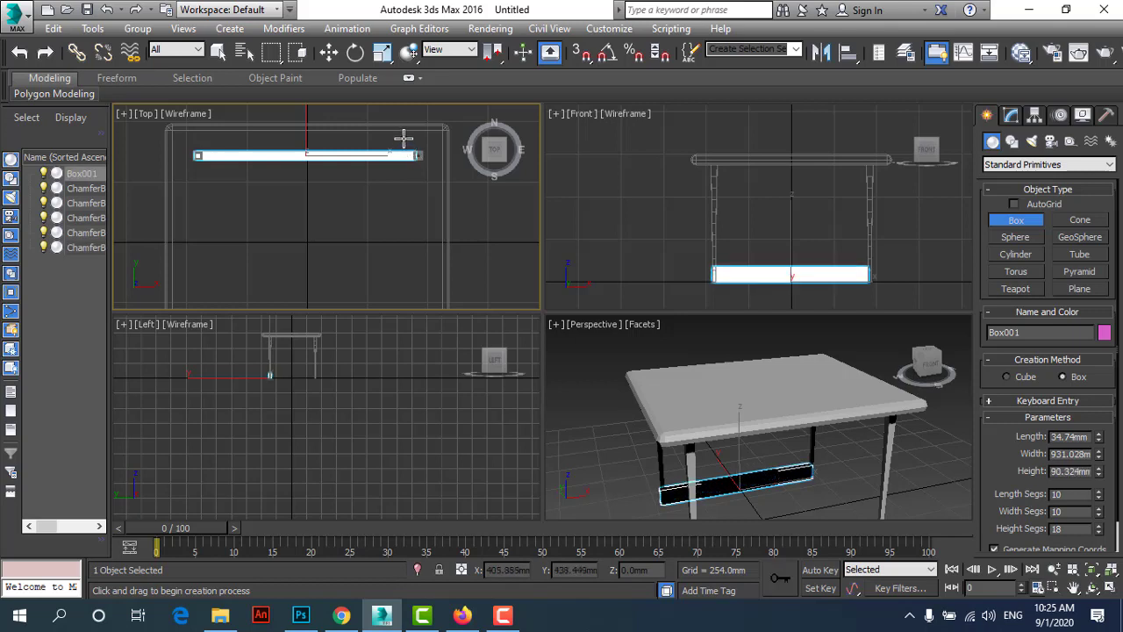
pyautogui.click(328, 52)
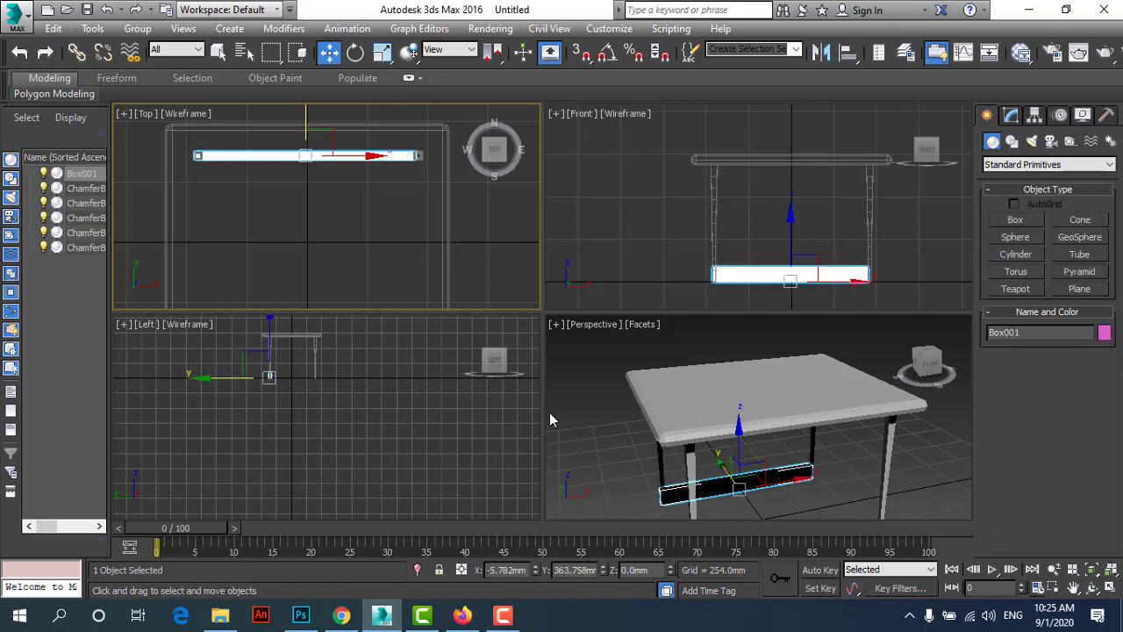
# Maximize the Perspective view and orbit to a low side view of Box001.
pyautogui.click(588, 441)
pyautogui.click(746, 492)
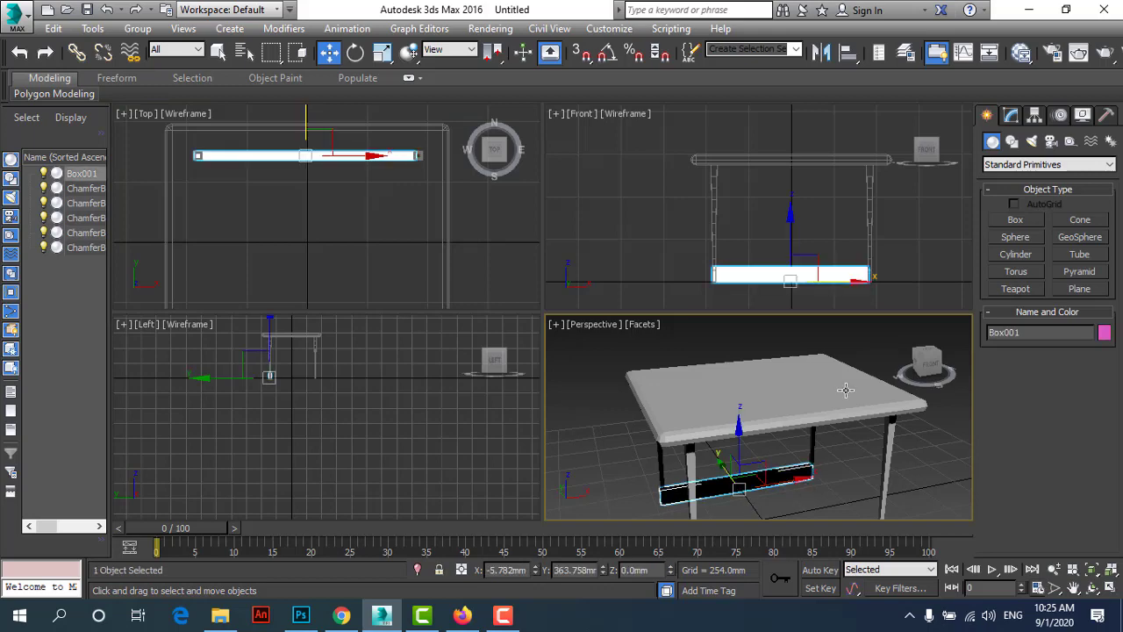
pyautogui.click(1111, 588)
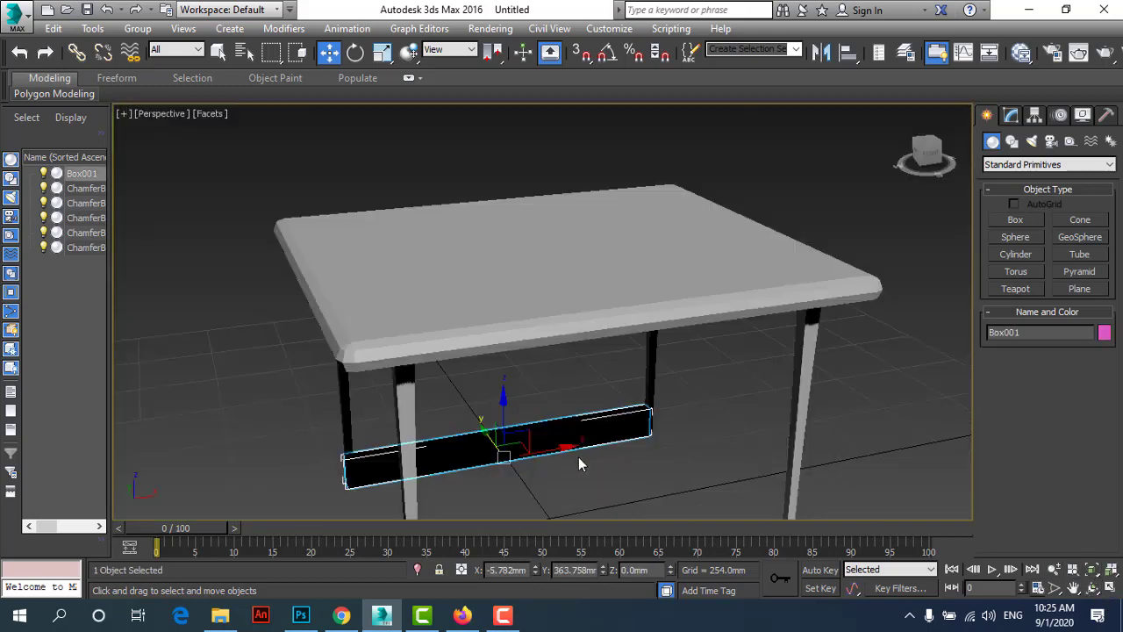
pyautogui.scroll(4, 578, 463)
pyautogui.moveTo(425, 405)
pyautogui.keyDown('alt'); pyautogui.mouseDown(button='middle')
pyautogui.moveTo(558, 383)
pyautogui.moveTo(617, 393)
pyautogui.moveTo(693, 374)
pyautogui.moveTo(667, 442)
pyautogui.mouseUp(button='middle'); pyautogui.keyUp('alt')
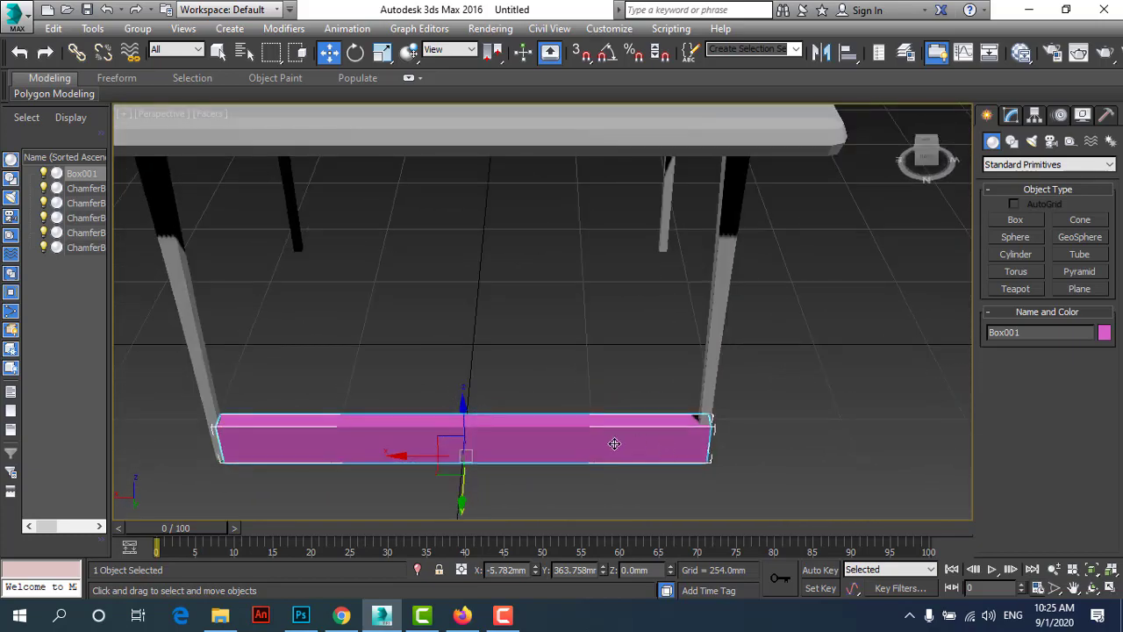
# Show Box001's parameters in the Modify panel and orbit around the table from several angles.
pyautogui.click(1011, 115)
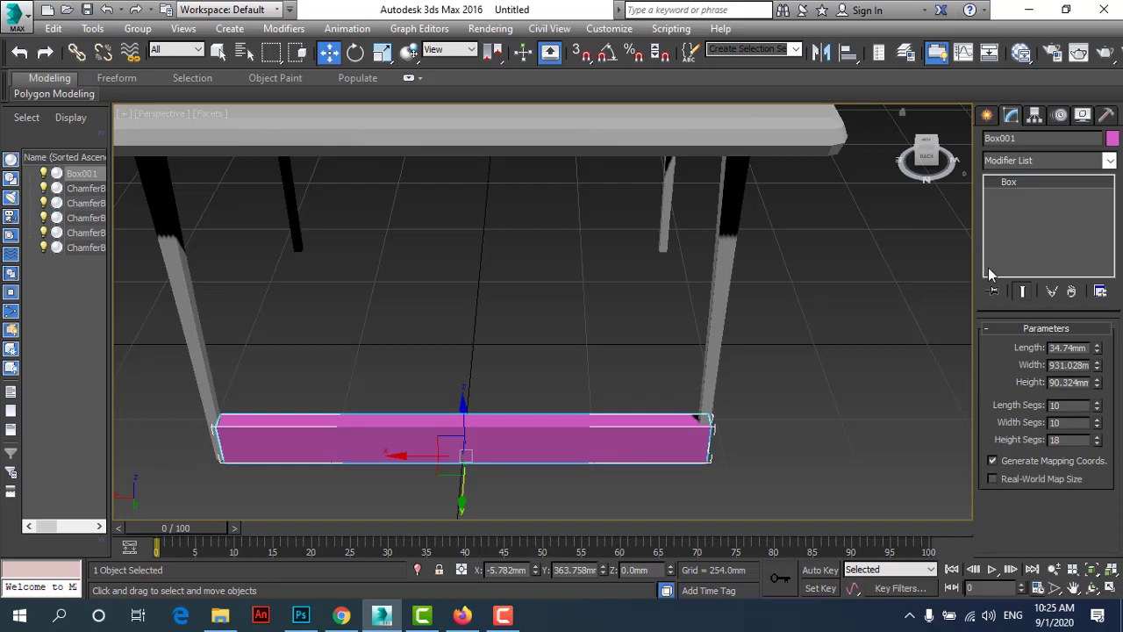
pyautogui.moveTo(572, 367)
pyautogui.keyDown('alt'); pyautogui.mouseDown(button='middle')
pyautogui.moveTo(542, 328)
pyautogui.moveTo(398, 307)
pyautogui.moveTo(715, 321)
pyautogui.moveTo(582, 301)
pyautogui.moveTo(833, 226)
pyautogui.mouseUp(button='middle'); pyautogui.keyUp('alt')
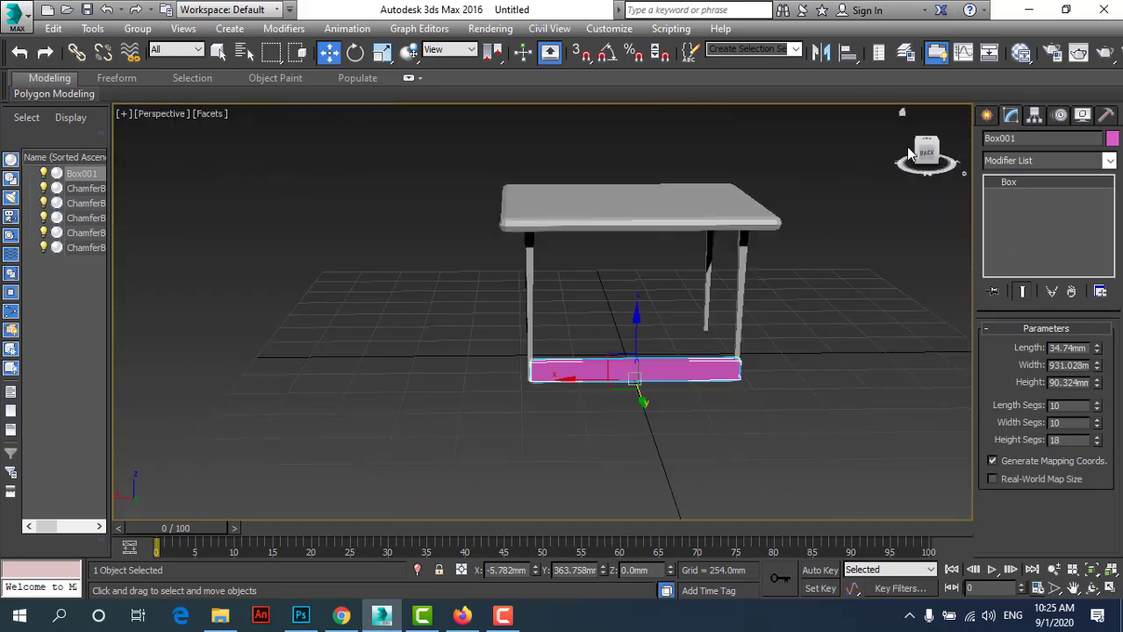
pyautogui.moveTo(926, 153)
pyautogui.mouseDown()
pyautogui.moveTo(935, 134)
pyautogui.moveTo(904, 167)
pyautogui.mouseUp()
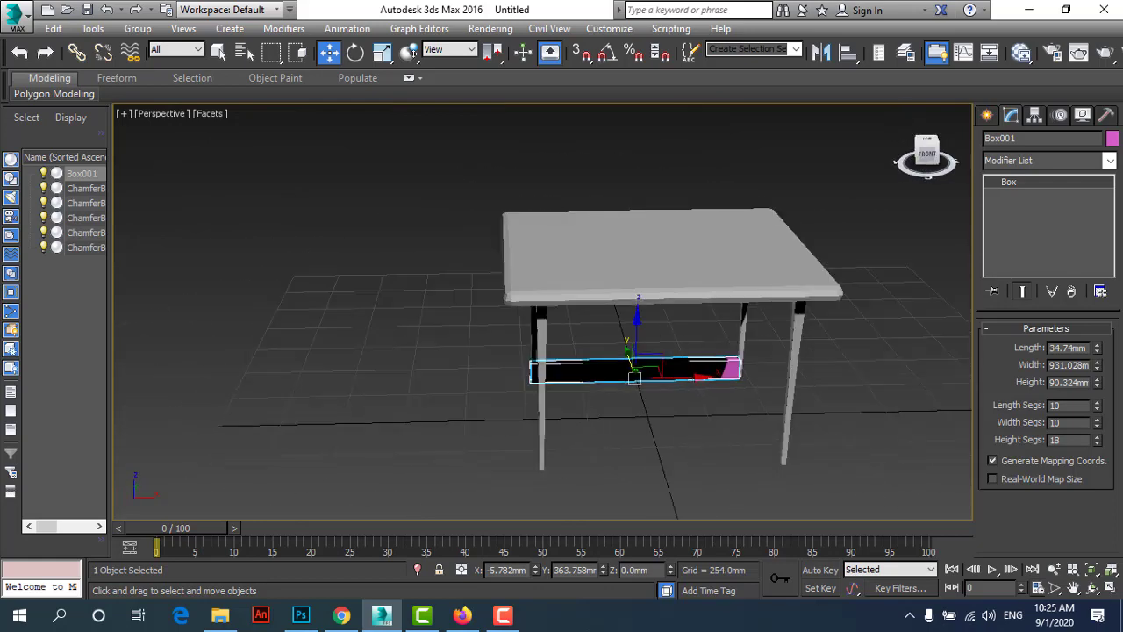
pyautogui.click(1094, 587)
pyautogui.moveTo(658, 378)
pyautogui.mouseDown()
pyautogui.moveTo(514, 325)
pyautogui.moveTo(641, 355)
pyautogui.moveTo(611, 311)
pyautogui.moveTo(602, 363)
pyautogui.moveTo(609, 326)
pyautogui.mouseUp()
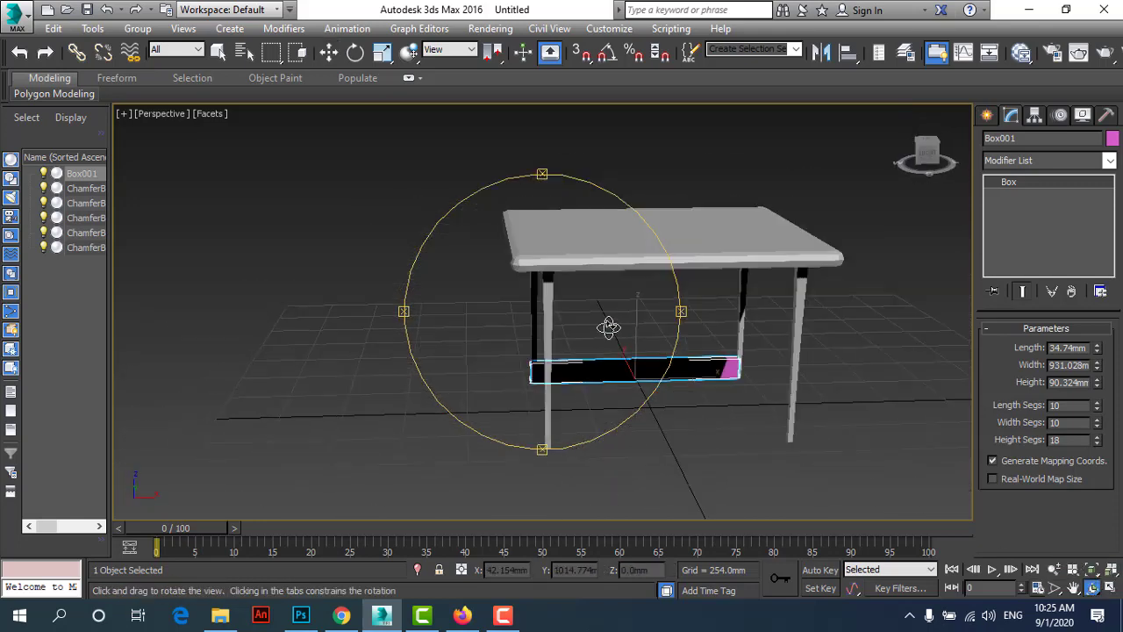
pyautogui.click(330, 53)
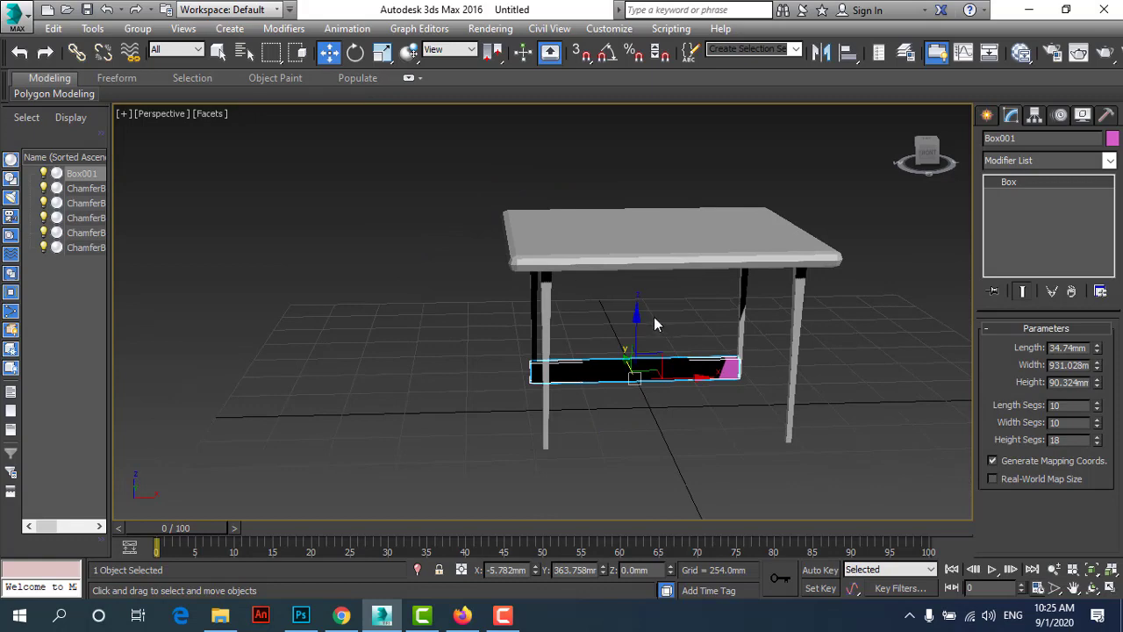
pyautogui.moveTo(673, 289)
pyautogui.keyDown('alt'); pyautogui.mouseDown(button='middle')
pyautogui.moveTo(540, 242)
pyautogui.moveTo(544, 289)
pyautogui.moveTo(614, 299)
pyautogui.moveTo(795, 244)
pyautogui.moveTo(535, 269)
pyautogui.moveTo(694, 279)
pyautogui.moveTo(797, 269)
pyautogui.moveTo(491, 321)
pyautogui.moveTo(374, 263)
pyautogui.moveTo(401, 259)
pyautogui.mouseUp(button='middle'); pyautogui.keyUp('alt')
# Lower Box001's Height to 52.388 mm and reset its length, width and height segments to 1.
pyautogui.scroll(3, 562, 395)
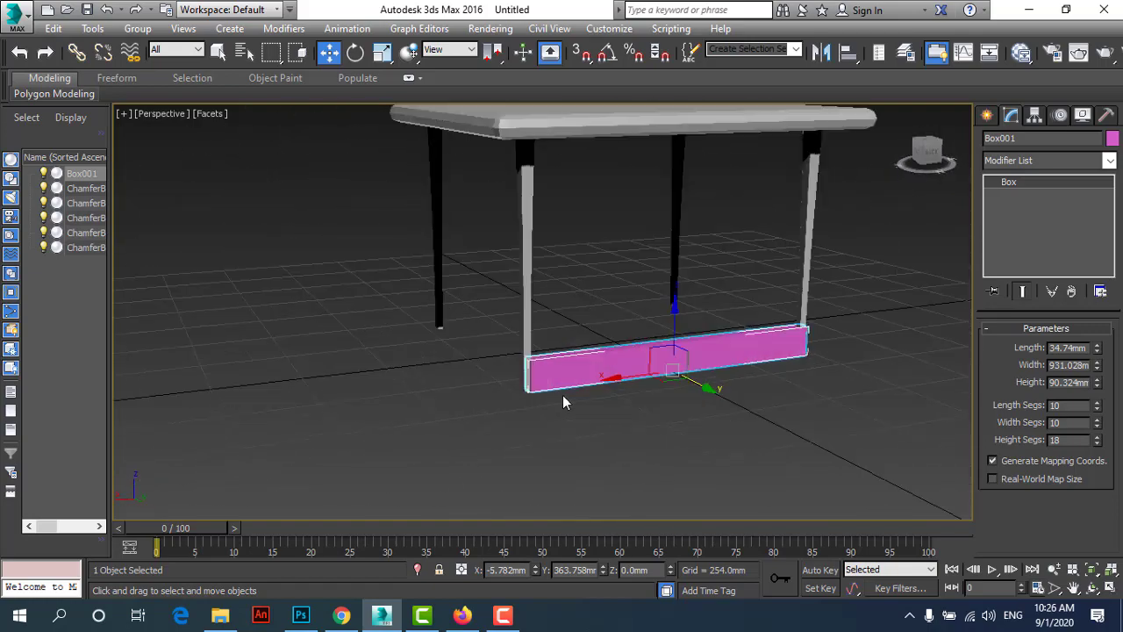
pyautogui.scroll(3, 563, 395)
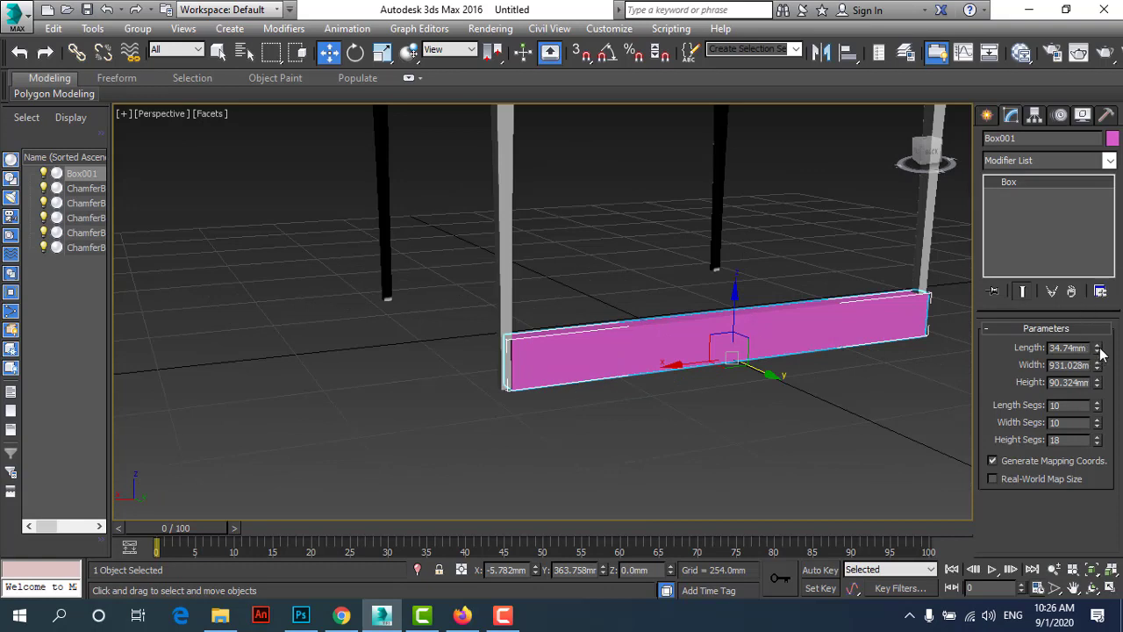
pyautogui.moveTo(1101, 384); pyautogui.dragTo(1109, 413)
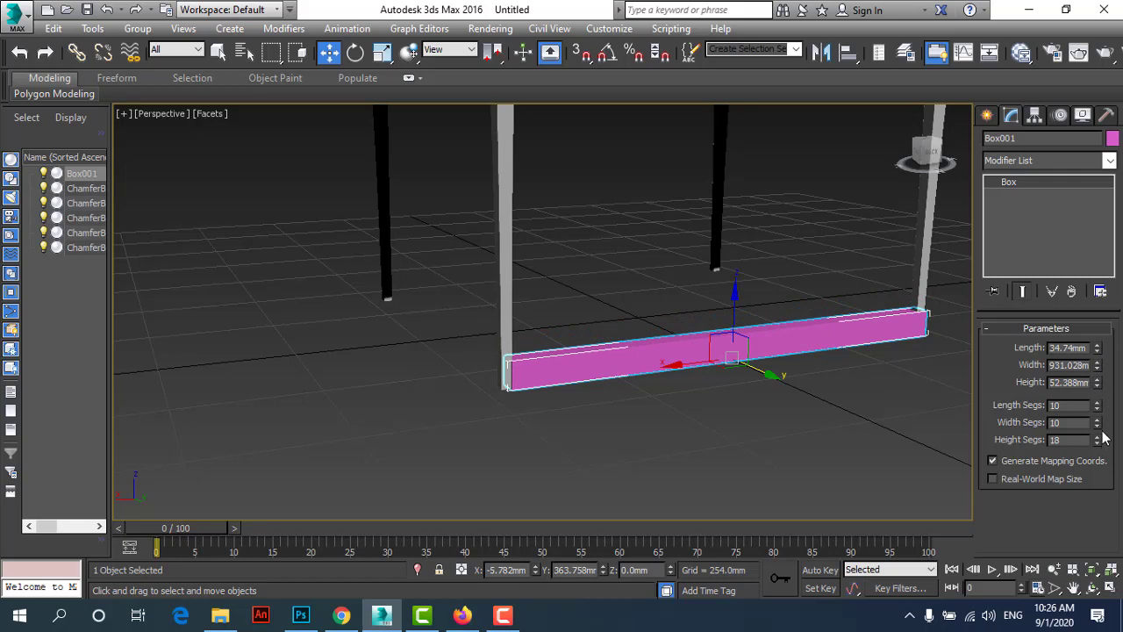
pyautogui.rightClick(1096, 408)
pyautogui.rightClick(1097, 425)
pyautogui.rightClick(1097, 442)
pyautogui.scroll(2, 672, 389)
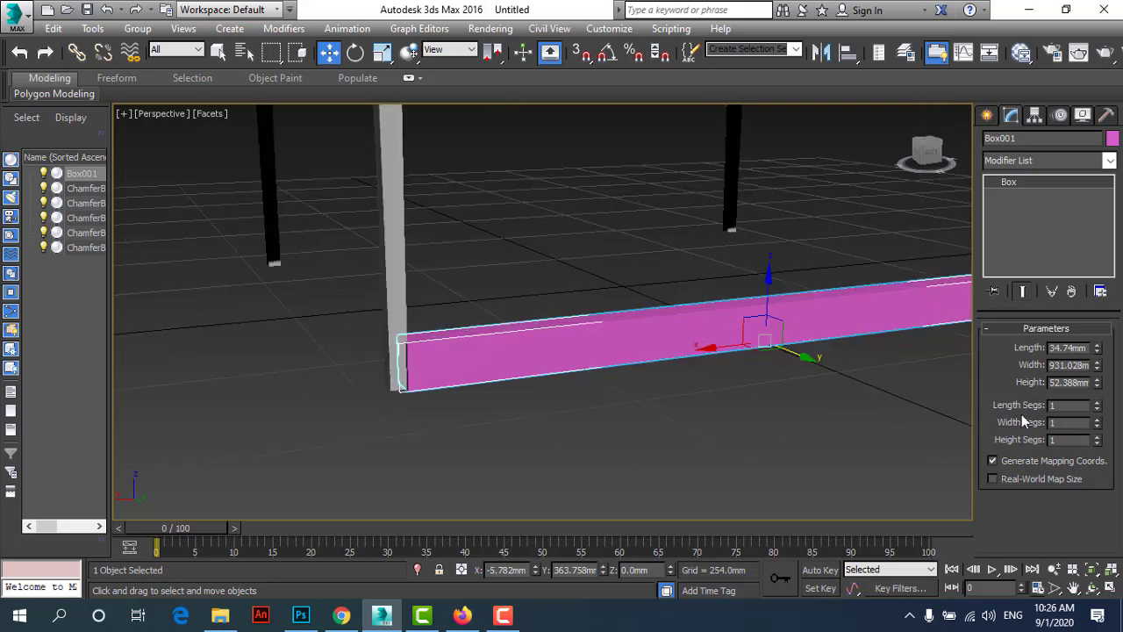
pyautogui.keyDown('alt'); pyautogui.moveTo(565, 429); pyautogui.dragTo(617, 431, button='middle'); pyautogui.keyUp('alt')
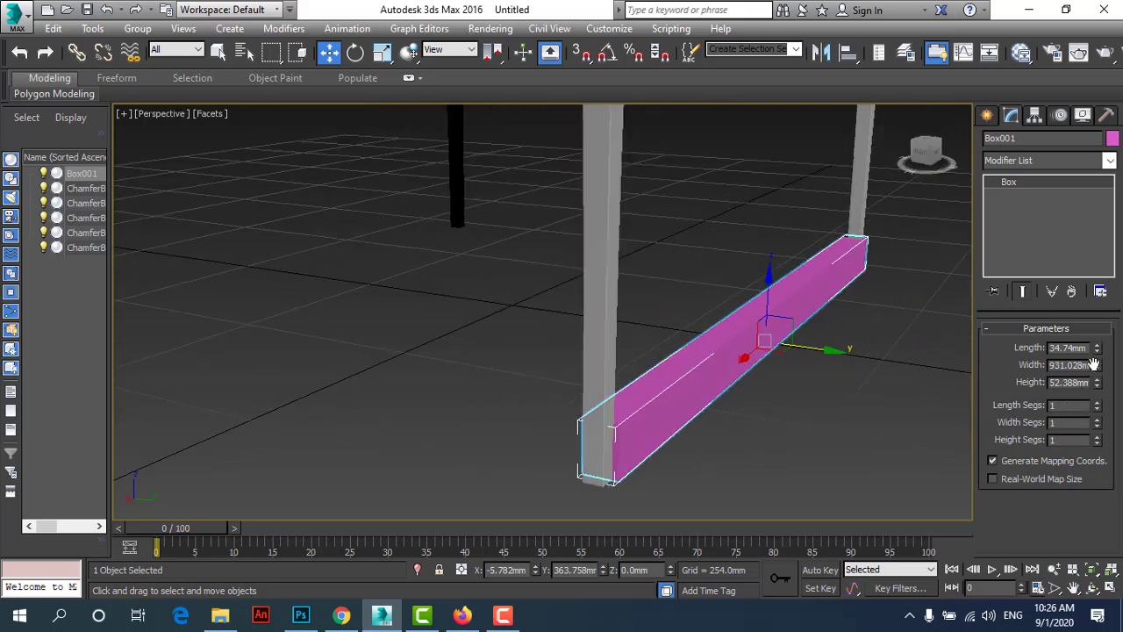
# Try a Width change, undo it, and set the rail's Length to 22.234 mm.
pyautogui.moveTo(1097, 365); pyautogui.dragTo(1096, 372)
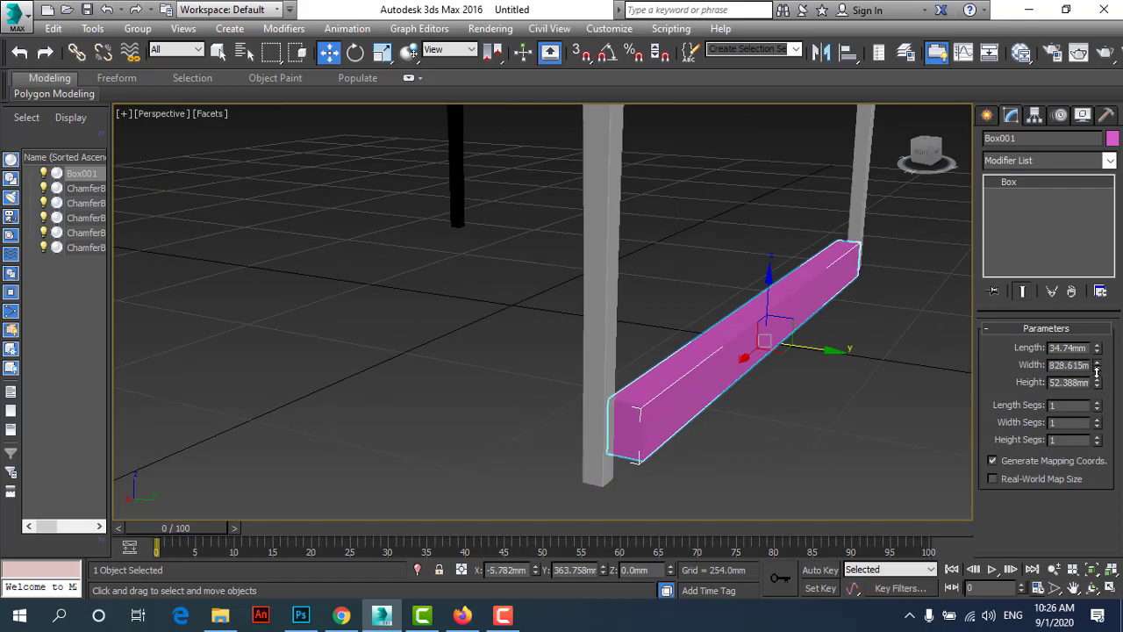
pyautogui.hotkey('ctrl', 'z')
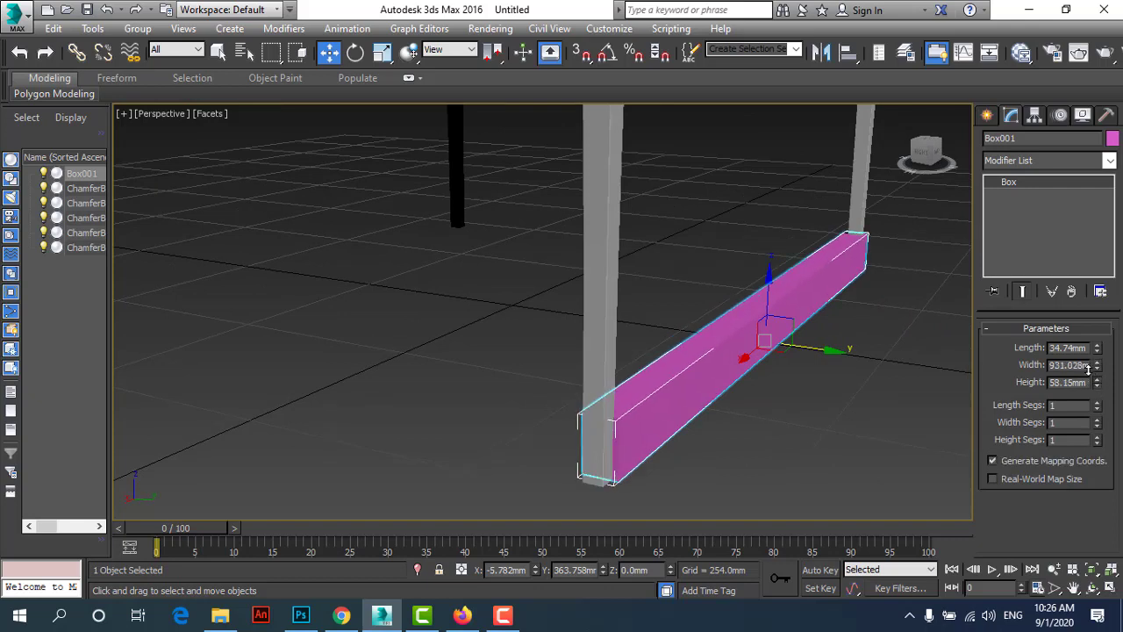
pyautogui.moveTo(1096, 348); pyautogui.dragTo(1104, 375)
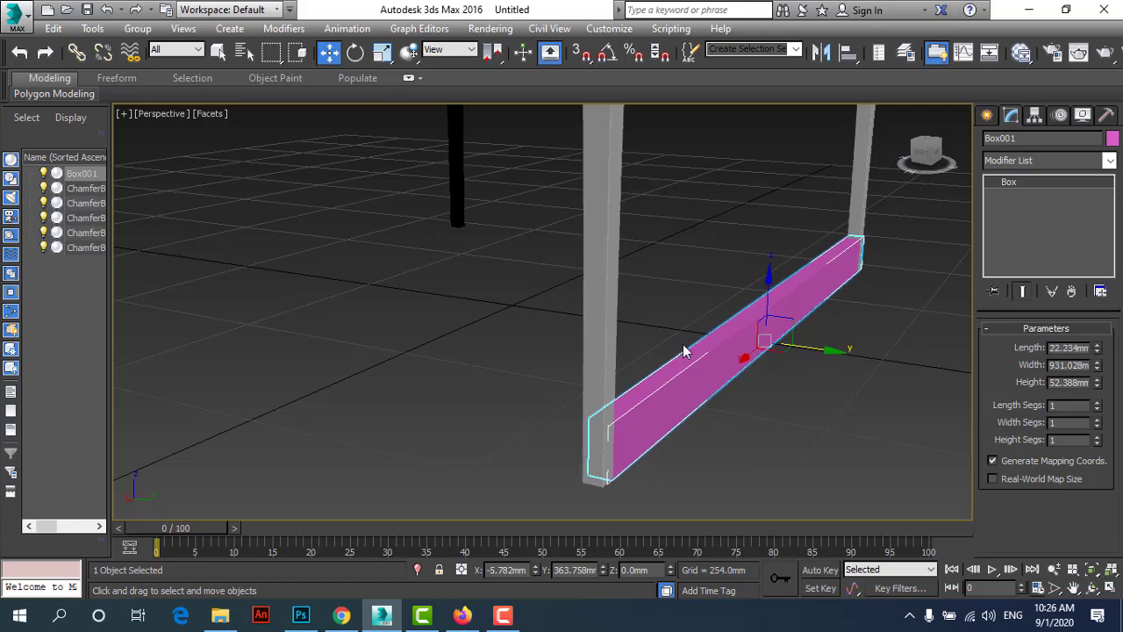
pyautogui.moveTo(667, 368)
pyautogui.keyDown('alt'); pyautogui.mouseDown(button='middle')
pyautogui.moveTo(587, 300)
pyautogui.moveTo(439, 316)
pyautogui.moveTo(545, 324)
pyautogui.mouseUp(button='middle'); pyautogui.keyUp('alt')
pyautogui.scroll(-5, 588, 375)
pyautogui.moveTo(587, 375)
pyautogui.keyDown('alt'); pyautogui.mouseDown(button='middle')
pyautogui.moveTo(680, 241)
pyautogui.moveTo(938, 462)
pyautogui.mouseUp(button='middle'); pyautogui.keyUp('alt')
# Return to four viewports with Alt+W and maximize the Top view.
pyautogui.hotkey('alt', 'w')
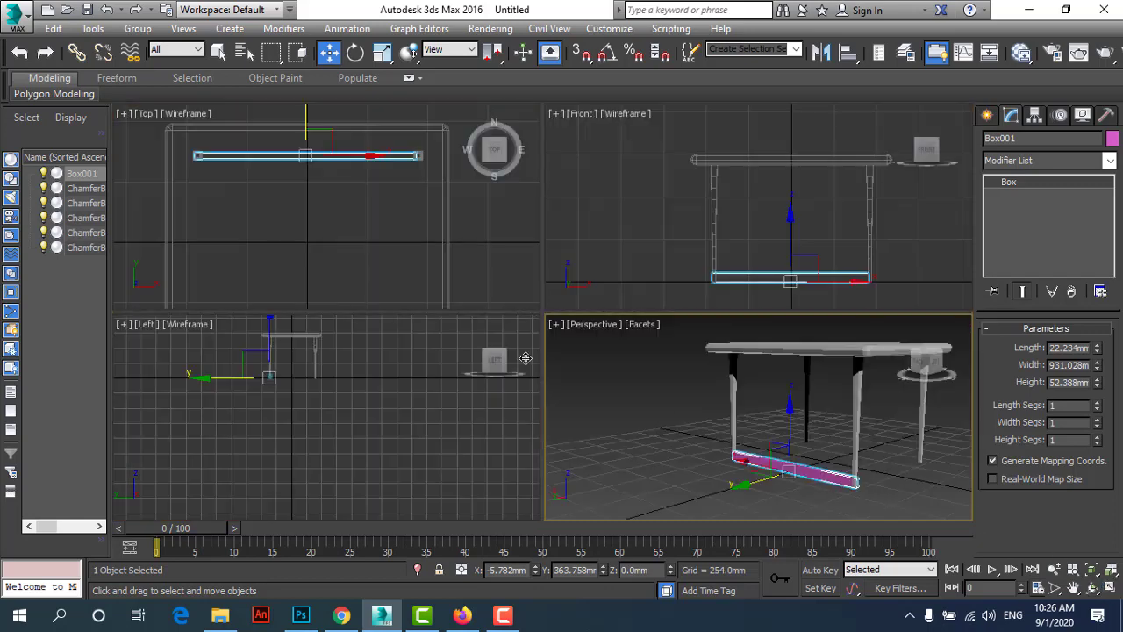
pyautogui.click(507, 282)
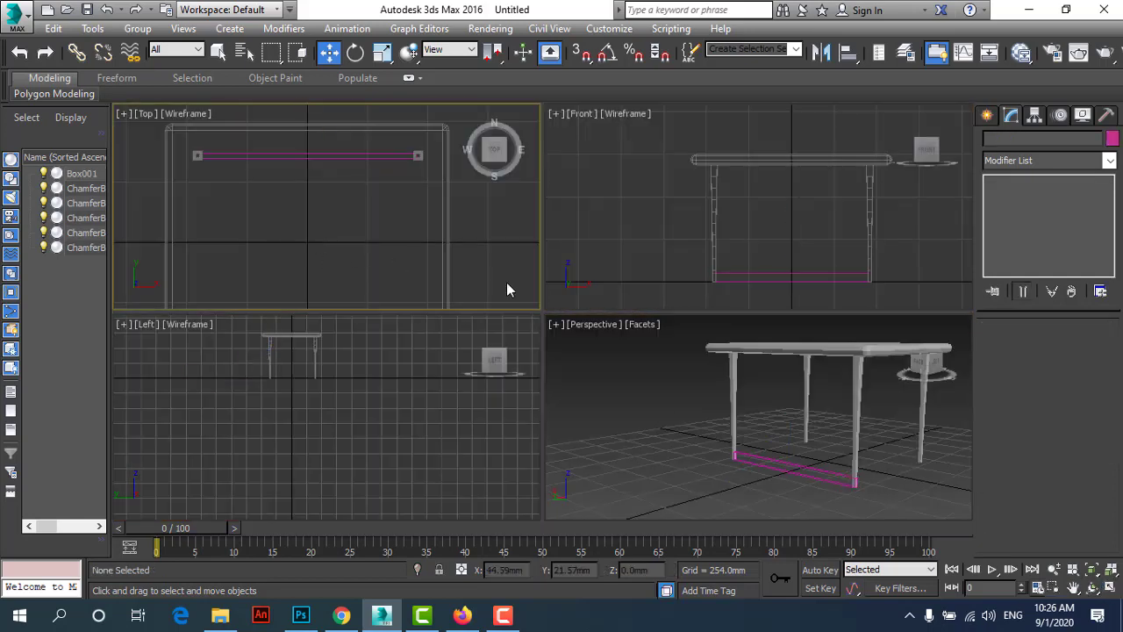
pyautogui.click(1093, 588)
pyautogui.scroll(-2, 280, 188)
# Nudge the rail along X, Shift-drag an instanced copy Box002 to the opposite side, and select both rails.
pyautogui.scroll(3, 353, 188)
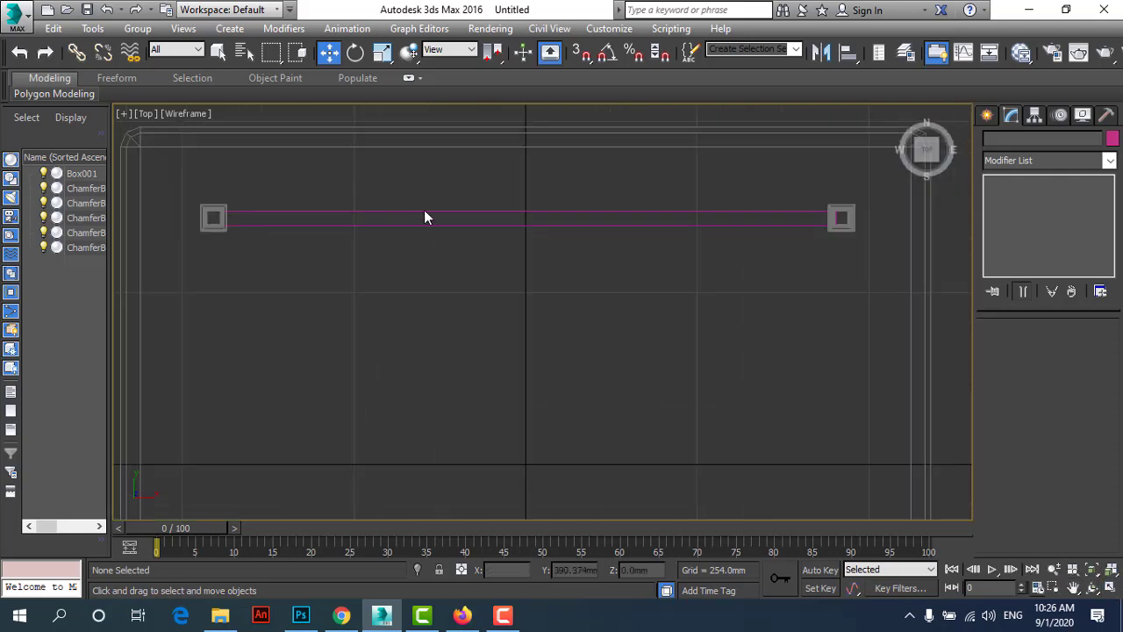
pyautogui.click(638, 223)
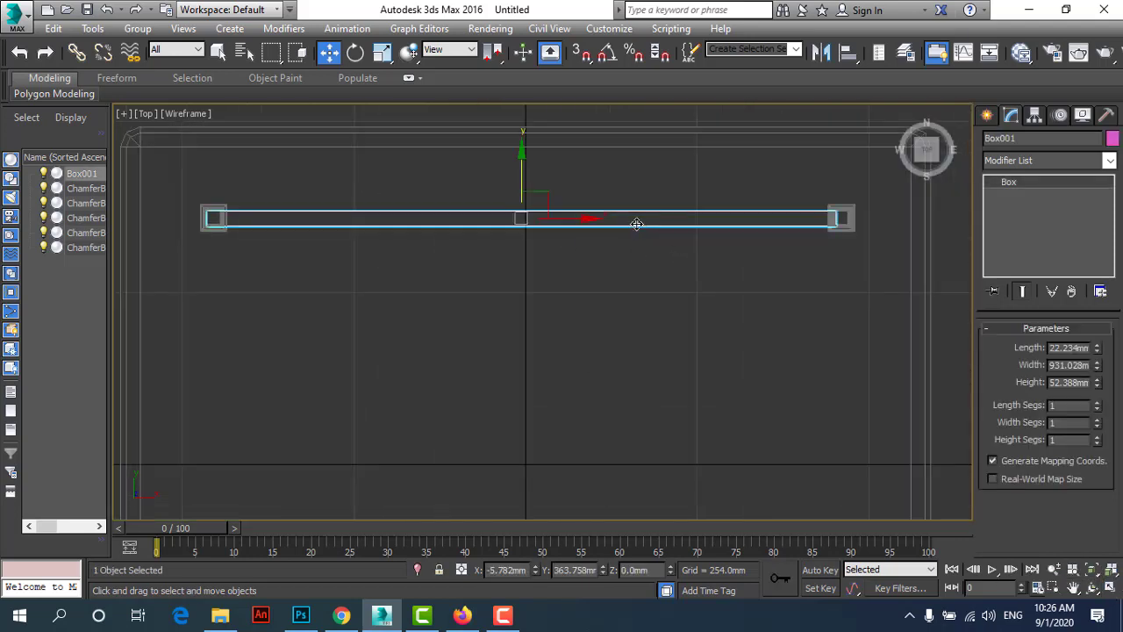
pyautogui.moveTo(594, 218); pyautogui.dragTo(598, 218)
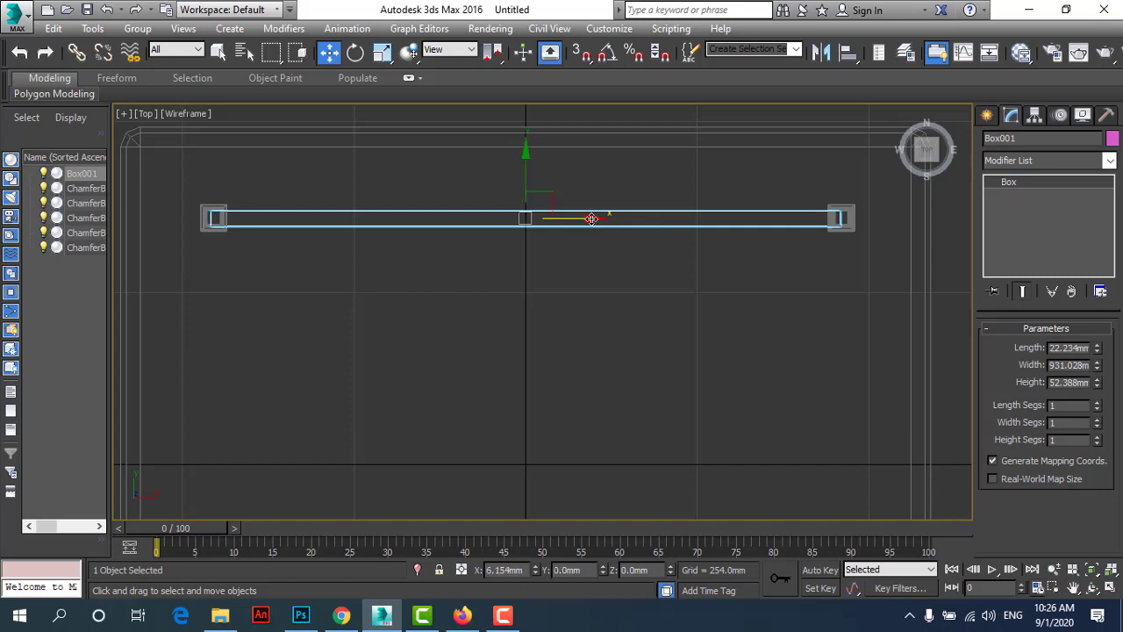
pyautogui.scroll(-3, 499, 159)
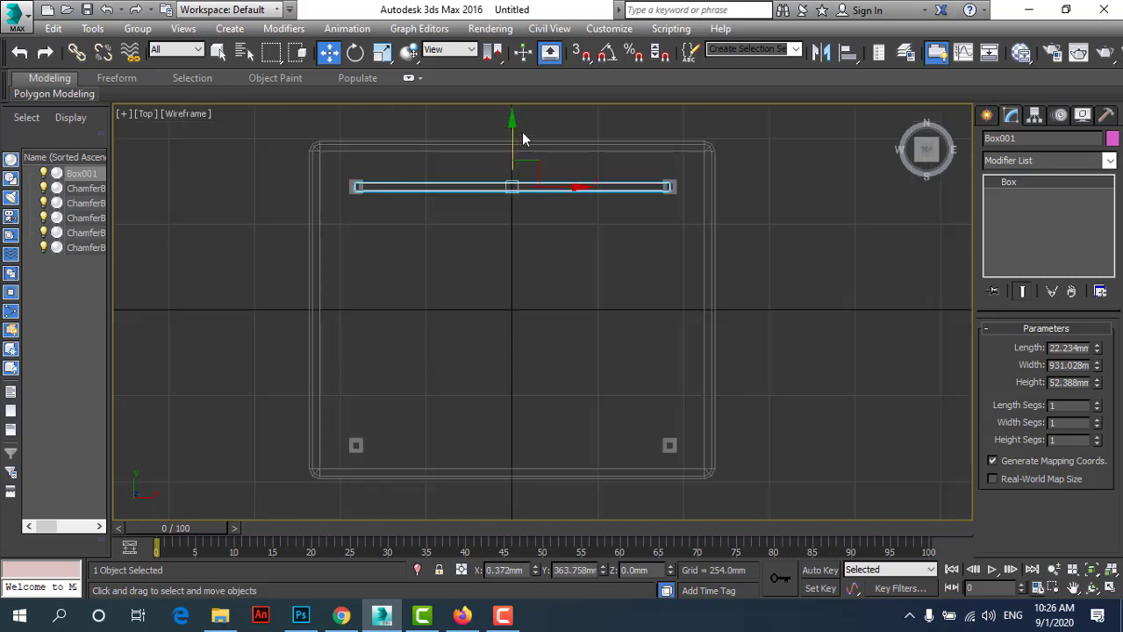
pyautogui.keyDown('shift'); pyautogui.moveTo(513, 123); pyautogui.dragTo(535, 380); pyautogui.keyUp('shift')
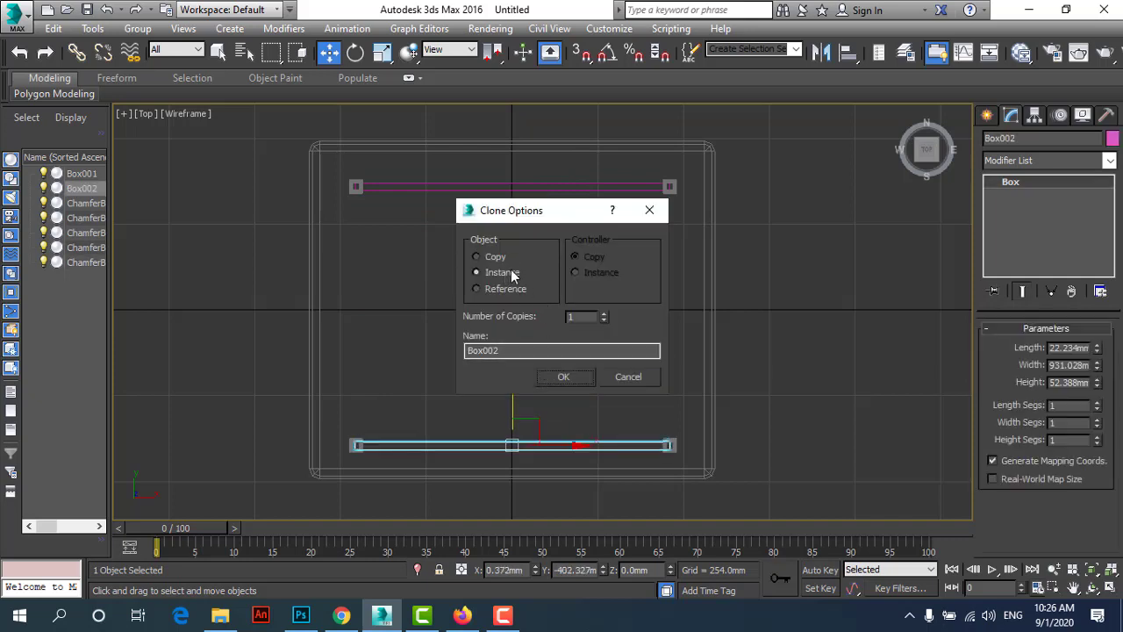
pyautogui.click(562, 377)
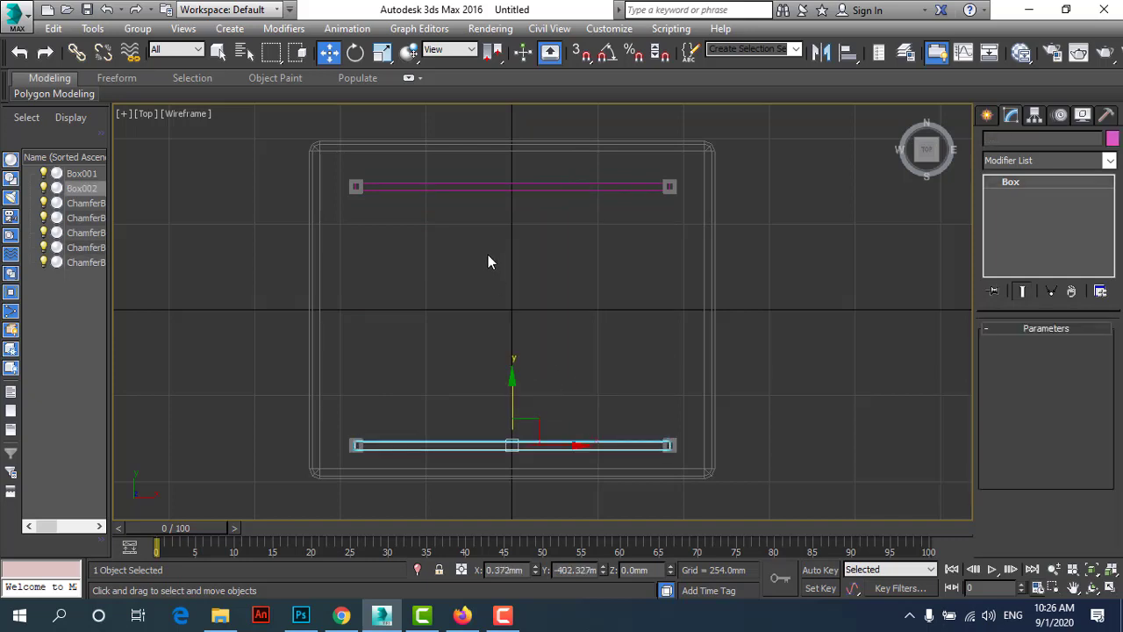
pyautogui.keyDown('ctrl'); pyautogui.click(480, 182); pyautogui.keyUp('ctrl')
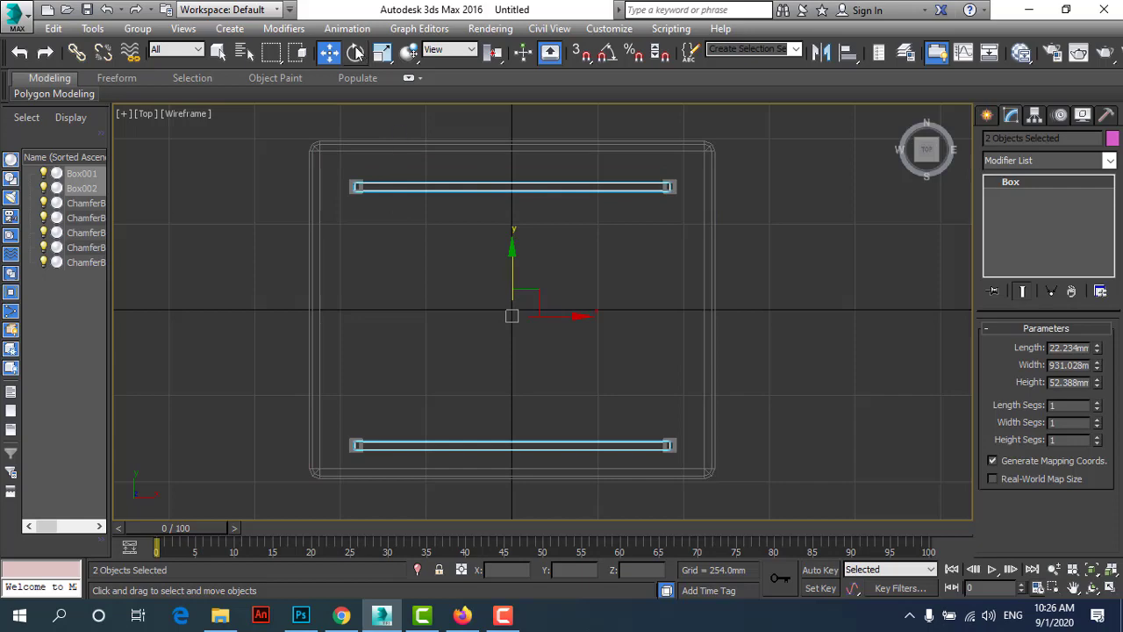
# Shift-rotate the two rails into copies Box003 and Box004, turned -90° on Z.
pyautogui.click(357, 52)
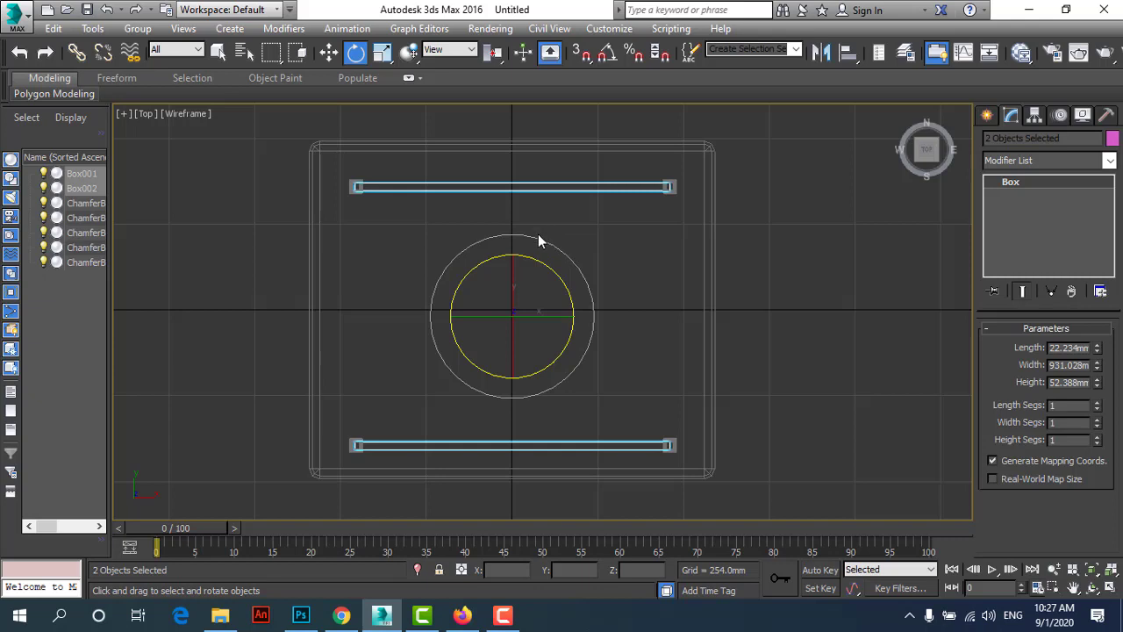
pyautogui.moveTo(541, 237); pyautogui.dragTo(616, 339)
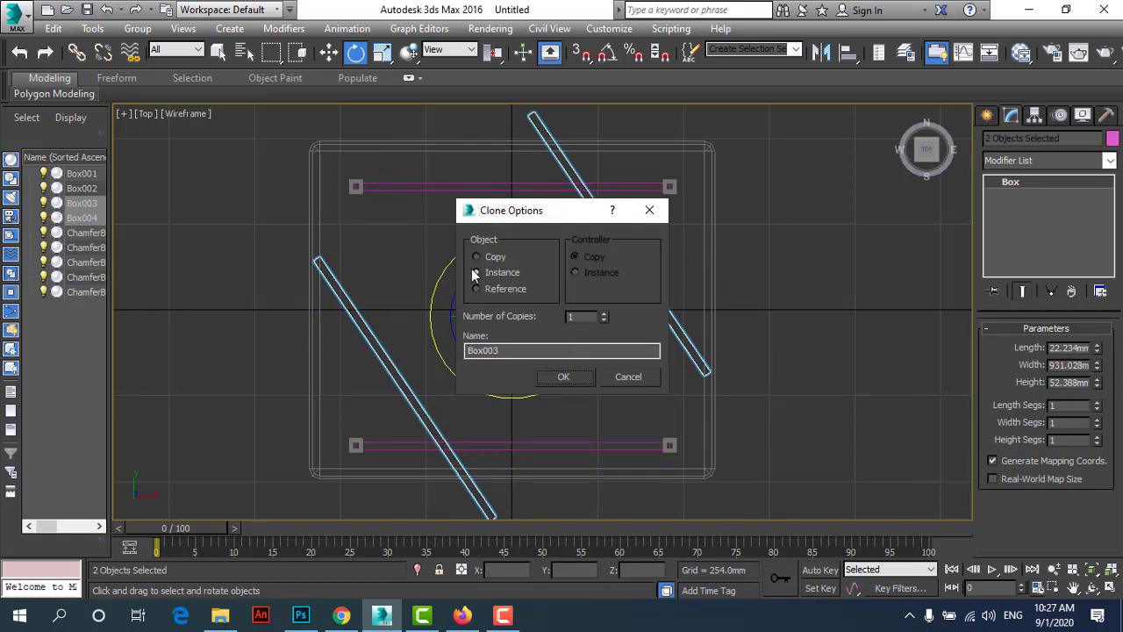
pyautogui.click(564, 376)
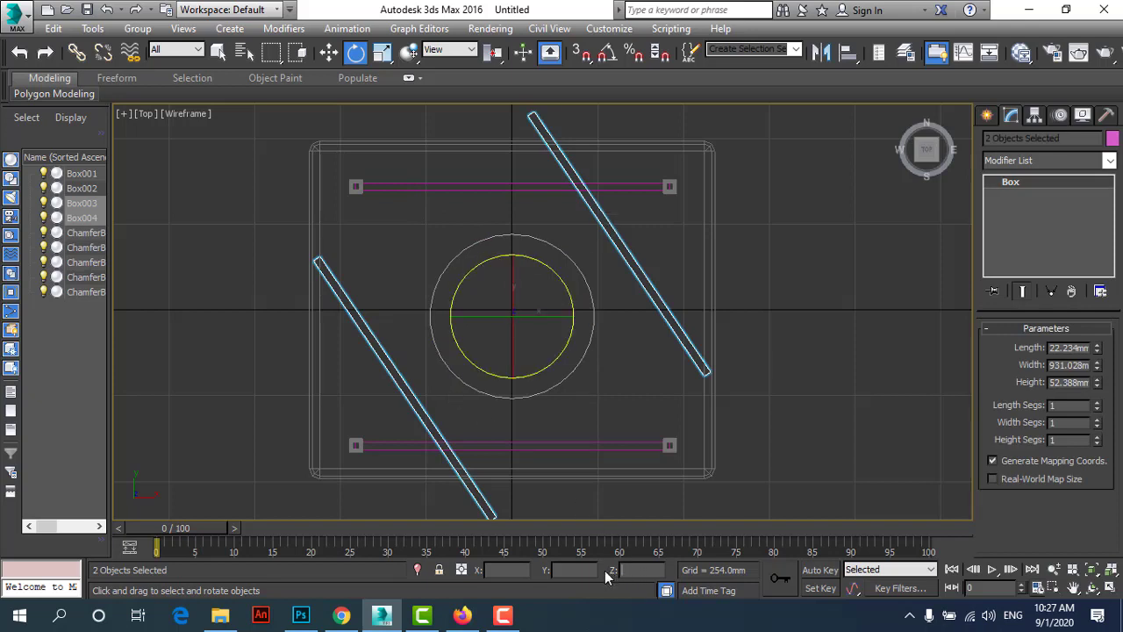
pyautogui.write('-90')
pyautogui.press('Return')
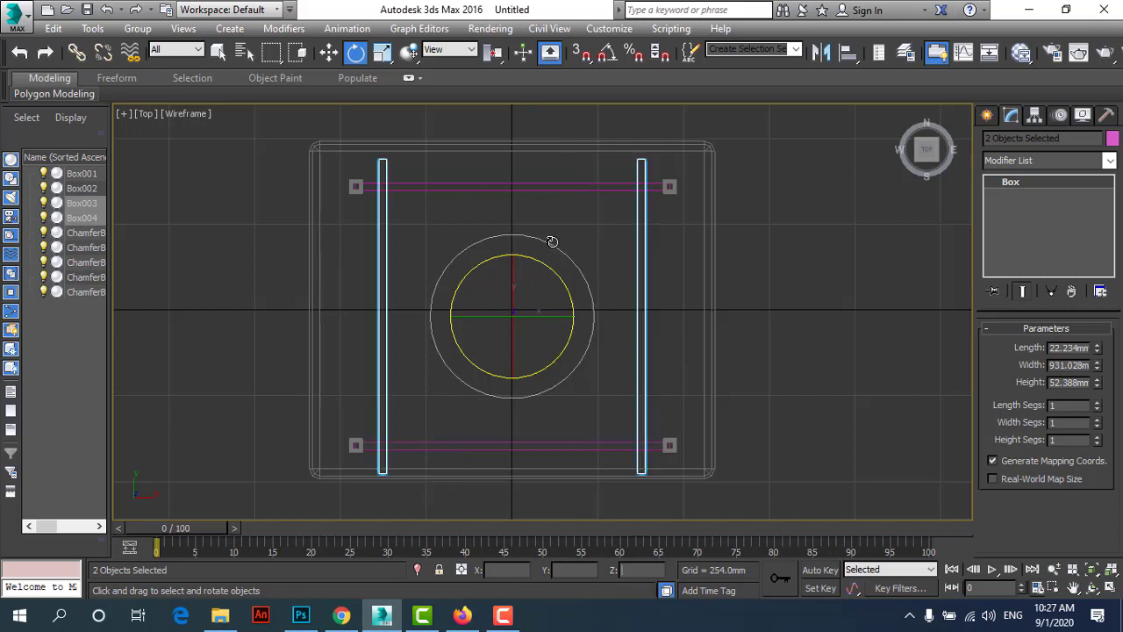
pyautogui.moveTo(546, 241); pyautogui.dragTo(558, 256)
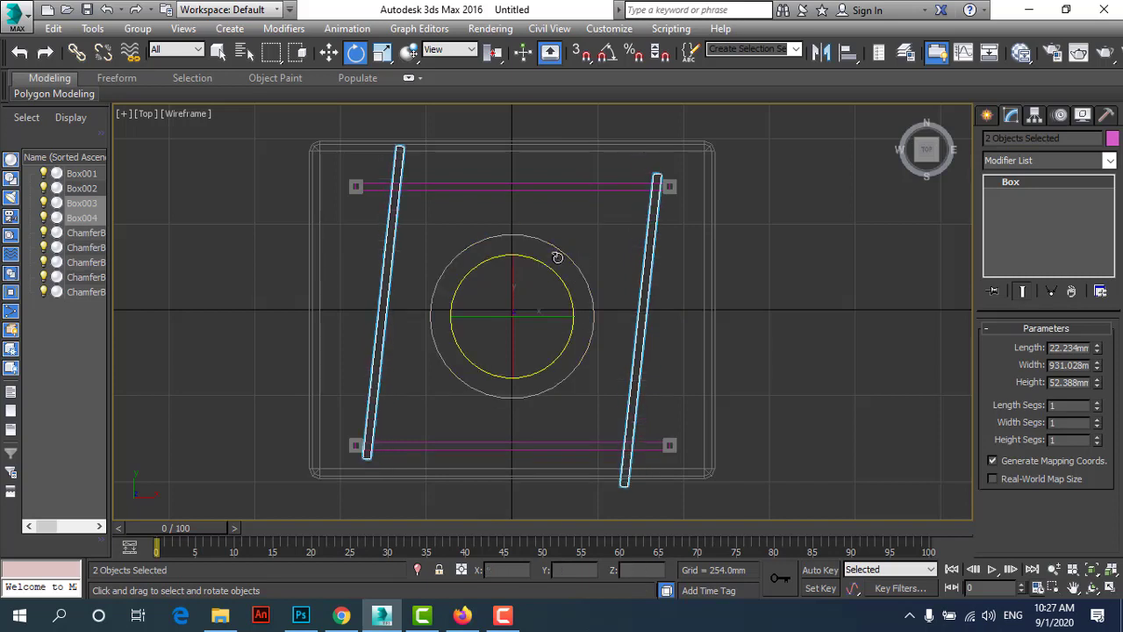
pyautogui.hotkey('ctrl', 'z')
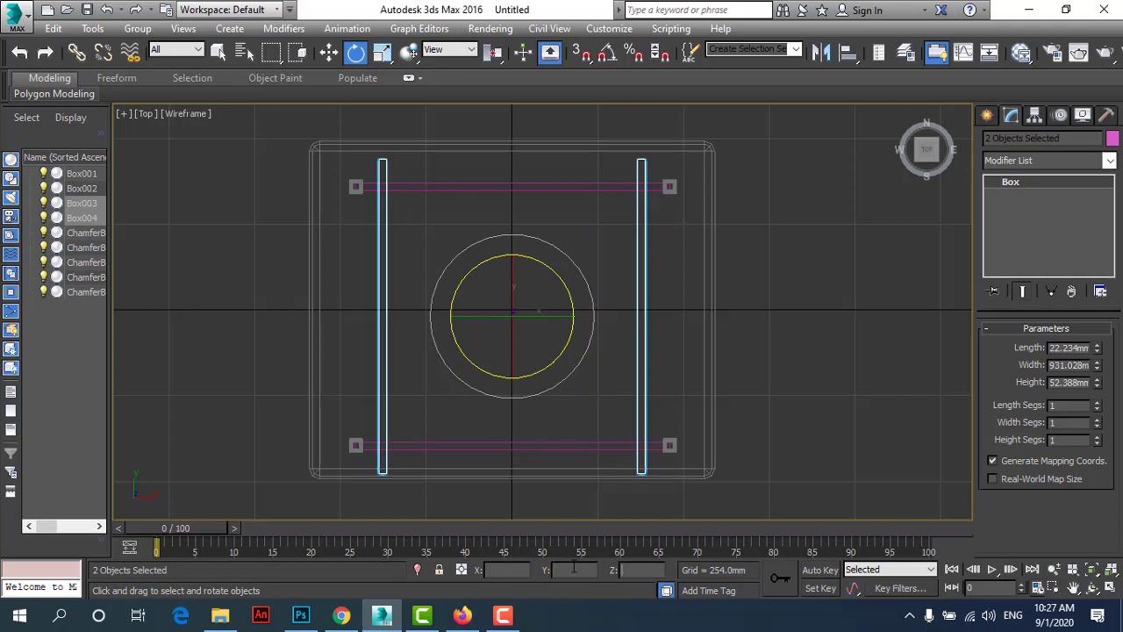
# Move Box003 over the left legs and Box004 over the right legs.
pyautogui.click(329, 51)
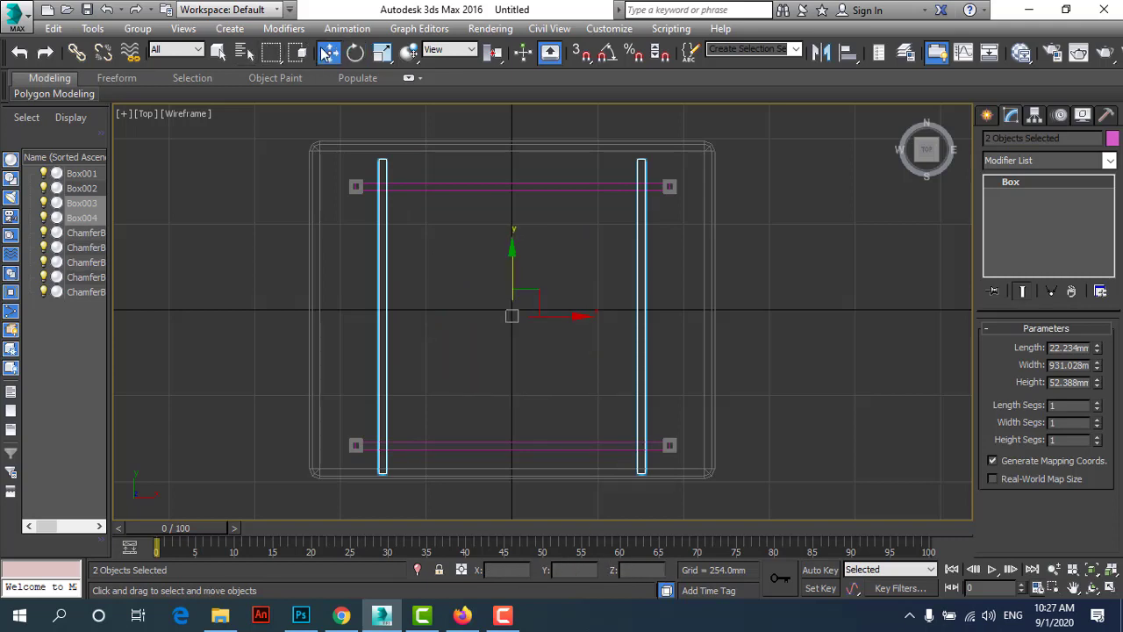
pyautogui.click(811, 258)
pyautogui.click(385, 238)
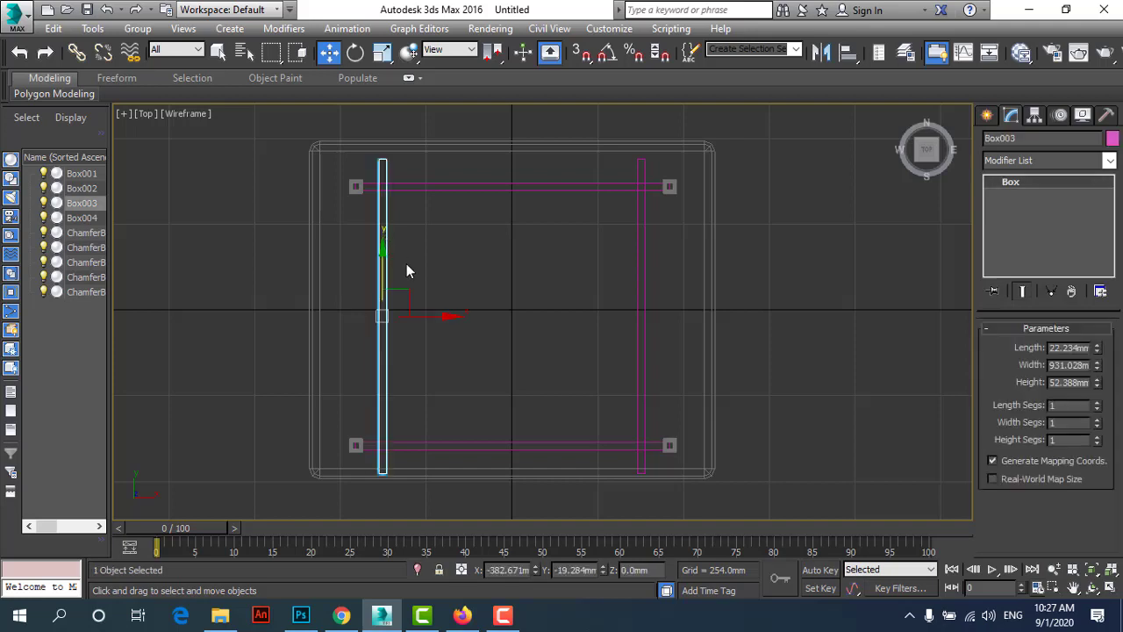
pyautogui.moveTo(441, 314); pyautogui.dragTo(416, 316)
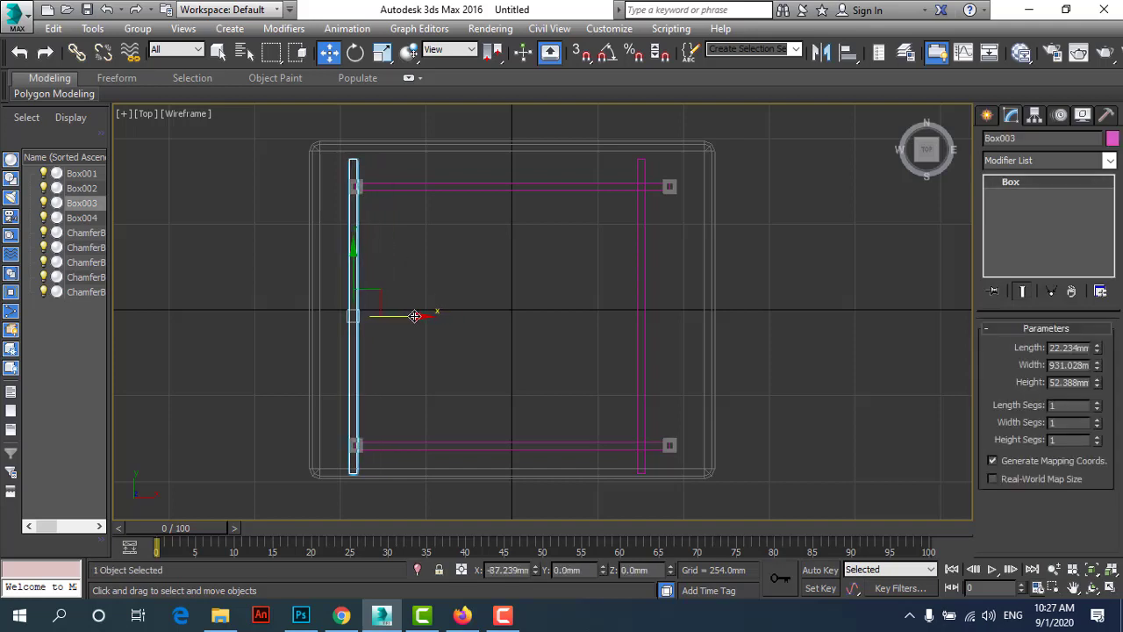
pyautogui.click(641, 294)
pyautogui.moveTo(709, 317); pyautogui.dragTo(736, 316)
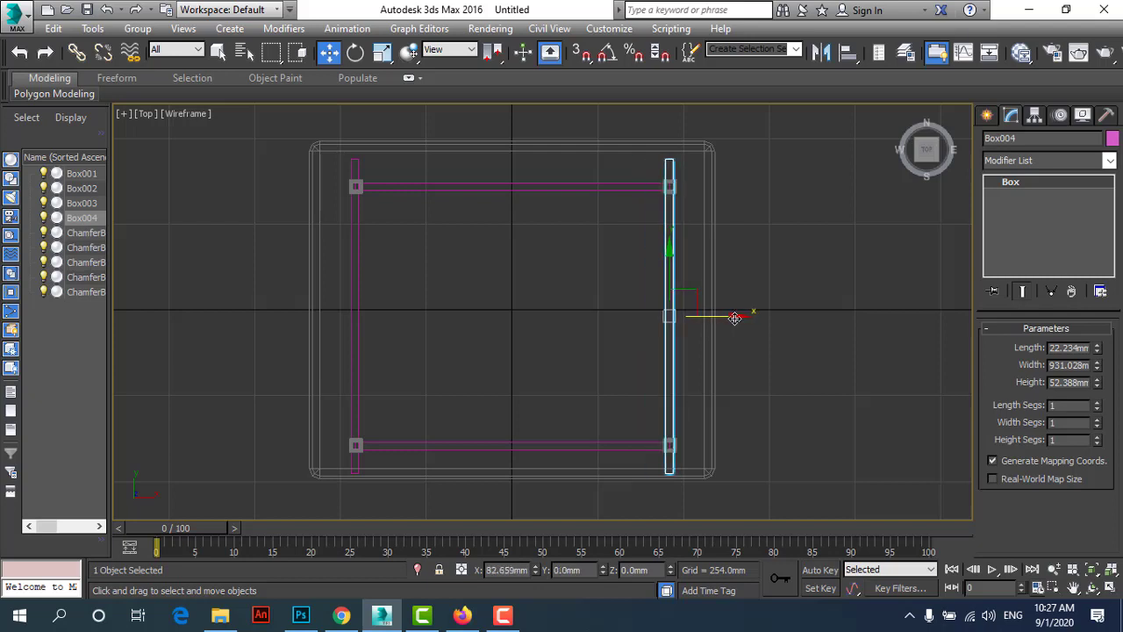
# Scale both side rails shorter along Y to fit between the front and back rails.
pyautogui.keyDown('ctrl'); pyautogui.click(357, 255); pyautogui.keyUp('ctrl')
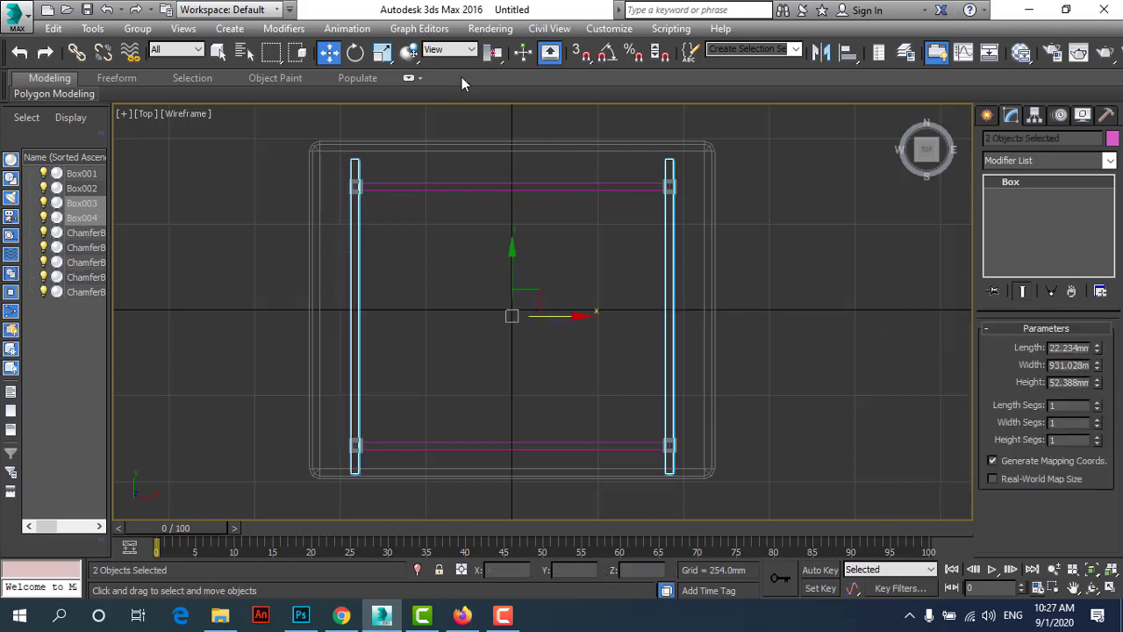
pyautogui.click(382, 54)
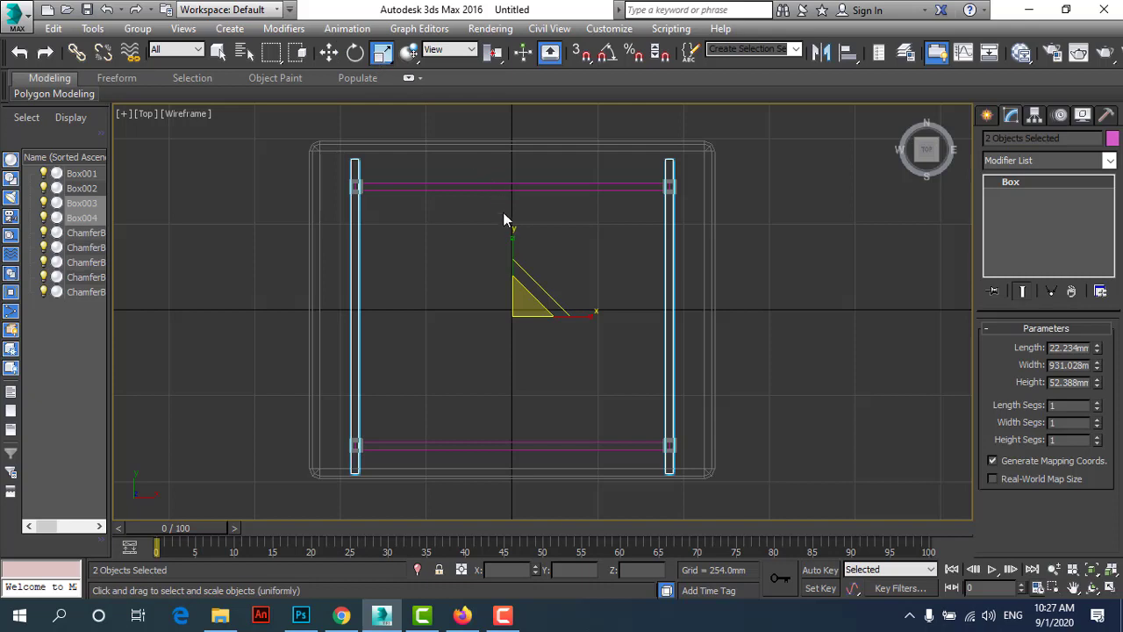
pyautogui.moveTo(513, 232); pyautogui.dragTo(512, 244)
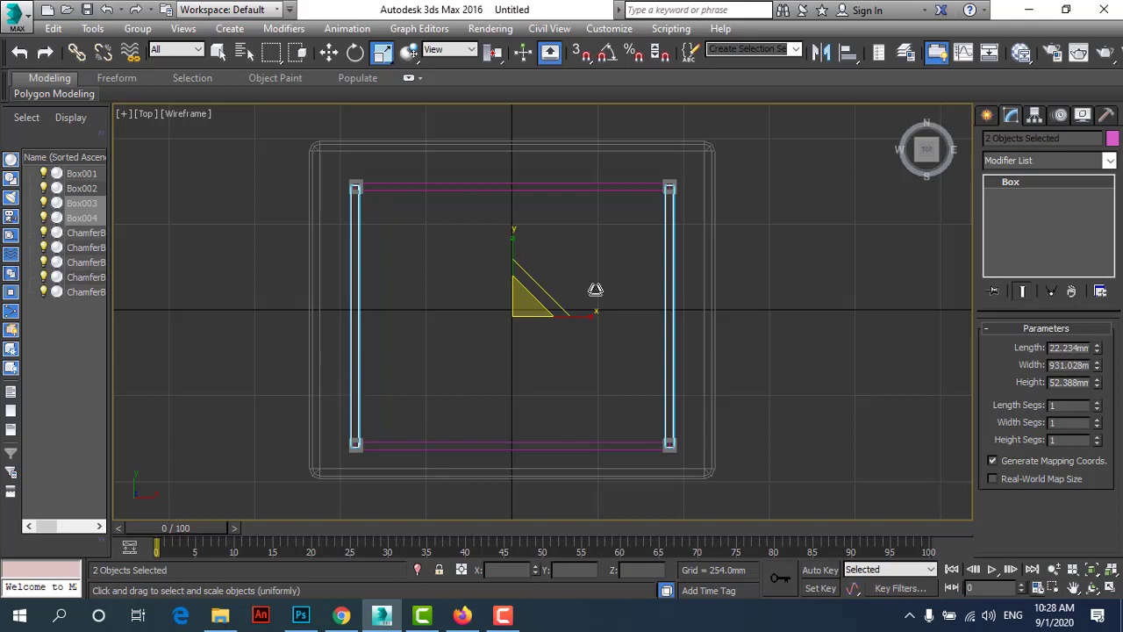
# Select all four rails, give them the grey object colour, and restore the four-viewport layout.
pyautogui.click(329, 52)
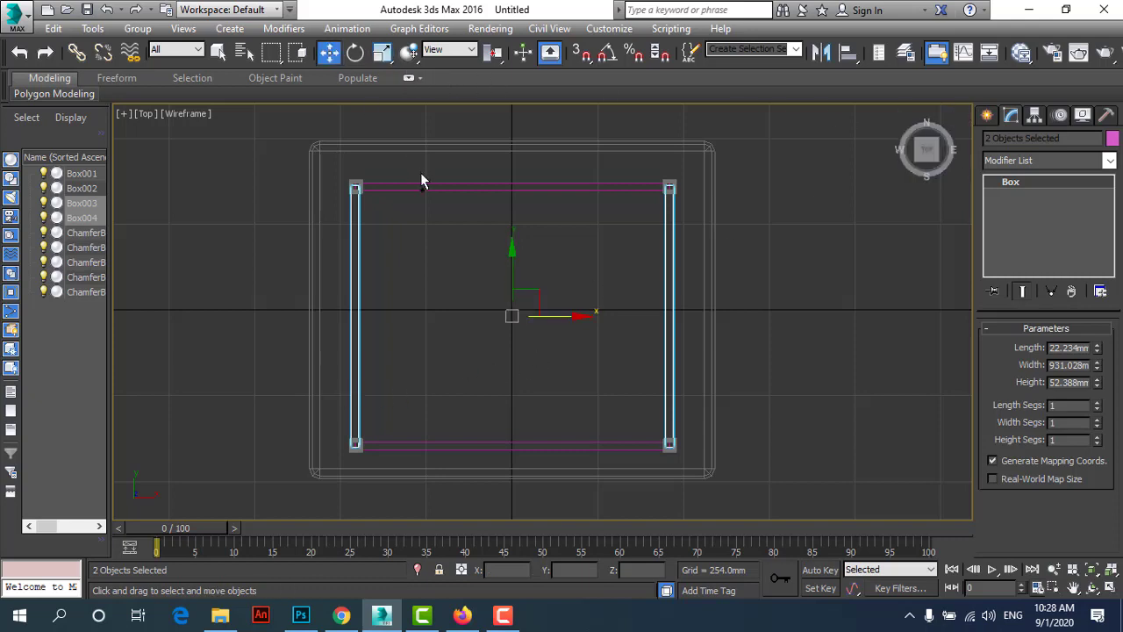
pyautogui.keyDown('ctrl'); pyautogui.click(420, 185); pyautogui.keyUp('ctrl')
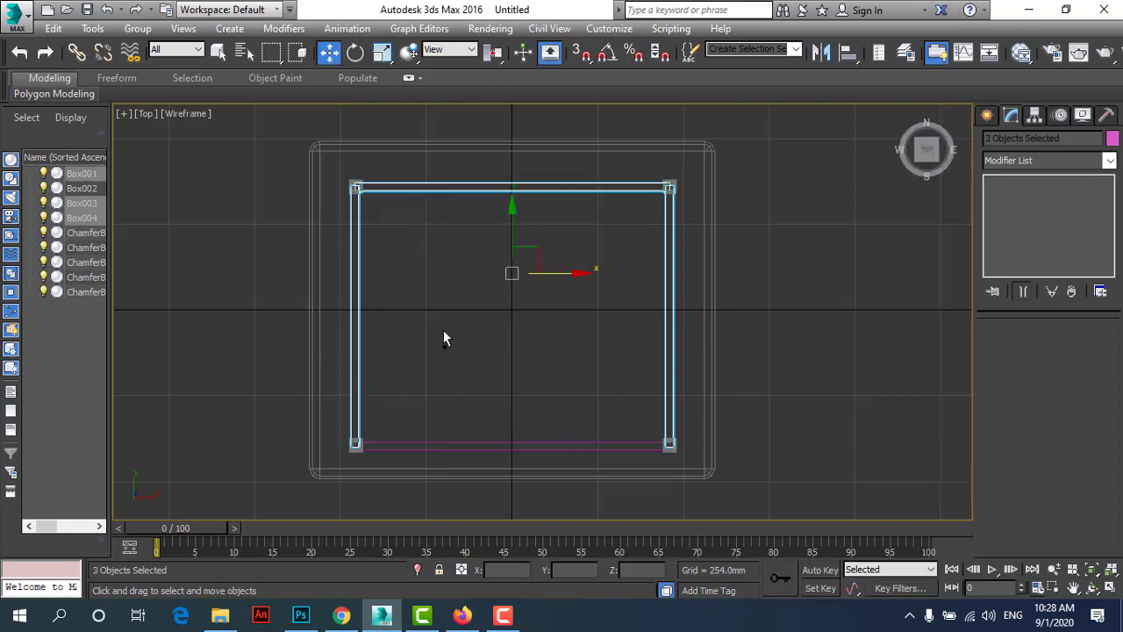
pyautogui.keyDown('ctrl'); pyautogui.click(450, 445); pyautogui.keyUp('ctrl')
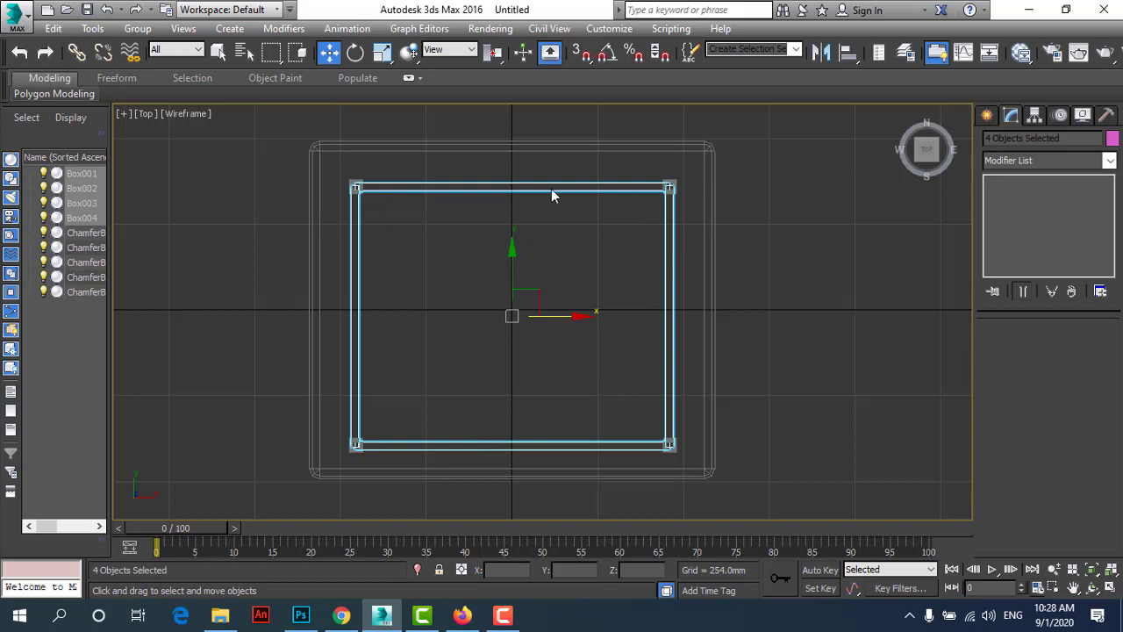
pyautogui.click(1112, 138)
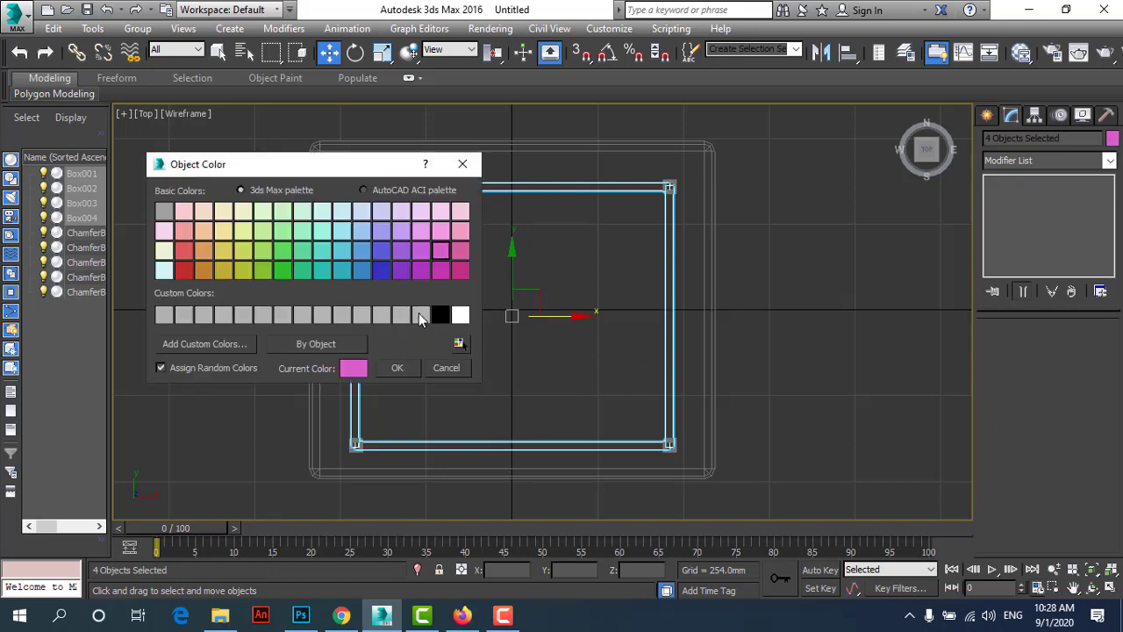
pyautogui.click(418, 315)
pyautogui.click(389, 370)
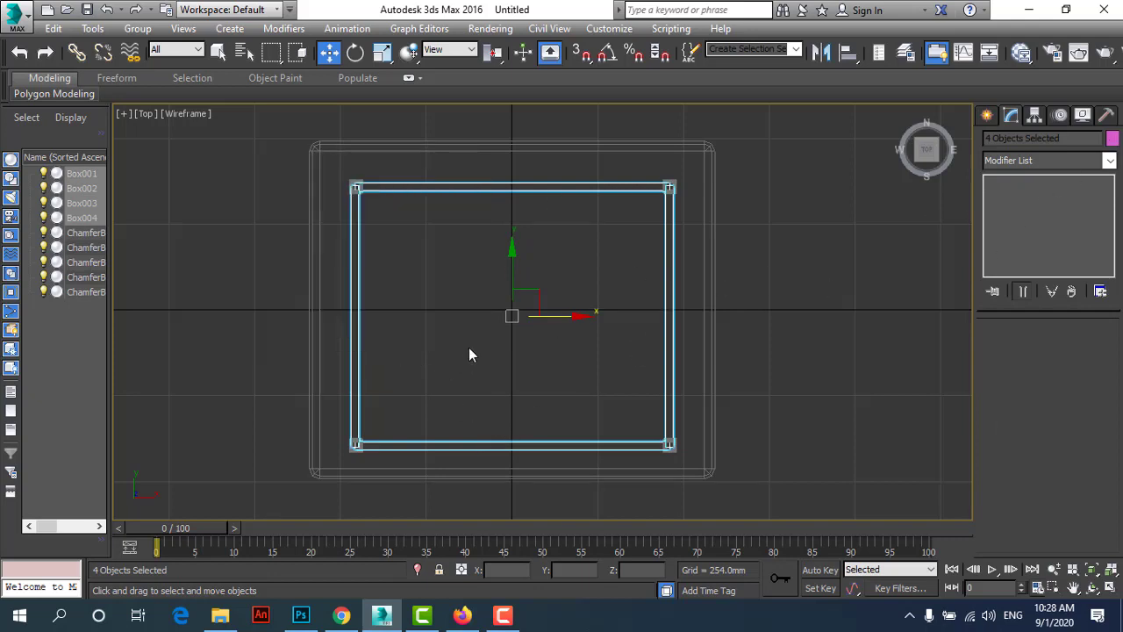
pyautogui.click(1111, 588)
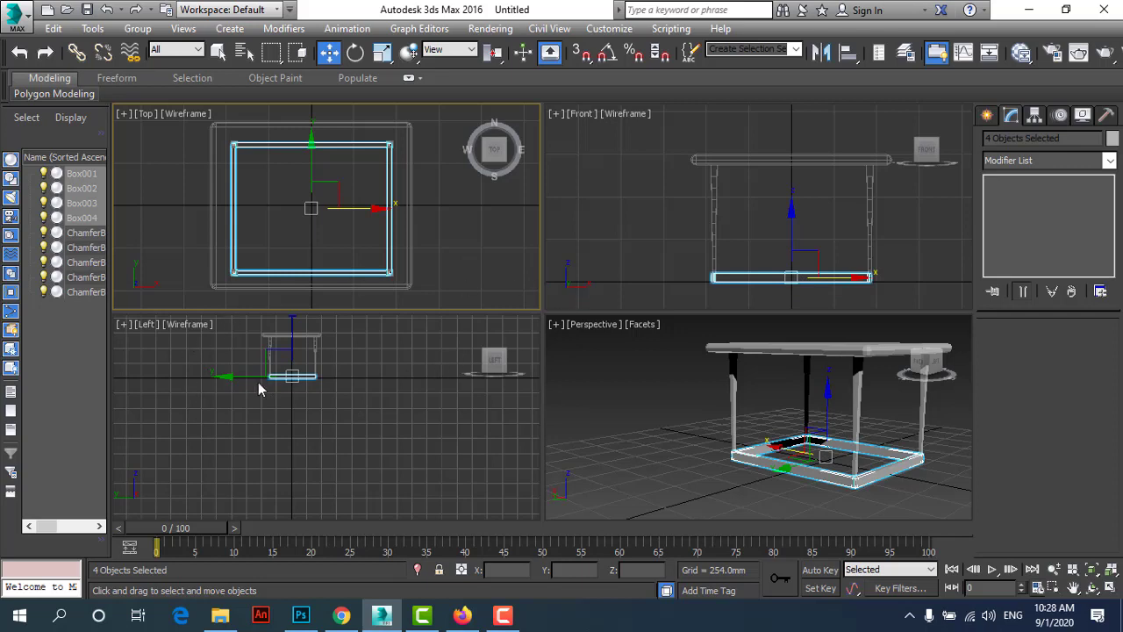
# Activate the Front viewport while keeping the four frame pieces selected.
pyautogui.rightClick(201, 350)
pyautogui.rightClick(670, 226)
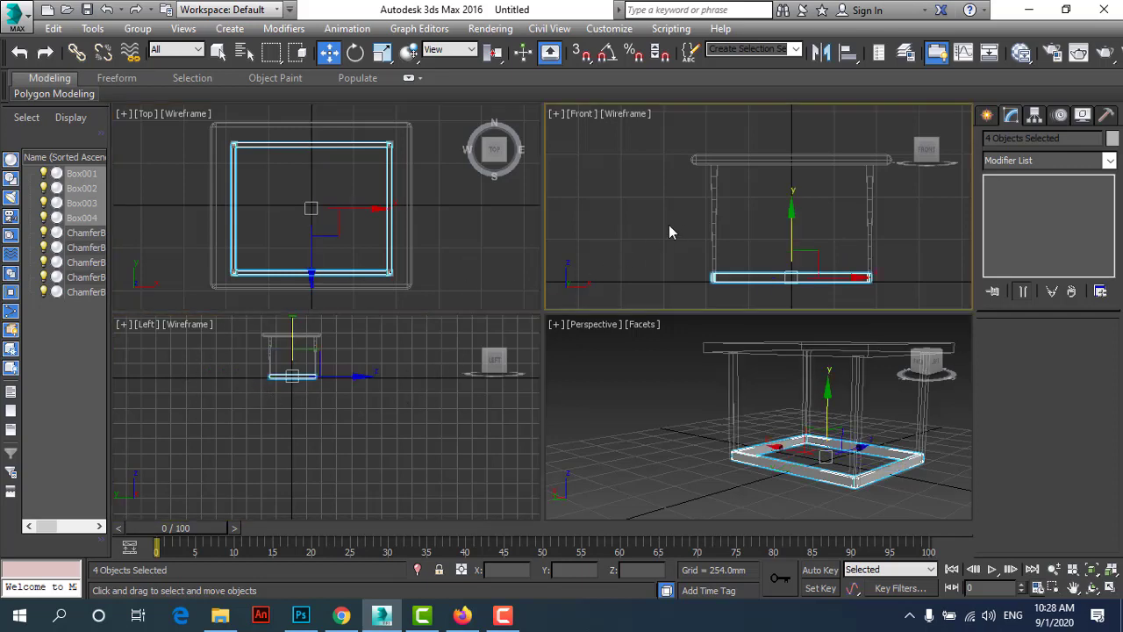
pyautogui.press('F5')
pyautogui.rightClick(460, 242)
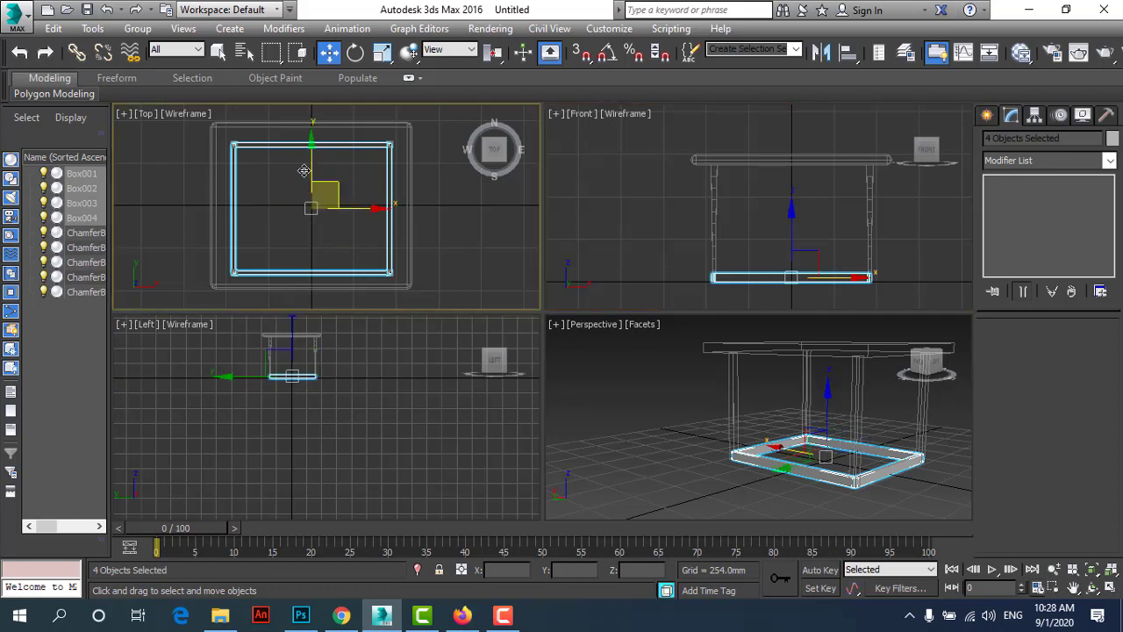
pyautogui.click(667, 212)
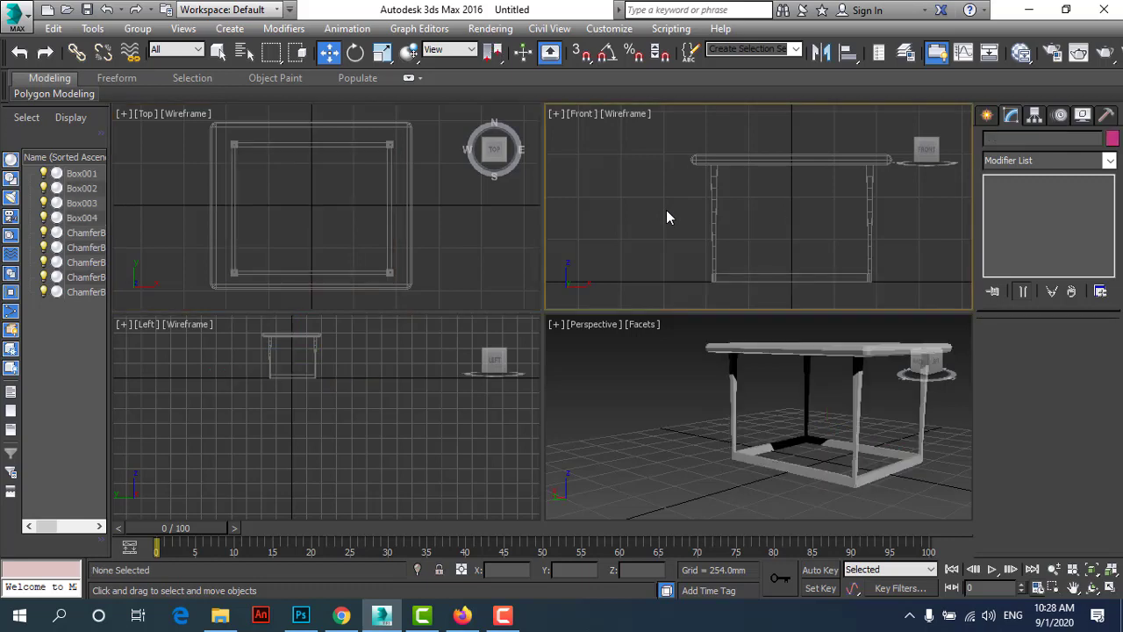
pyautogui.click(484, 232)
pyautogui.hotkey('ctrl', 'z')
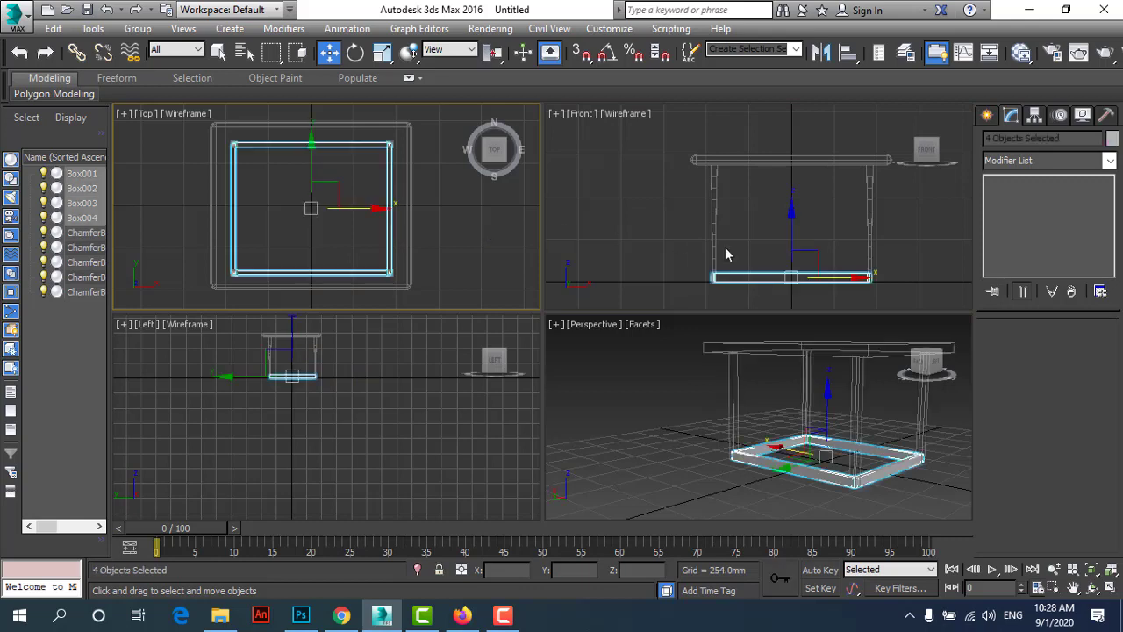
# In the Front view, lift the frame to about 665 mm under the tabletop, then deselect.
pyautogui.rightClick(631, 188)
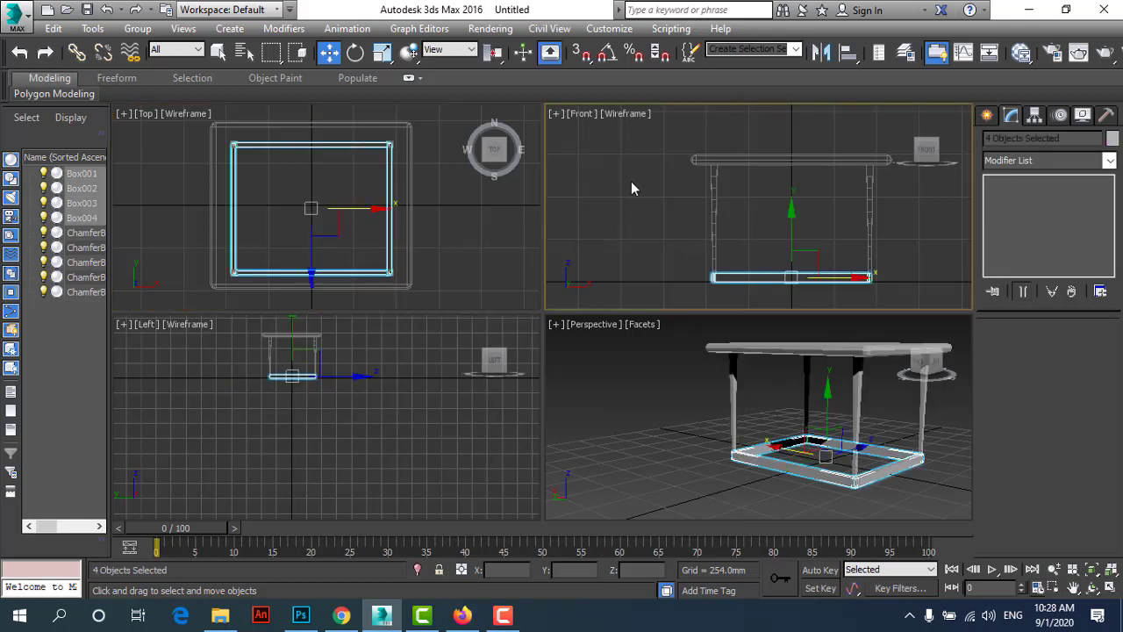
pyautogui.click(759, 268)
pyautogui.rightClick(411, 436)
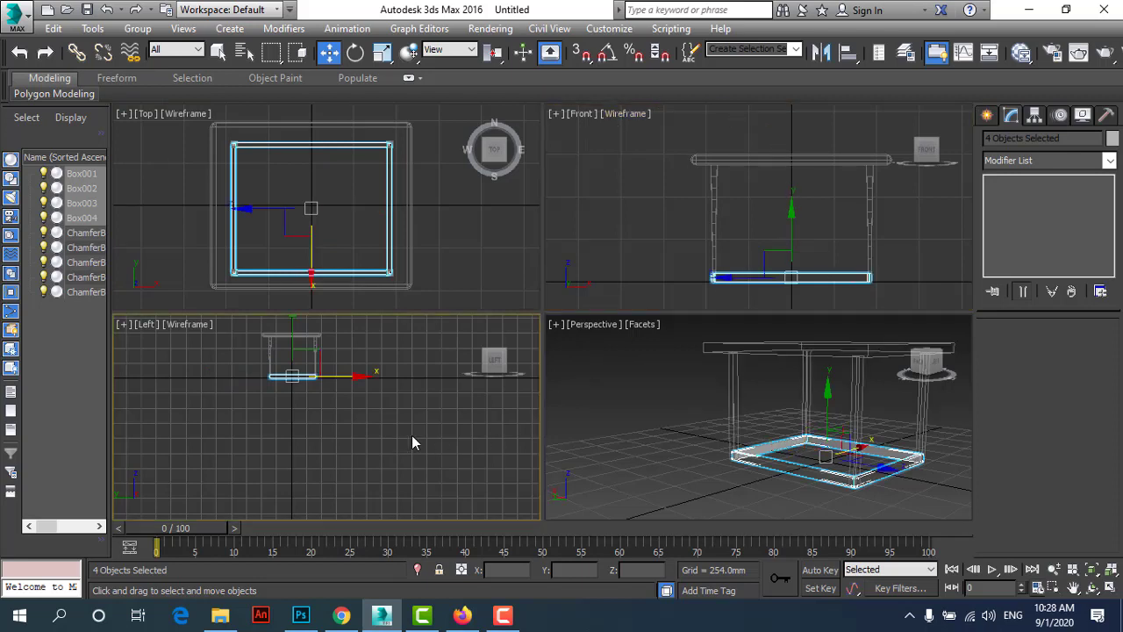
pyautogui.rightClick(629, 418)
pyautogui.rightClick(618, 213)
pyautogui.rightClick(486, 232)
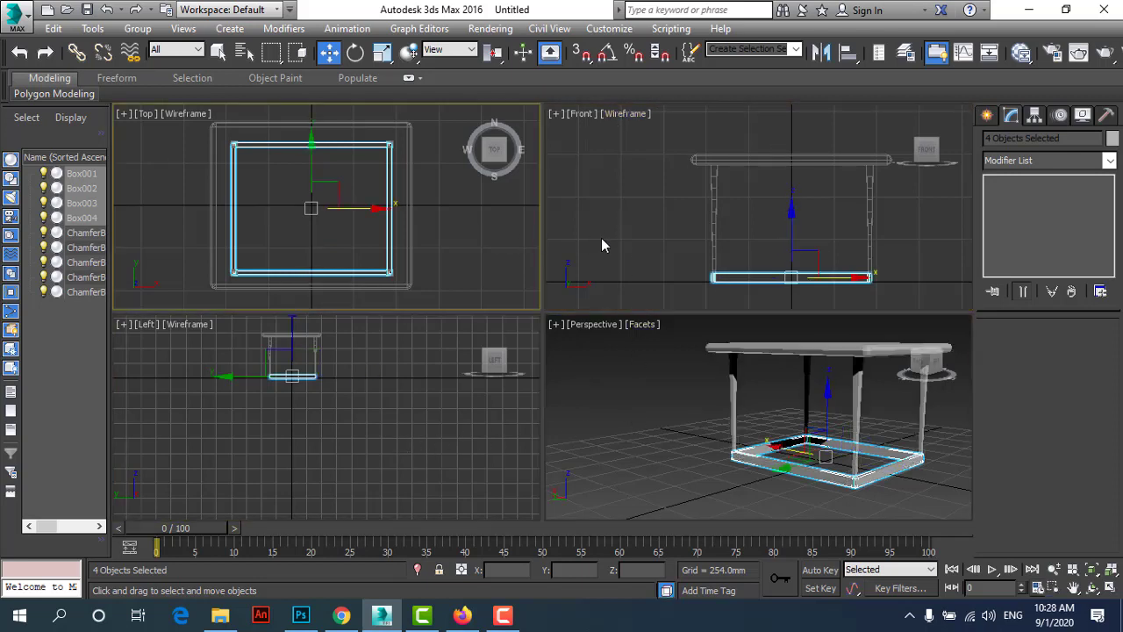
pyautogui.rightClick(688, 232)
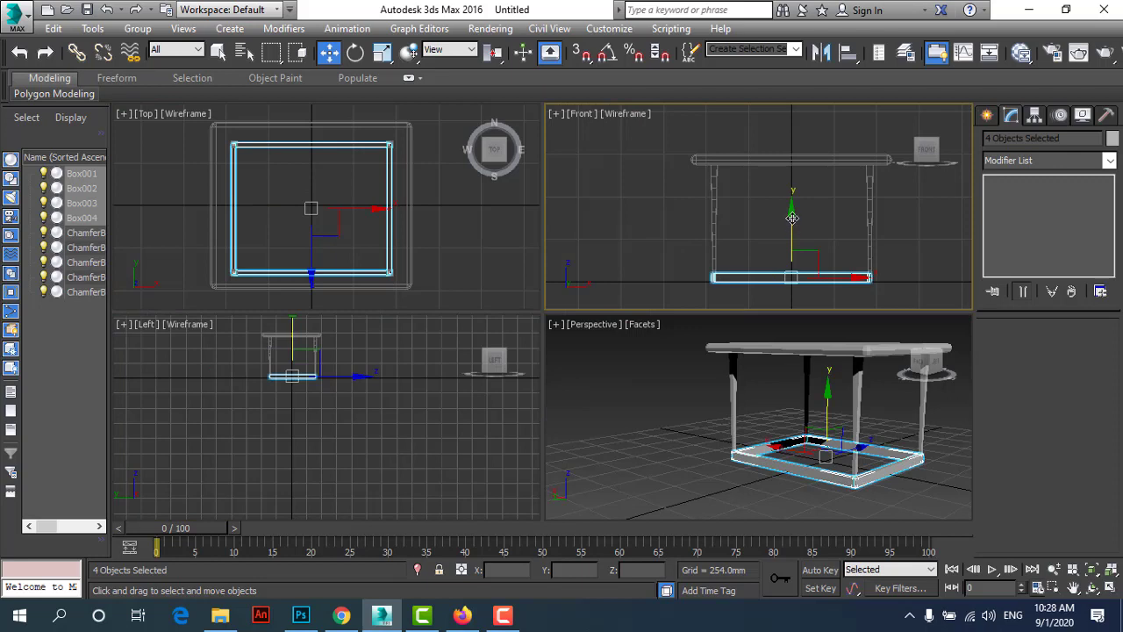
pyautogui.moveTo(792, 216); pyautogui.dragTo(765, 108)
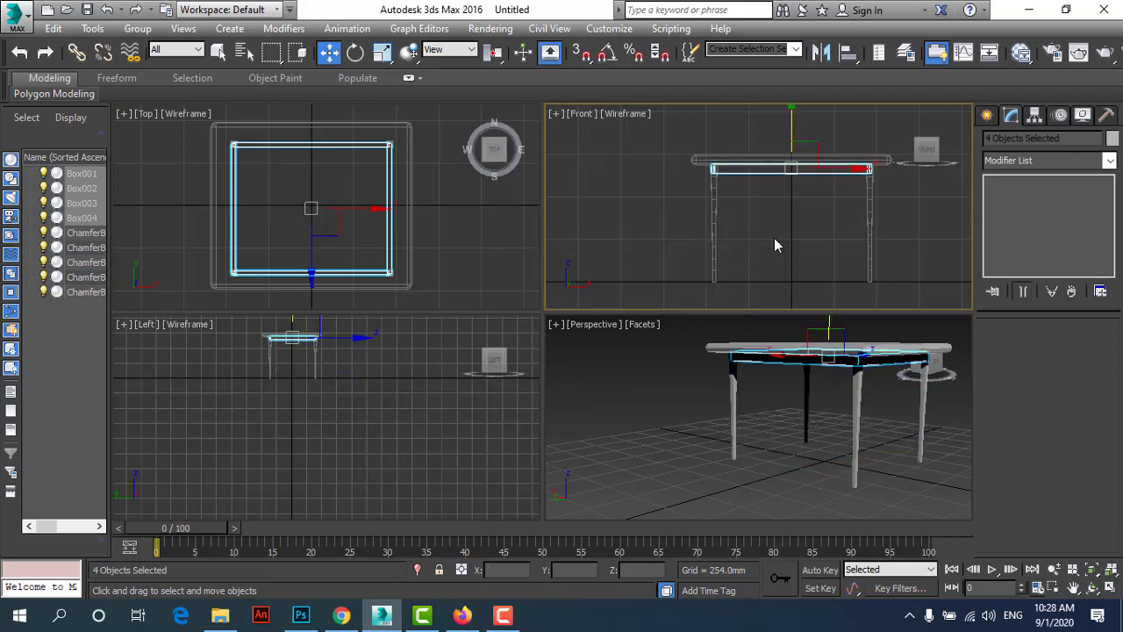
pyautogui.click(785, 427)
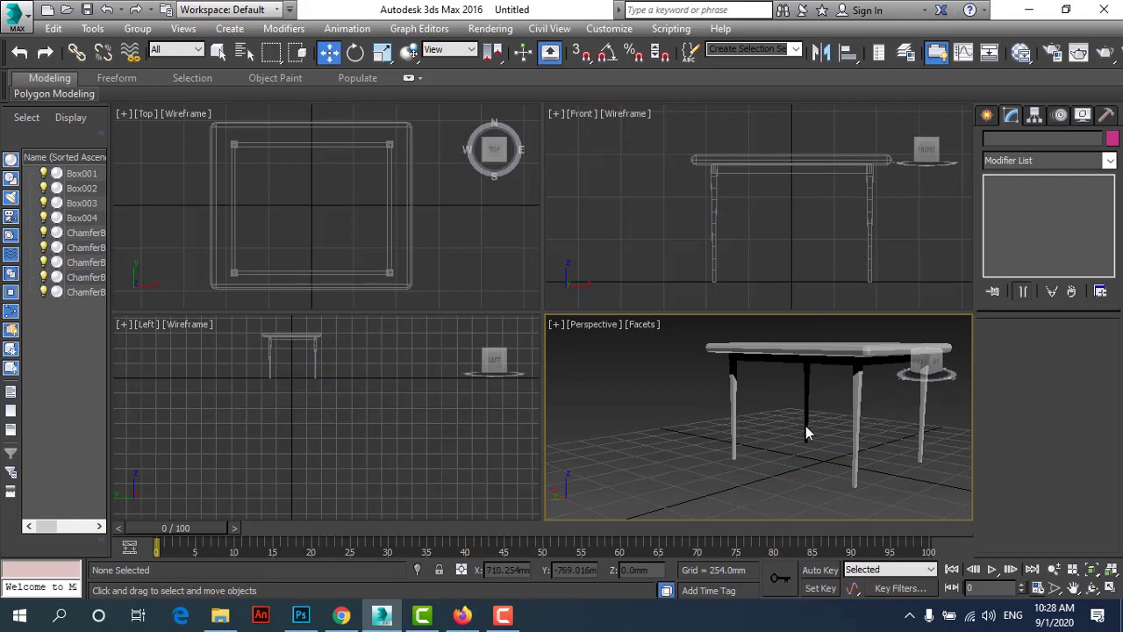
# Set the Perspective view to Shaded display and maximize it.
pyautogui.click(648, 325)
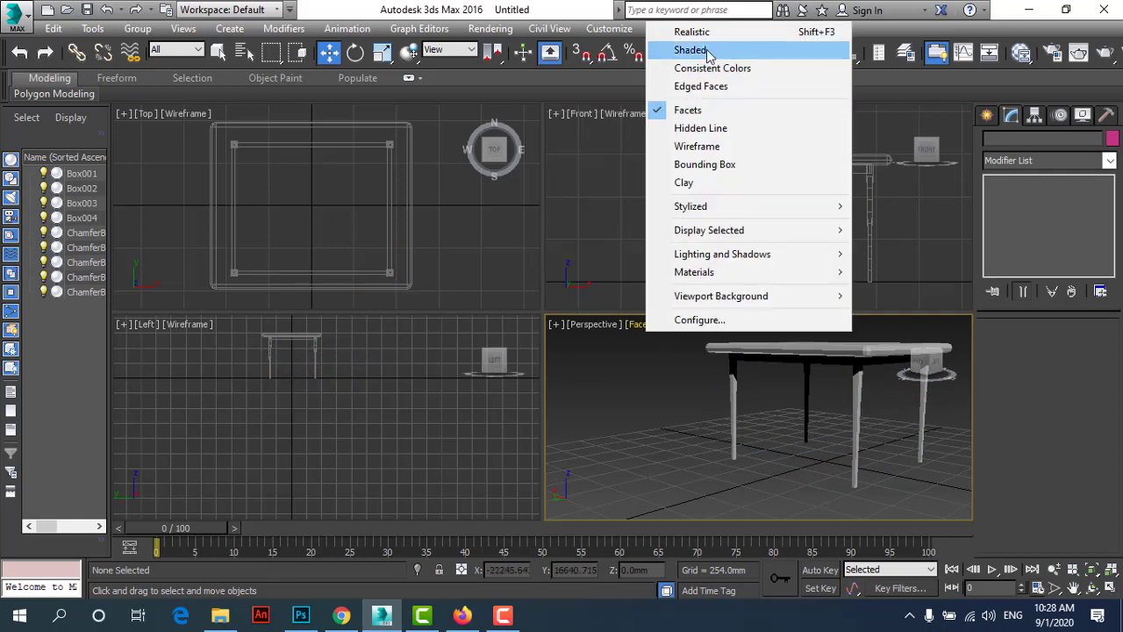
pyautogui.click(680, 113)
pyautogui.click(651, 323)
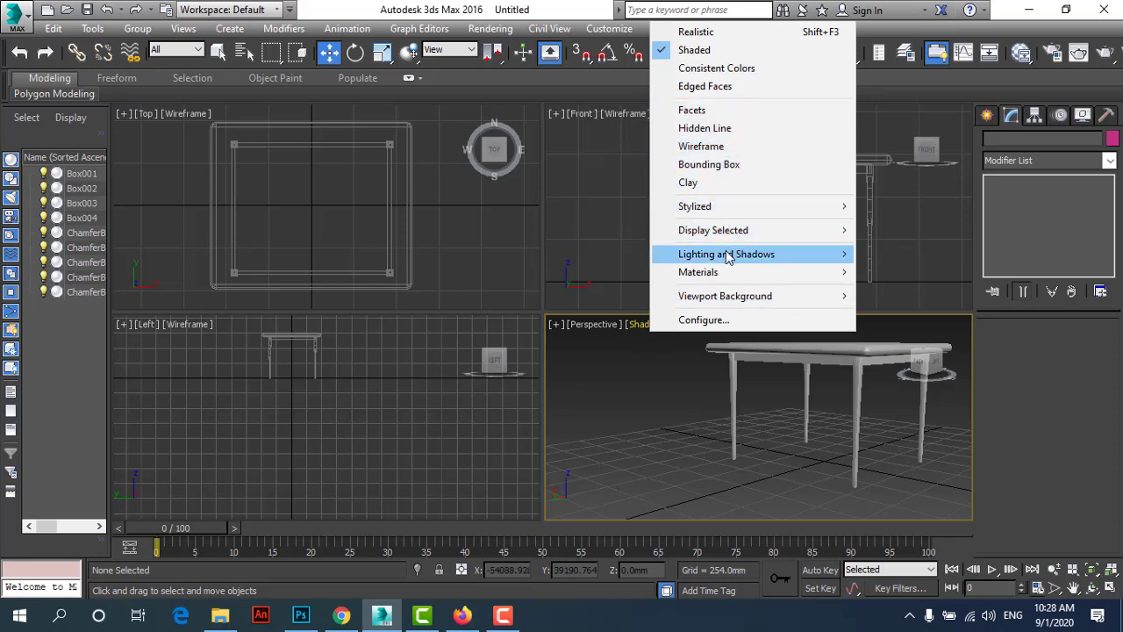
pyautogui.moveTo(726, 254)
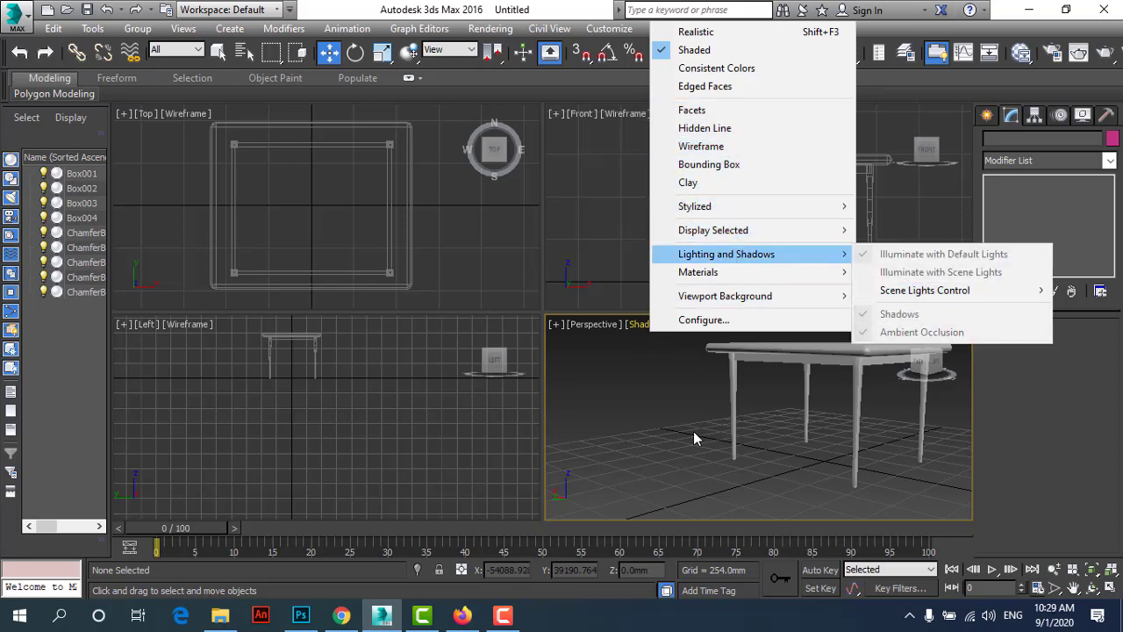
pyautogui.click(693, 431)
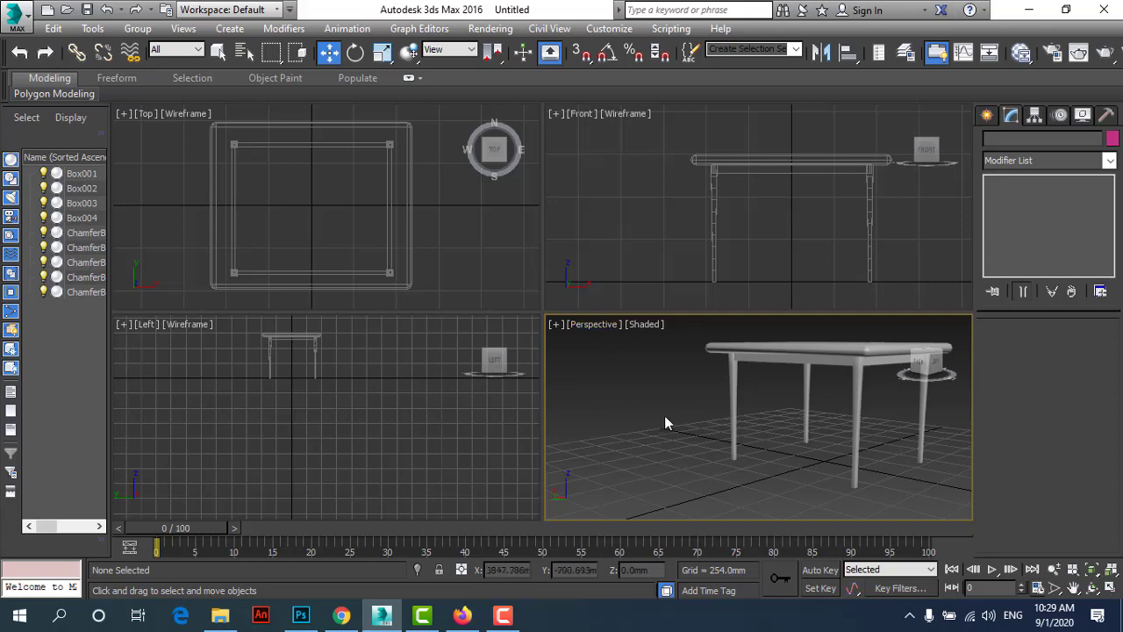
pyautogui.click(1111, 588)
# Orbit to a low close-up under the tabletop, select the front-left leg, and render the Perspective view.
pyautogui.scroll(-4, 680, 342)
pyautogui.keyDown('alt'); pyautogui.moveTo(680, 343); pyautogui.dragTo(524, 337, button='middle'); pyautogui.keyUp('alt')
pyautogui.scroll(4, 524, 336)
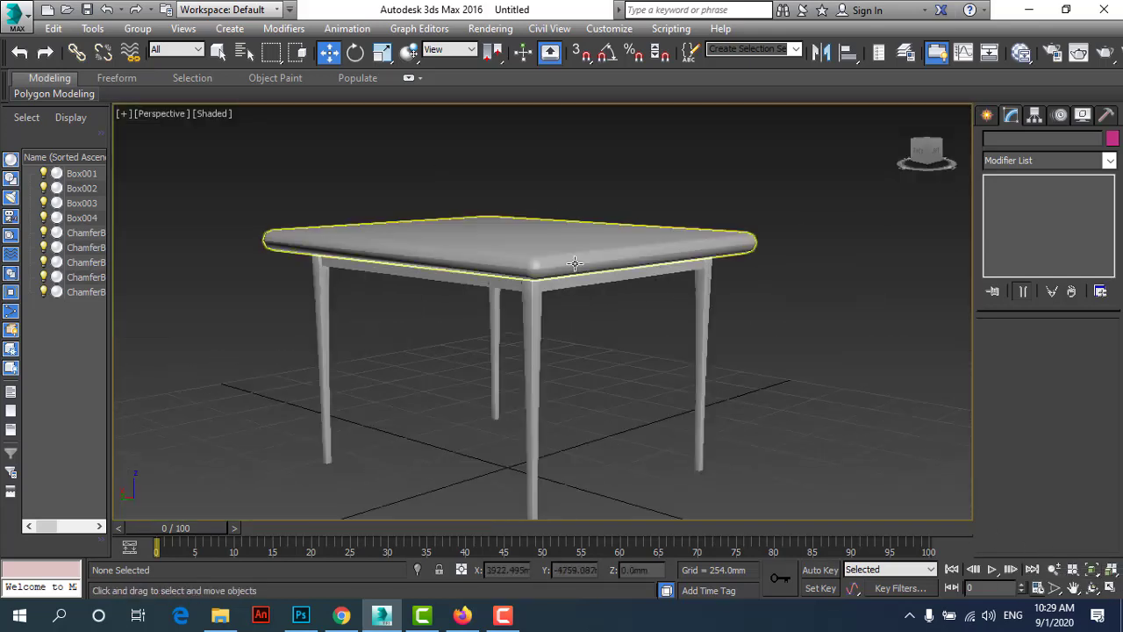
pyautogui.moveTo(452, 263)
pyautogui.keyDown('alt'); pyautogui.mouseDown(button='middle')
pyautogui.moveTo(431, 217)
pyautogui.moveTo(462, 213)
pyautogui.moveTo(539, 243)
pyautogui.moveTo(586, 245)
pyautogui.mouseUp(button='middle'); pyautogui.keyUp('alt')
pyautogui.scroll(3, 465, 247)
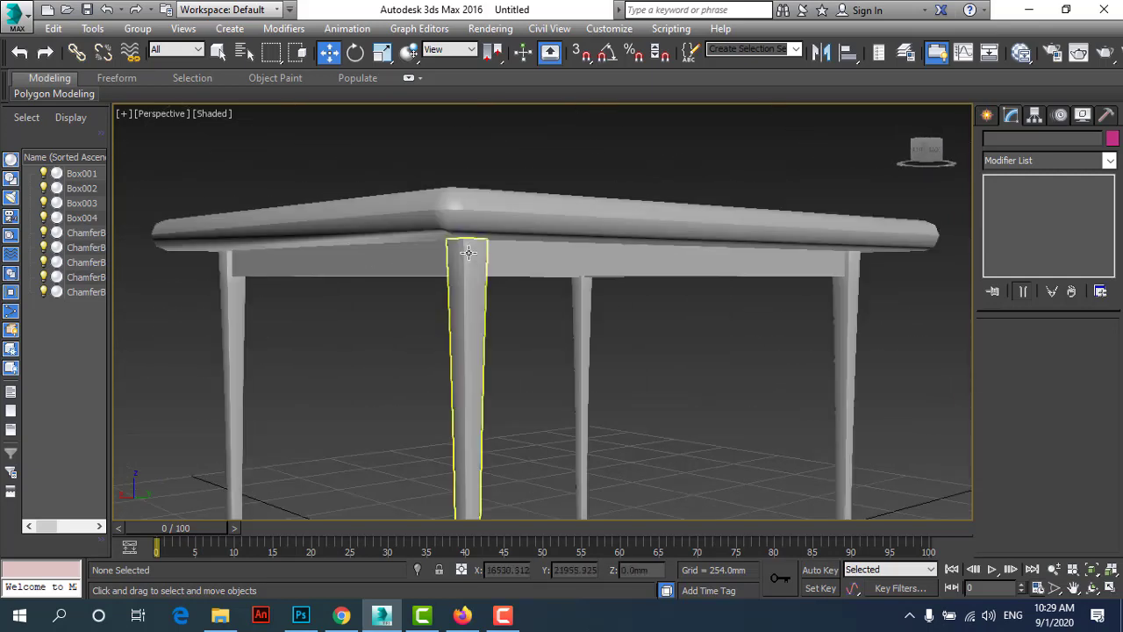
pyautogui.scroll(3, 470, 239)
pyautogui.click(472, 254)
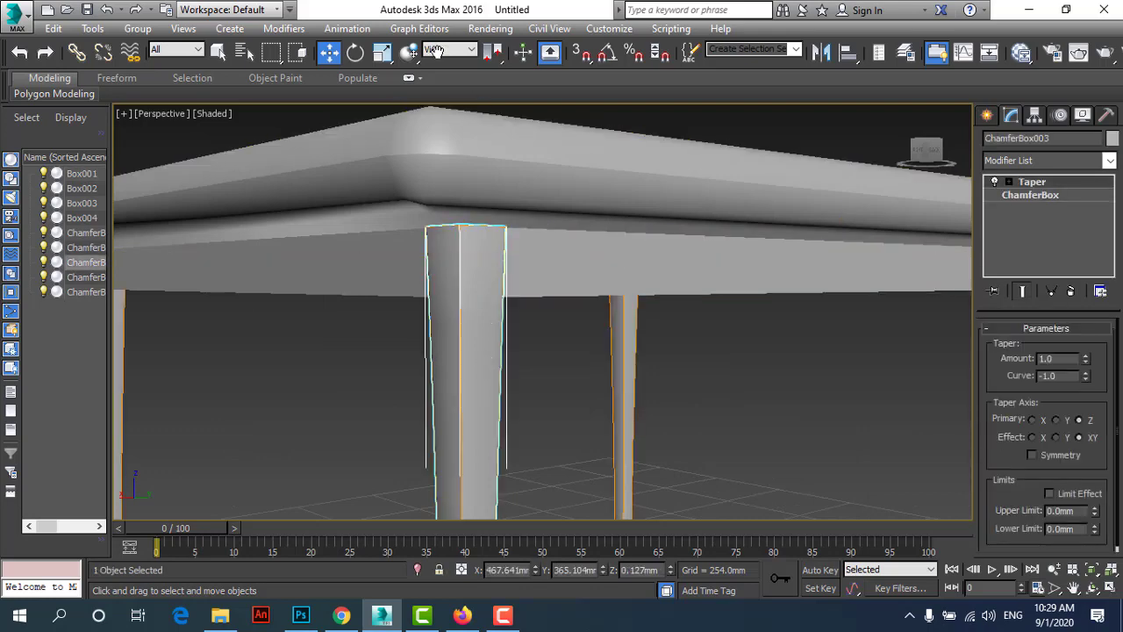
pyautogui.click(490, 28)
pyautogui.click(566, 38)
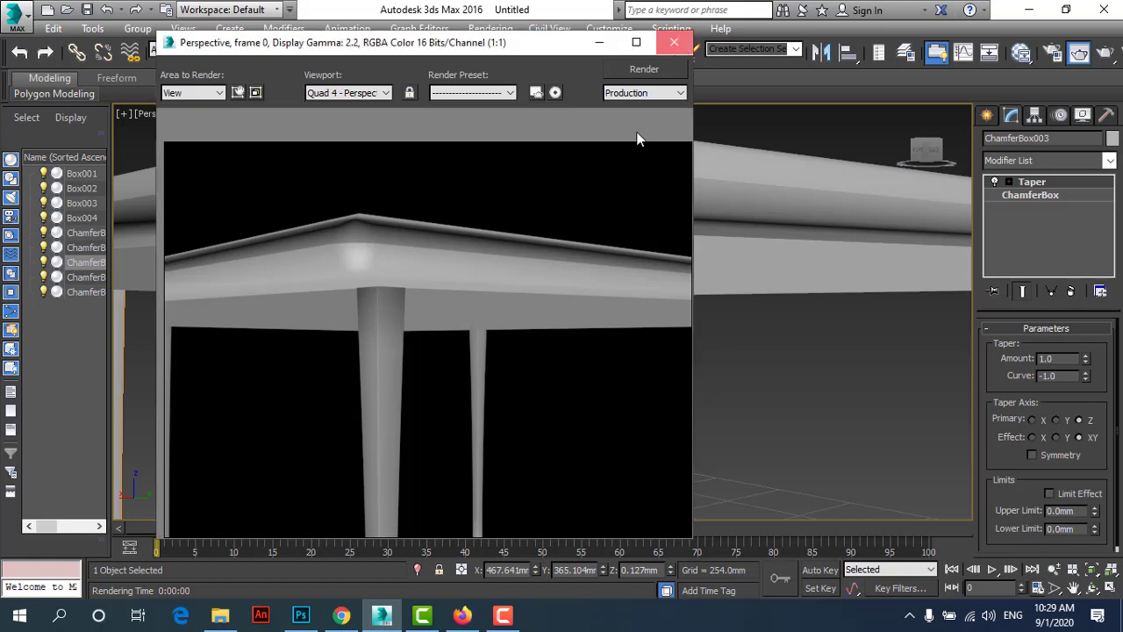
# Re-render the table from a low corner view, then close the render and select the tabletop.
pyautogui.click(674, 42)
pyautogui.moveTo(447, 247)
pyautogui.keyDown('alt'); pyautogui.mouseDown(button='middle')
pyautogui.moveTo(431, 261)
pyautogui.moveTo(454, 216)
pyautogui.moveTo(434, 193)
pyautogui.mouseUp(button='middle'); pyautogui.keyUp('alt')
pyautogui.click(490, 28)
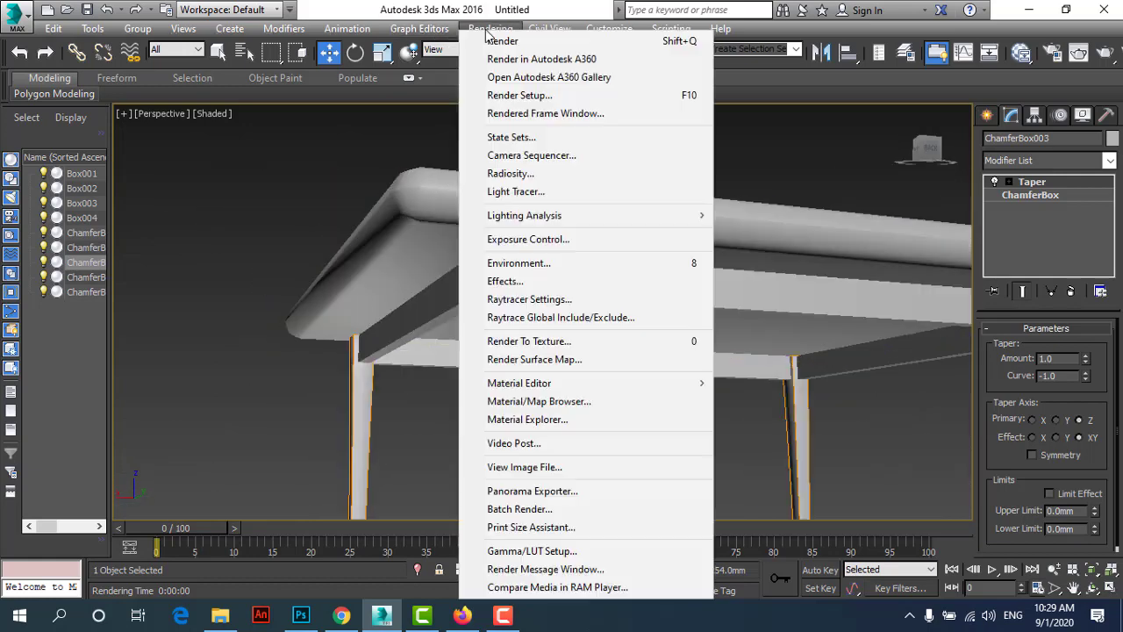
pyautogui.click(517, 49)
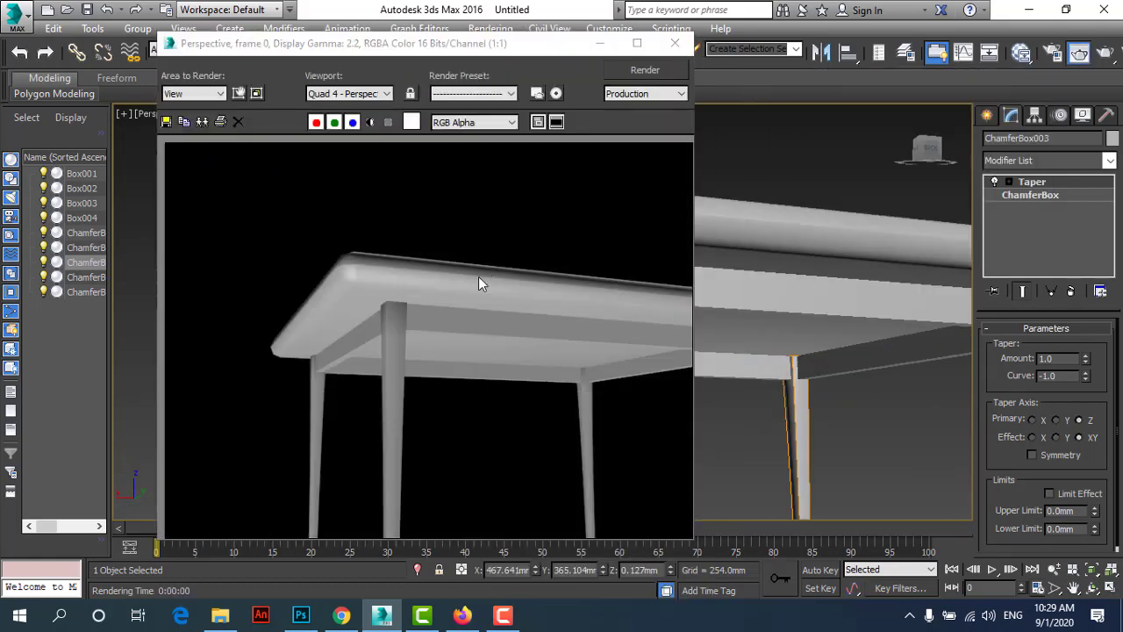
pyautogui.click(675, 43)
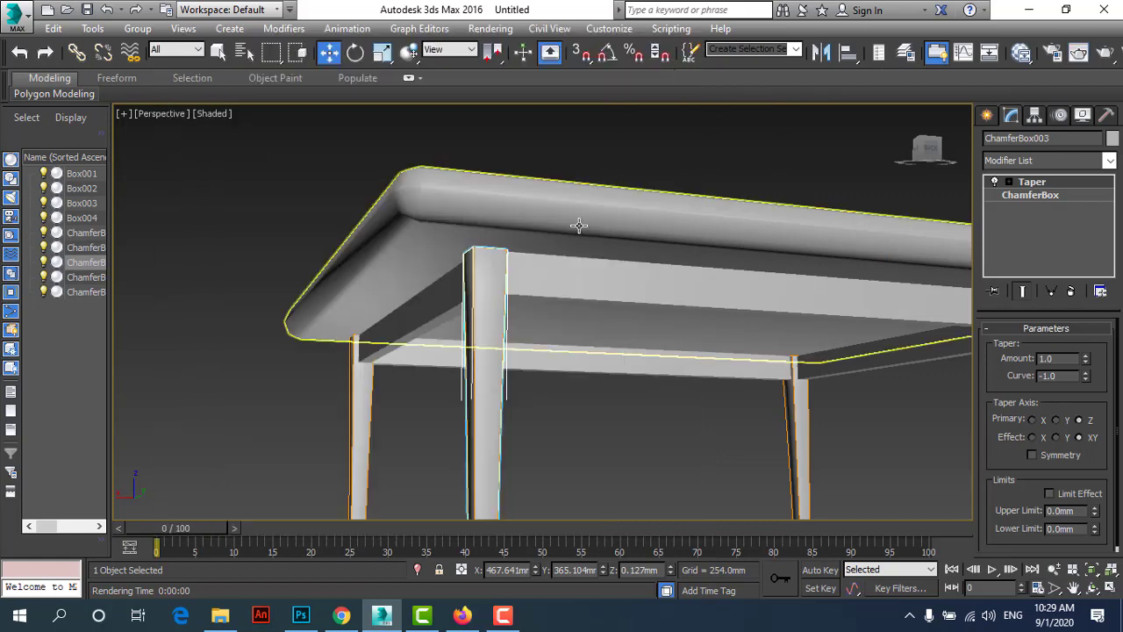
pyautogui.click(572, 216)
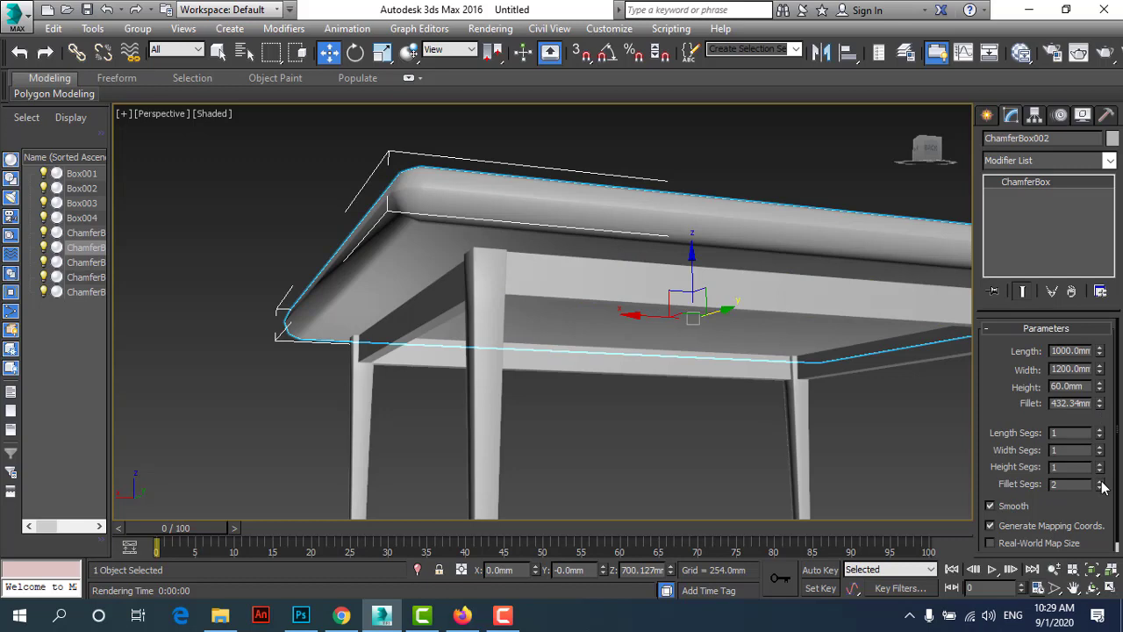
# Set the tabletop ChamferBox002's fillet segments to 3, then deselect it.
pyautogui.moveTo(1103, 484); pyautogui.dragTo(1097, 474)
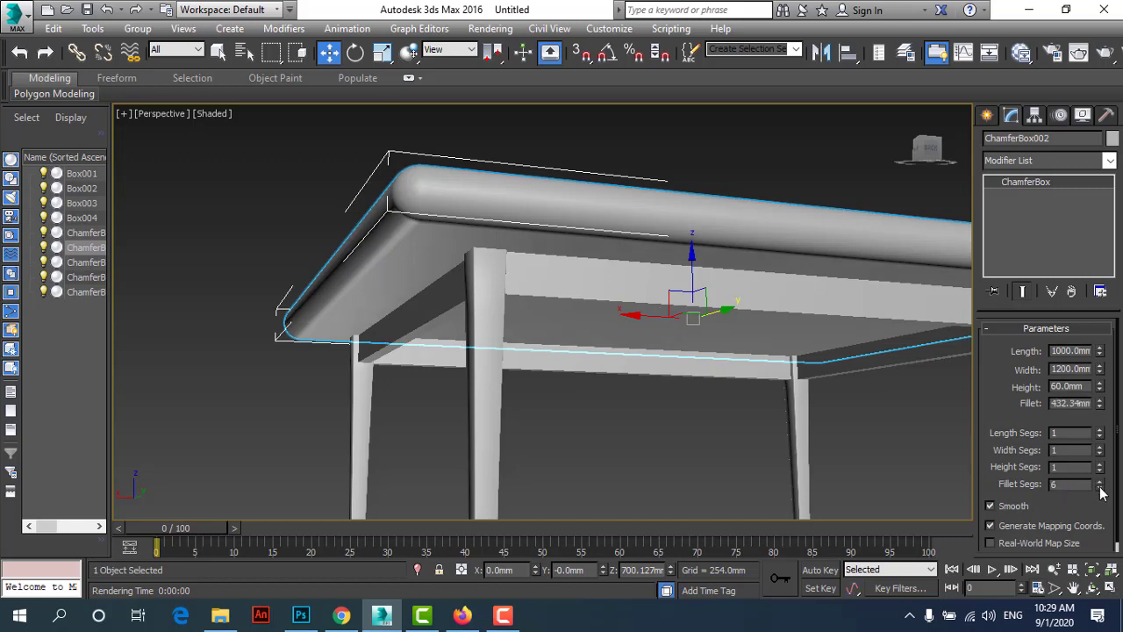
pyautogui.moveTo(1102, 493); pyautogui.dragTo(1101, 497)
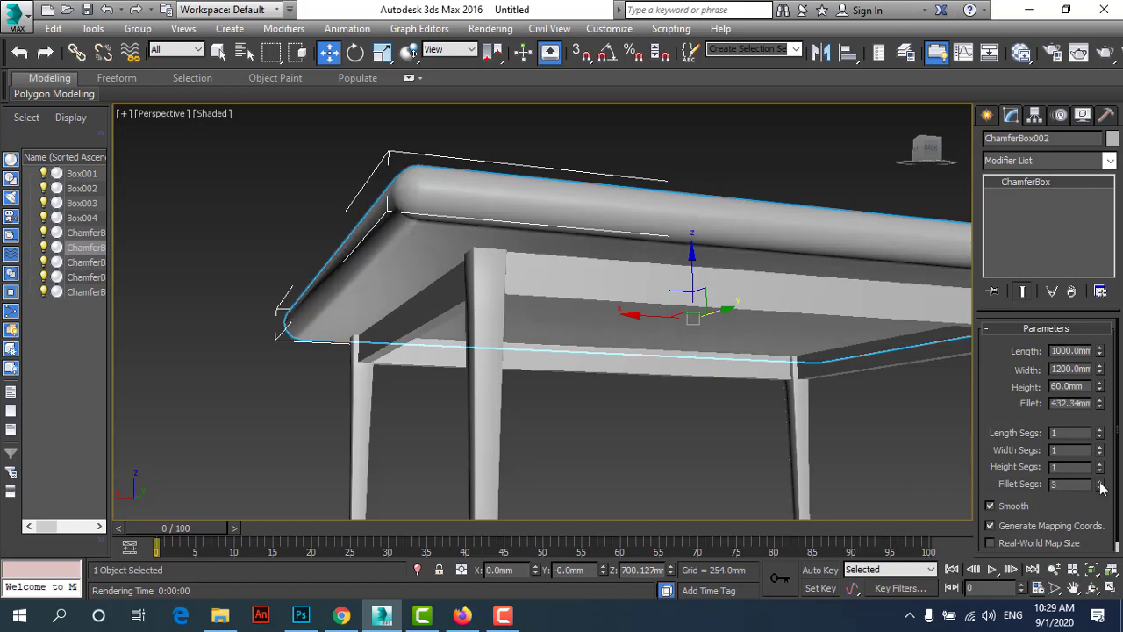
pyautogui.click(586, 405)
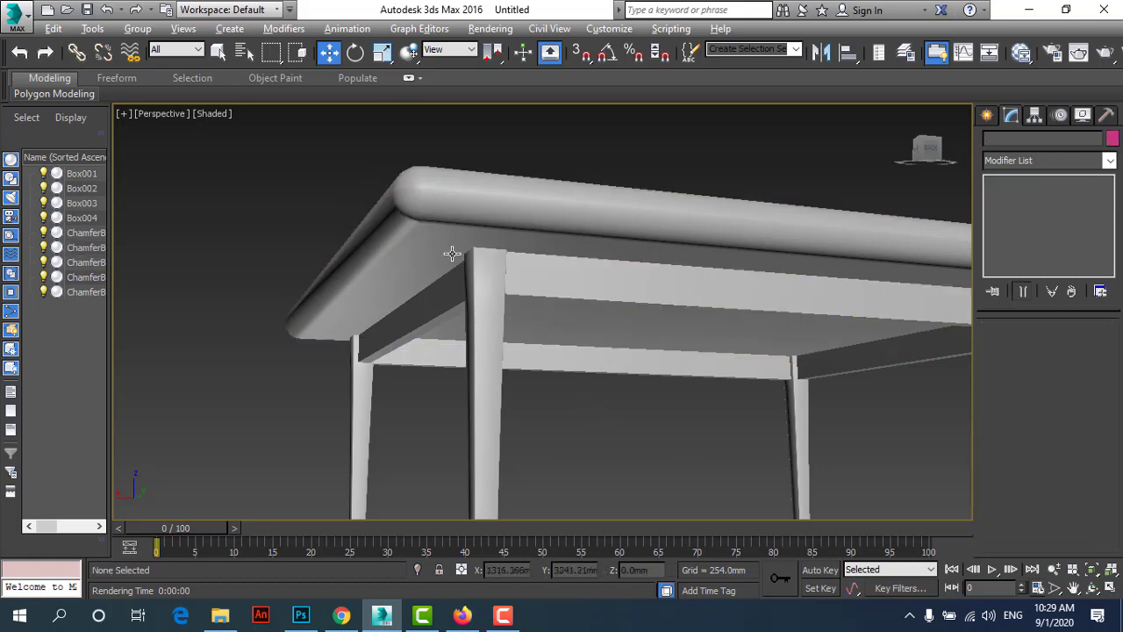
# Orbit around the table and render the Perspective view again.
pyautogui.keyDown('alt'); pyautogui.moveTo(451, 253); pyautogui.dragTo(527, 155, button='middle'); pyautogui.keyUp('alt')
pyautogui.click(490, 28)
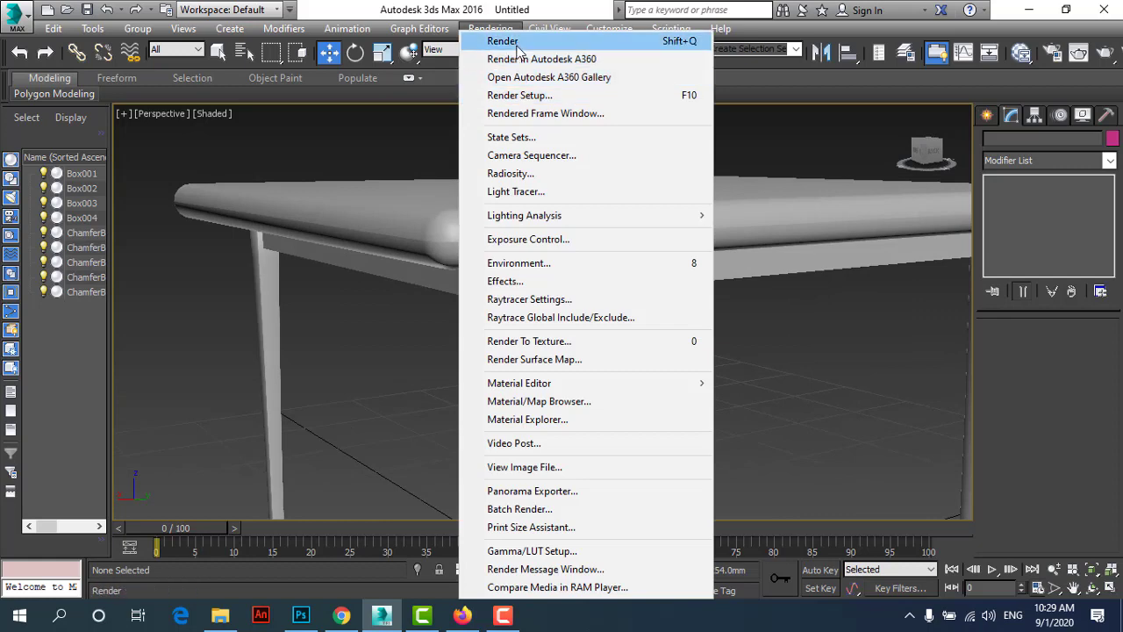
pyautogui.click(517, 44)
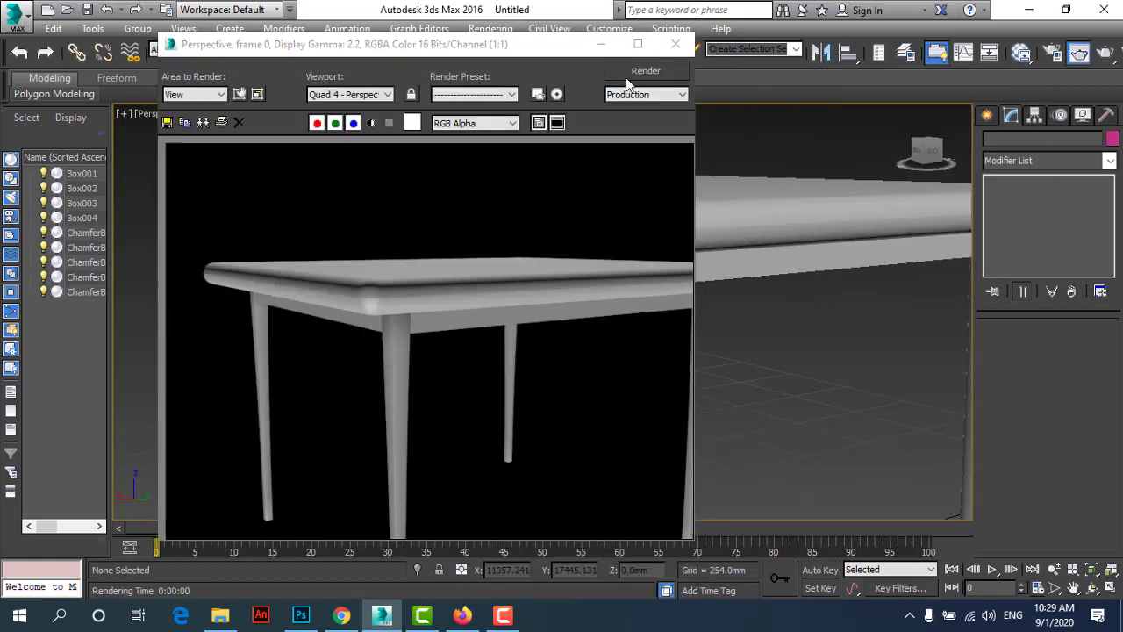
pyautogui.click(669, 51)
# Orbit to look down on the table and return to the four-viewport layout.
pyautogui.scroll(-3, 632, 318)
pyautogui.scroll(-2, 600, 313)
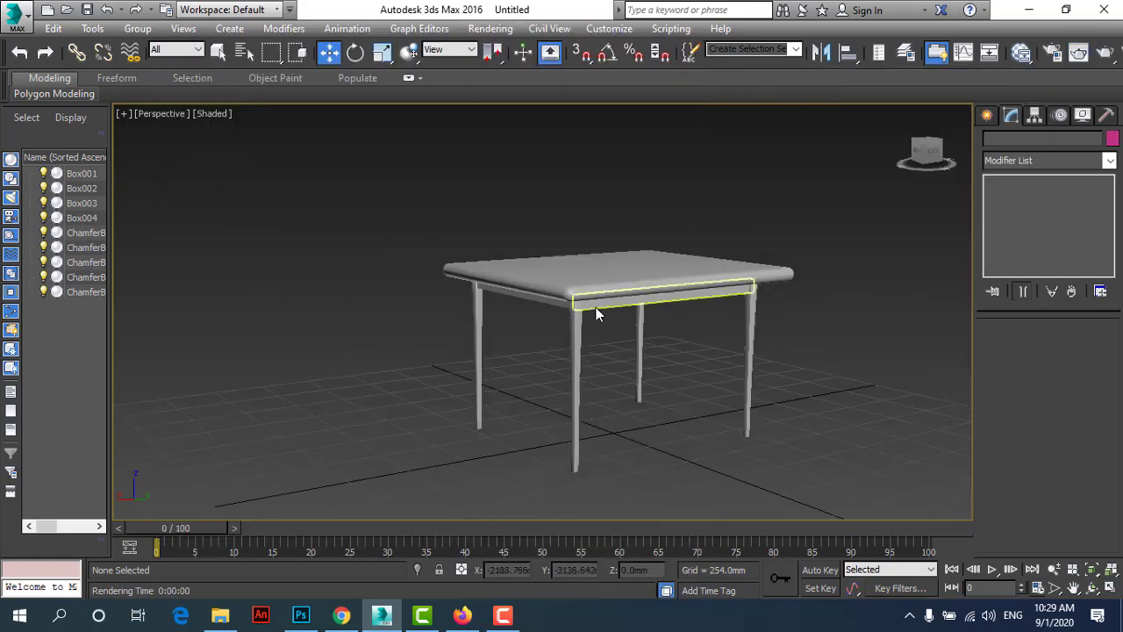
pyautogui.keyDown('alt'); pyautogui.moveTo(592, 378); pyautogui.dragTo(599, 401, button='middle'); pyautogui.keyUp('alt')
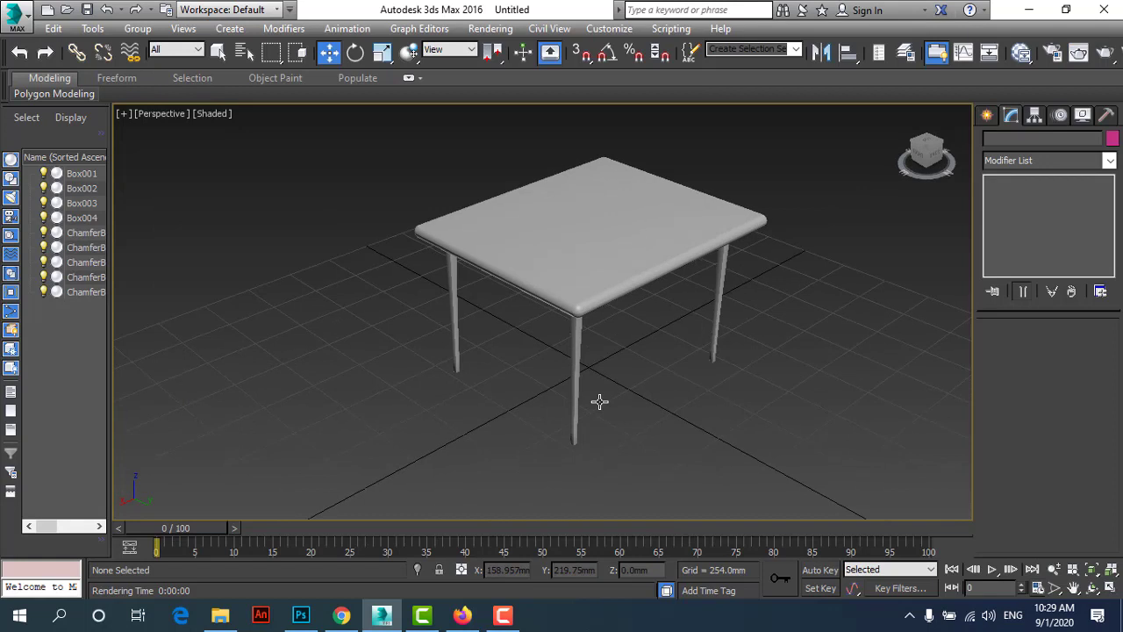
pyautogui.click(1111, 588)
# Show the Standard Primitives and pick the Teapot tool, clearing the selection.
pyautogui.click(988, 114)
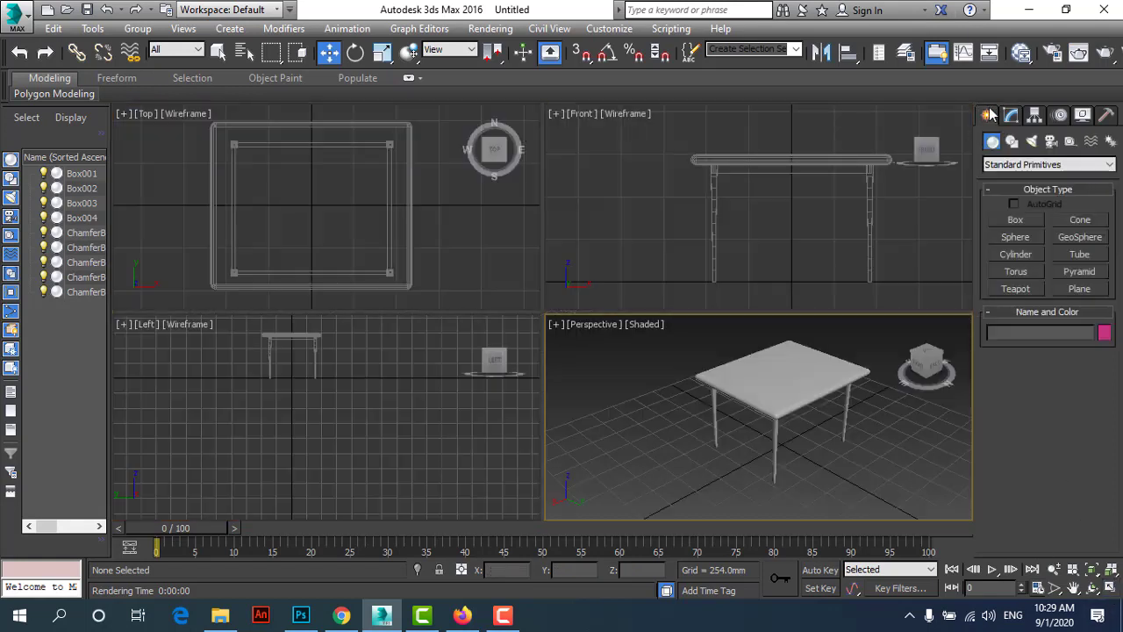
pyautogui.click(1026, 292)
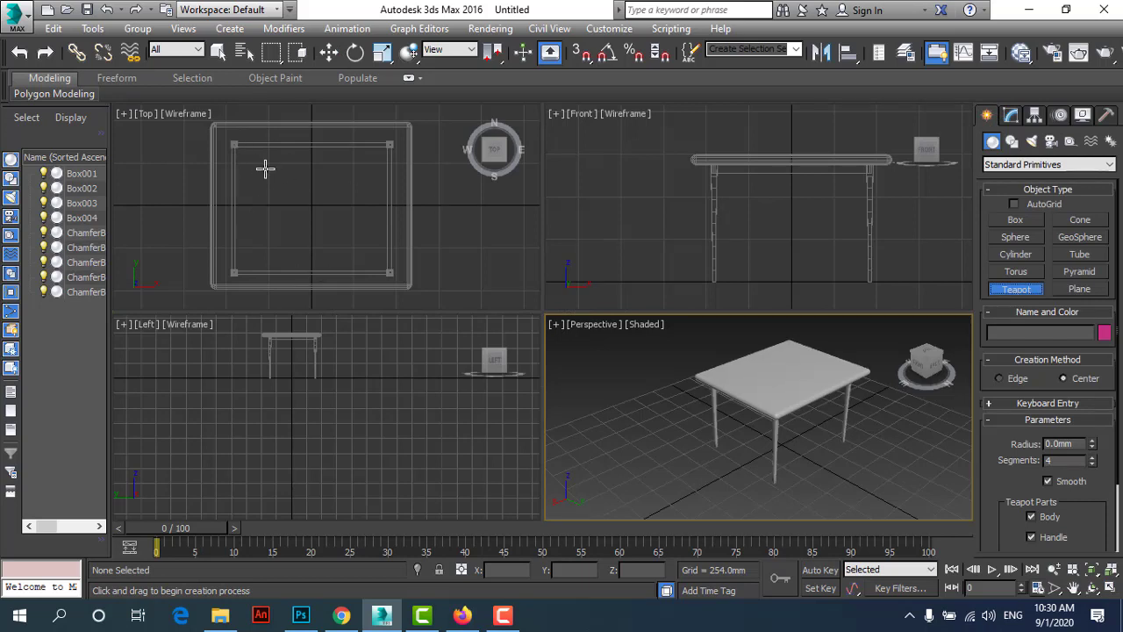
pyautogui.click(503, 614)
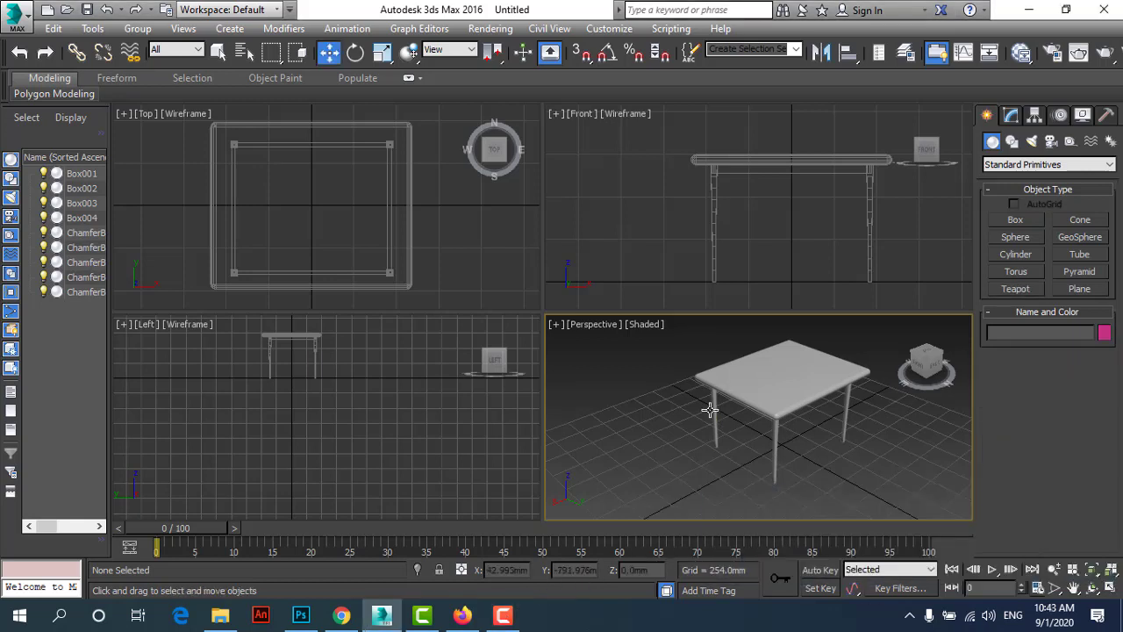
pyautogui.click(727, 368)
pyautogui.scroll(3, 728, 373)
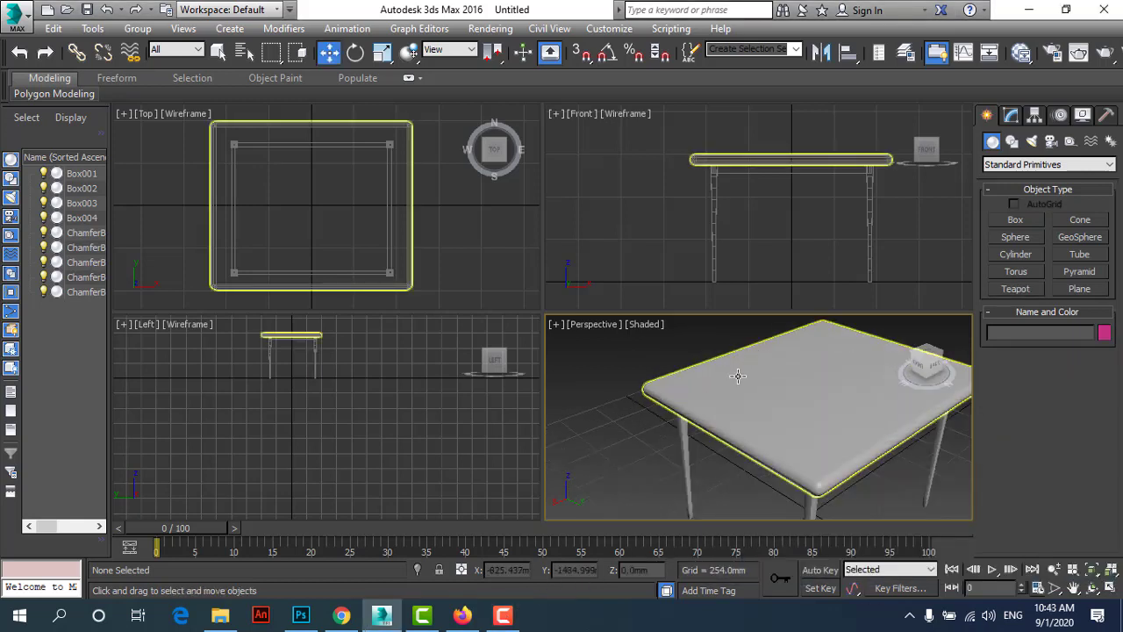
pyautogui.scroll(-1, 729, 380)
pyautogui.click(807, 326)
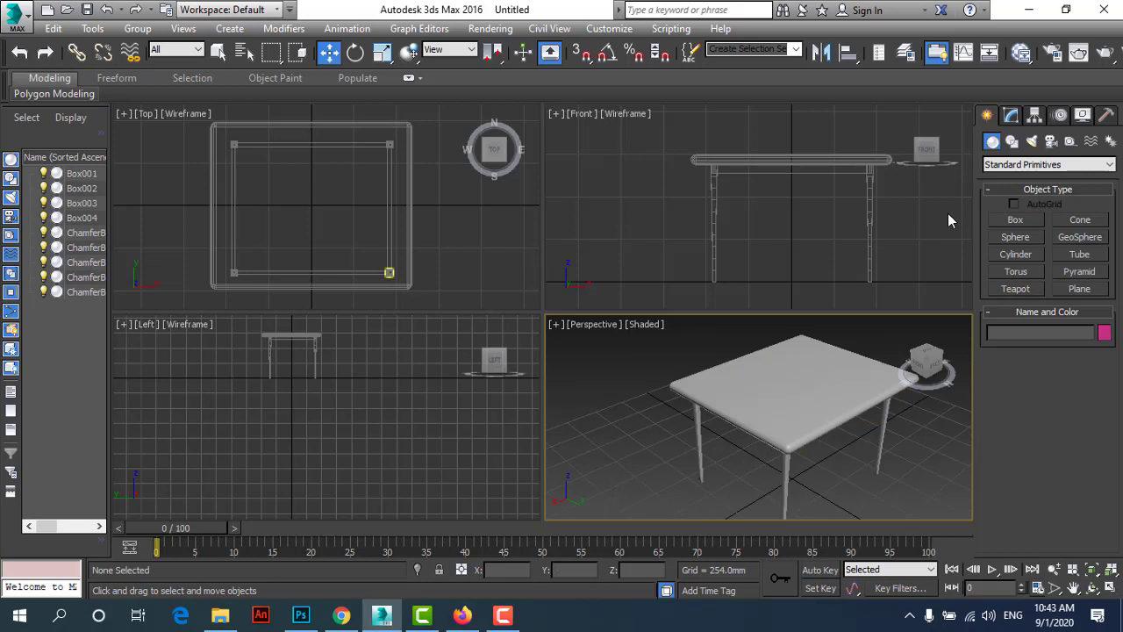
# Draw a teapot in the Top view and lift it onto the tabletop's right side.
pyautogui.click(1018, 289)
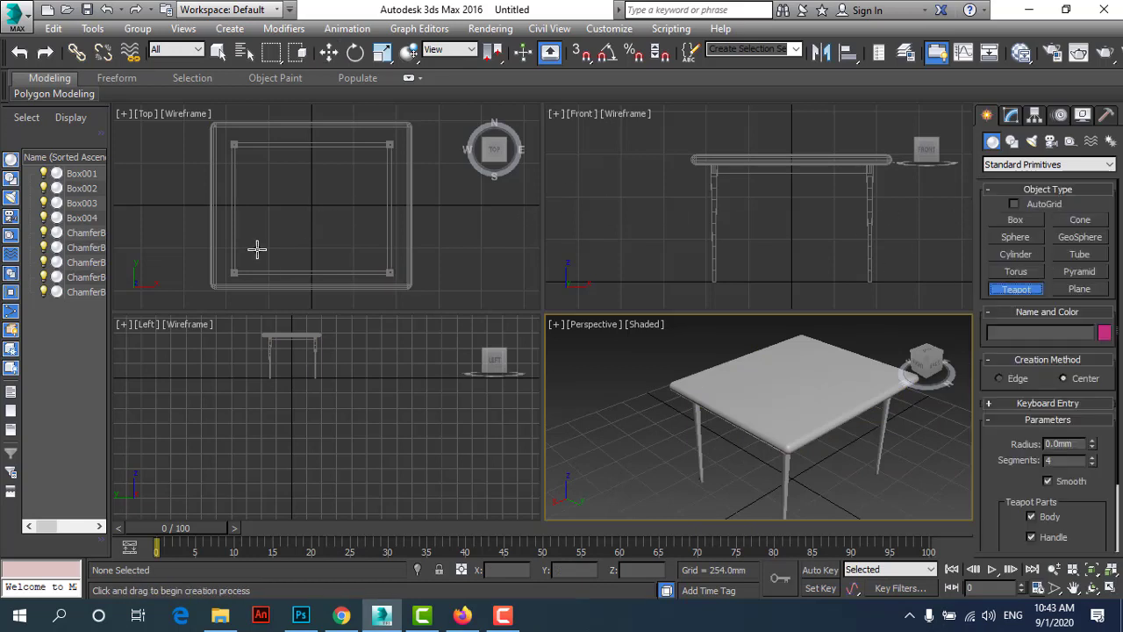
pyautogui.moveTo(257, 249); pyautogui.dragTo(266, 259)
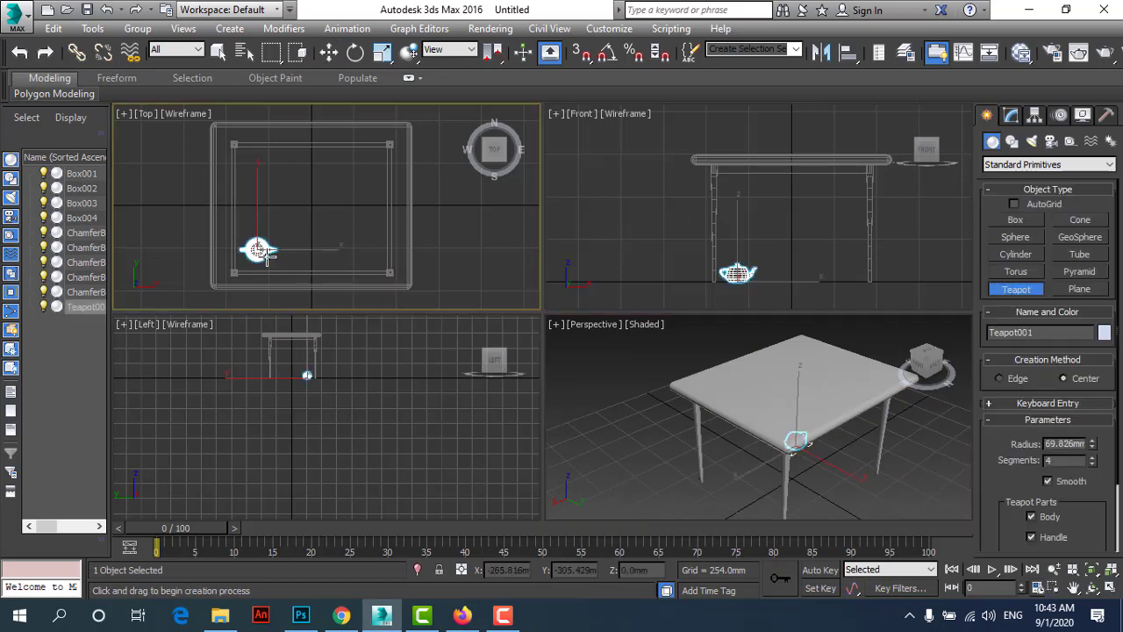
pyautogui.click(329, 51)
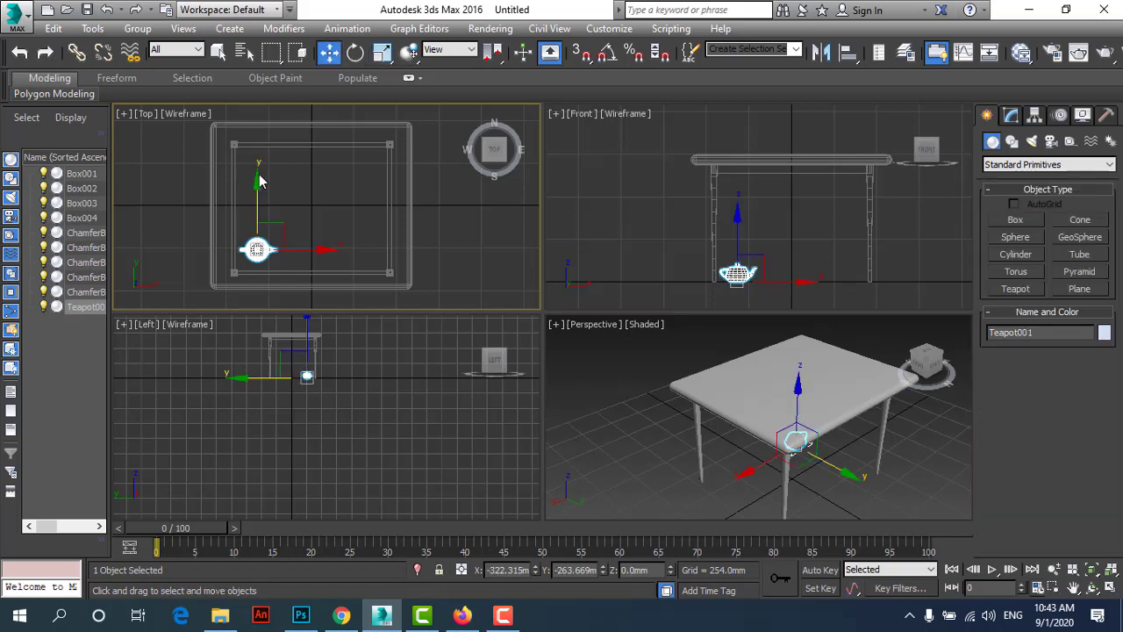
pyautogui.scroll(2, 260, 180)
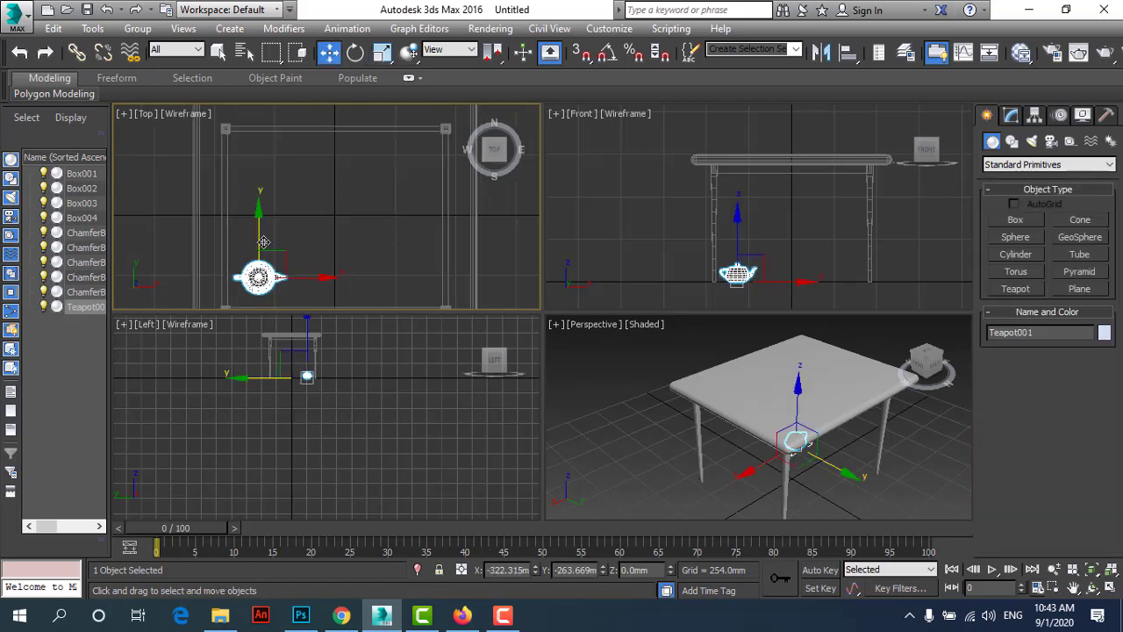
pyautogui.rightClick(632, 180)
pyautogui.moveTo(737, 208)
pyautogui.mouseDown()
pyautogui.moveTo(727, 113)
pyautogui.moveTo(711, 84)
pyautogui.mouseUp()
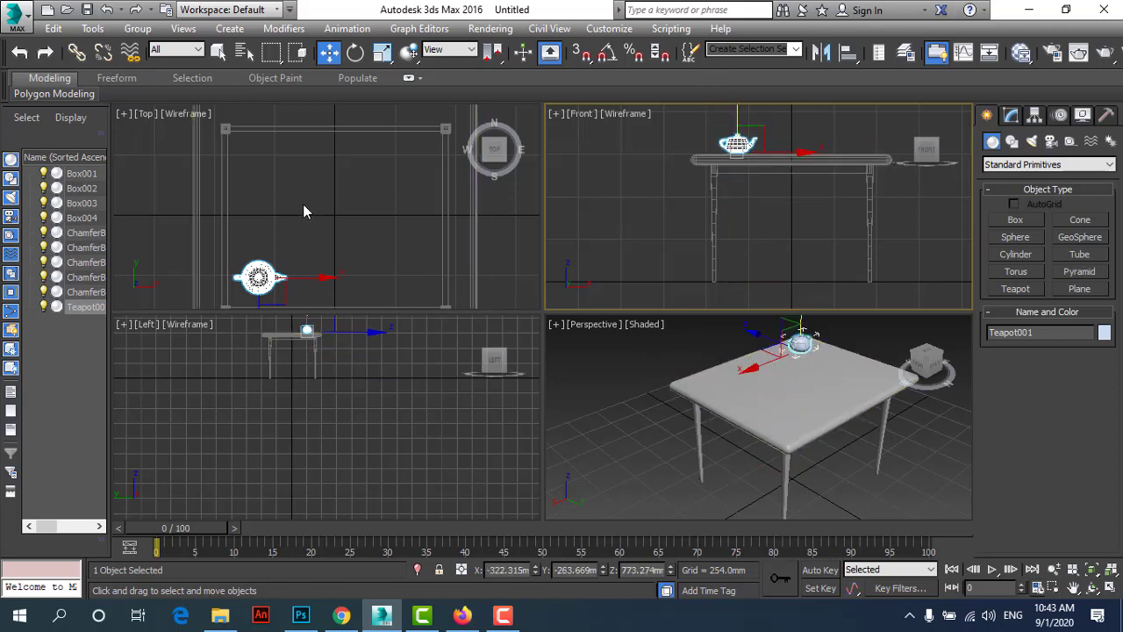
pyautogui.moveTo(303, 211); pyautogui.dragTo(299, 207, button='middle')
pyautogui.moveTo(257, 277)
pyautogui.mouseDown()
pyautogui.moveTo(251, 171)
pyautogui.moveTo(265, 156)
pyautogui.moveTo(407, 263)
pyautogui.mouseUp()
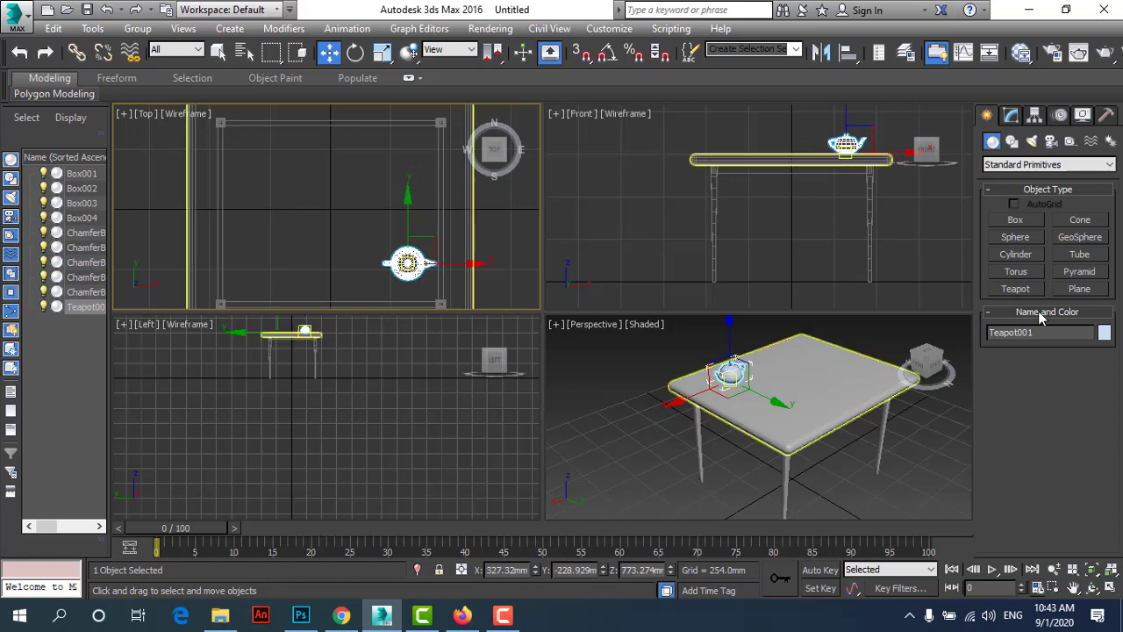
# Create a sphere left of the teapot and lift it onto the tabletop.
pyautogui.click(1018, 239)
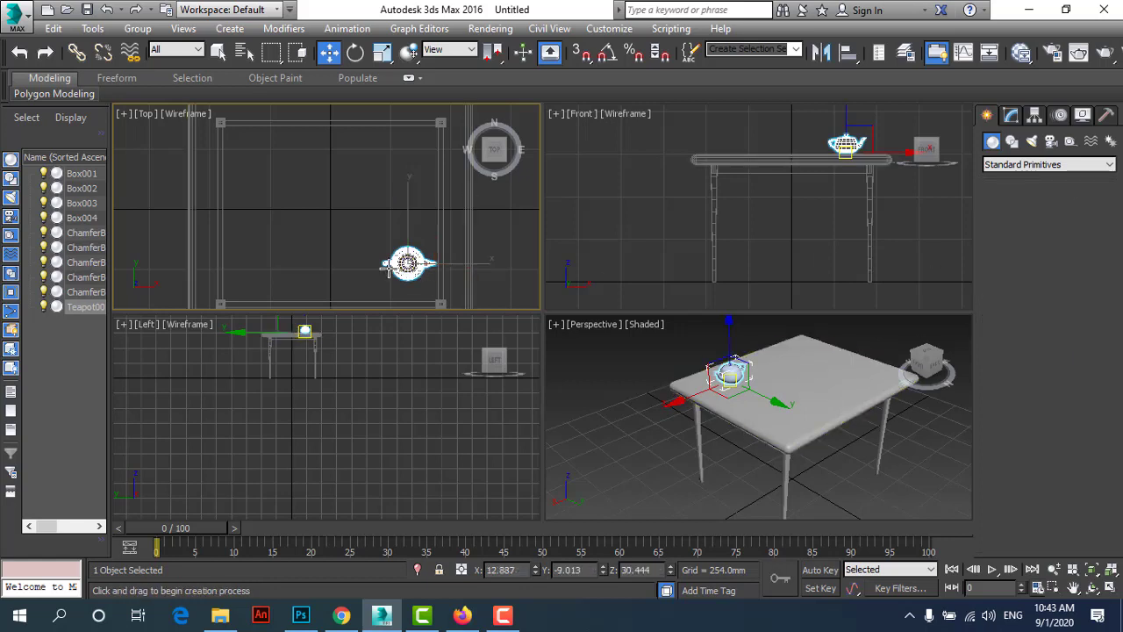
pyautogui.moveTo(250, 262); pyautogui.dragTo(272, 274)
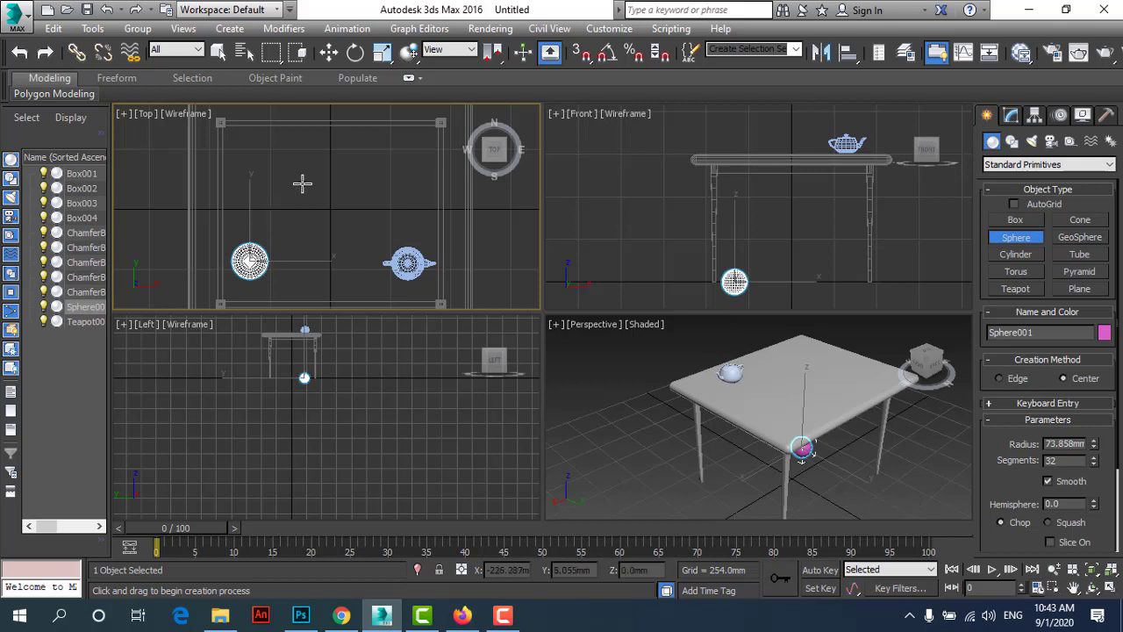
pyautogui.click(329, 52)
pyautogui.moveTo(250, 261); pyautogui.dragTo(260, 268)
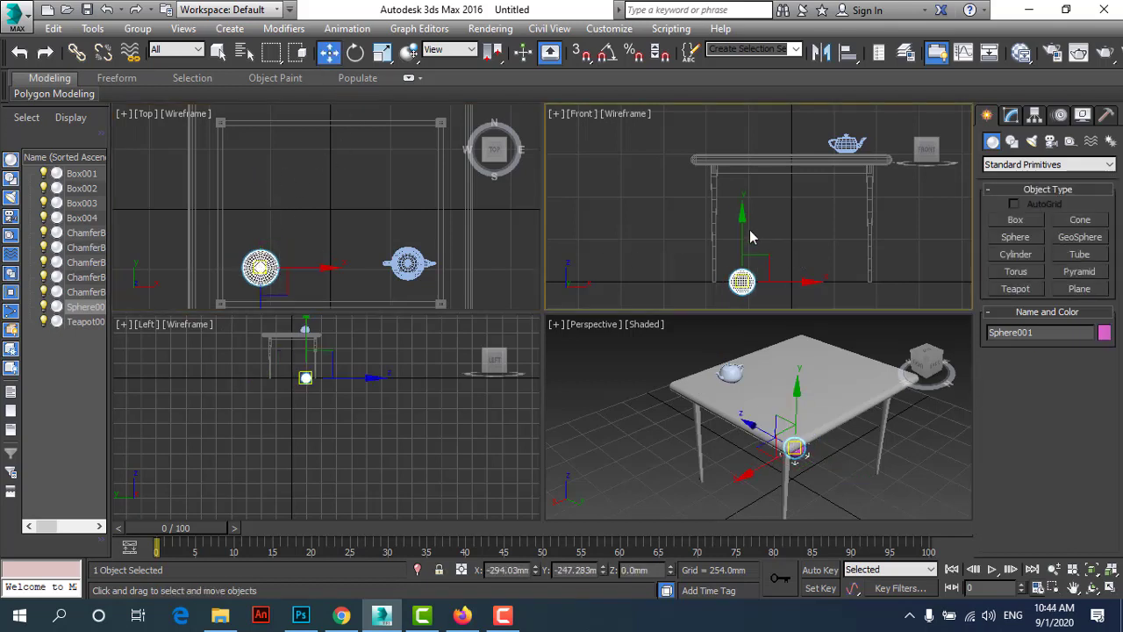
pyautogui.moveTo(742, 226); pyautogui.dragTo(719, 80)
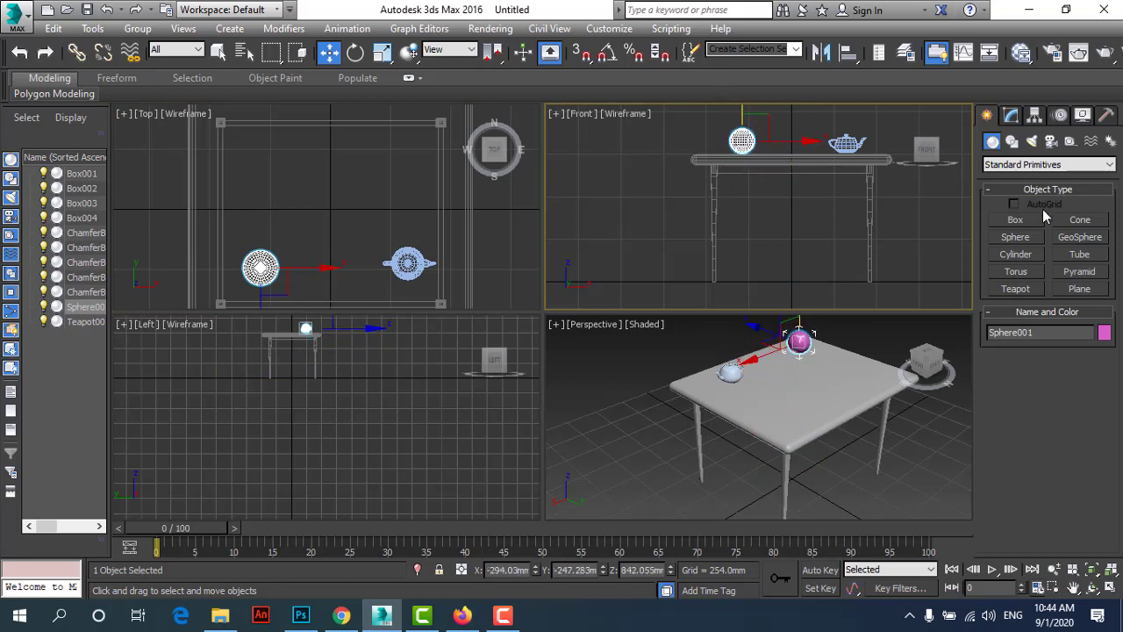
# Switch to Extended Primitives, draw a ChamferCyl in the Top view, and lift it onto the tabletop.
pyautogui.click(1035, 165)
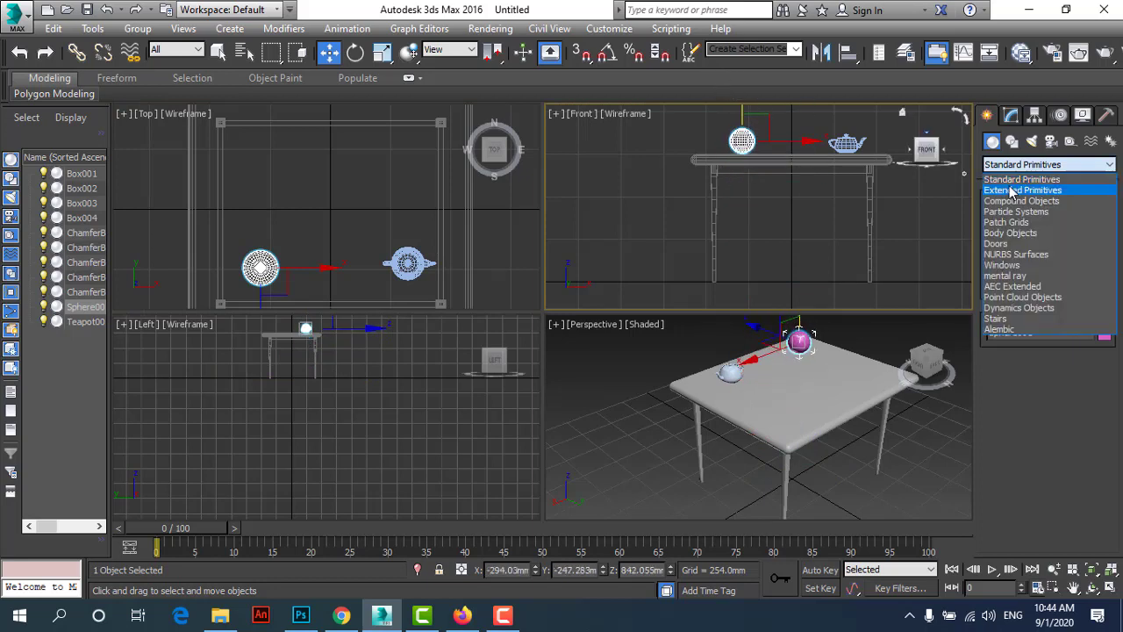
pyautogui.click(1022, 181)
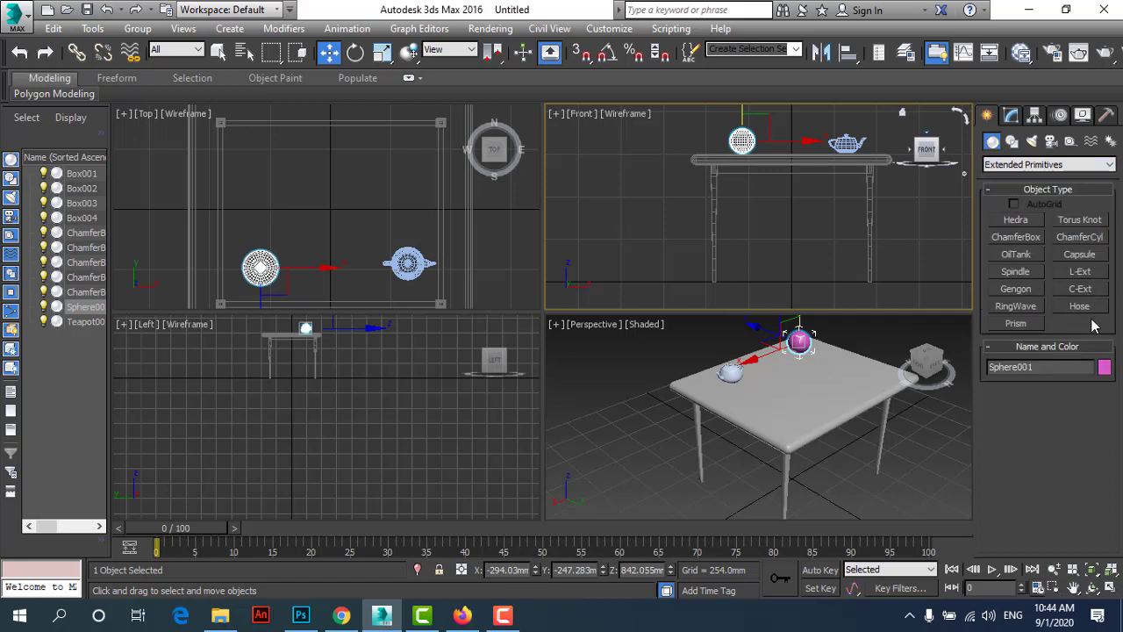
pyautogui.click(1074, 236)
pyautogui.moveTo(276, 197); pyautogui.dragTo(290, 205)
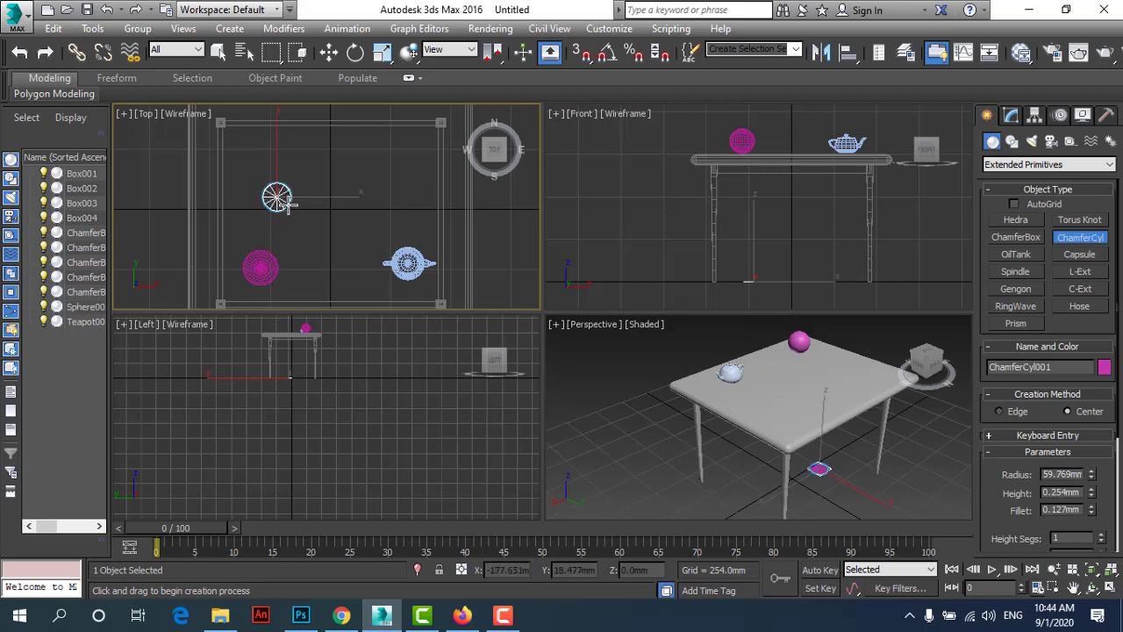
pyautogui.click(290, 193)
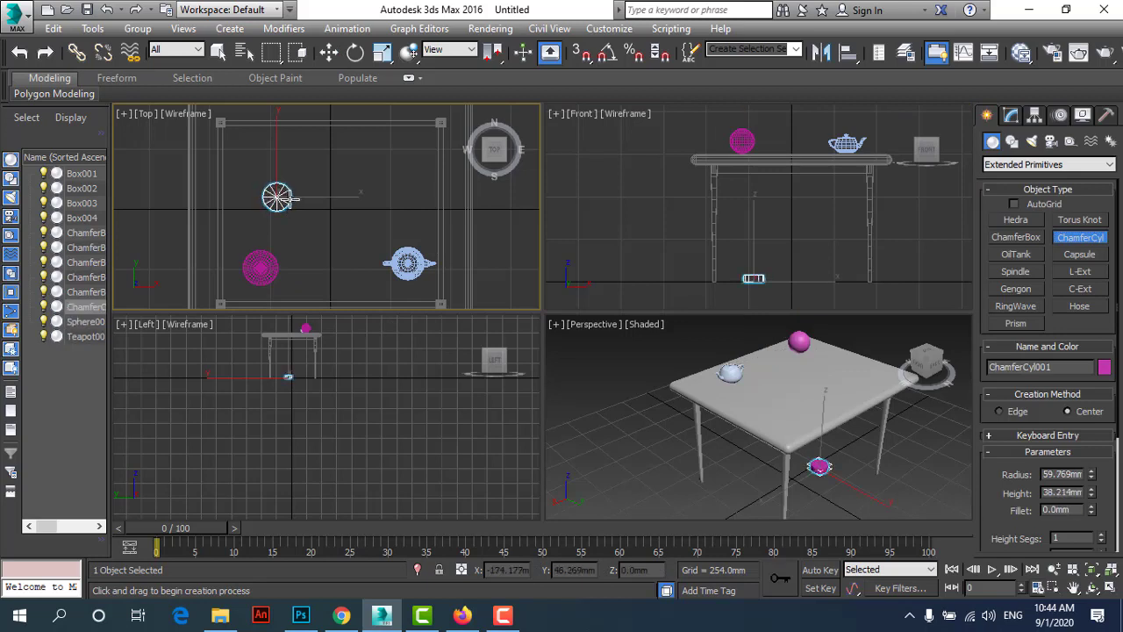
pyautogui.click(329, 51)
pyautogui.moveTo(757, 219); pyautogui.dragTo(766, 90)
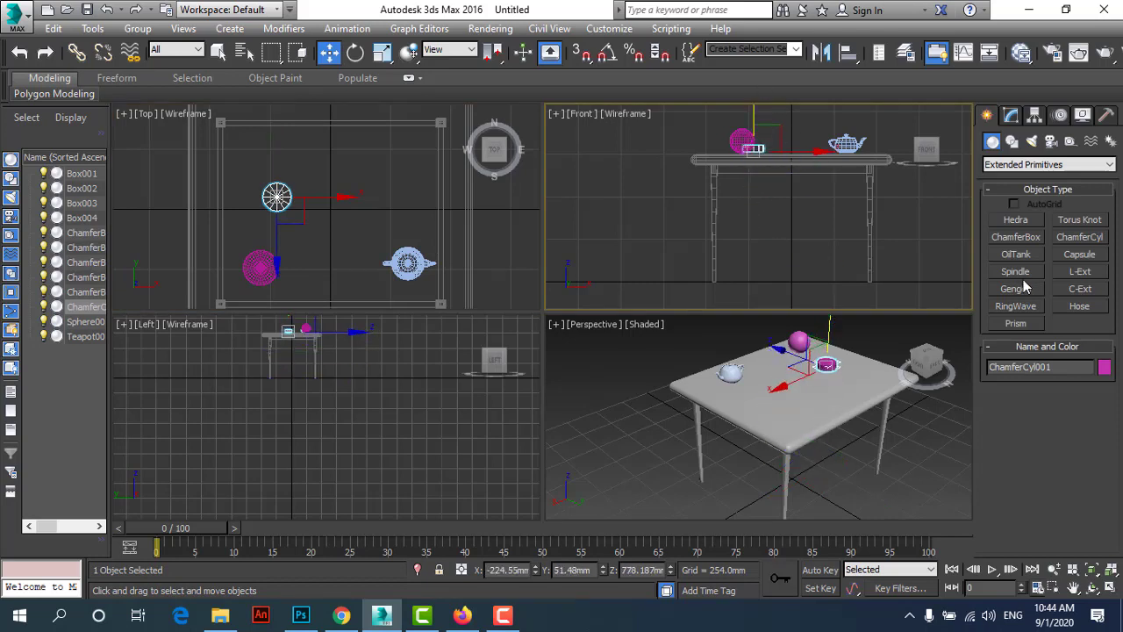
# Draw an OilTank near the table centre and raise it onto the tabletop in the Front view.
pyautogui.click(1017, 254)
pyautogui.moveTo(314, 245); pyautogui.dragTo(327, 252)
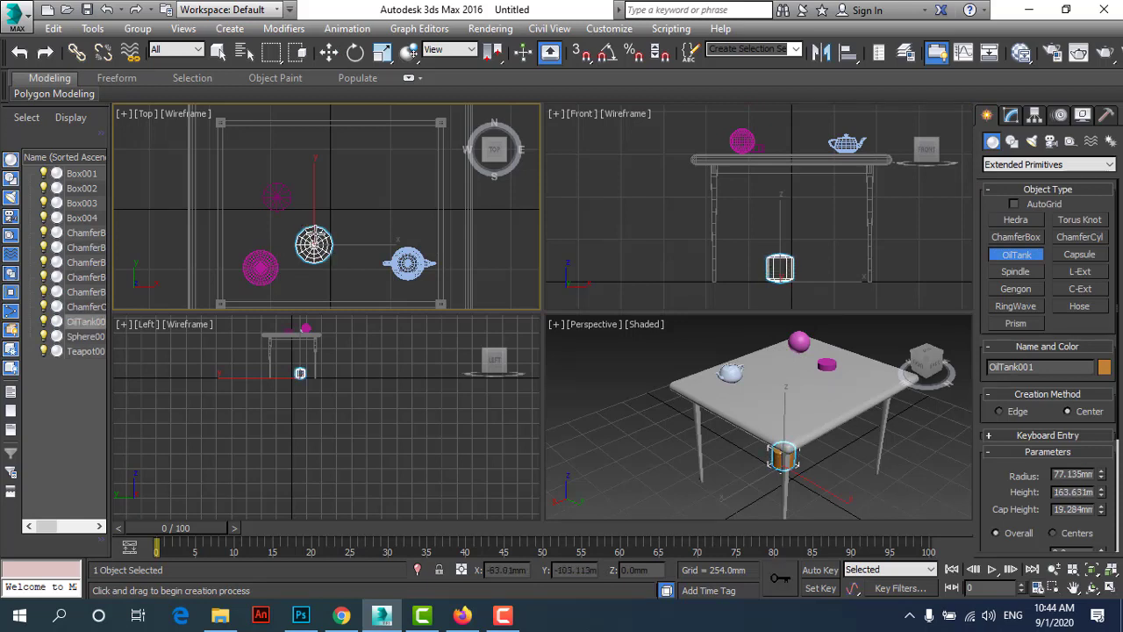
pyautogui.click(328, 52)
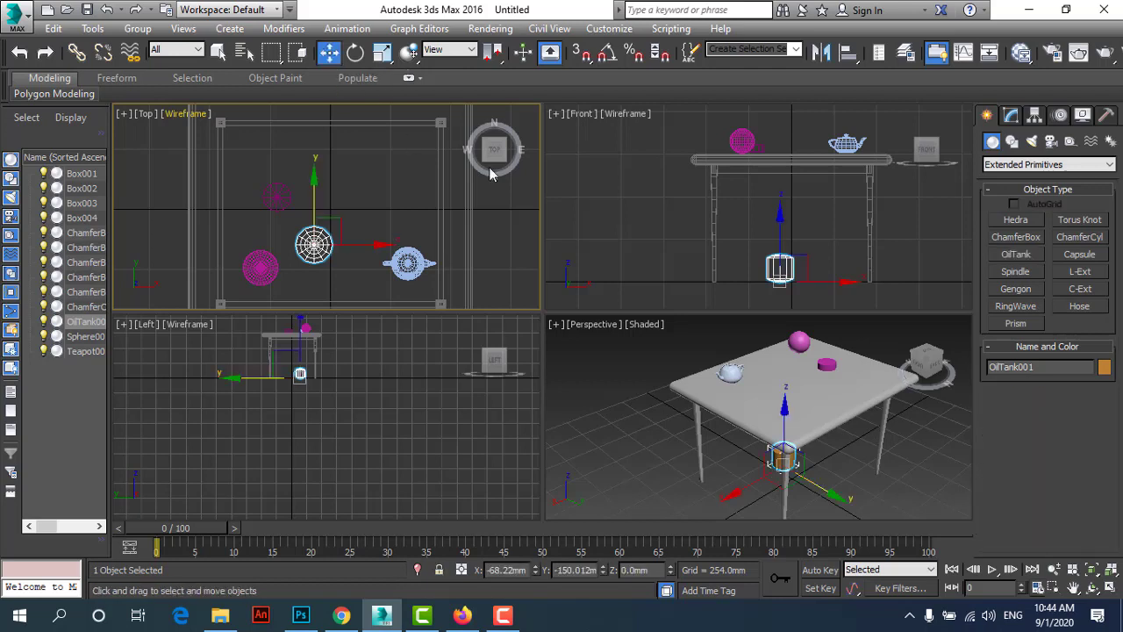
pyautogui.rightClick(814, 252)
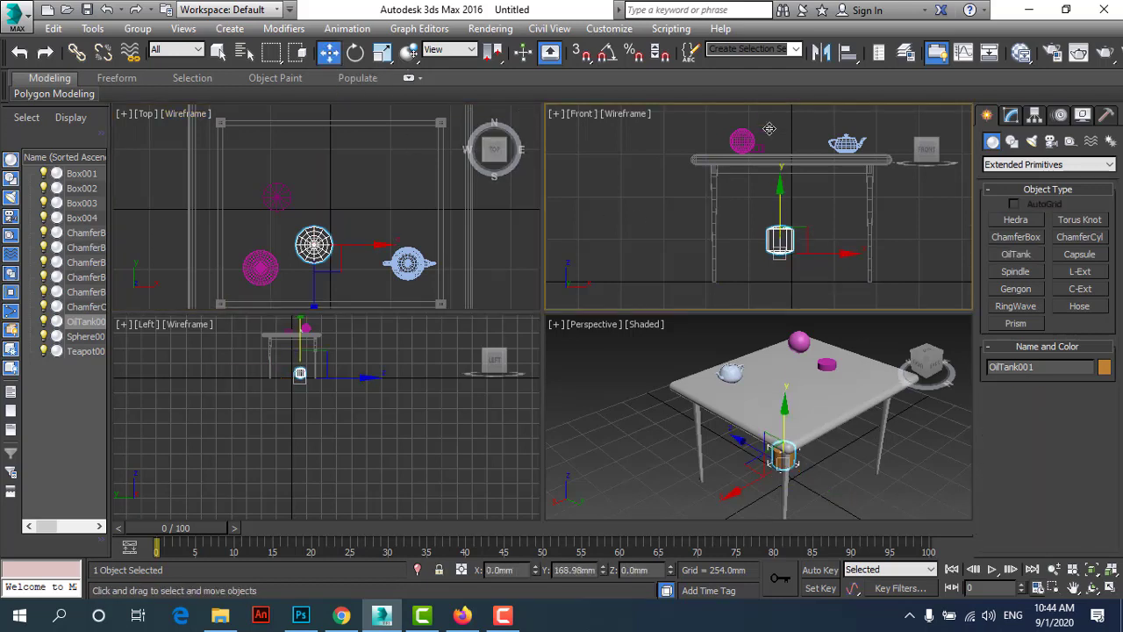
pyautogui.moveTo(786, 228); pyautogui.dragTo(757, 90)
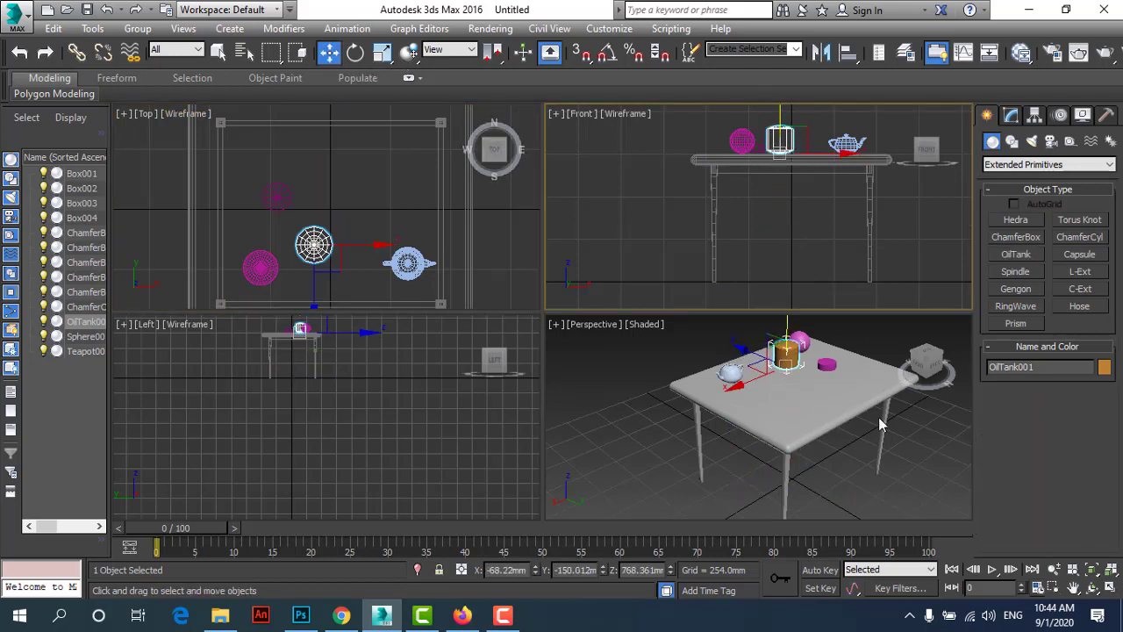
# Create a torus knot and lift it up onto the tabletop.
pyautogui.click(1097, 225)
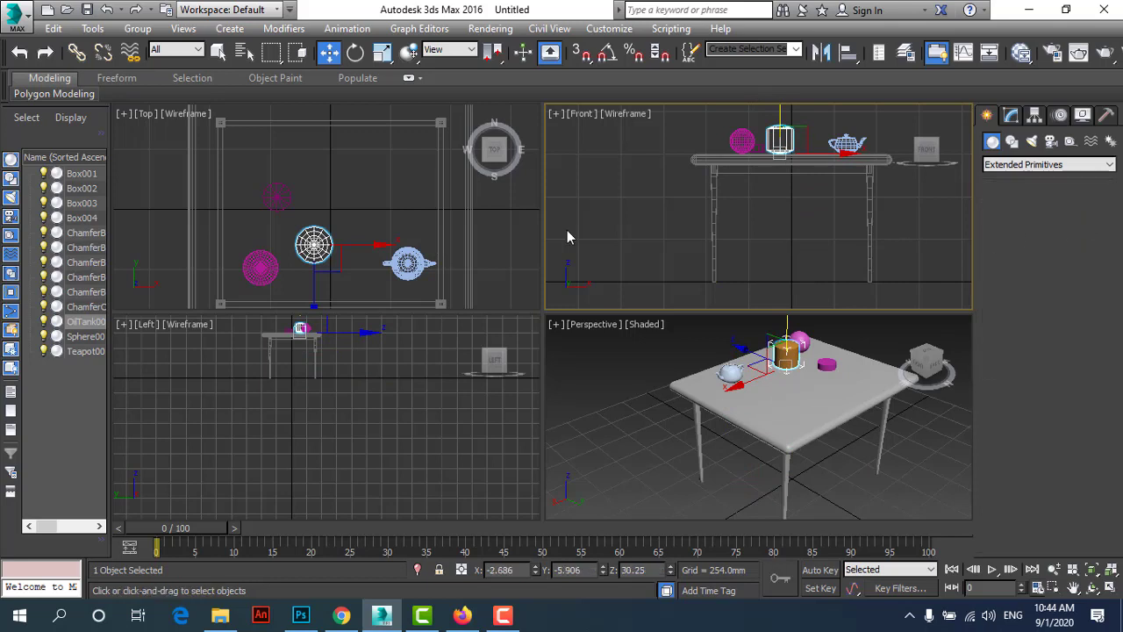
pyautogui.moveTo(336, 199); pyautogui.dragTo(372, 180)
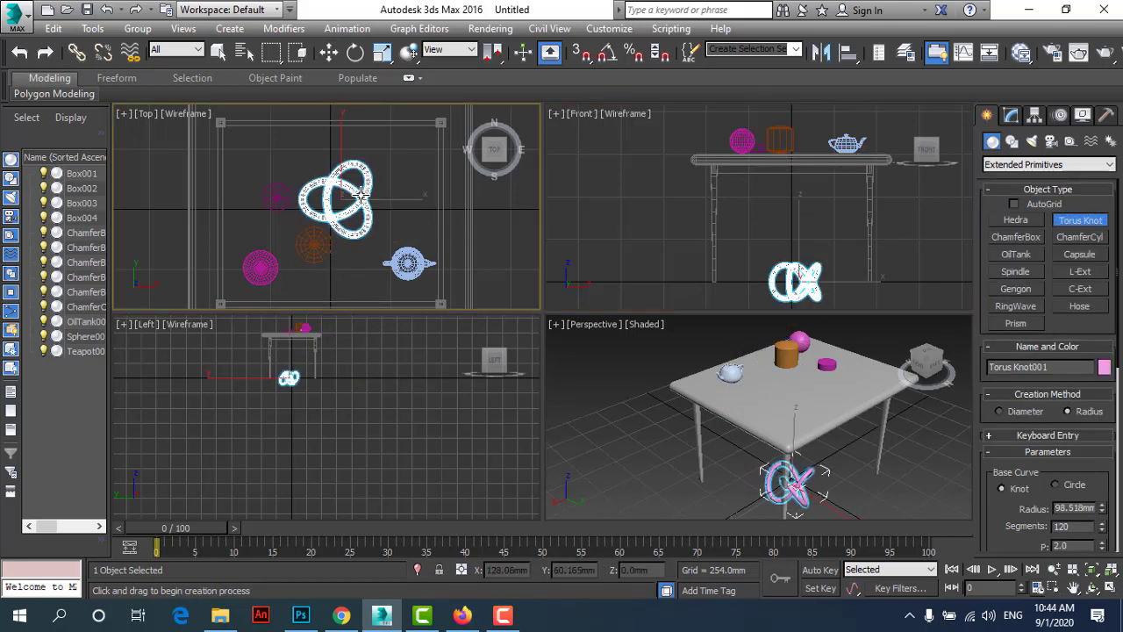
pyautogui.click(341, 147)
pyautogui.rightClick(342, 147)
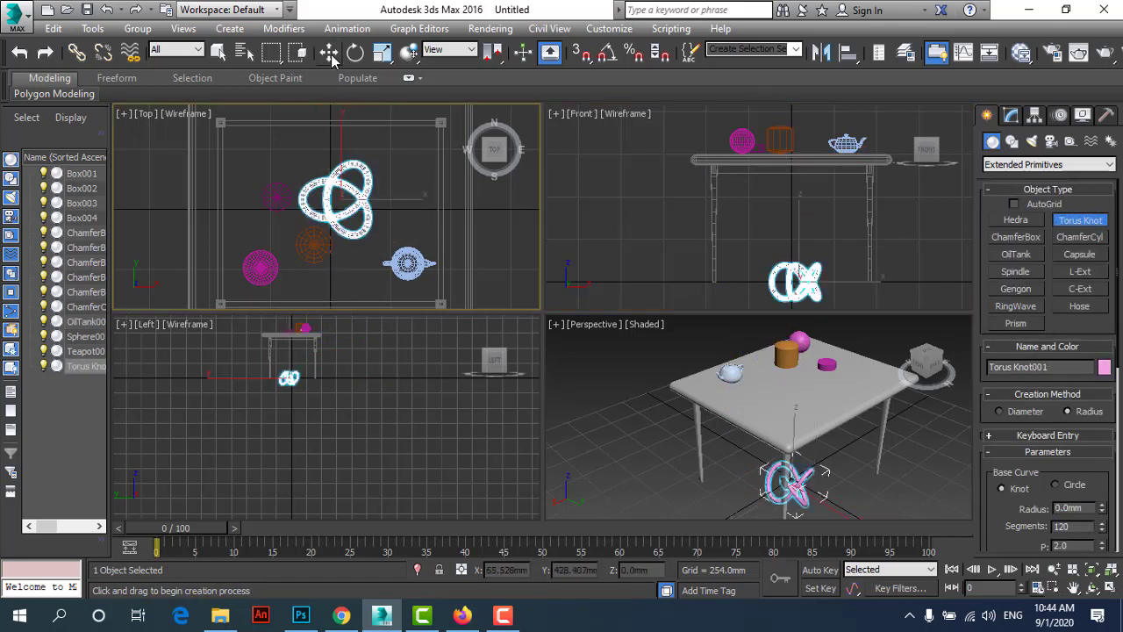
pyautogui.moveTo(795, 245); pyautogui.dragTo(772, 77)
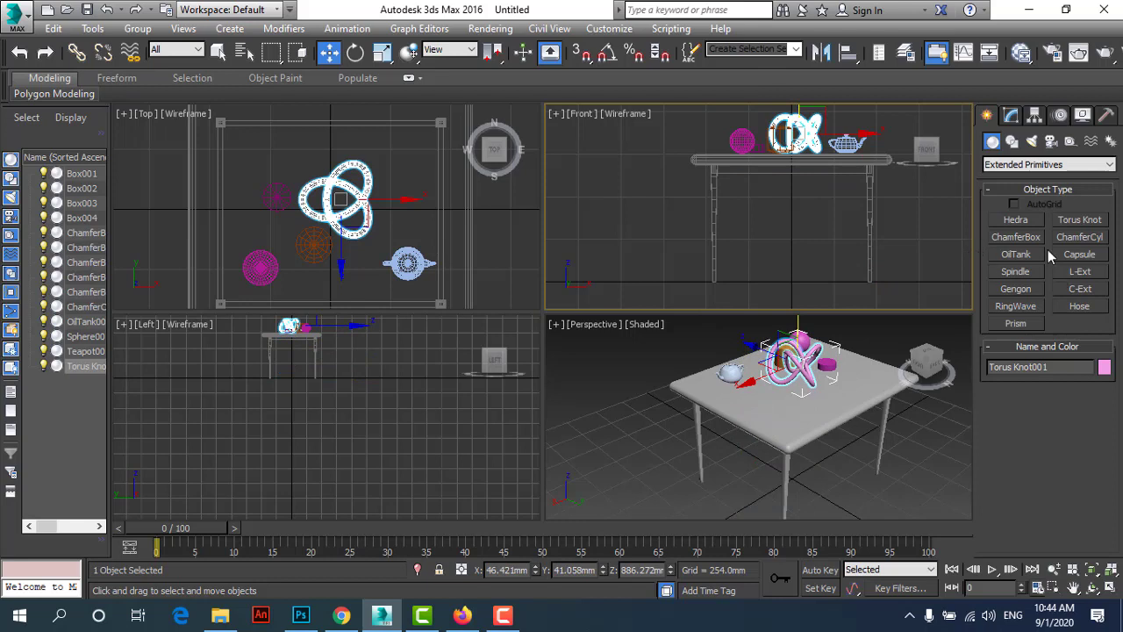
# Uniformly scale TorusKnot001 down to a smaller size, then return to Select and Move.
pyautogui.click(382, 52)
pyautogui.click(351, 213)
pyautogui.moveTo(351, 213); pyautogui.dragTo(337, 248)
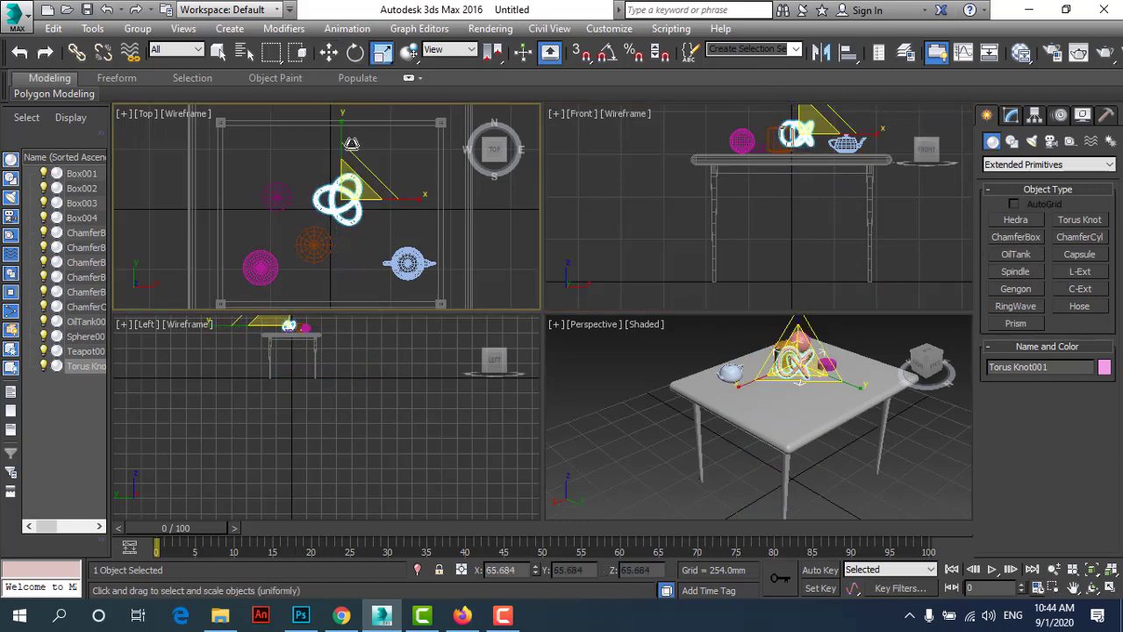
pyautogui.click(329, 51)
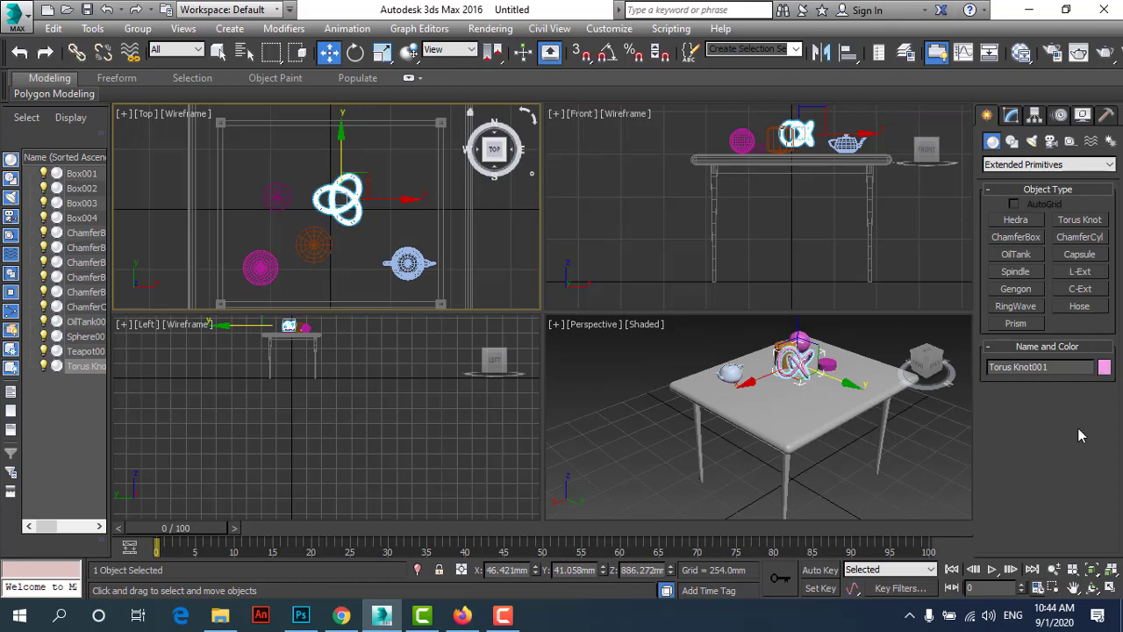
pyautogui.click(1000, 164)
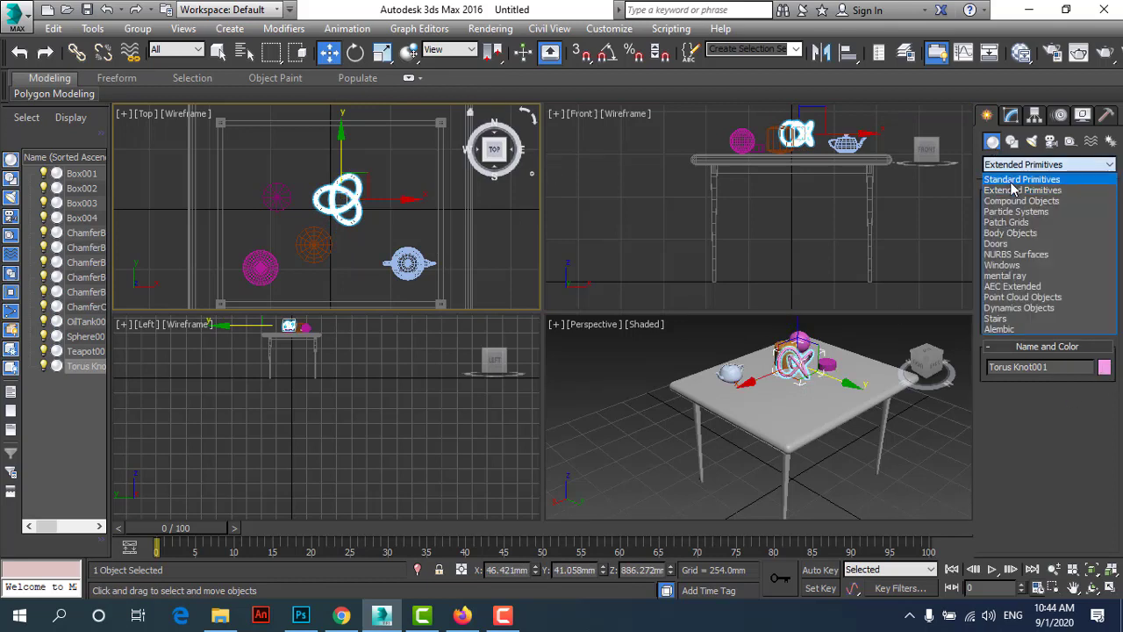
# Switch to Standard Primitives and create a pyramid on the ground.
pyautogui.click(1010, 175)
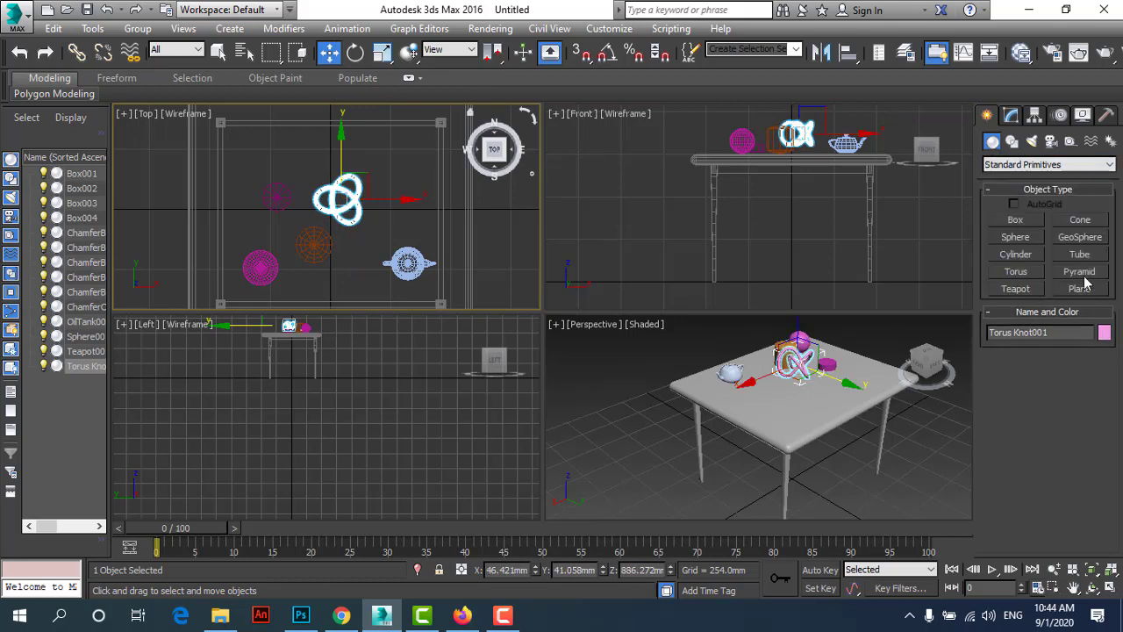
pyautogui.click(1080, 272)
pyautogui.moveTo(350, 266); pyautogui.dragTo(378, 292)
pyautogui.click(372, 251)
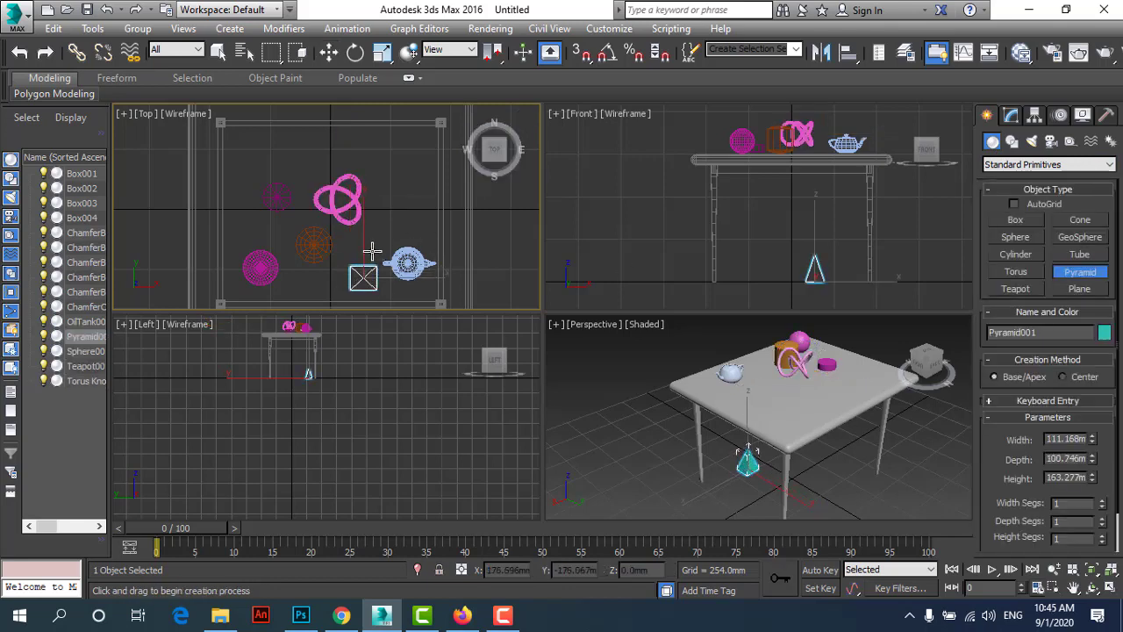
# Lift the pyramid onto the tabletop, slide it into place, and shift the teapot over.
pyautogui.click(329, 51)
pyautogui.rightClick(784, 230)
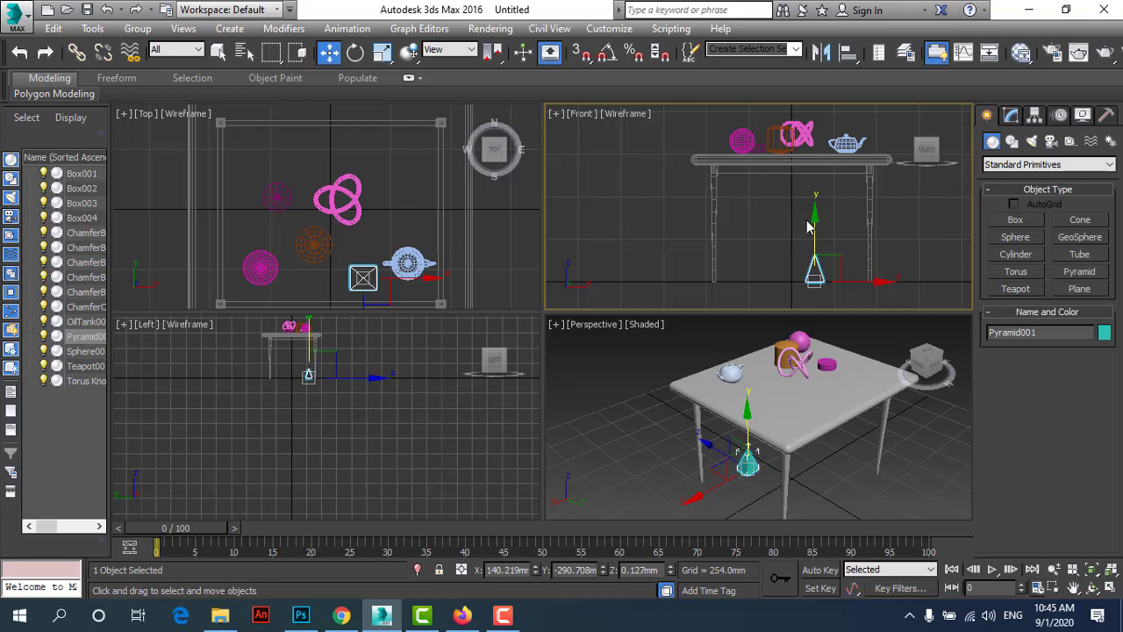
pyautogui.moveTo(816, 217); pyautogui.dragTo(816, 95)
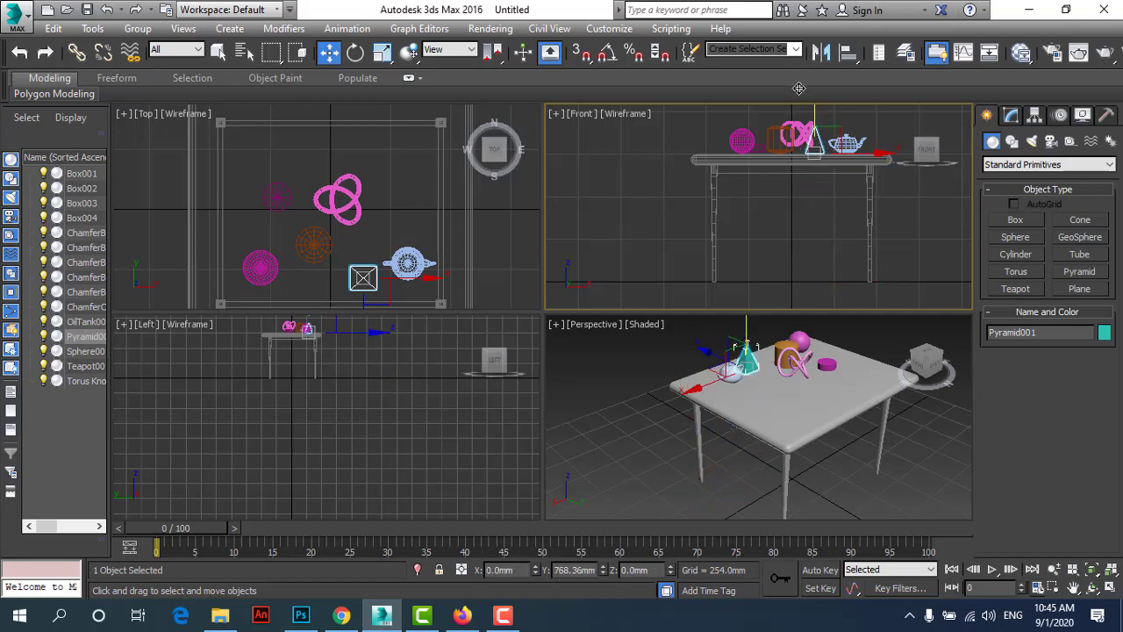
pyautogui.scroll(-2, 362, 217)
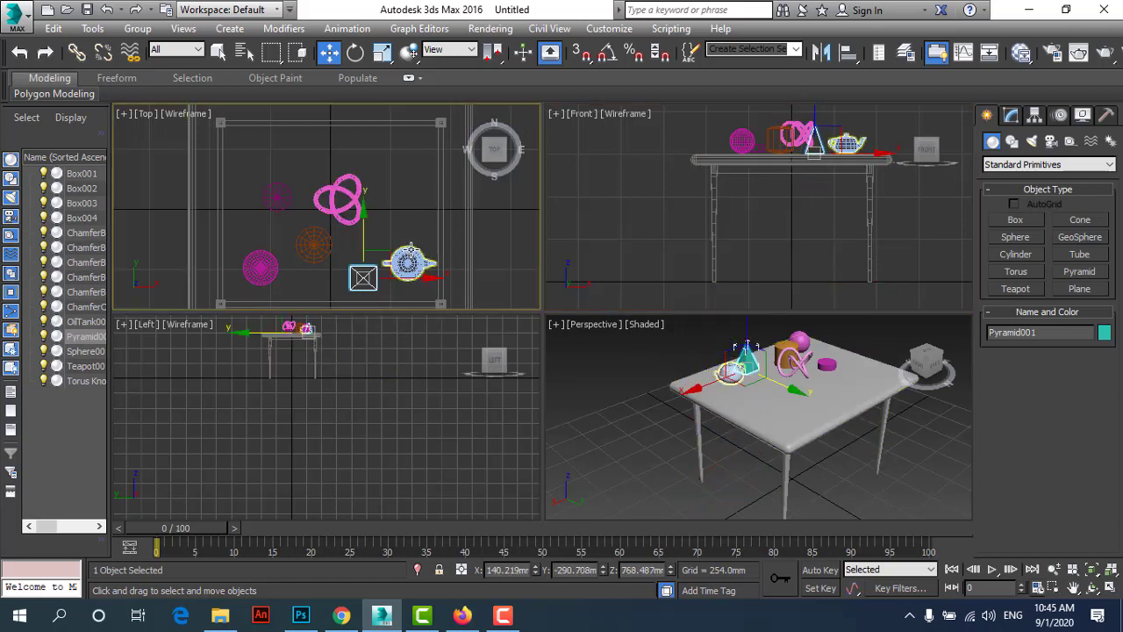
pyautogui.moveTo(362, 217); pyautogui.dragTo(374, 188)
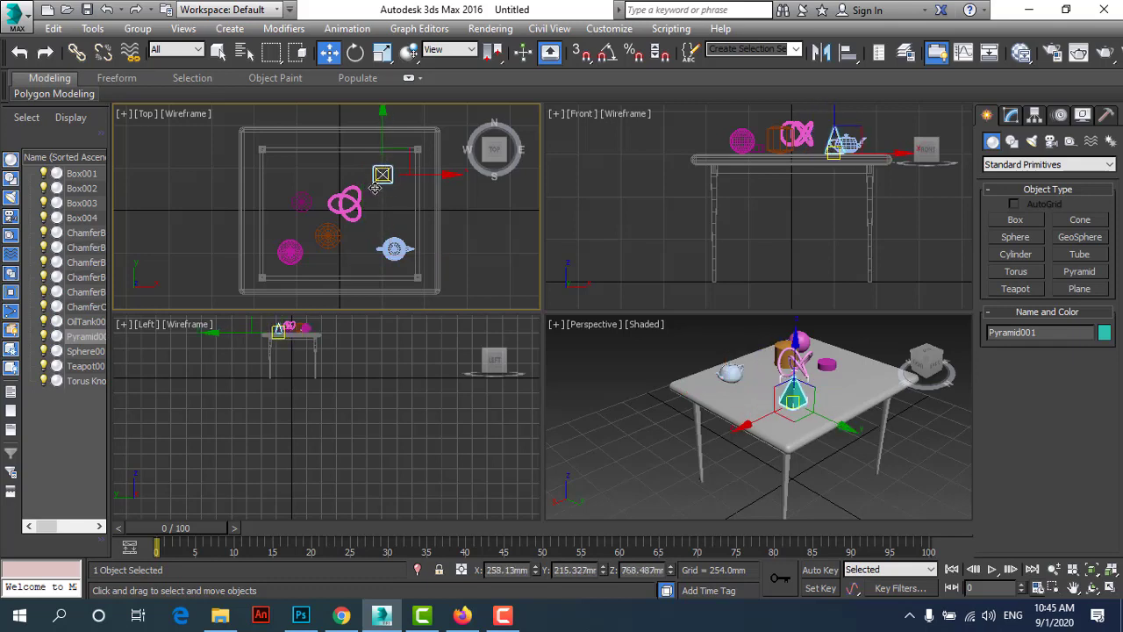
pyautogui.click(393, 249)
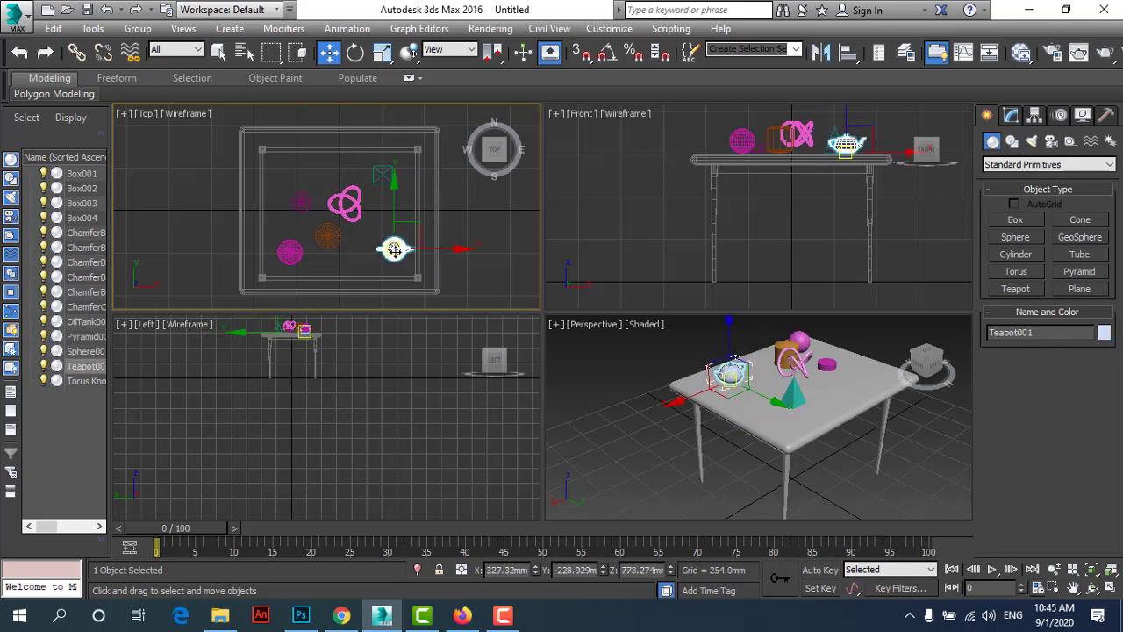
pyautogui.moveTo(394, 250)
pyautogui.mouseDown()
pyautogui.moveTo(295, 175)
pyautogui.moveTo(376, 249)
pyautogui.mouseUp()
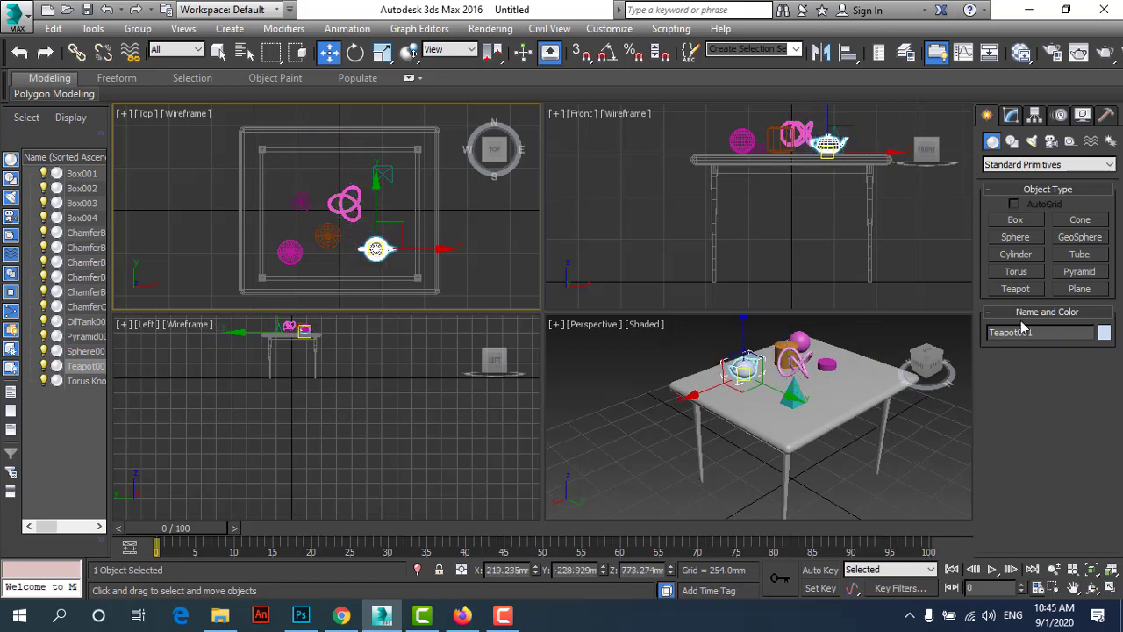
# Create a tube with its radii and height on the ground.
pyautogui.click(1078, 255)
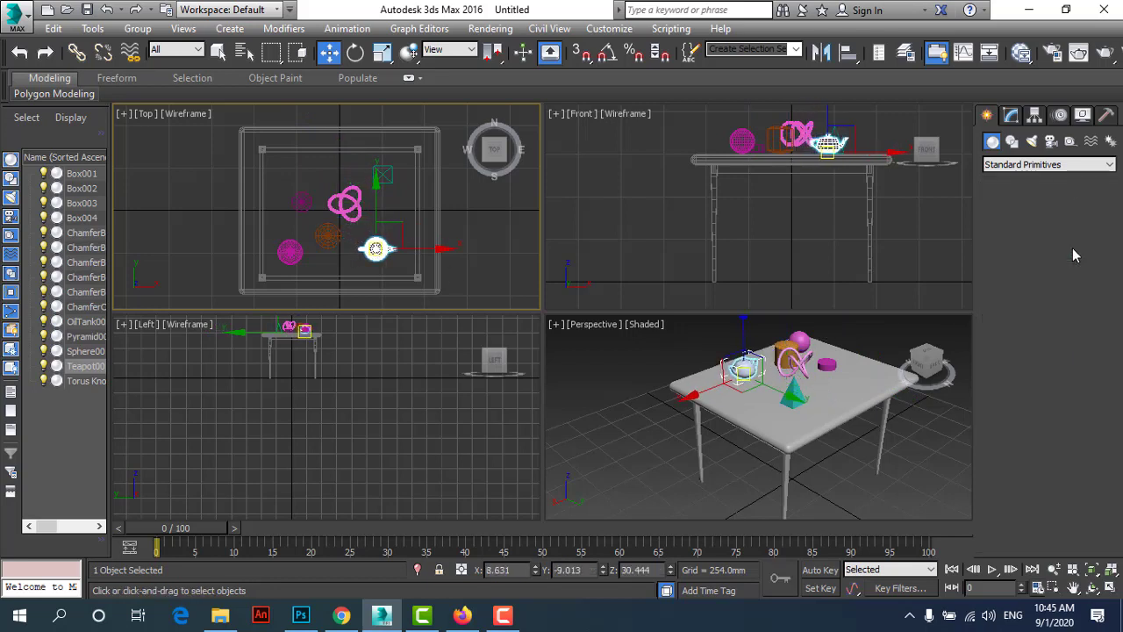
pyautogui.click(298, 167)
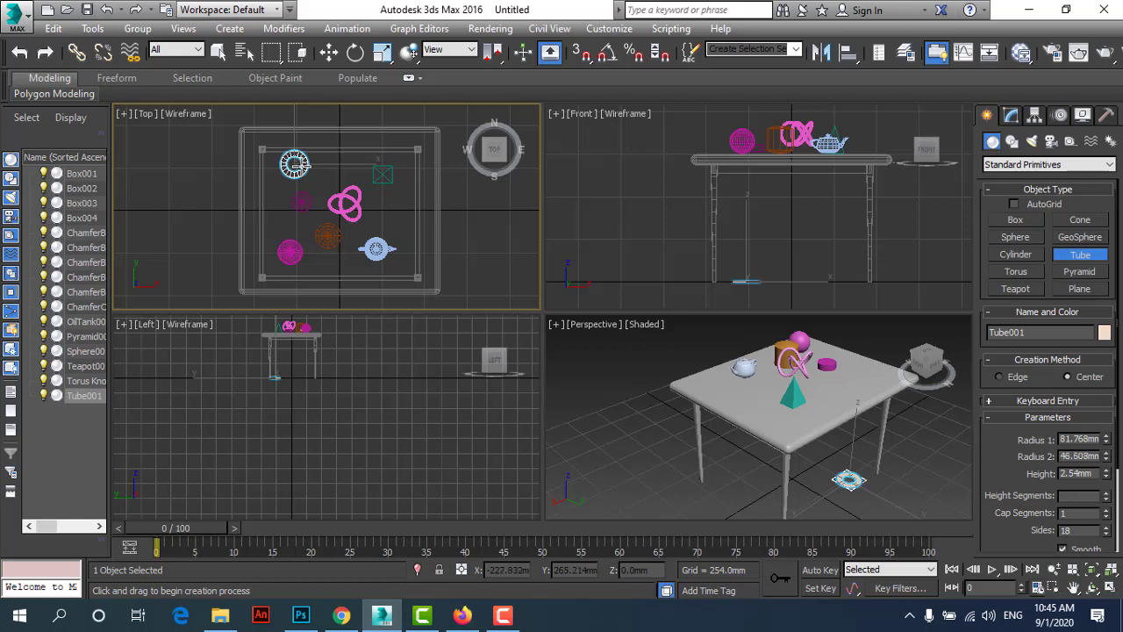
pyautogui.click(298, 163)
pyautogui.click(293, 144)
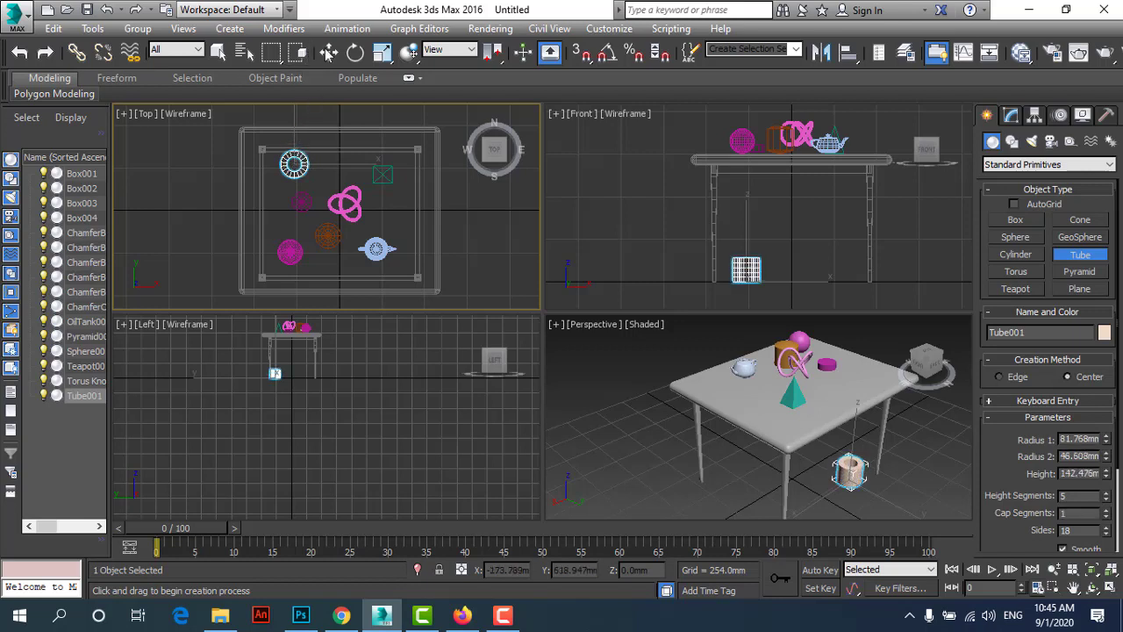
# Lift Tube001 onto the tabletop near its back edge, then deselect it.
pyautogui.click(327, 51)
pyautogui.moveTo(297, 165); pyautogui.dragTo(291, 173)
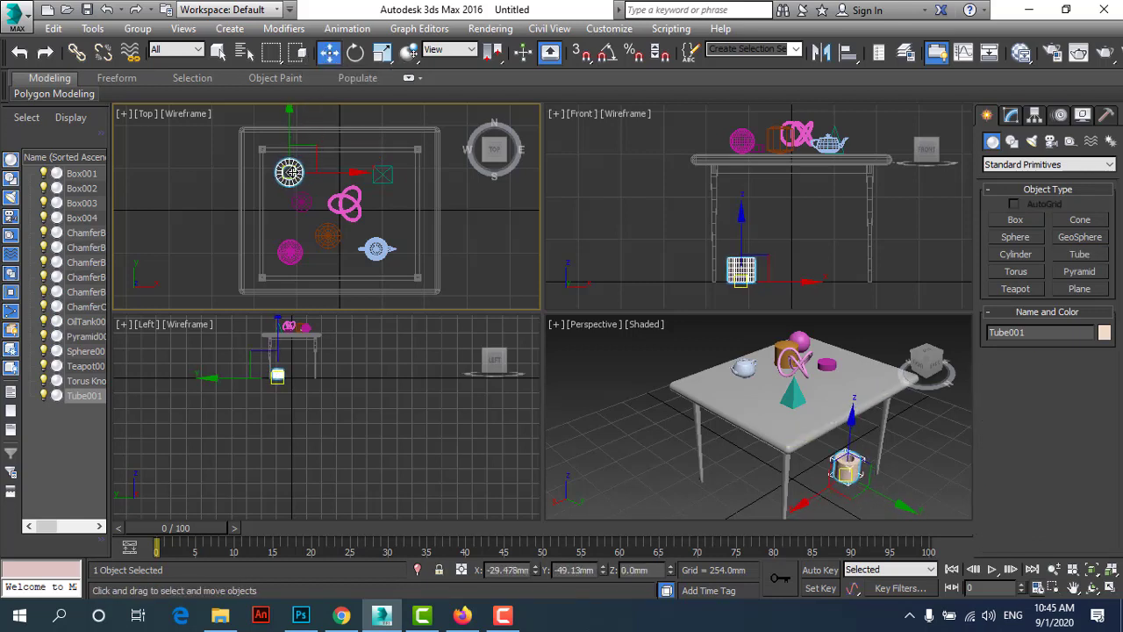
pyautogui.moveTo(743, 230); pyautogui.dragTo(727, 88)
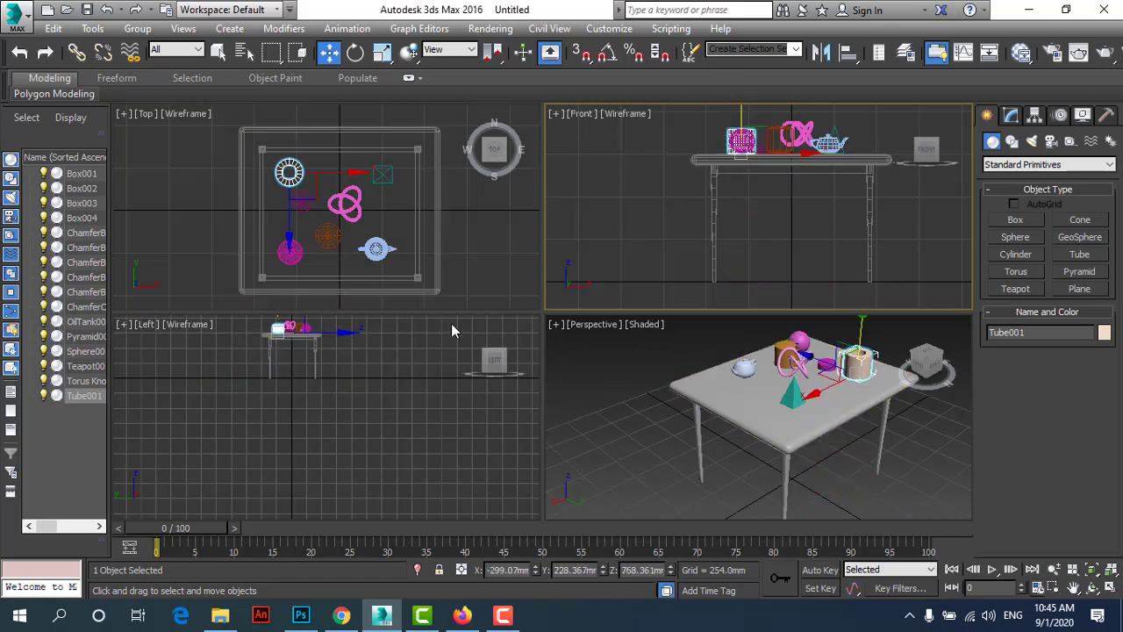
pyautogui.click(350, 175)
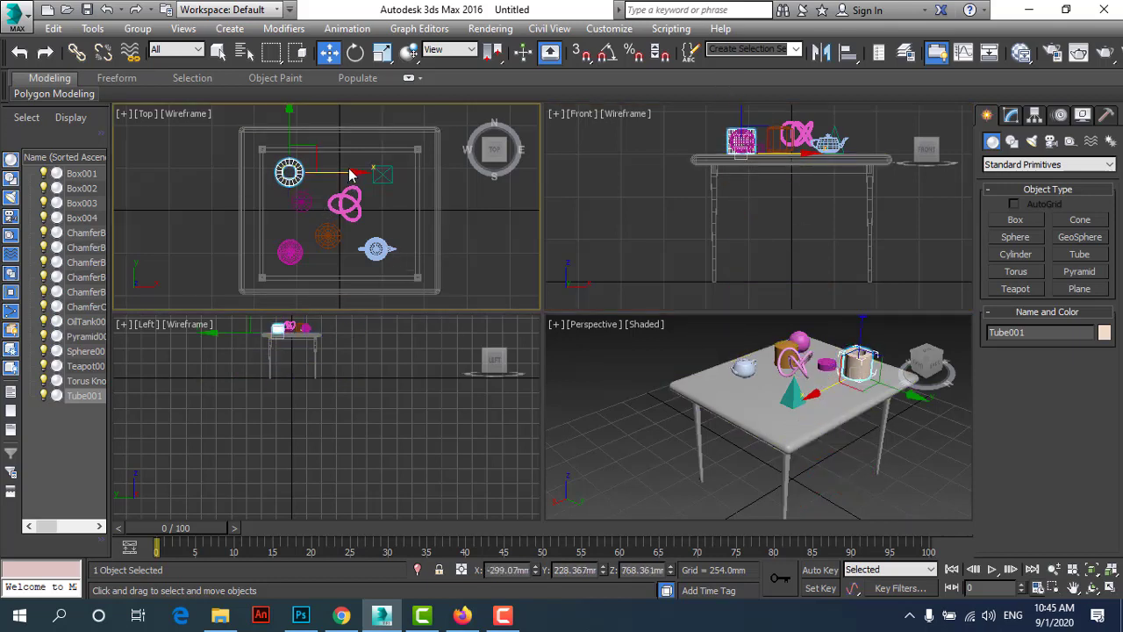
pyautogui.moveTo(356, 173); pyautogui.dragTo(378, 173)
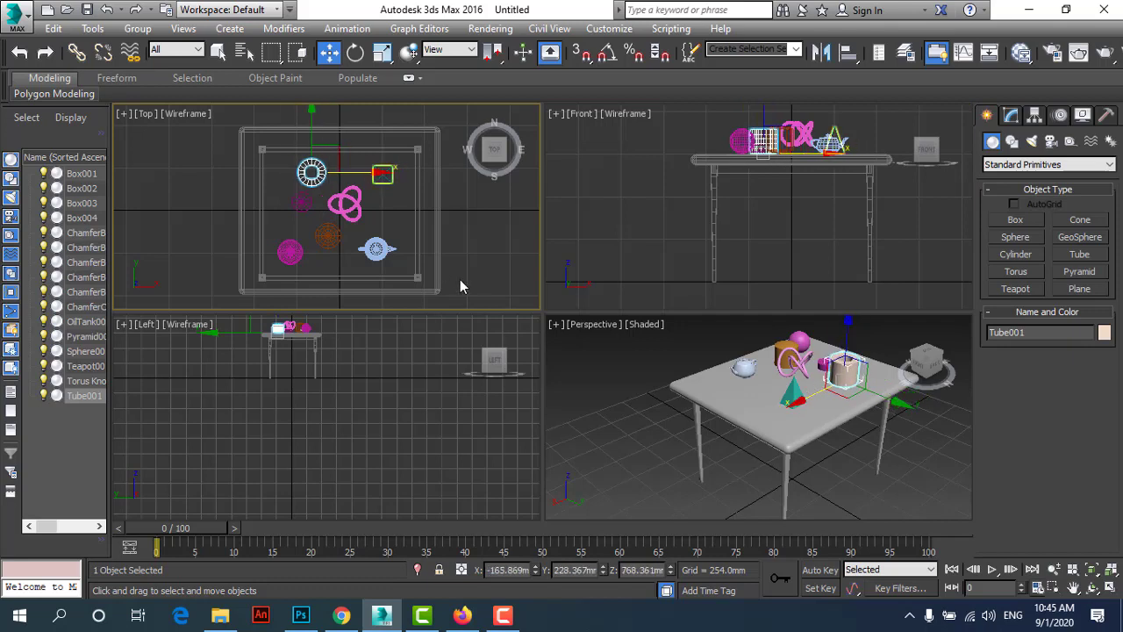
pyautogui.click(633, 421)
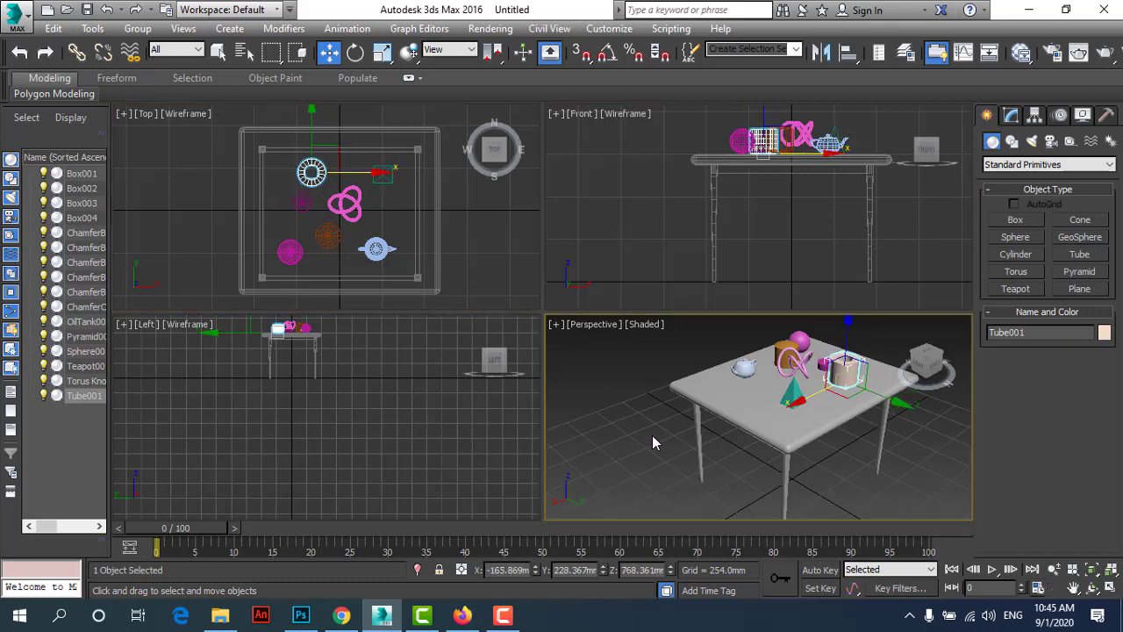
# Maximize the Perspective viewport with Alt+W and orbit to a closer side angle on the table.
pyautogui.click(1110, 589)
pyautogui.click(1092, 588)
pyautogui.moveTo(734, 395)
pyautogui.mouseDown()
pyautogui.moveTo(557, 308)
pyautogui.moveTo(812, 396)
pyautogui.mouseUp()
pyautogui.scroll(2, 558, 311)
pyautogui.moveTo(608, 317)
pyautogui.mouseDown()
pyautogui.moveTo(596, 334)
pyautogui.moveTo(614, 300)
pyautogui.mouseUp()
pyautogui.moveTo(548, 275)
pyautogui.mouseDown()
pyautogui.moveTo(554, 268)
pyautogui.moveTo(526, 244)
pyautogui.moveTo(561, 283)
pyautogui.moveTo(527, 279)
pyautogui.moveTo(562, 281)
pyautogui.moveTo(532, 271)
pyautogui.moveTo(556, 261)
pyautogui.moveTo(561, 281)
pyautogui.moveTo(515, 244)
pyautogui.moveTo(526, 200)
pyautogui.mouseUp()
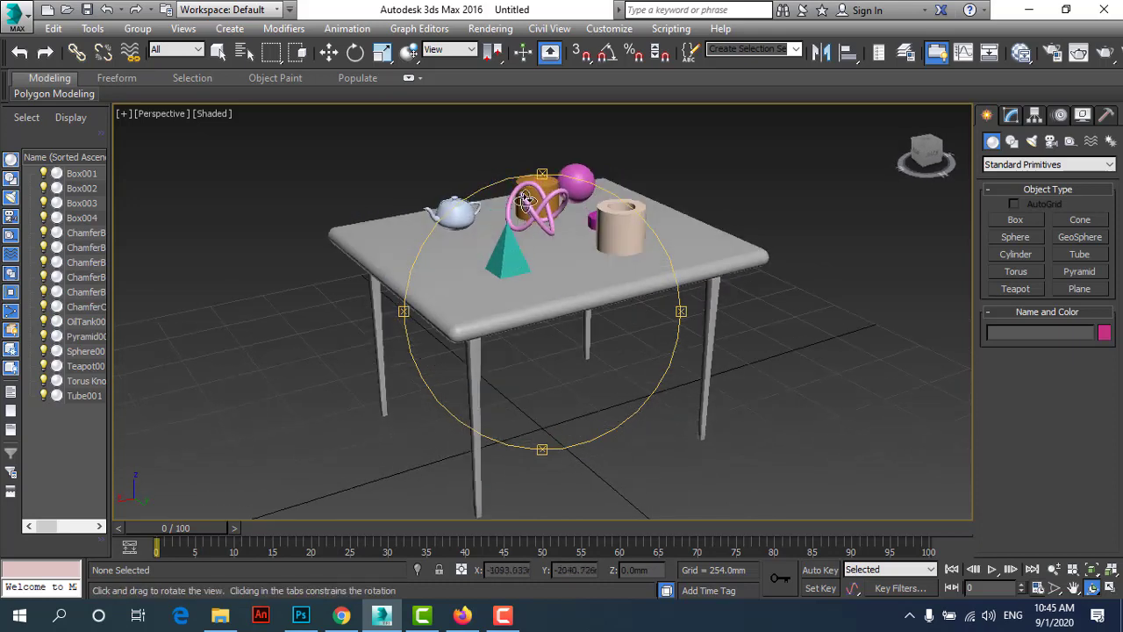
pyautogui.click(329, 52)
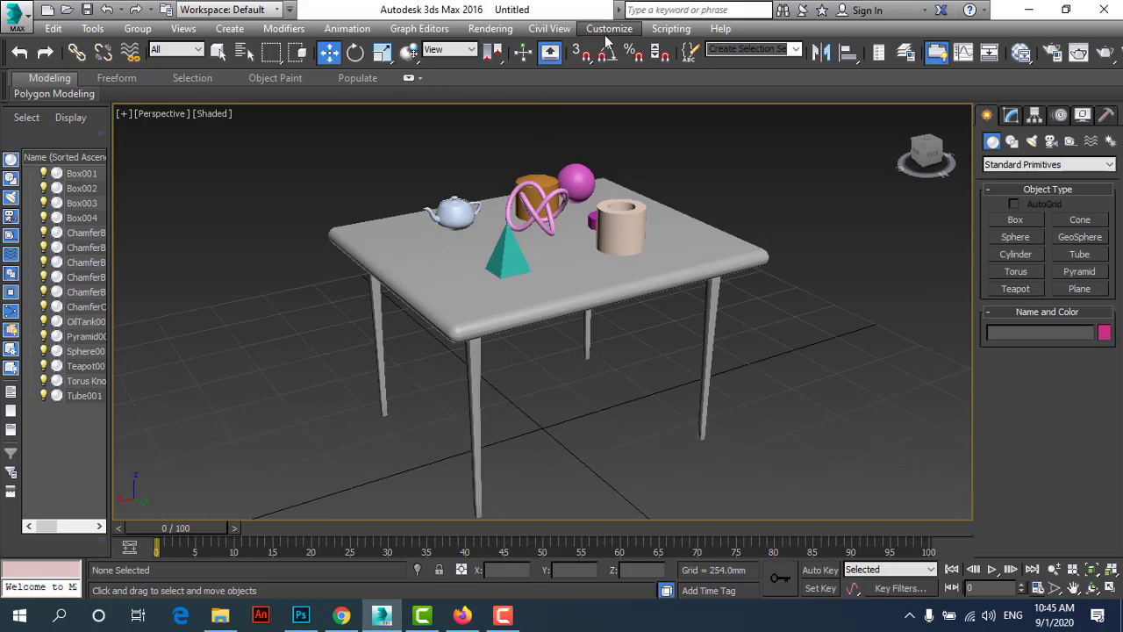
# Render the perspective scene via Rendering > Render and open Save Image.
pyautogui.click(485, 32)
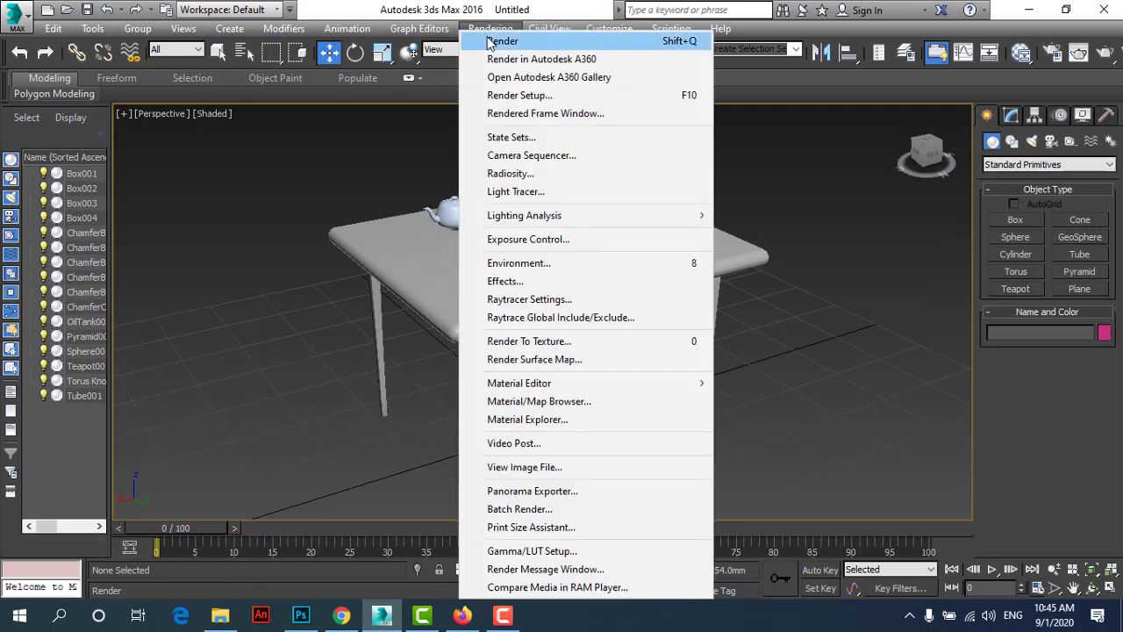
pyautogui.click(501, 41)
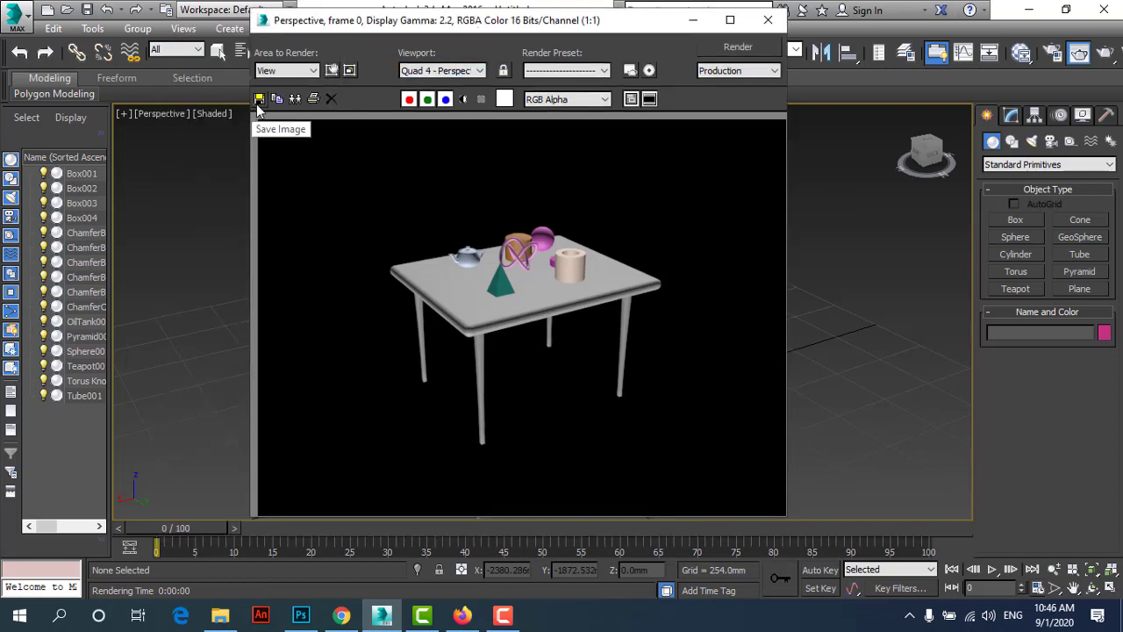
pyautogui.click(257, 103)
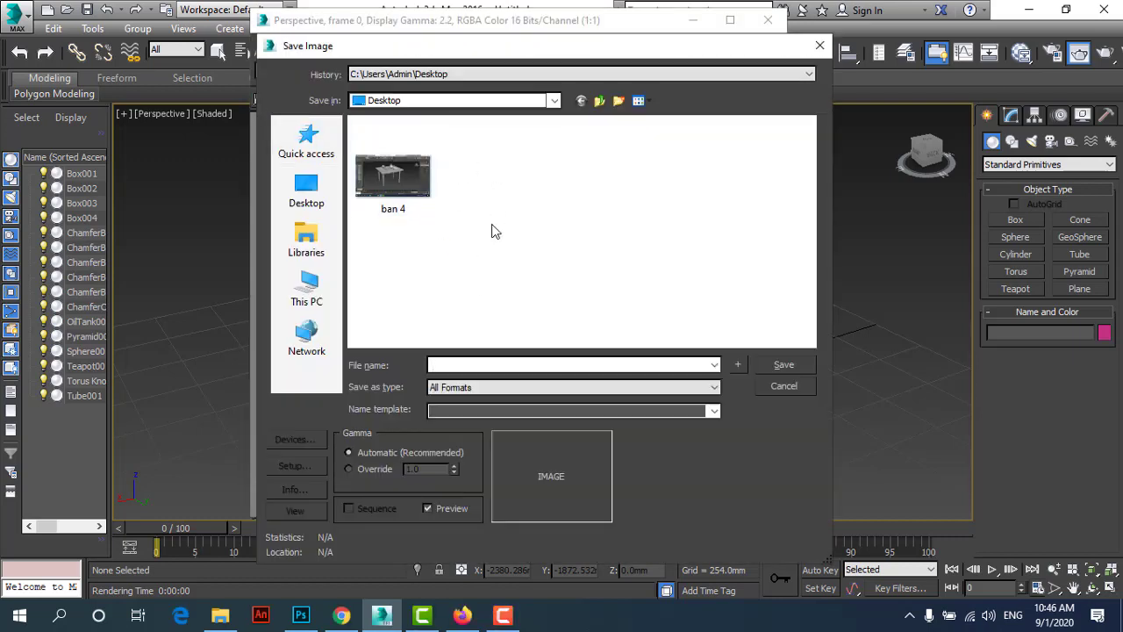
# Point the save dialog at the Desktop and reuse the file name ban 4.
pyautogui.click(553, 101)
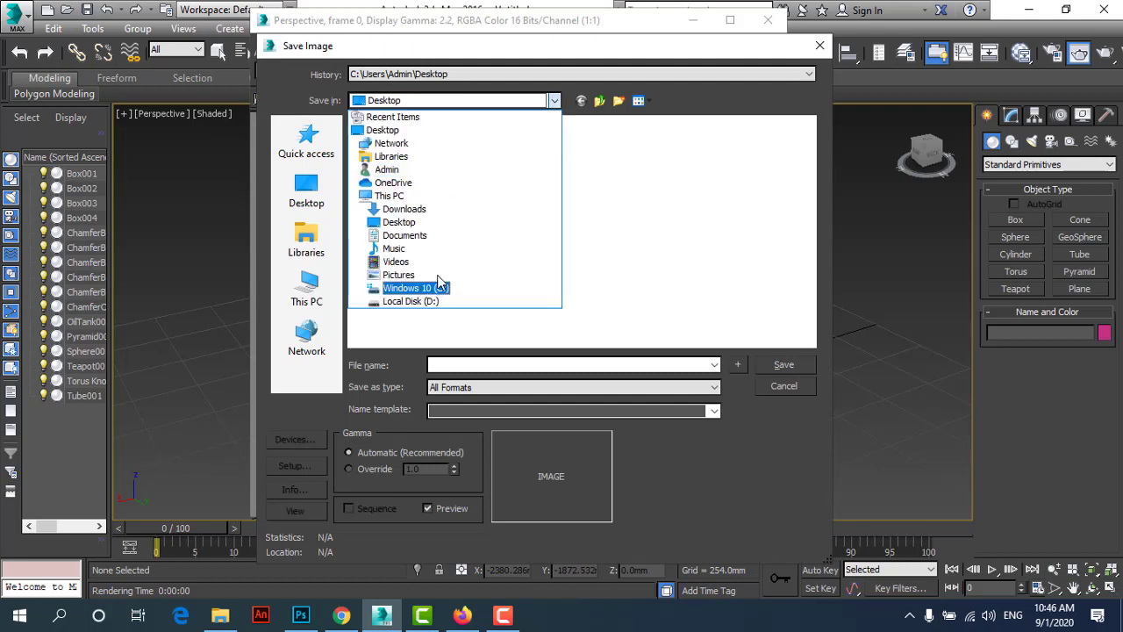
pyautogui.click(399, 222)
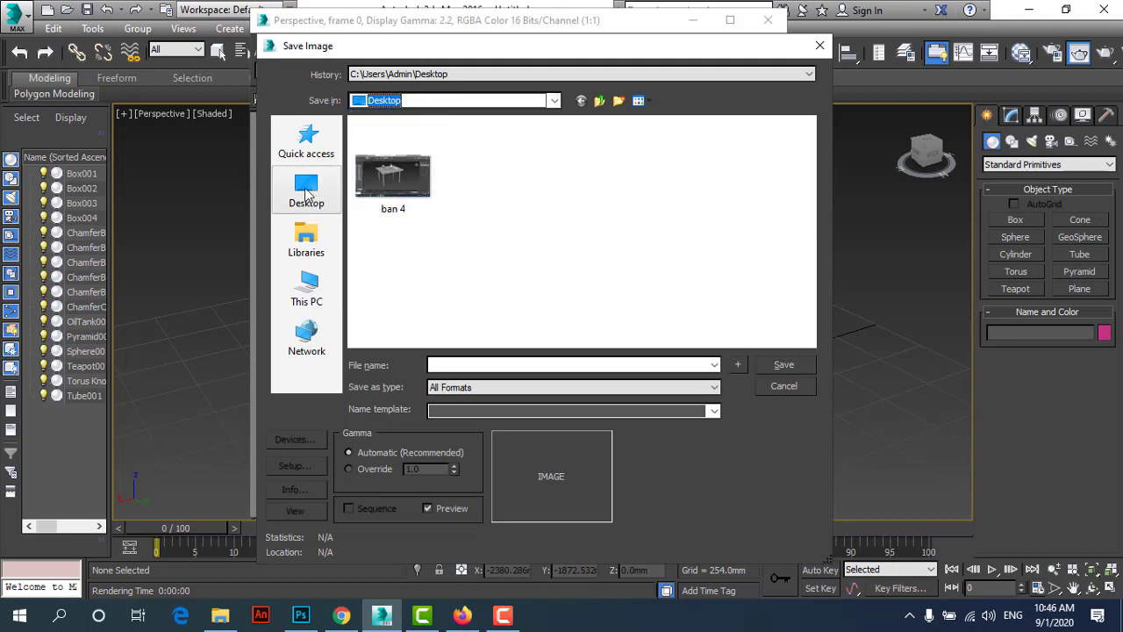
pyautogui.click(306, 191)
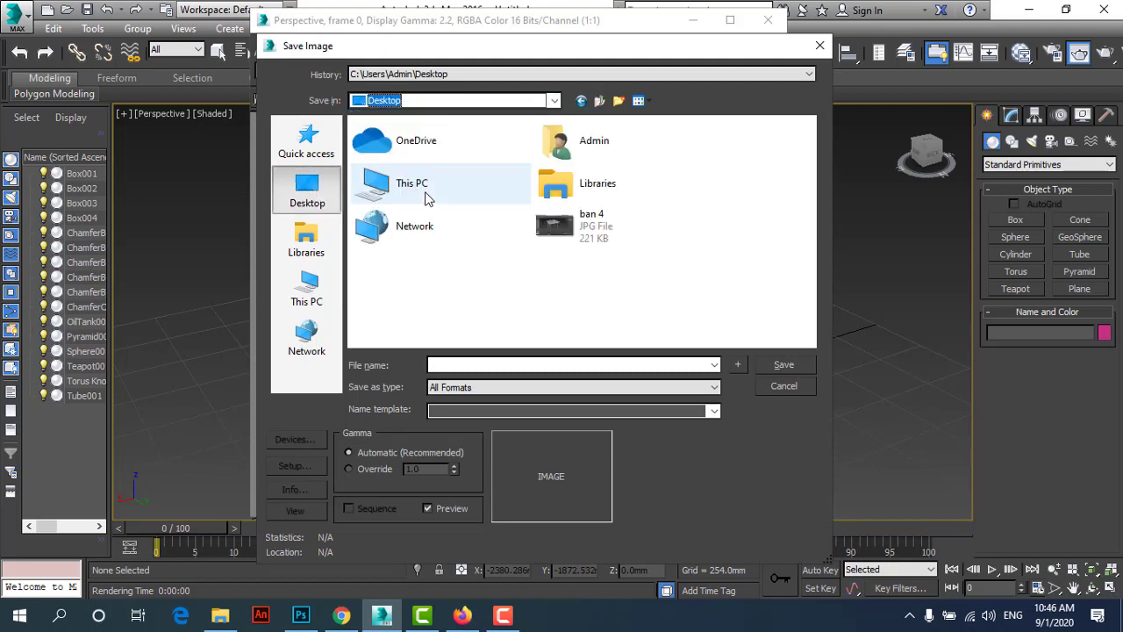
pyautogui.click(457, 363)
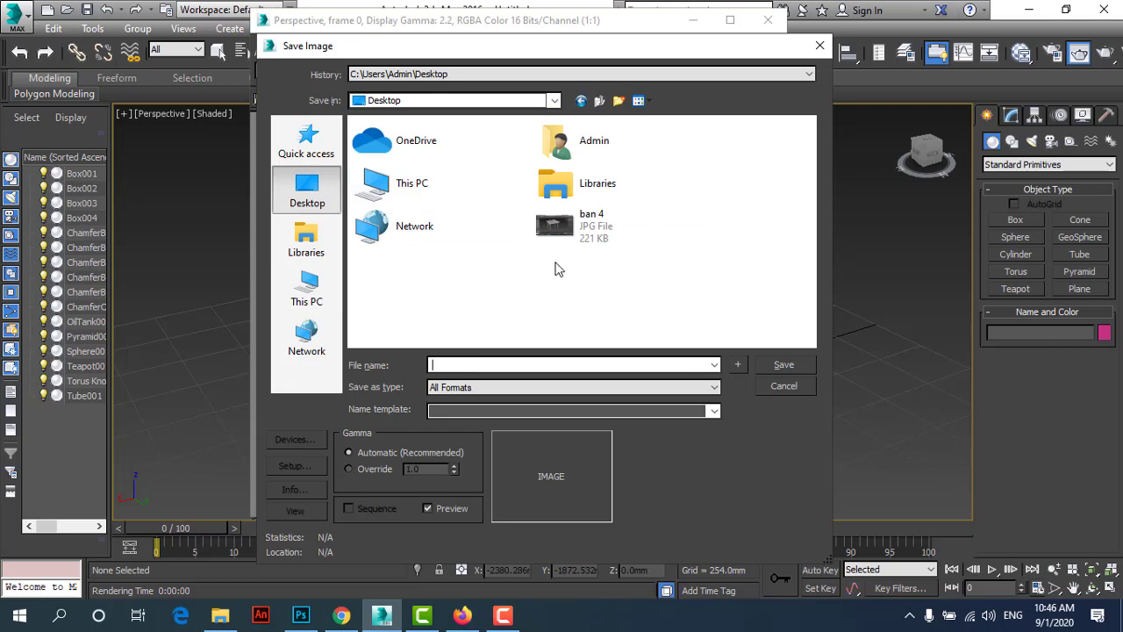
pyautogui.click(570, 230)
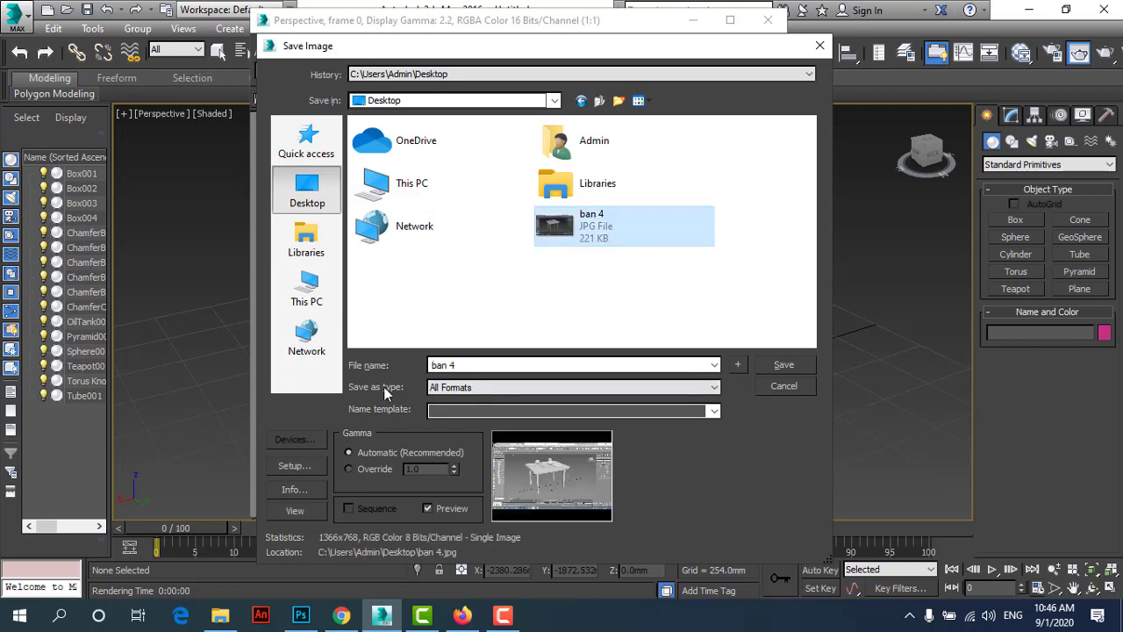
# Save as JPEG, confirm overwriting ban 4.jpg, and set JPEG quality to 100.
pyautogui.click(481, 395)
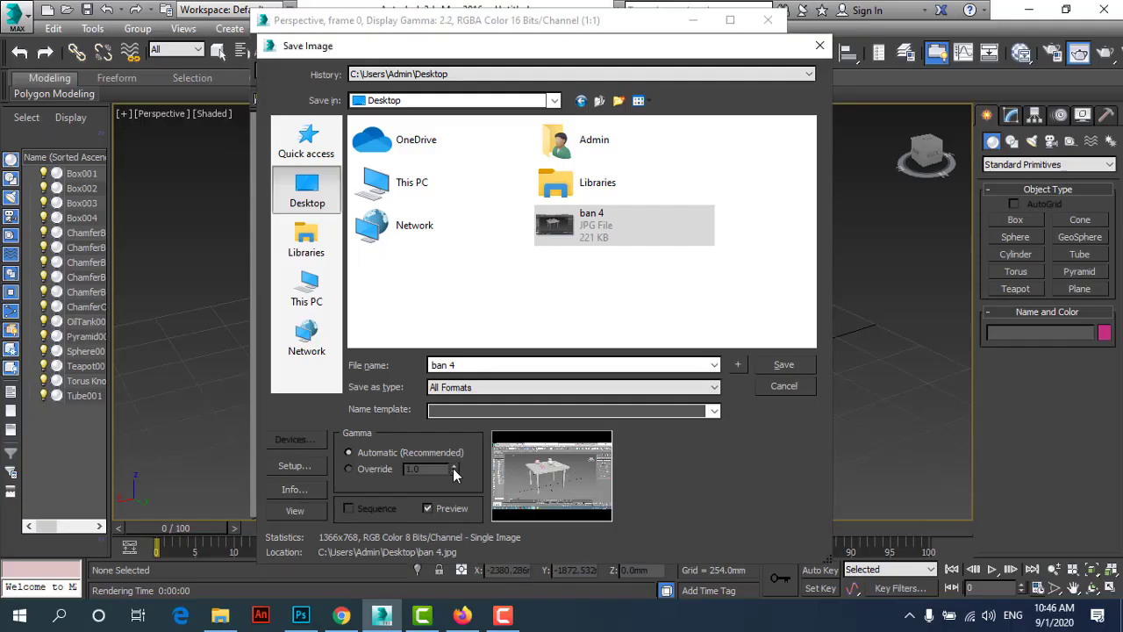
pyautogui.click(478, 384)
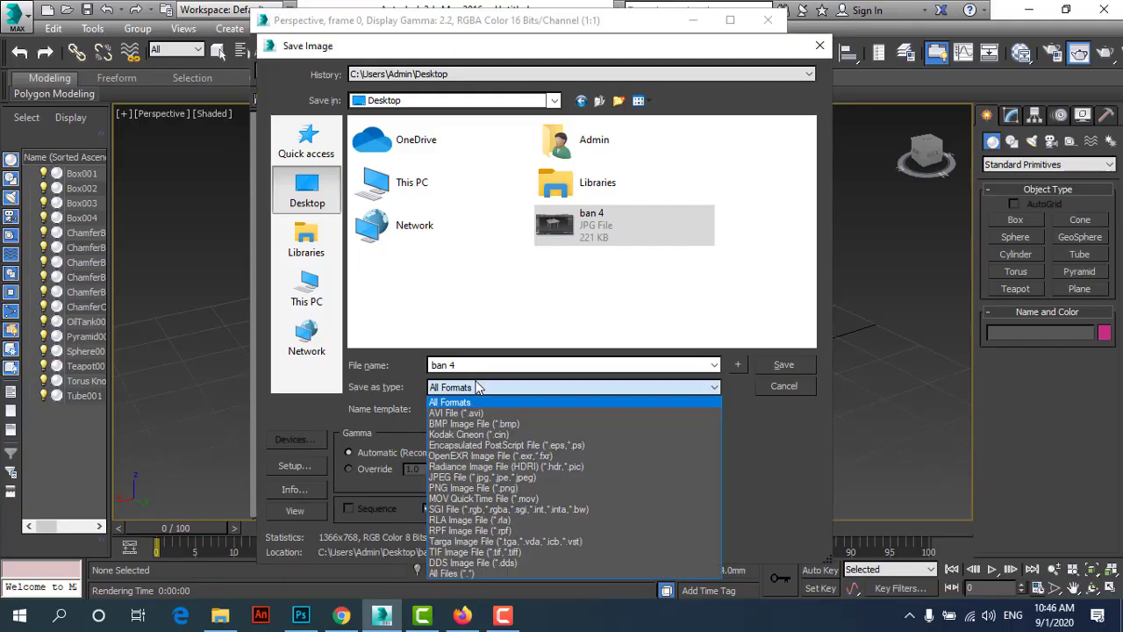
pyautogui.click(473, 477)
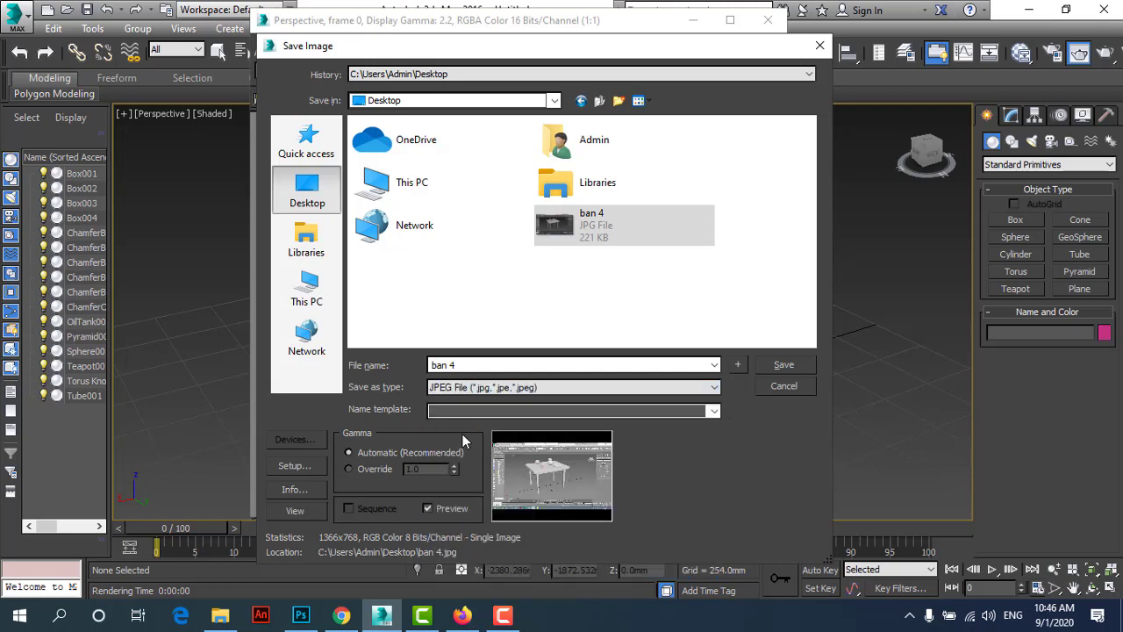
pyautogui.click(776, 368)
pyautogui.click(613, 366)
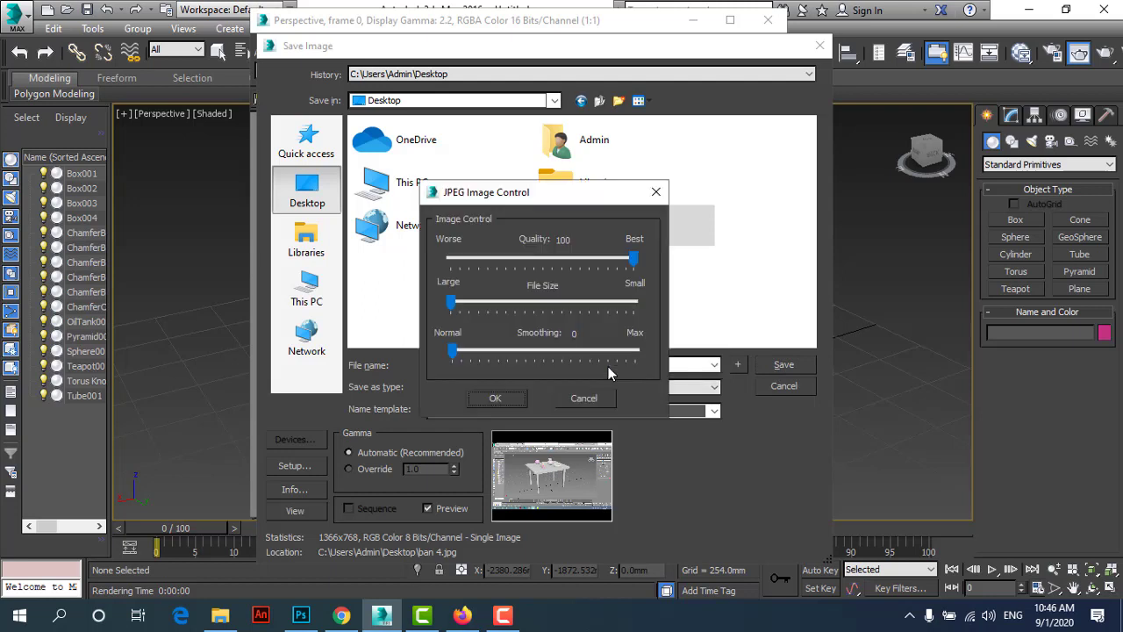
pyautogui.moveTo(634, 258)
pyautogui.mouseDown()
pyautogui.moveTo(503, 260)
pyautogui.moveTo(656, 253)
pyautogui.mouseUp()
# Dismiss the write error, re-save the render as ban 4g.jpg, and close the frame window.
pyautogui.click(508, 400)
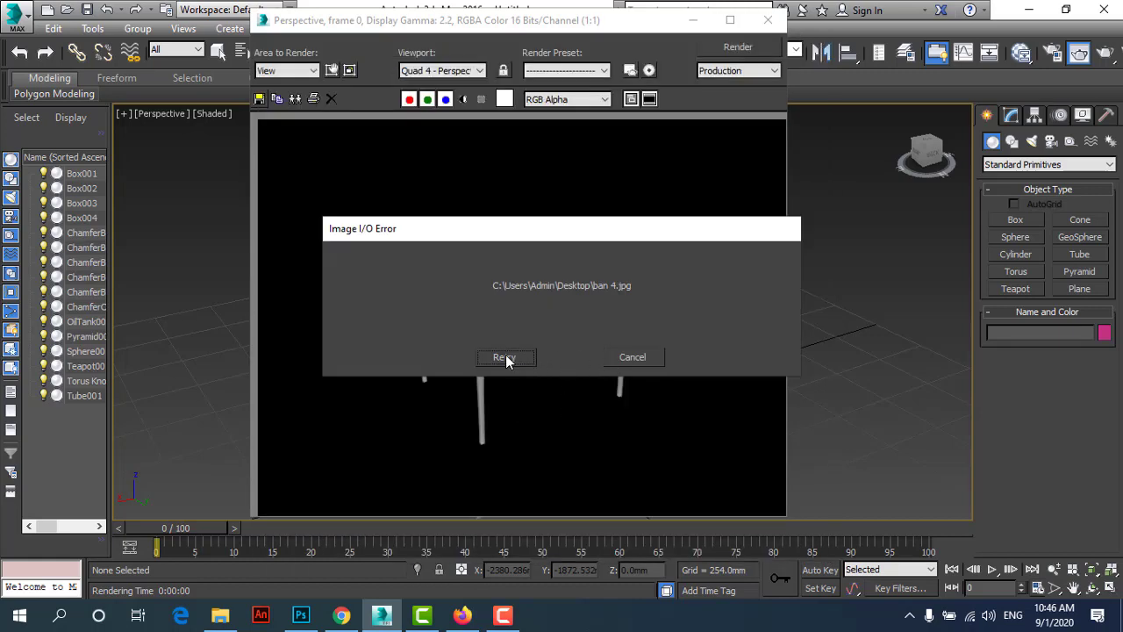
pyautogui.click(633, 358)
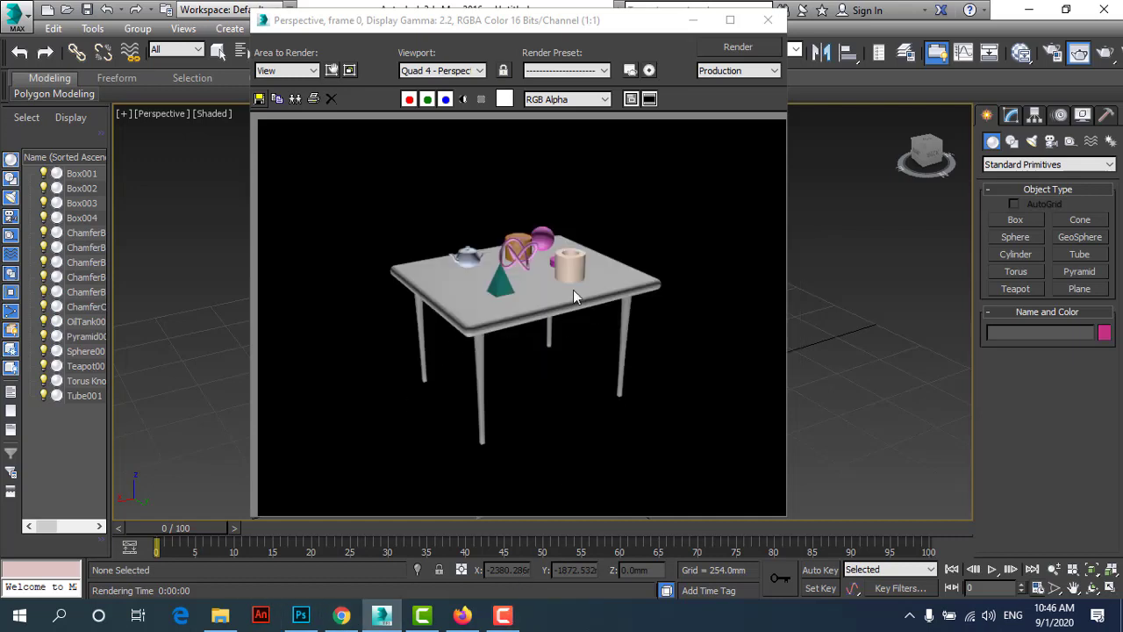
pyautogui.click(260, 99)
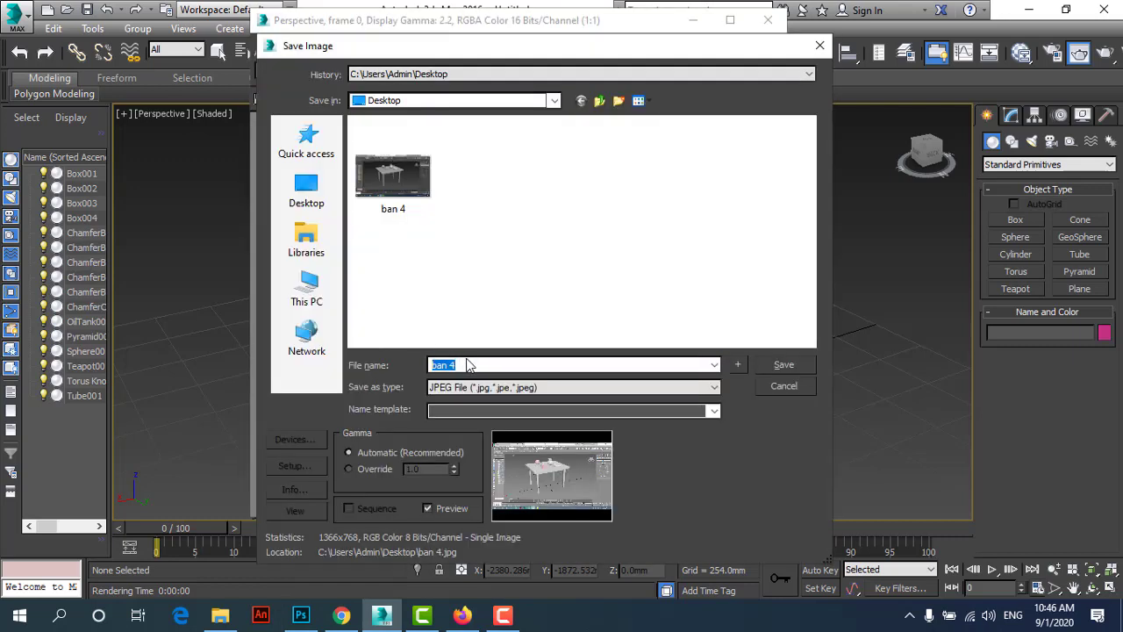
pyautogui.click(490, 365)
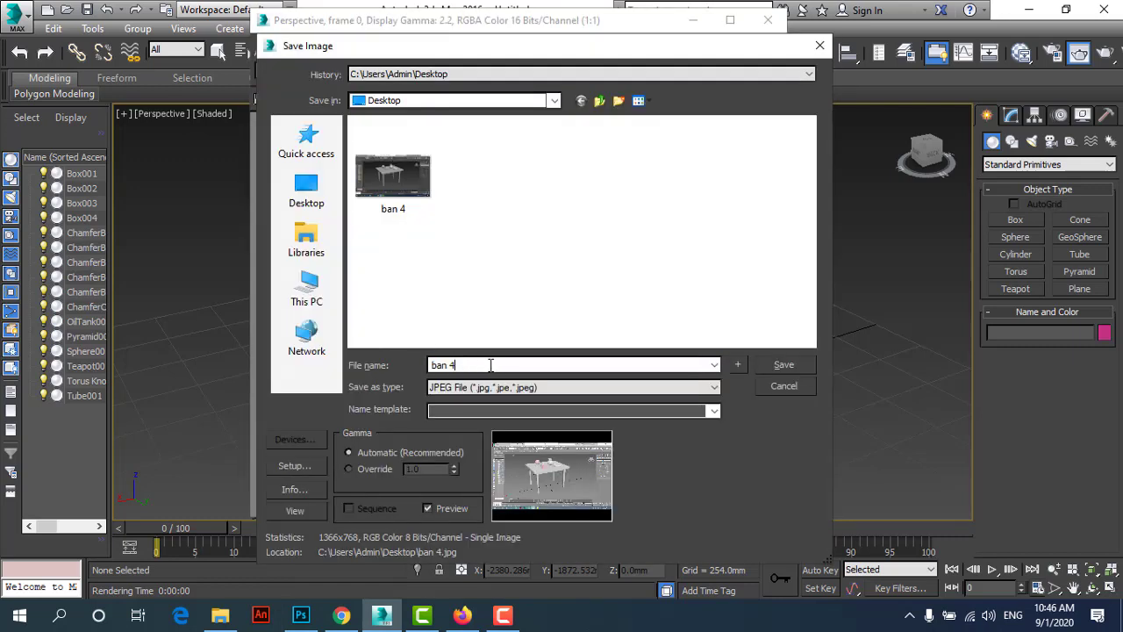
pyautogui.click(780, 365)
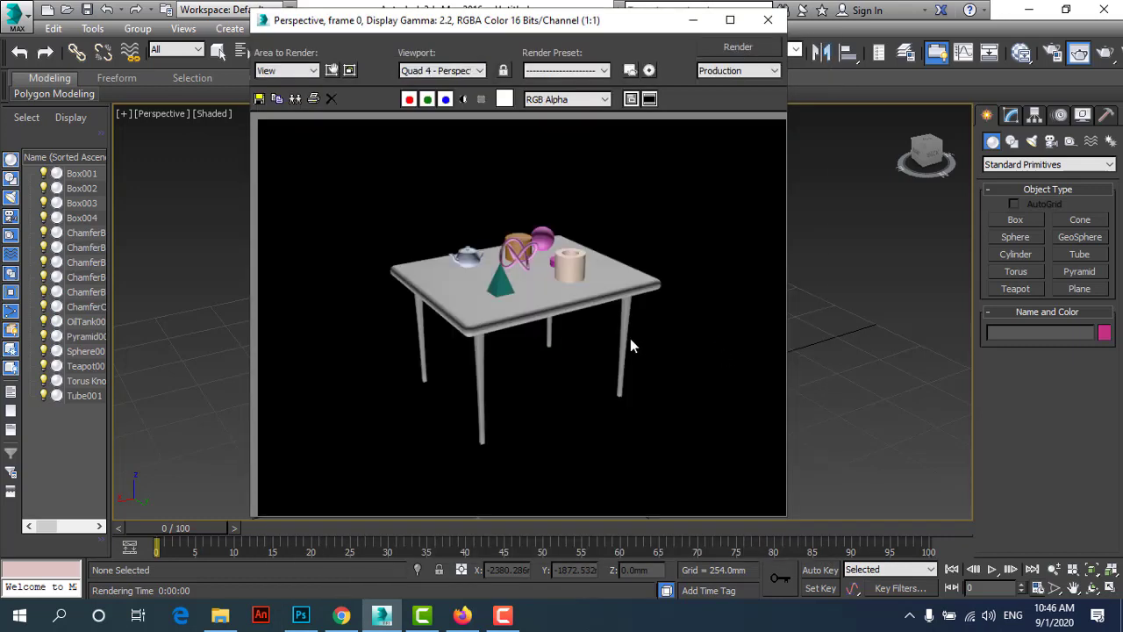
pyautogui.click(767, 19)
# View ban 4g.jpg from the desktop in Photos, close it, and restore 3ds Max.
pyautogui.click(1034, 10)
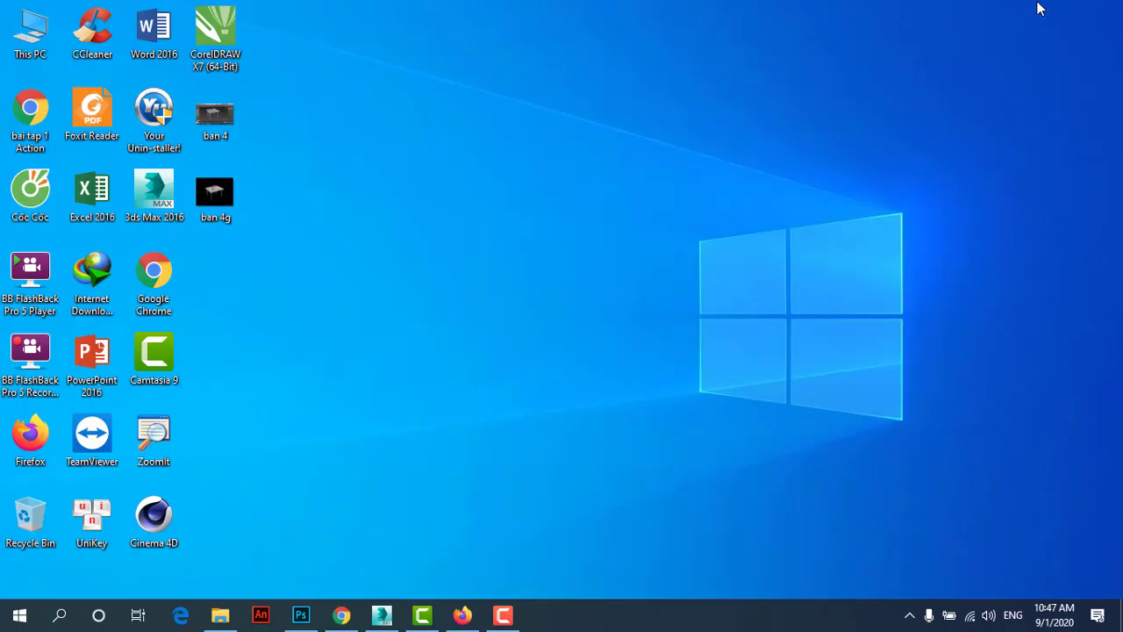
pyautogui.rightClick(211, 209)
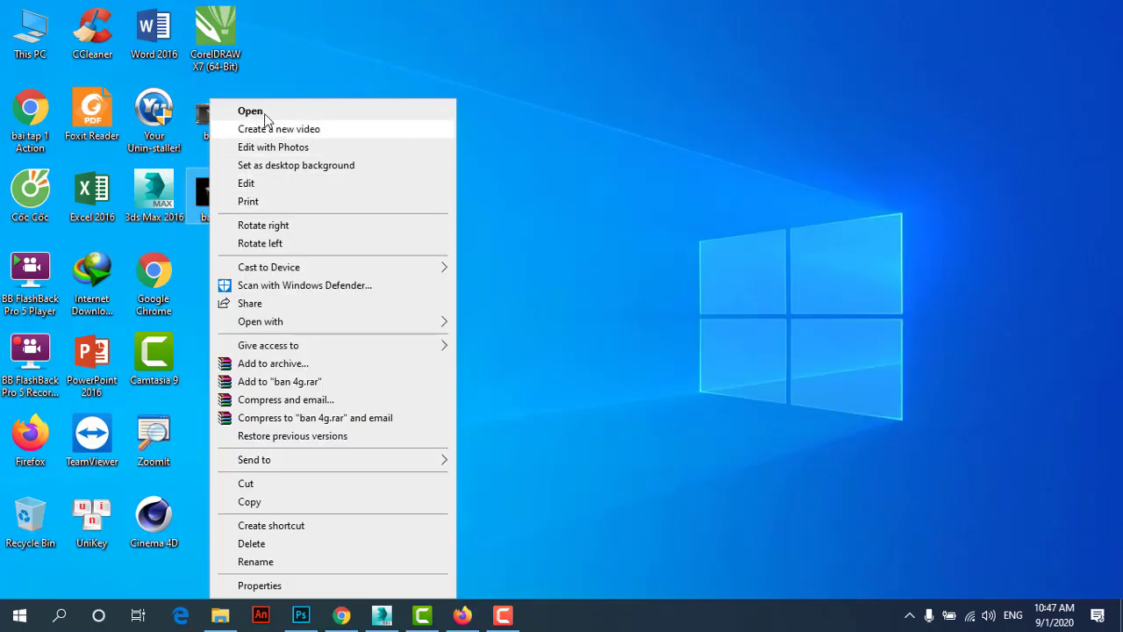
pyautogui.click(266, 113)
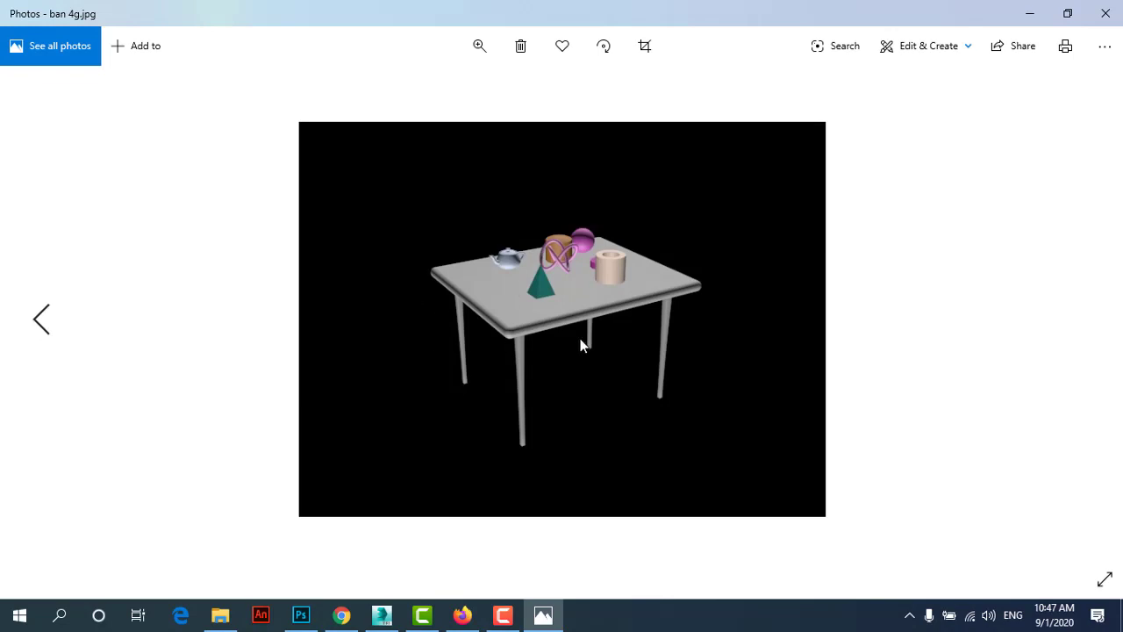
pyautogui.click(1105, 13)
pyautogui.click(393, 610)
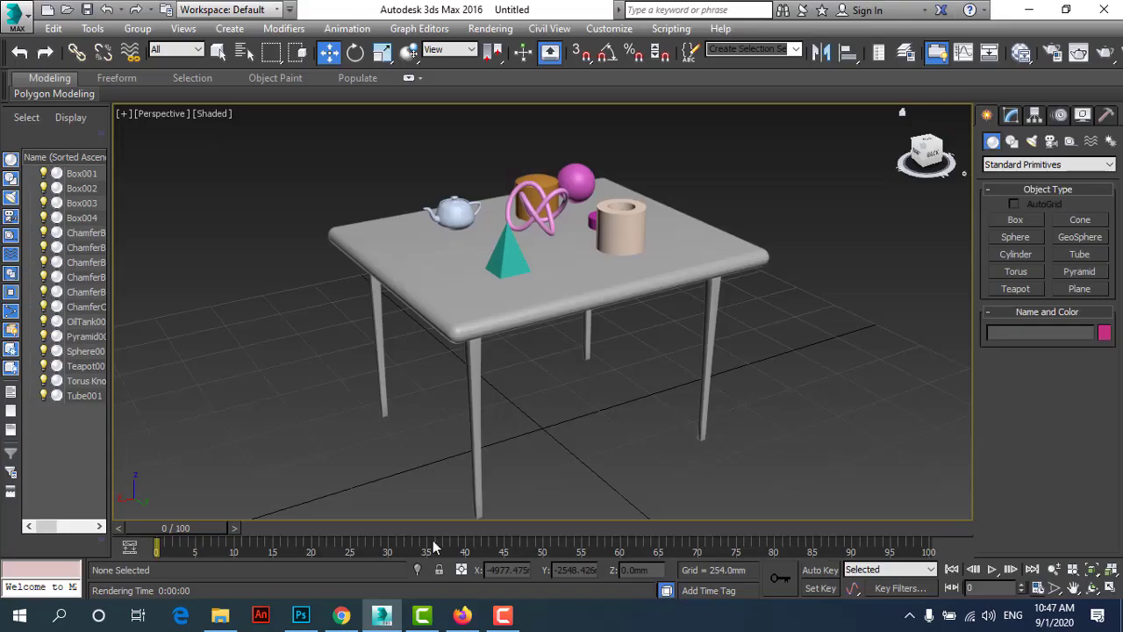
# Orbit the maximized Perspective view to a new, flatter angle on the table.
pyautogui.click(1110, 588)
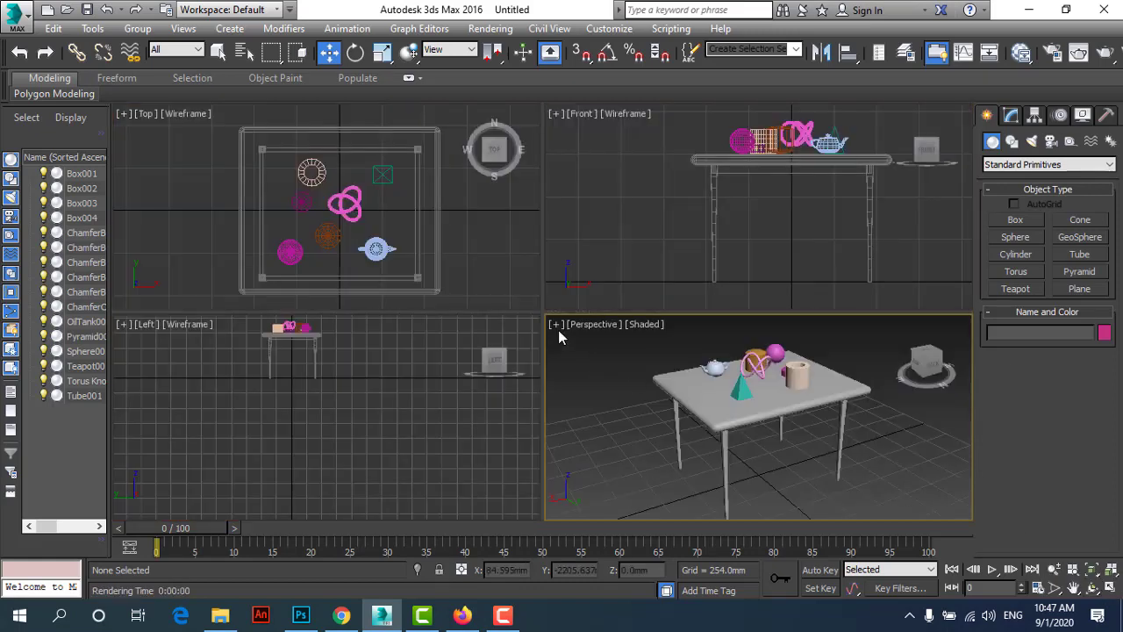
pyautogui.click(1109, 590)
pyautogui.click(1092, 588)
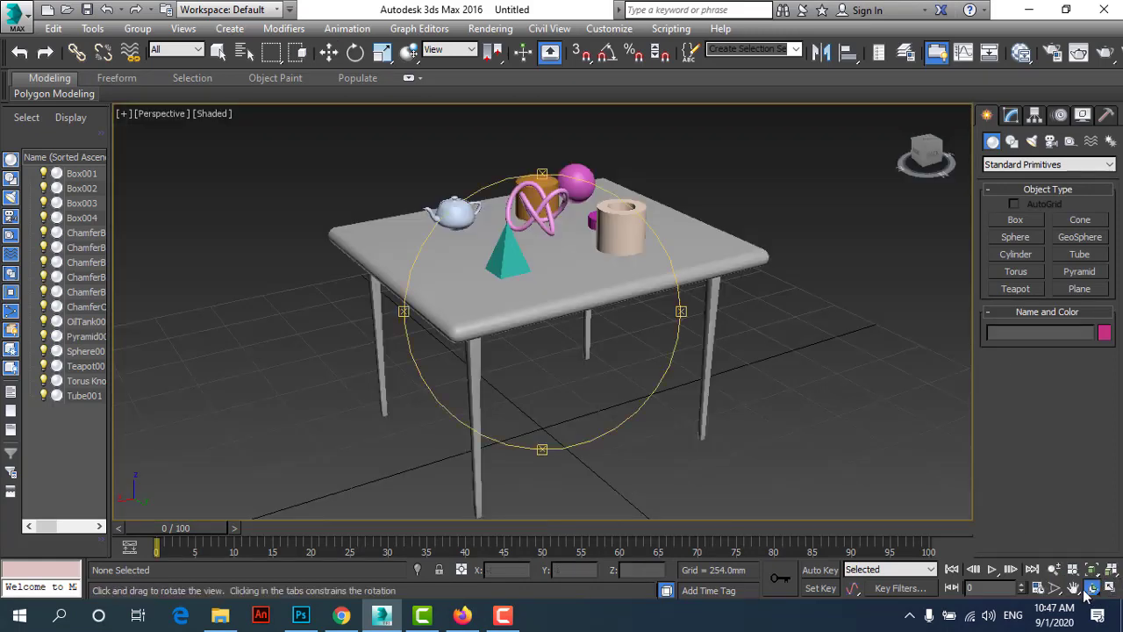
pyautogui.moveTo(531, 374); pyautogui.dragTo(522, 363)
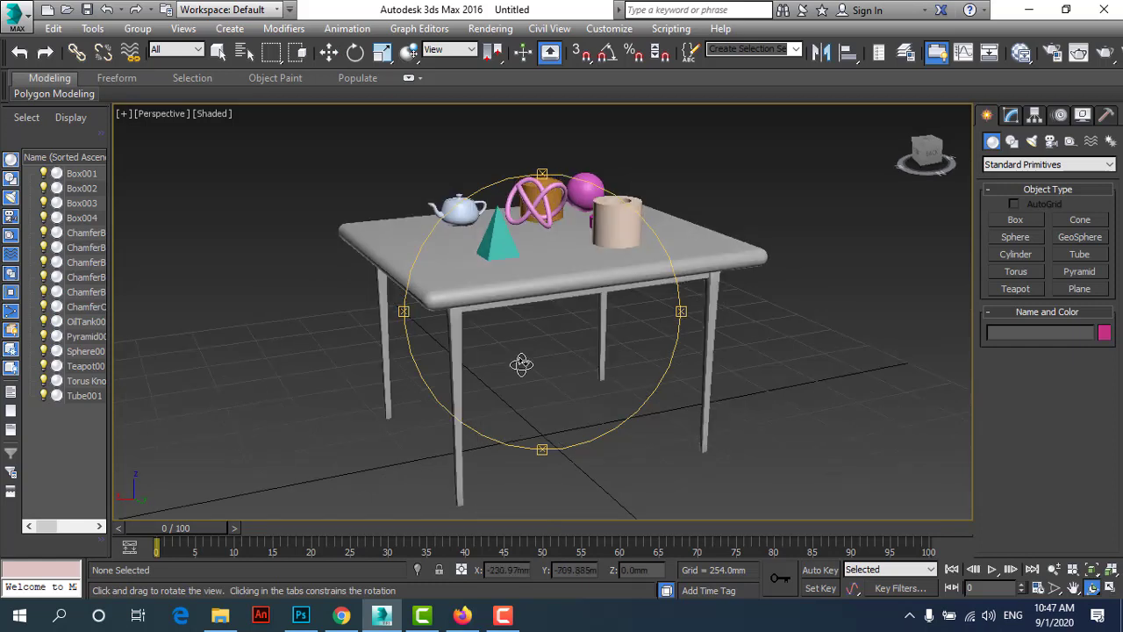
pyautogui.moveTo(539, 359); pyautogui.dragTo(534, 334)
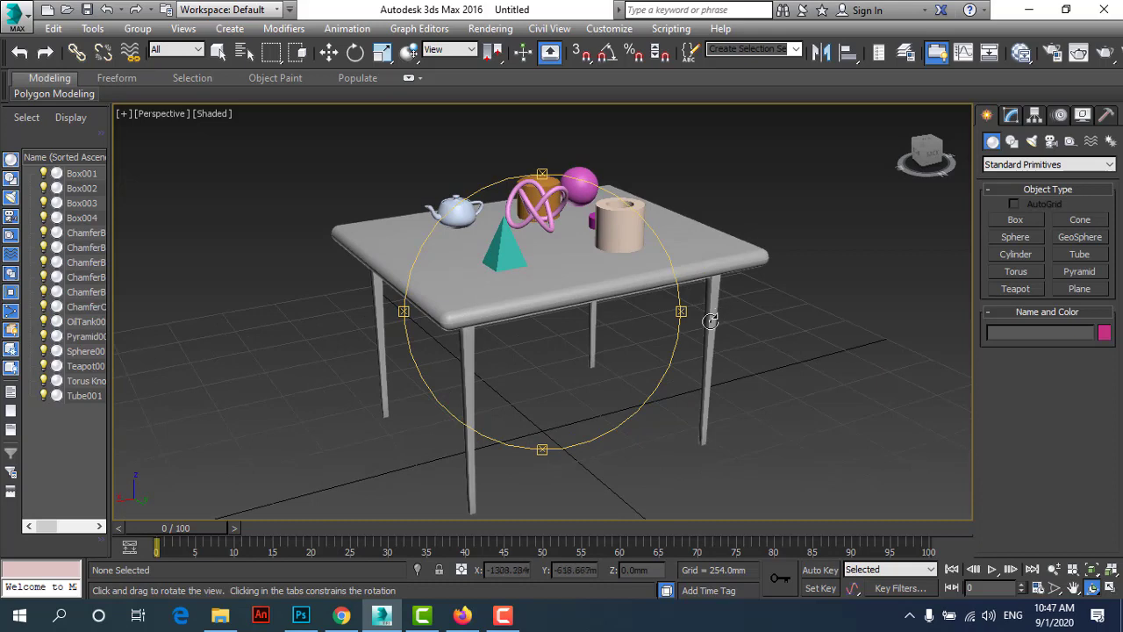
pyautogui.moveTo(710, 318)
pyautogui.mouseDown()
pyautogui.moveTo(555, 299)
pyautogui.moveTo(552, 346)
pyautogui.moveTo(565, 357)
pyautogui.mouseUp()
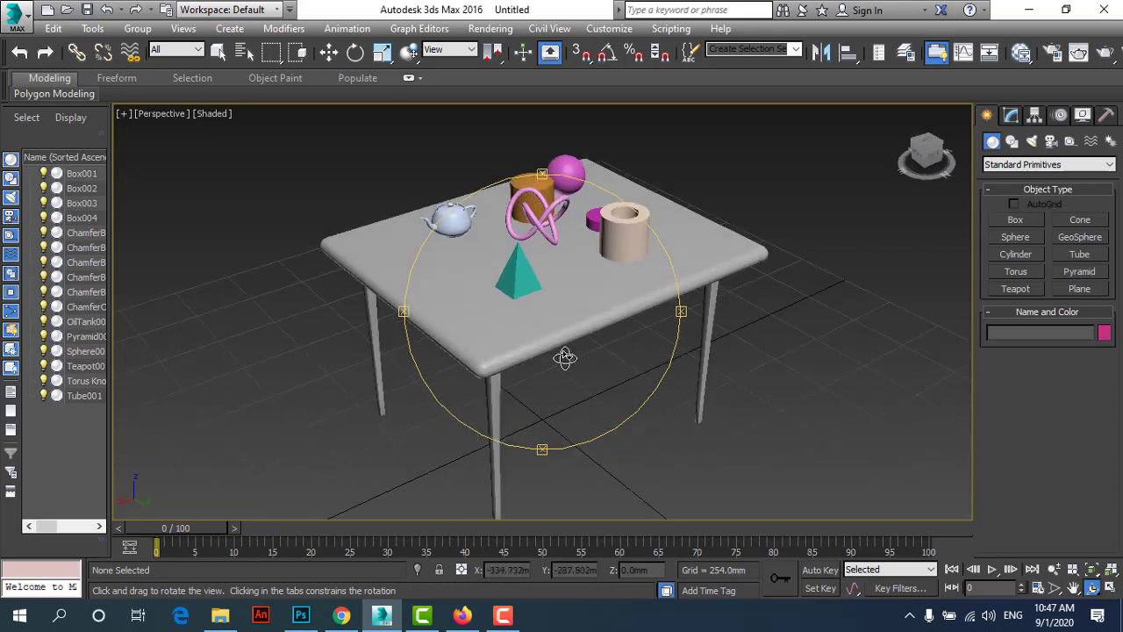
pyautogui.click(329, 52)
# Switch the Create panel to Extended Primitives and pick ChamferBox.
pyautogui.click(1023, 166)
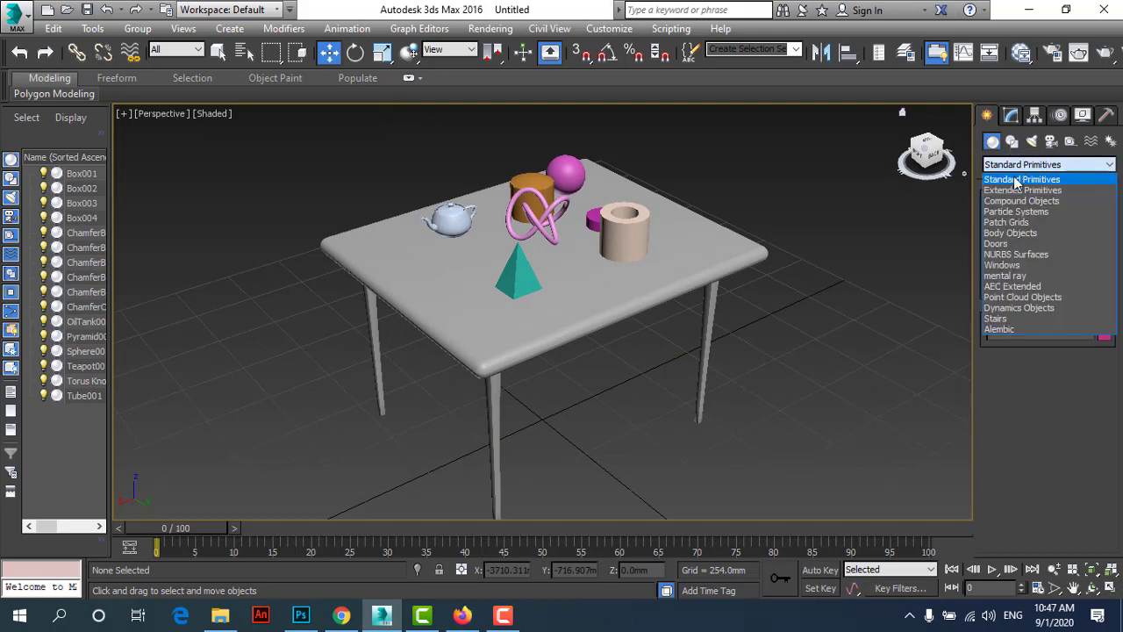
pyautogui.click(1010, 190)
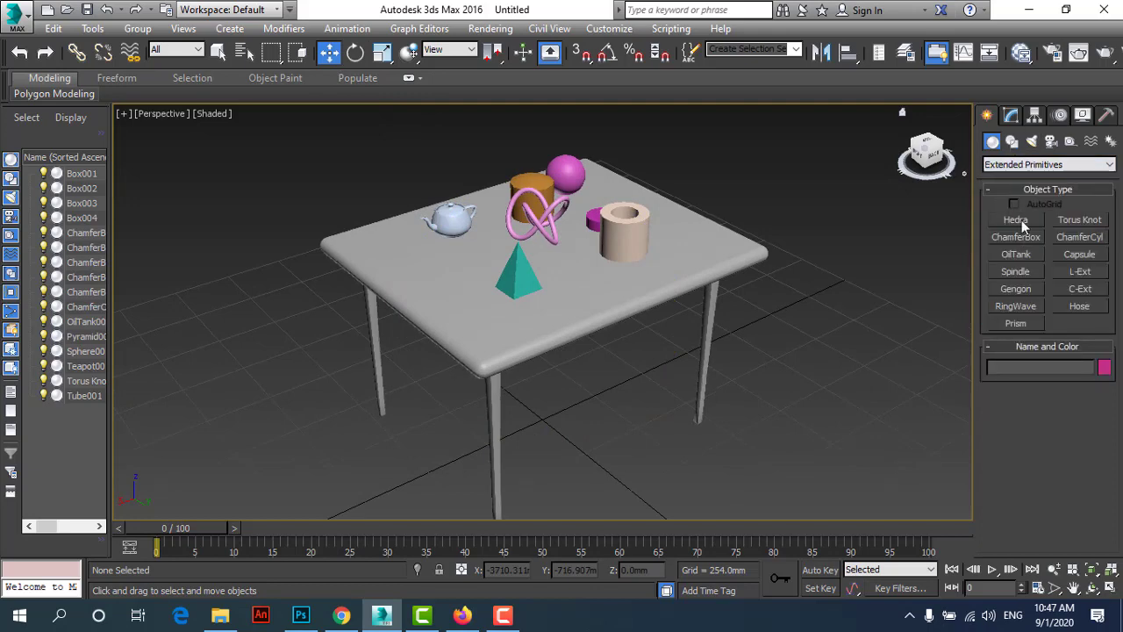
pyautogui.click(1015, 237)
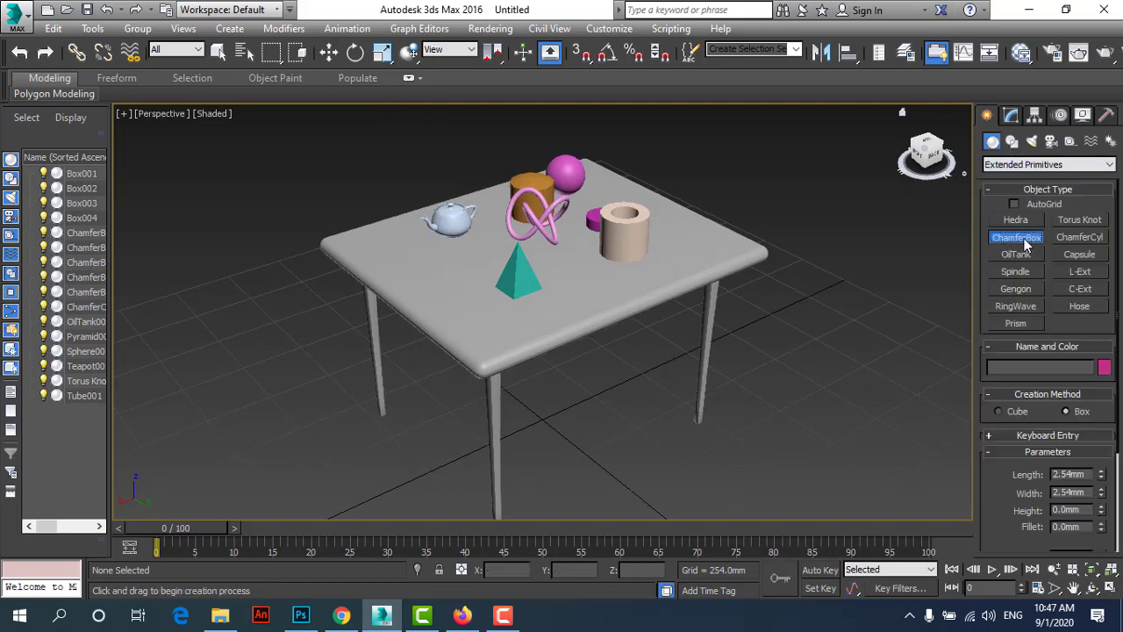
pyautogui.scroll(10, 484, 430)
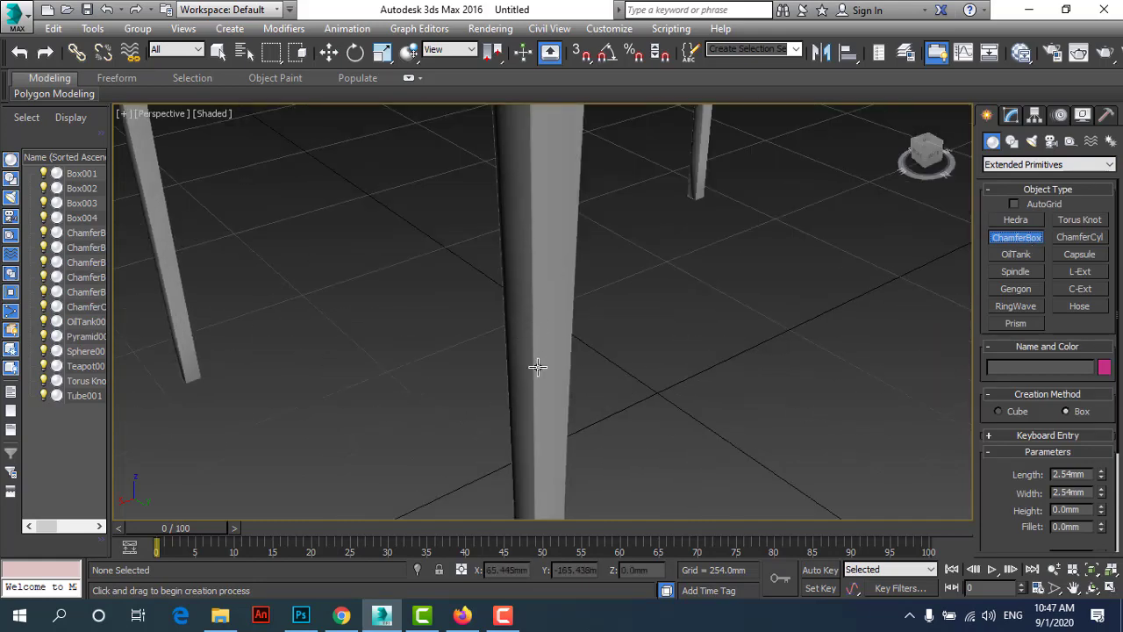
pyautogui.scroll(-10, 538, 367)
pyautogui.scroll(6, 548, 295)
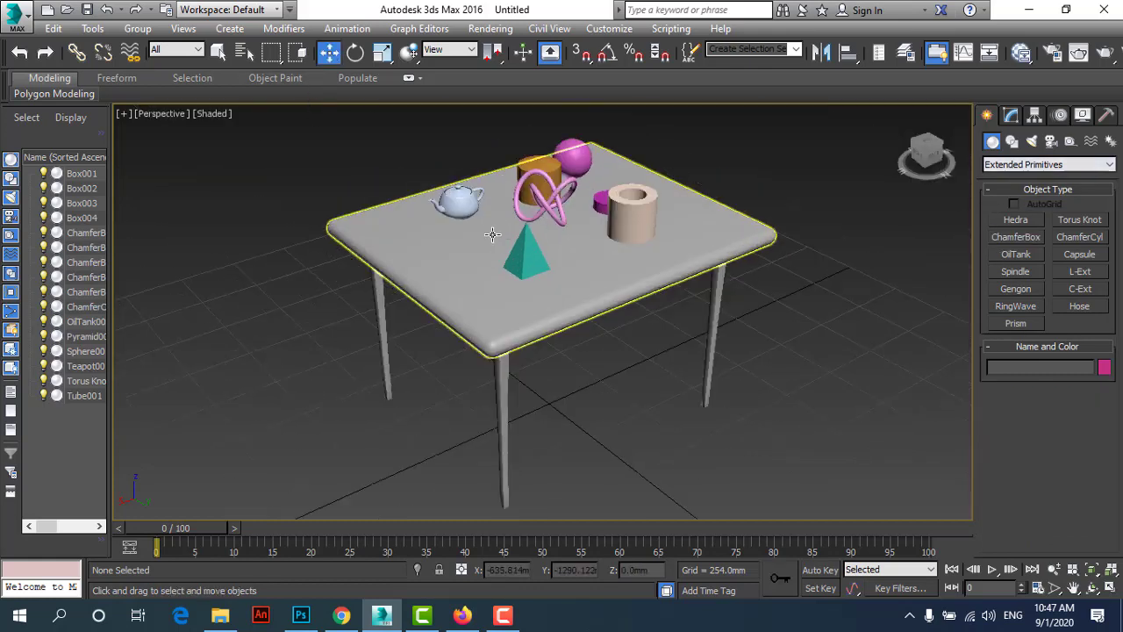
pyautogui.click(503, 617)
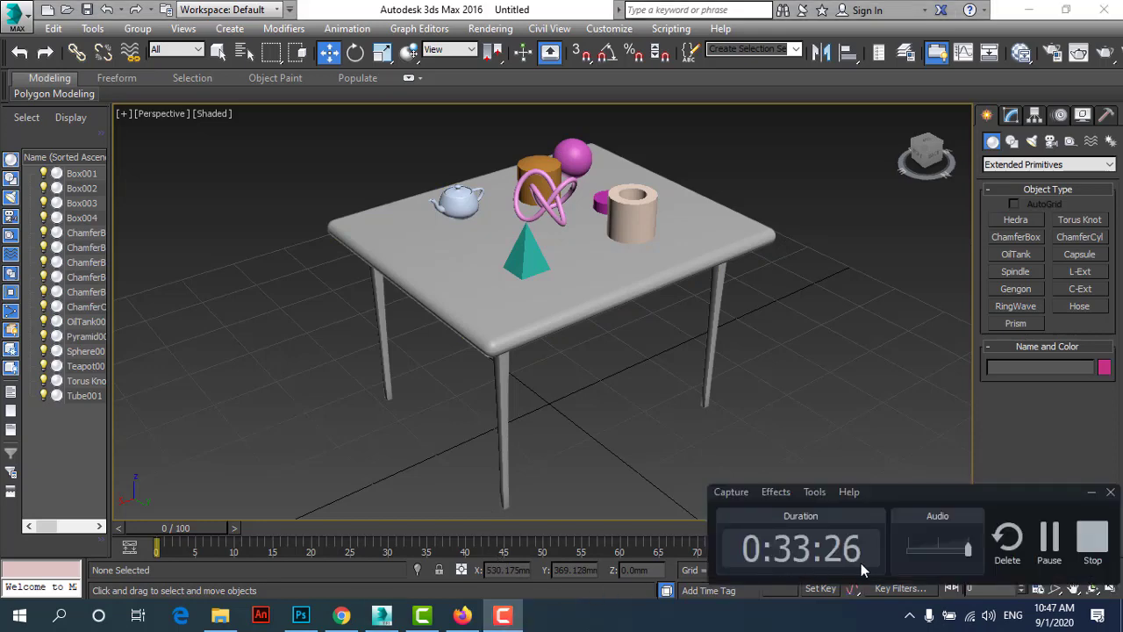